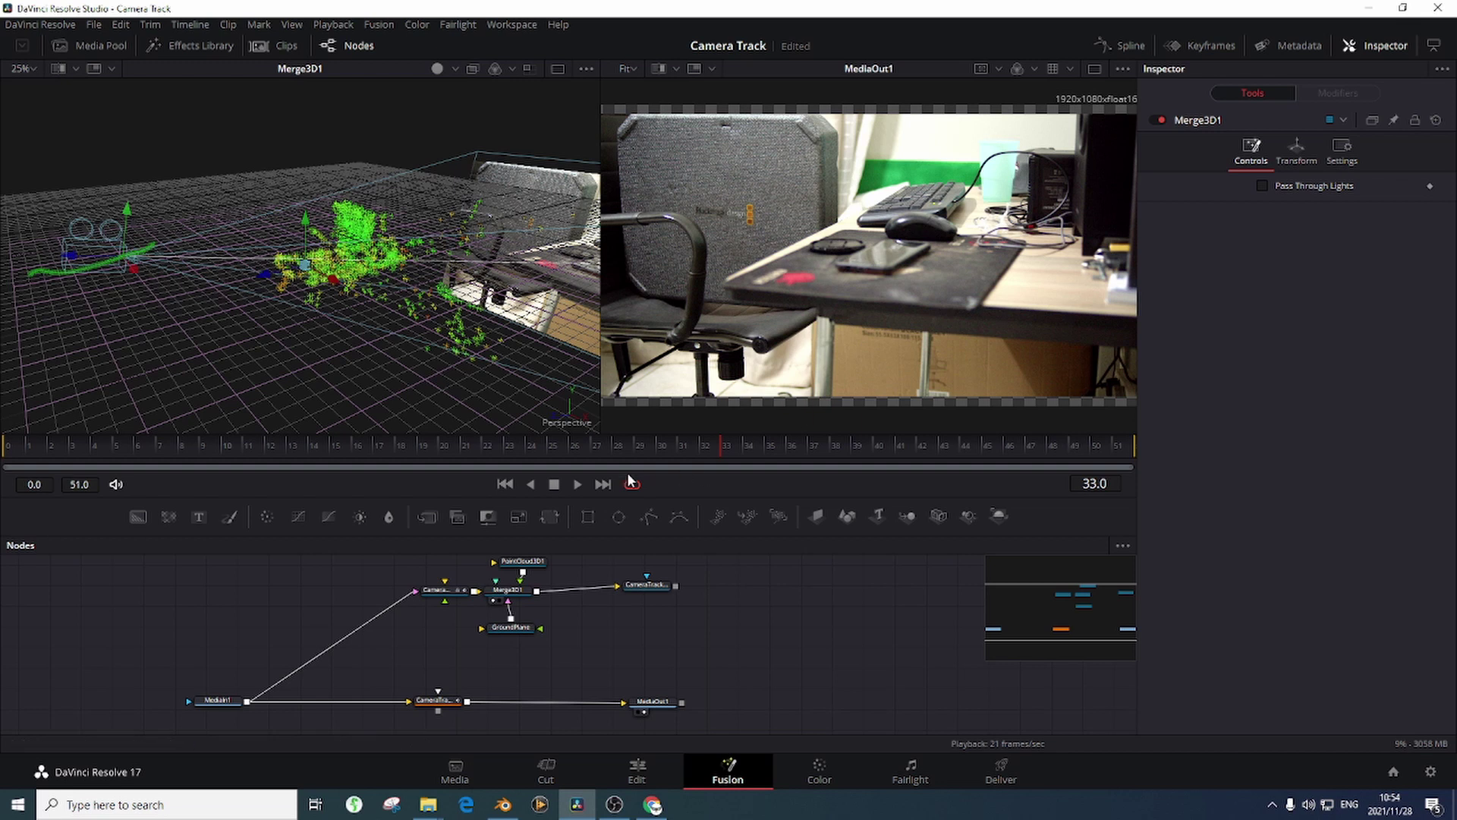
Loop playback of the tracked clip in the Fusion viewer to judge how the camera track holds
left_click(580, 484)
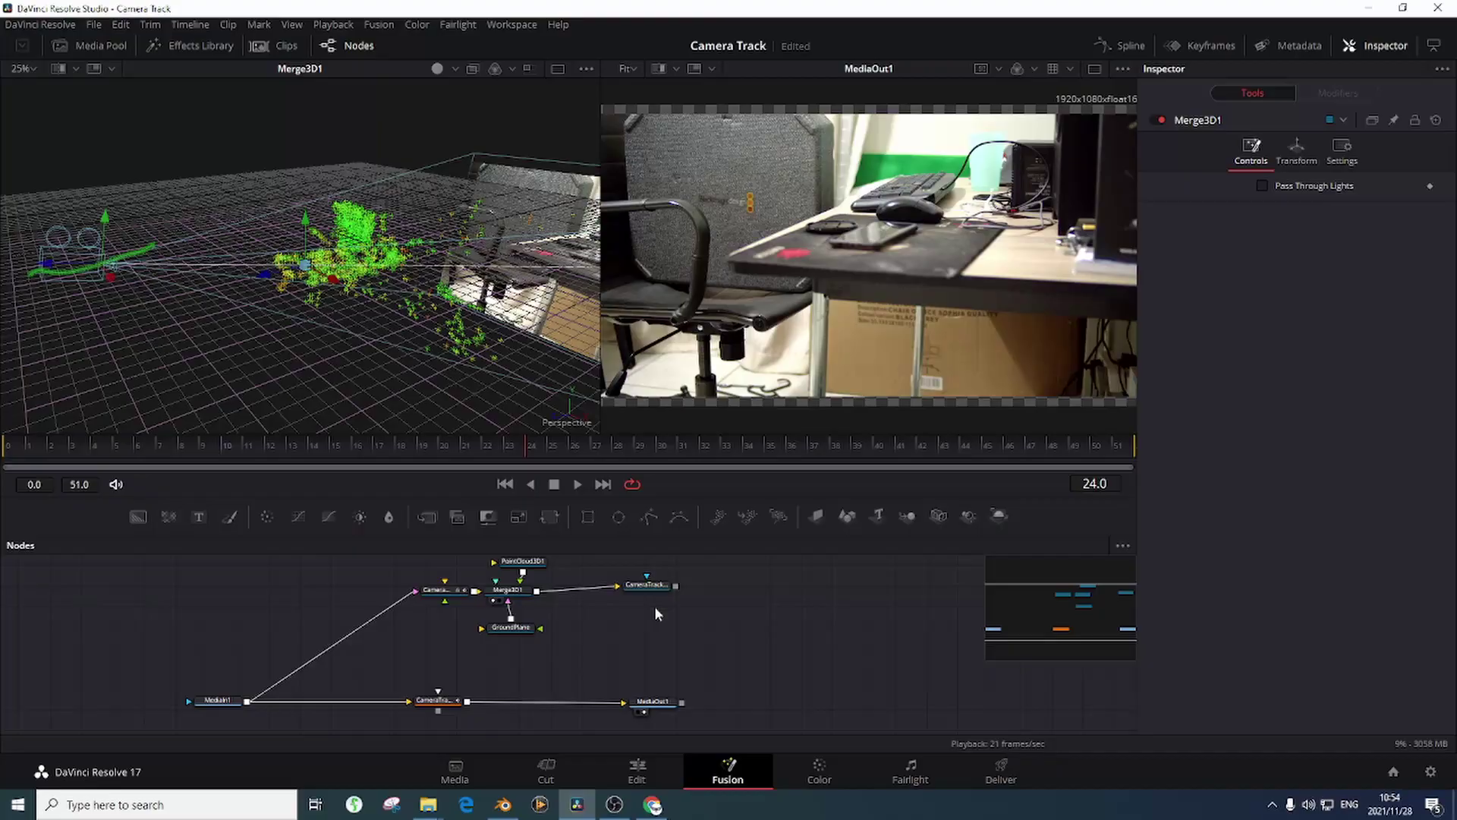
Add an FBX Exporter node that writes to Blender.3ds.fbx, replacing the existing file
key("shift+space")
type("FBX Exporter")
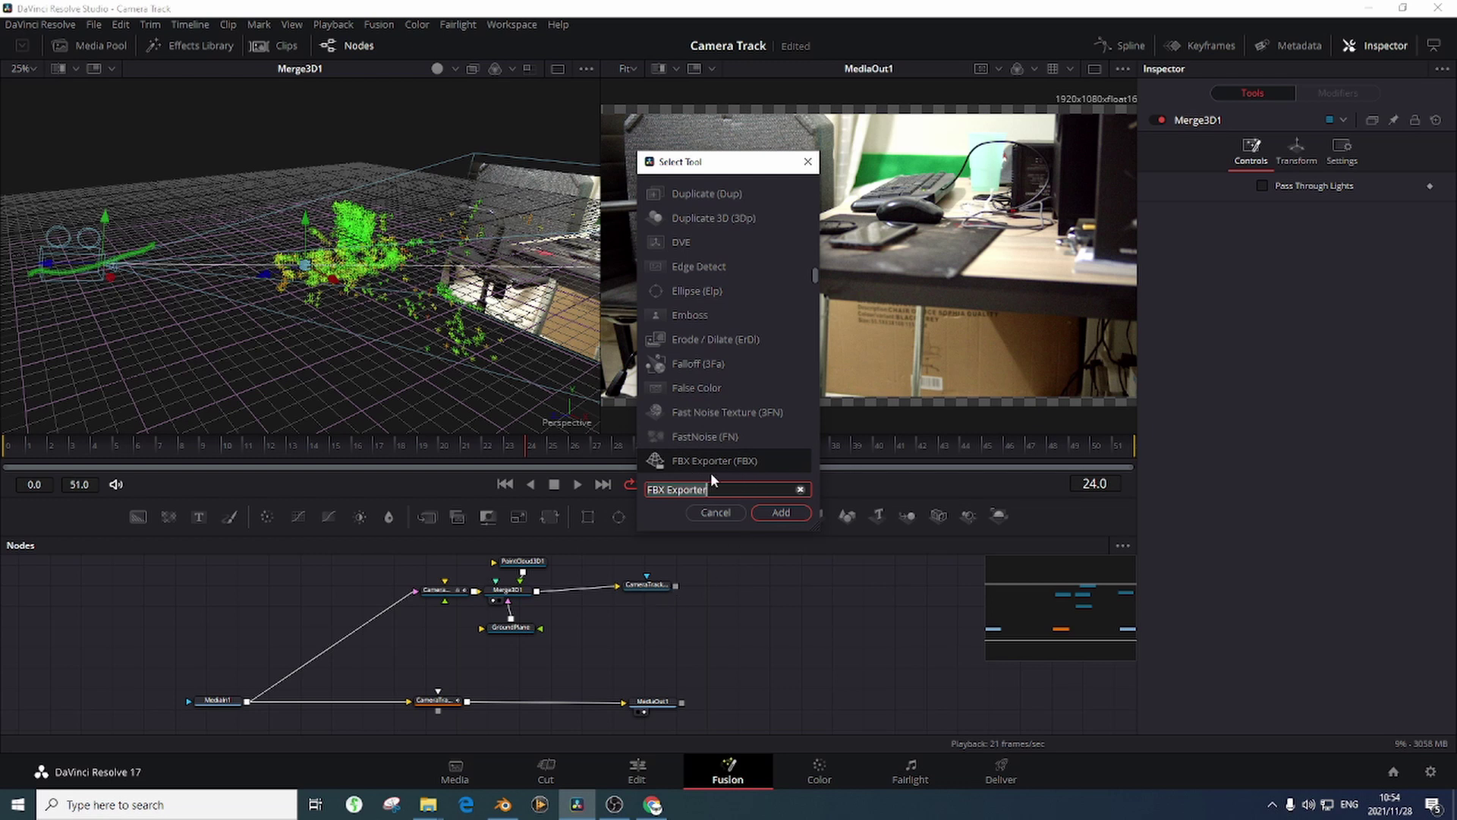
left_click(788, 512)
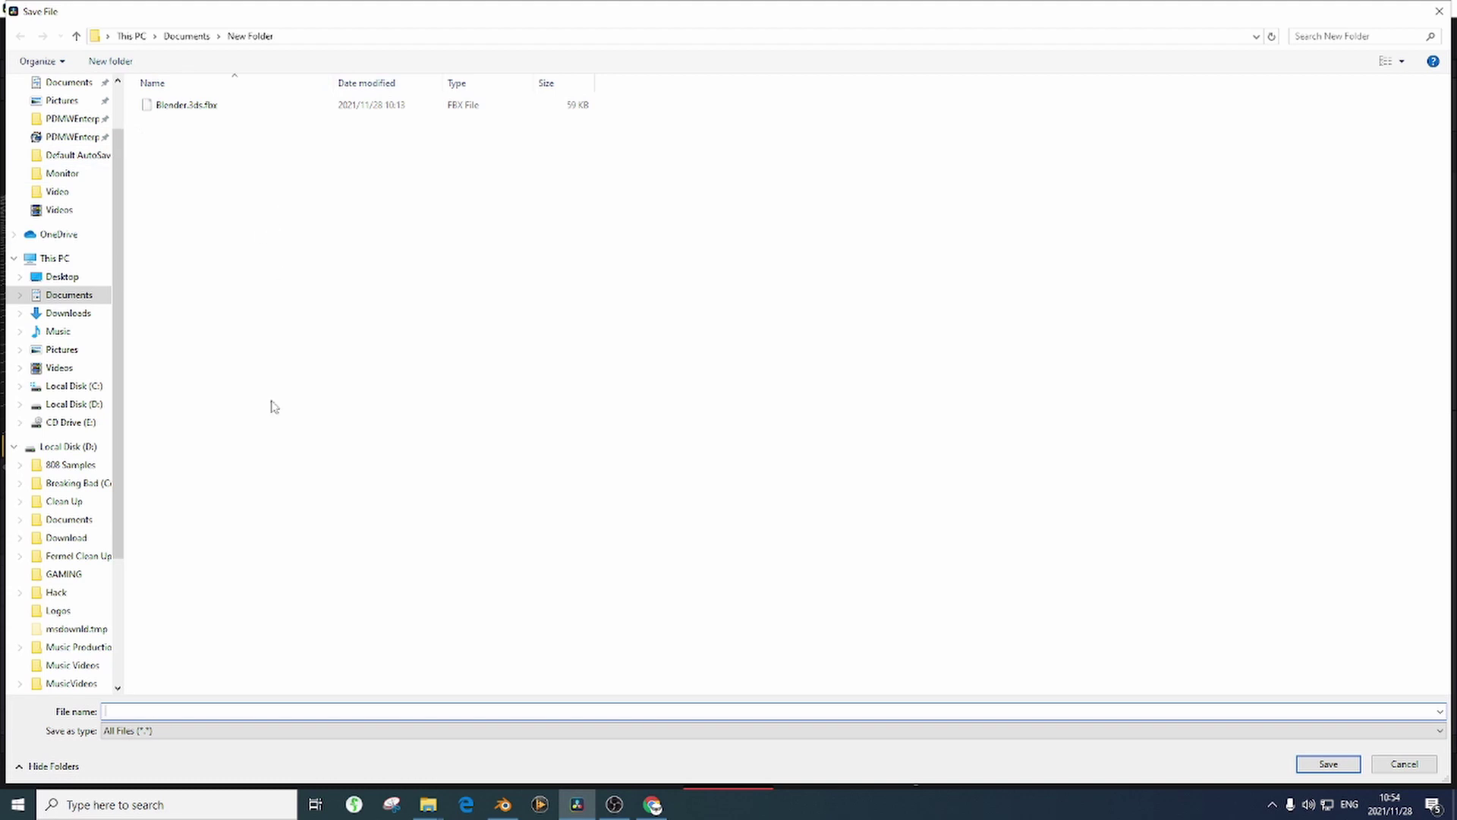
left_click(195, 108)
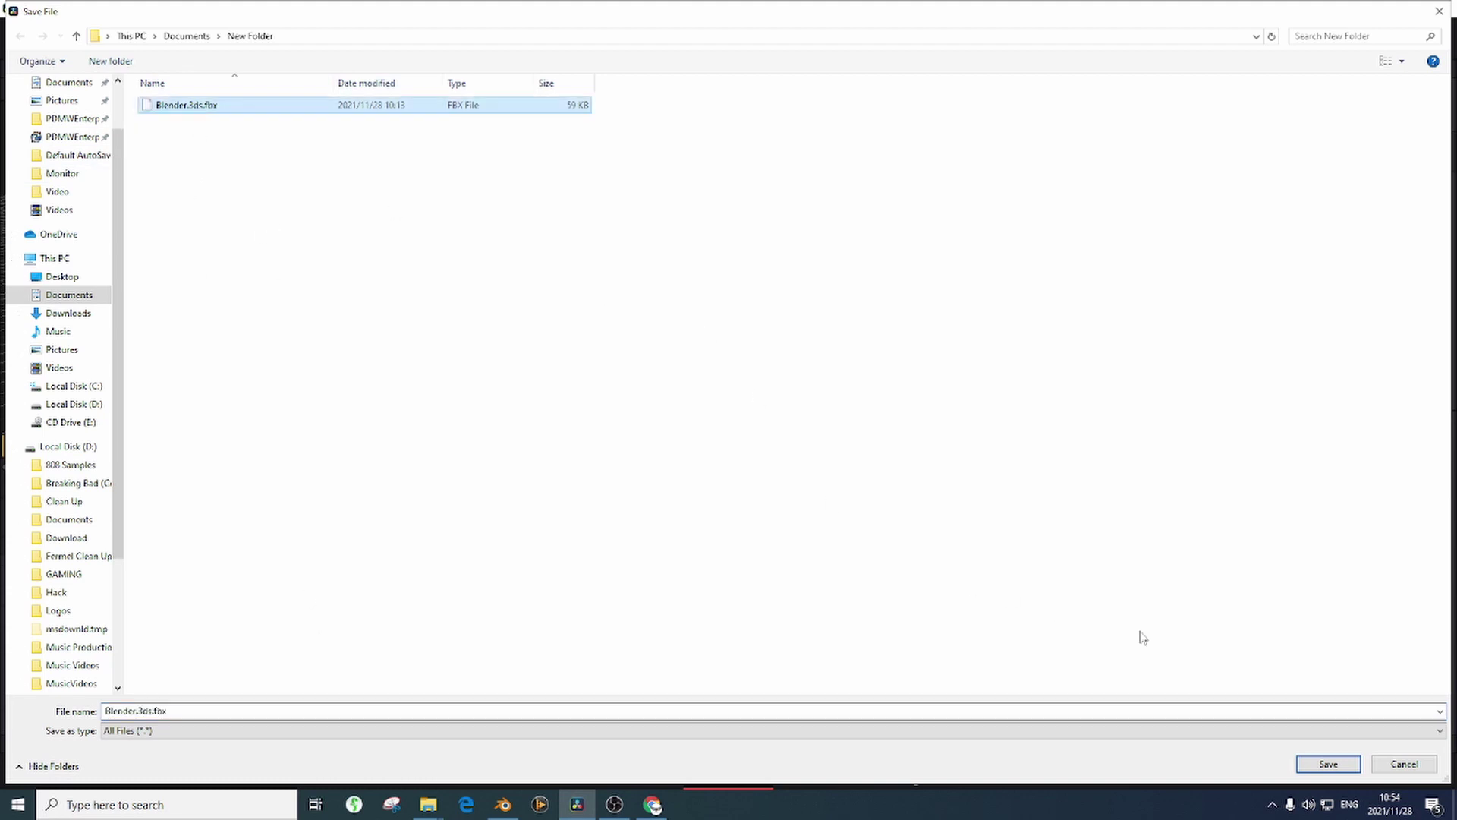
left_click(1307, 761)
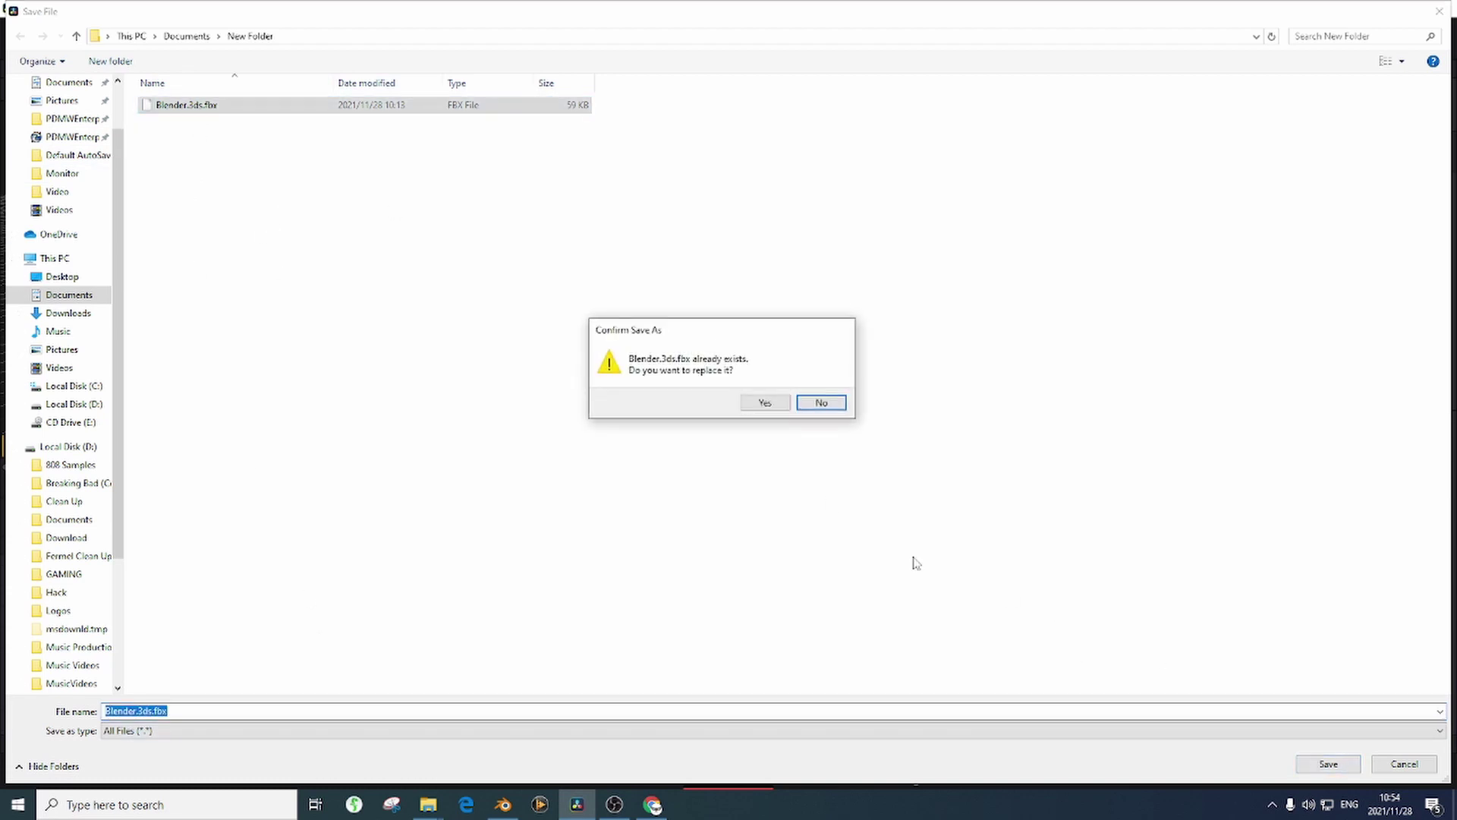
left_click(765, 406)
Feed Merge3D1 into FBXExporter1 and render all savers to write the FBX
left_click_drag(615, 628, 647, 613)
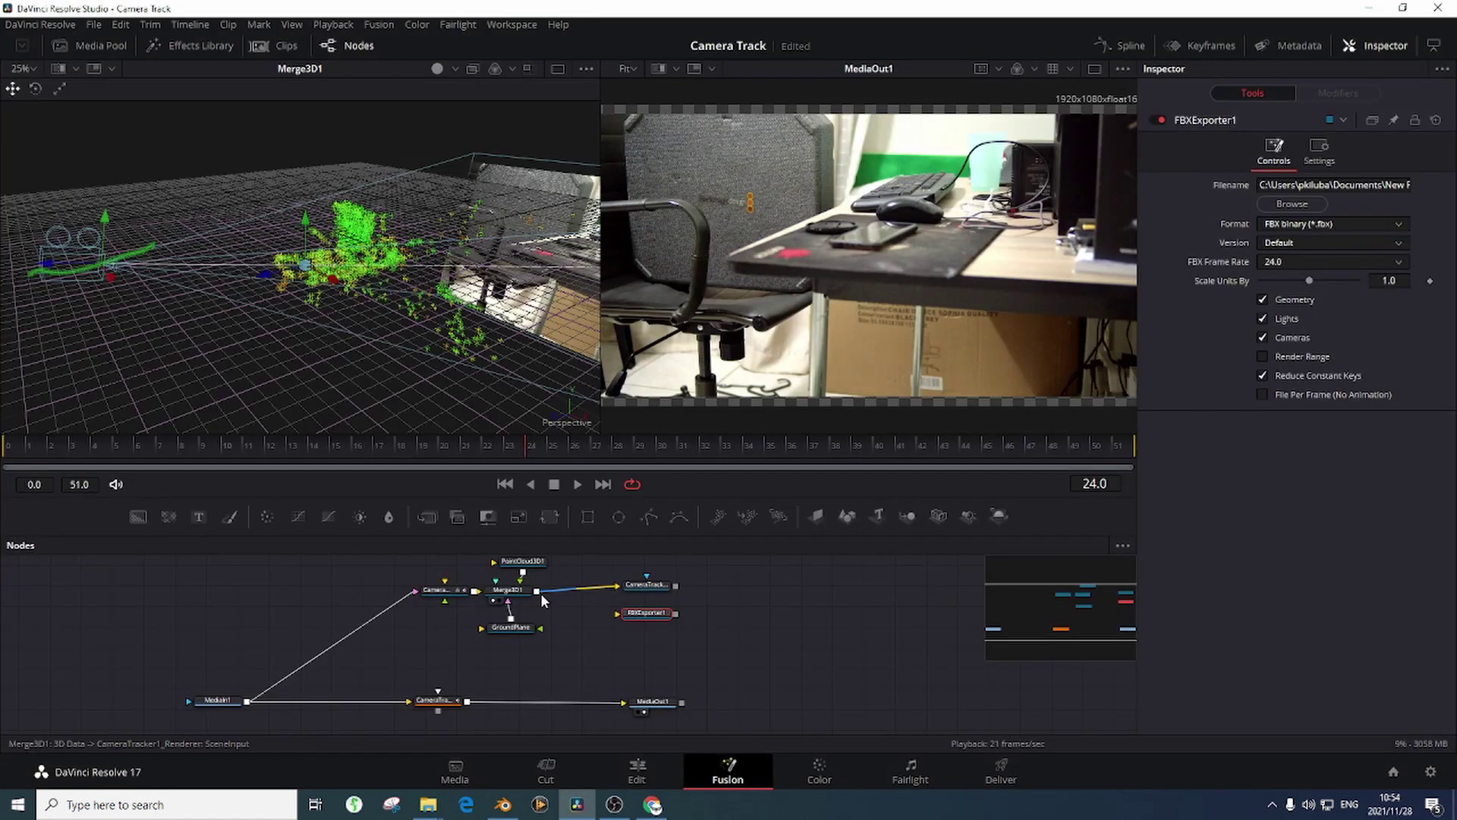
left_click_drag(536, 591, 622, 613)
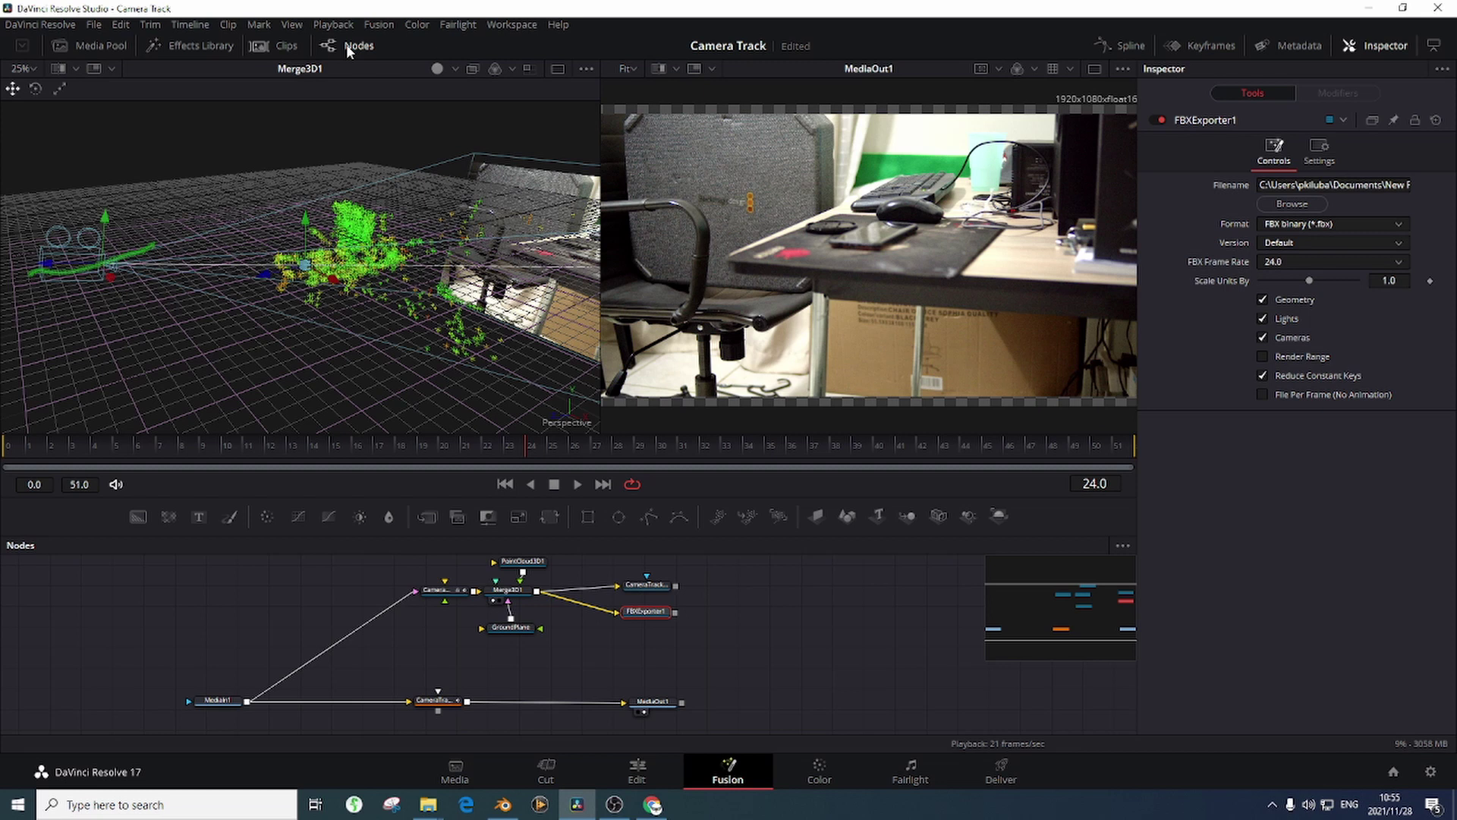
left_click(378, 24)
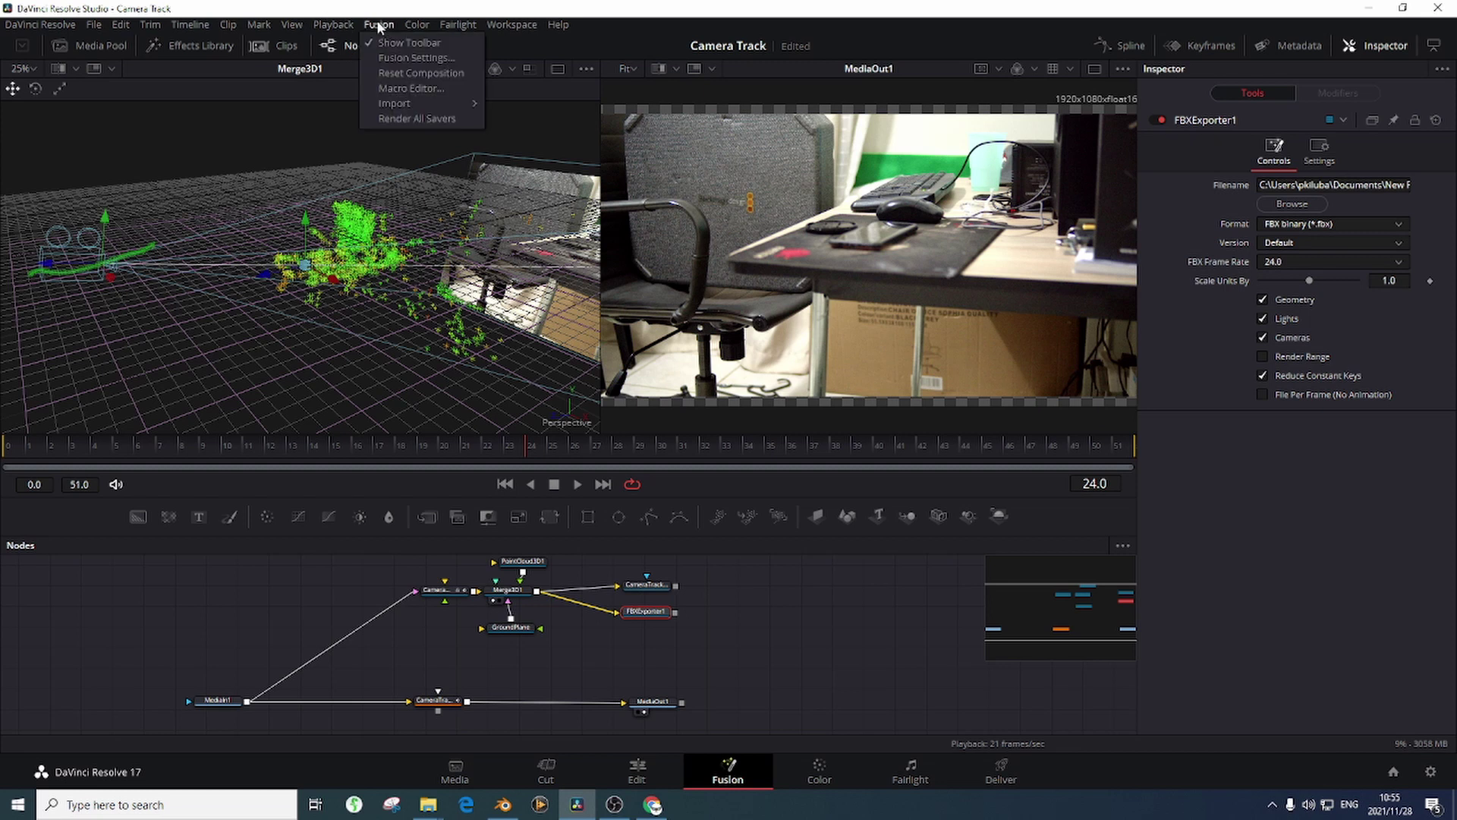
left_click(416, 119)
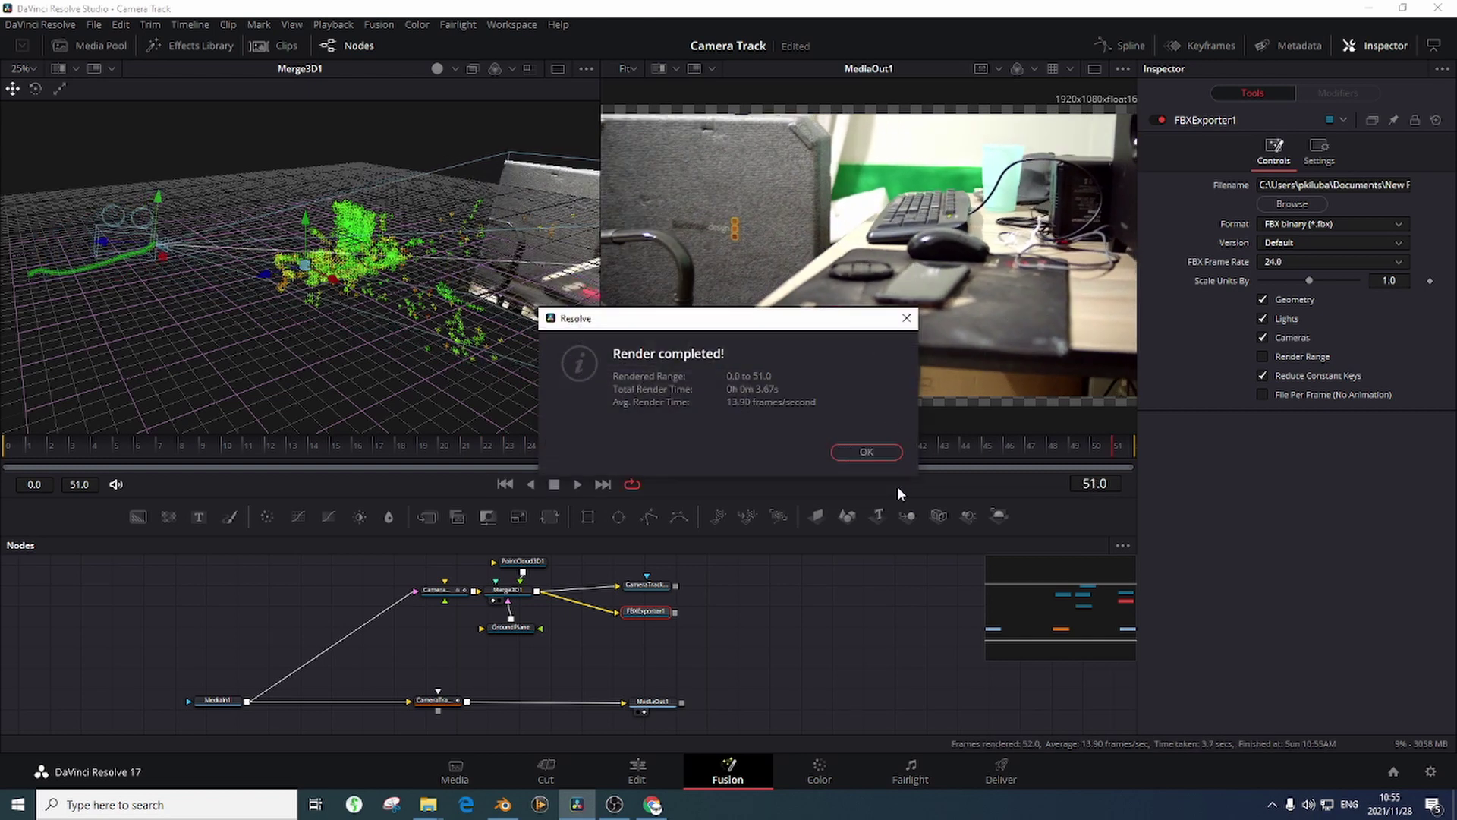
left_click(866, 452)
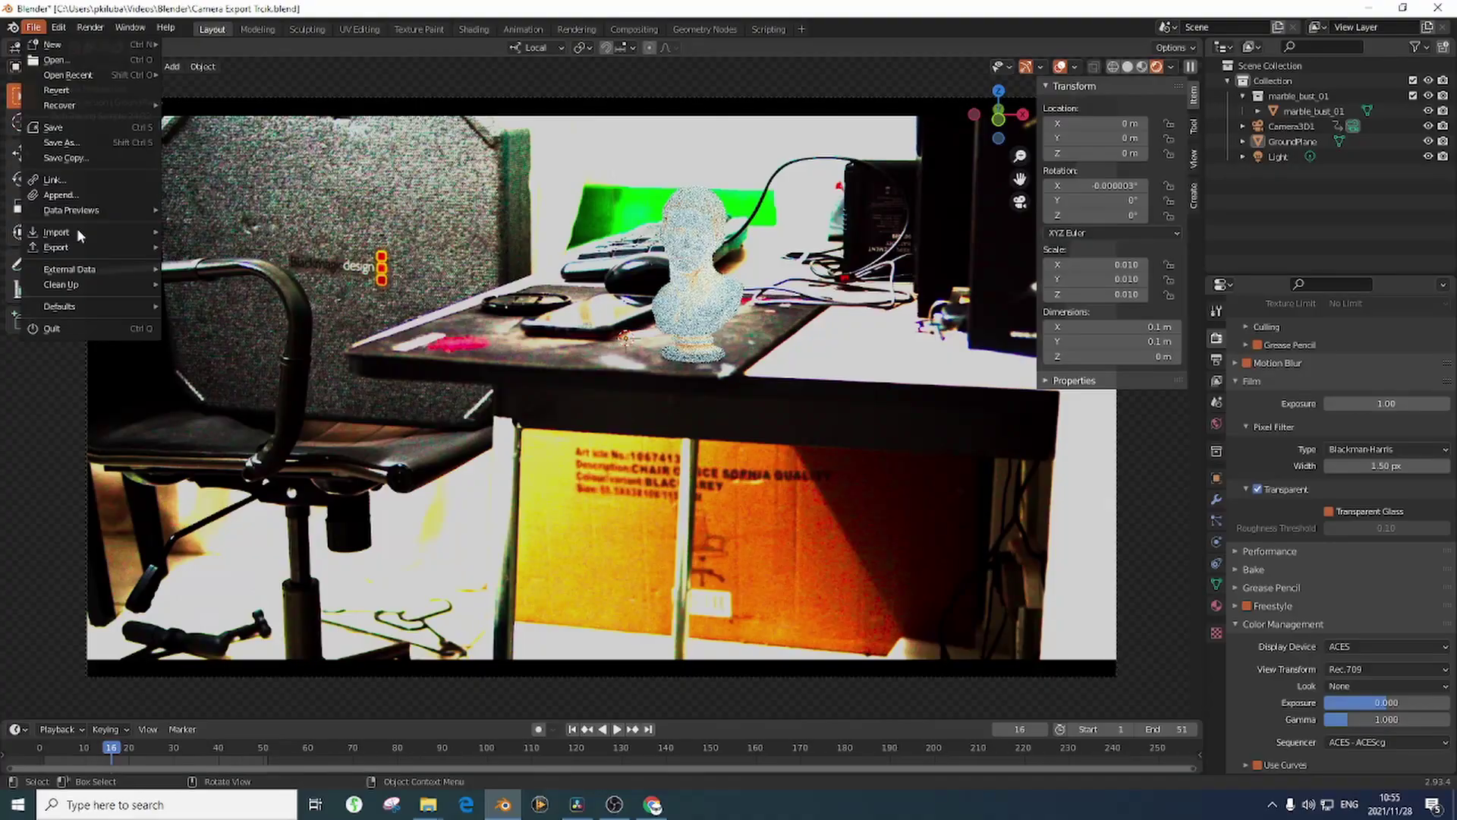
Start a new general scene, saving the current project when prompted
mouse_move(79, 237)
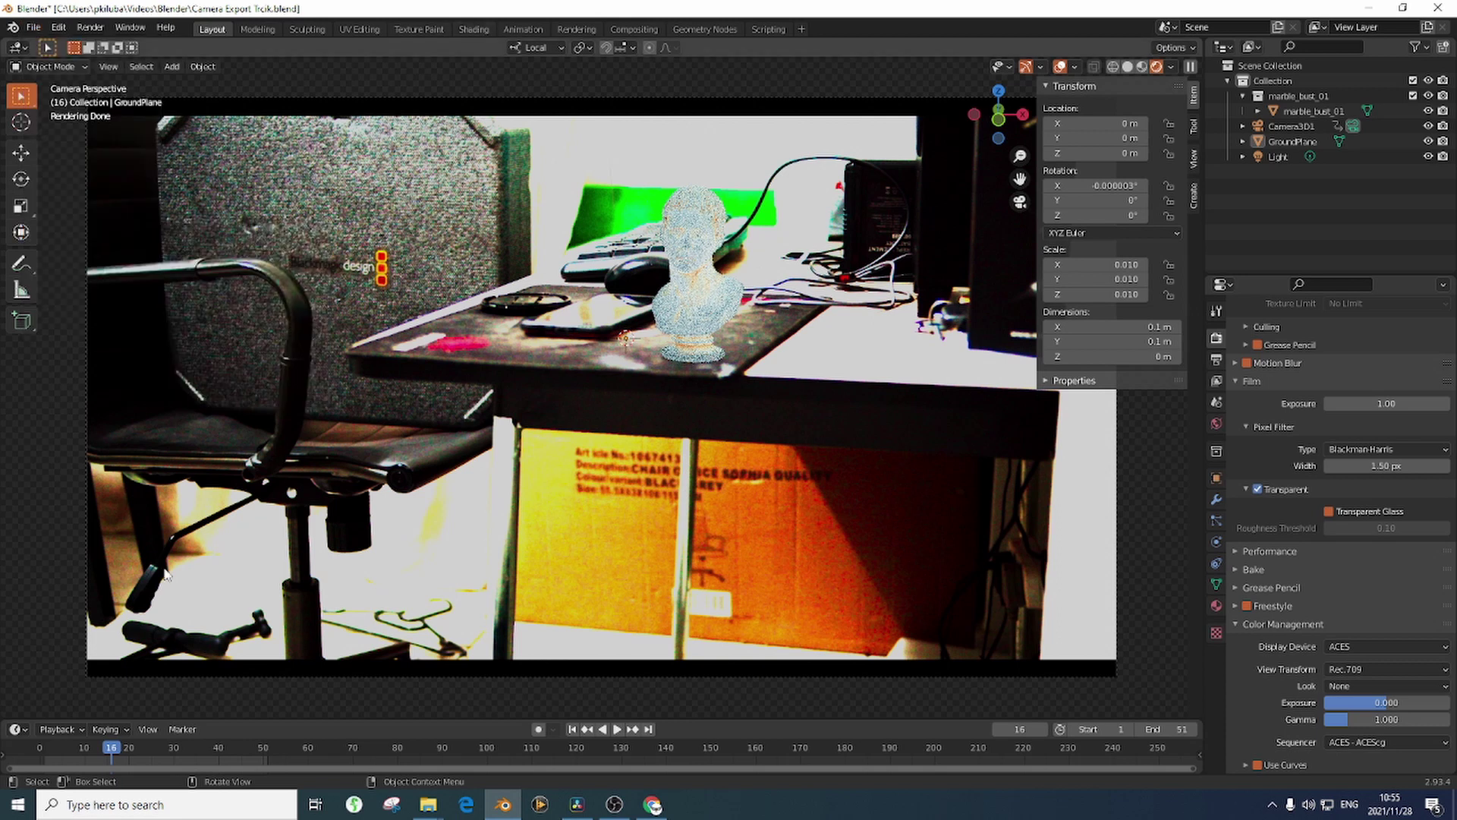
left_click(34, 28)
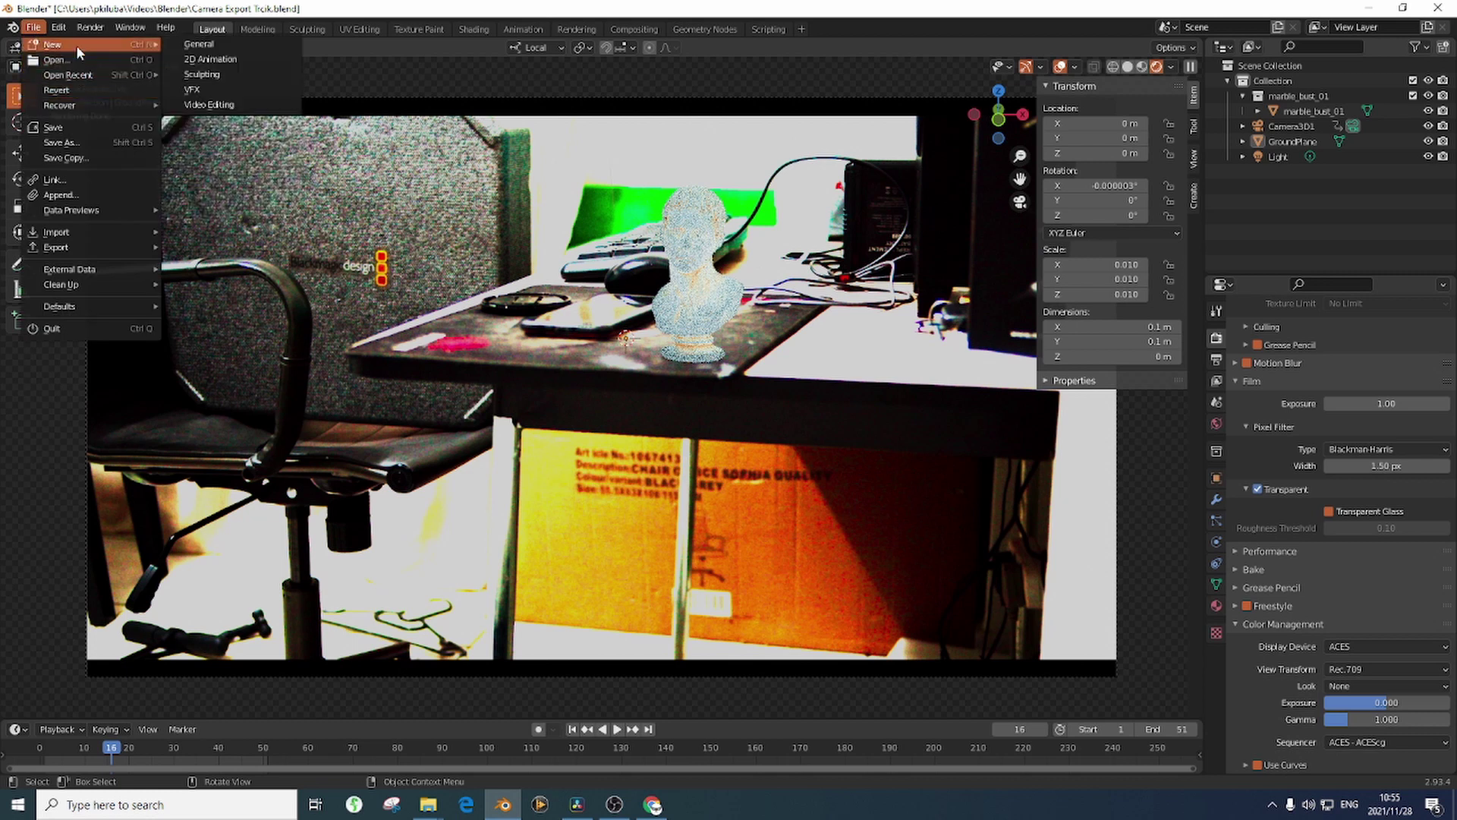
mouse_move(76, 44)
left_click(226, 61)
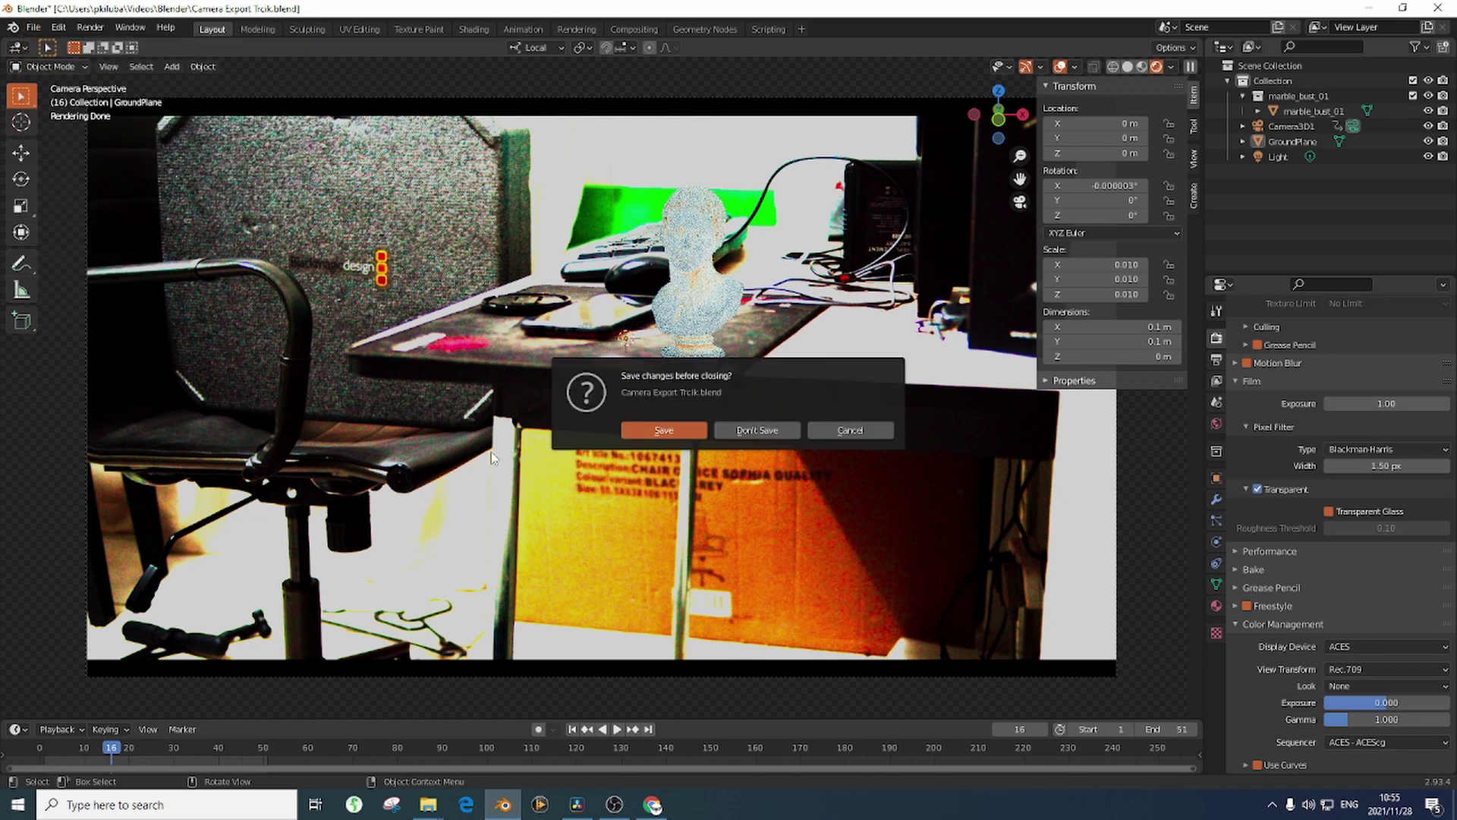
left_click(697, 431)
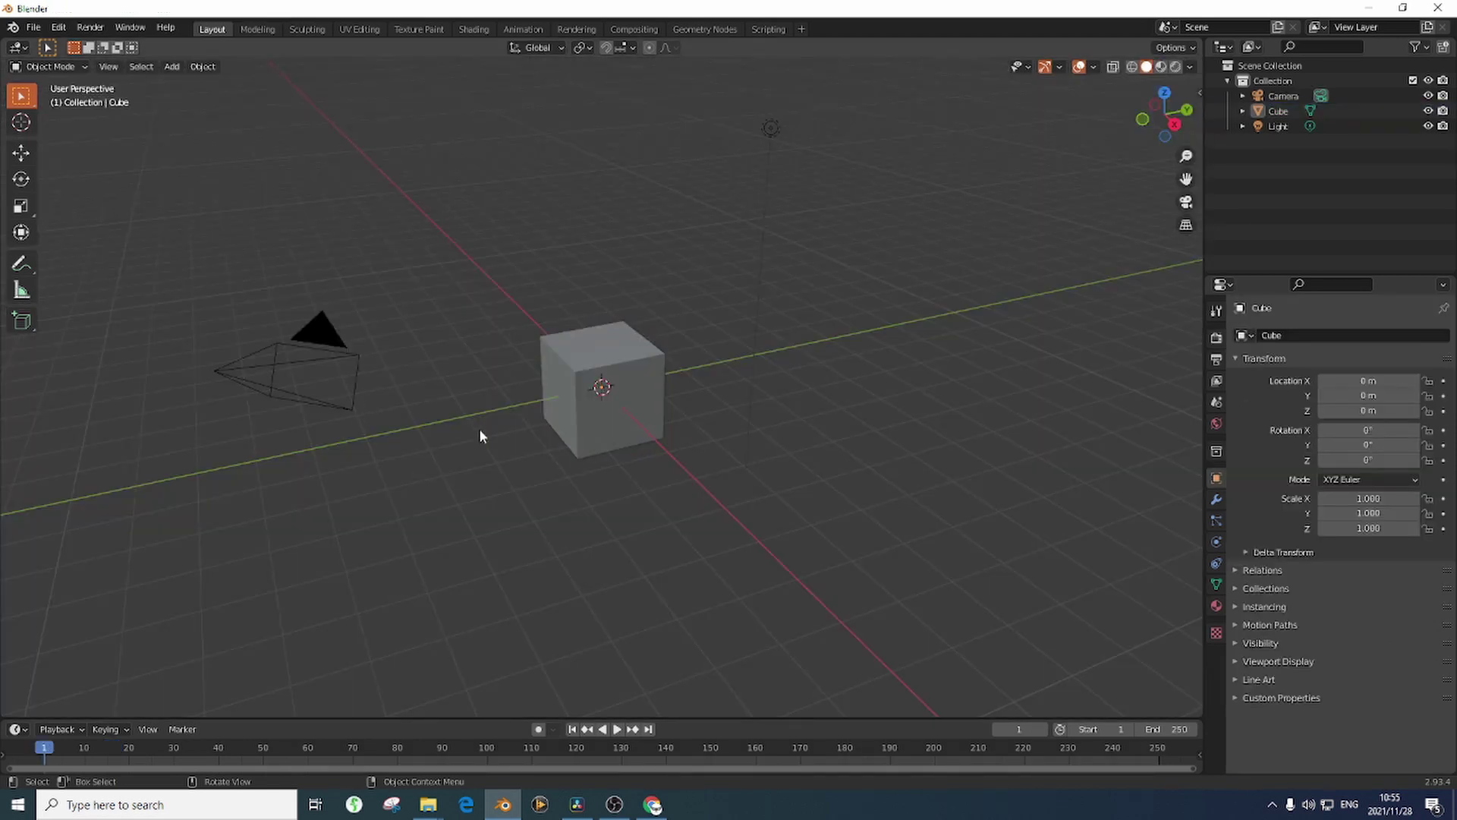
Select the default camera, cube and light and delete them
left_click_drag(205, 308, 624, 416)
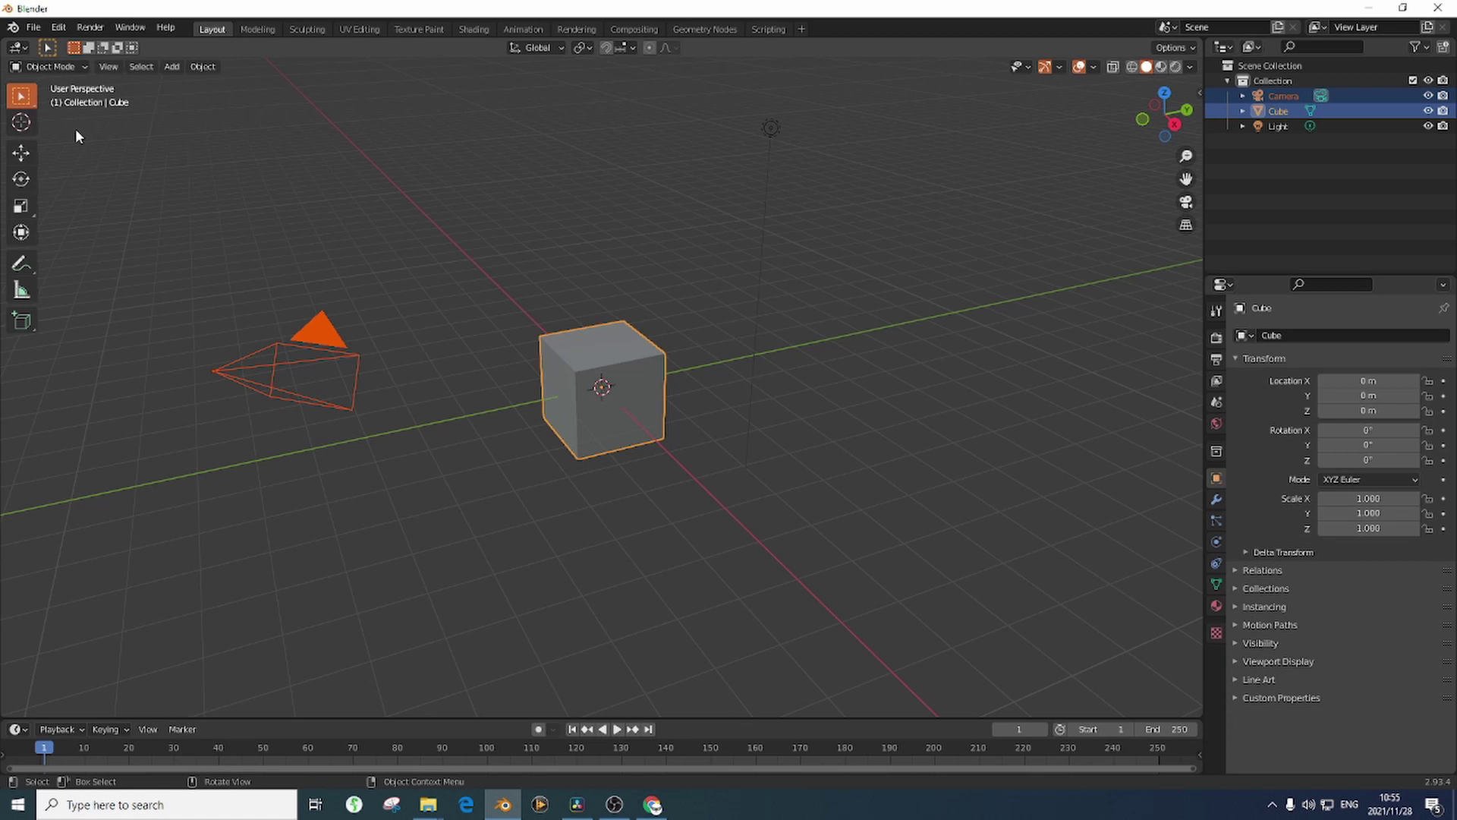
left_click_drag(113, 128, 1043, 526)
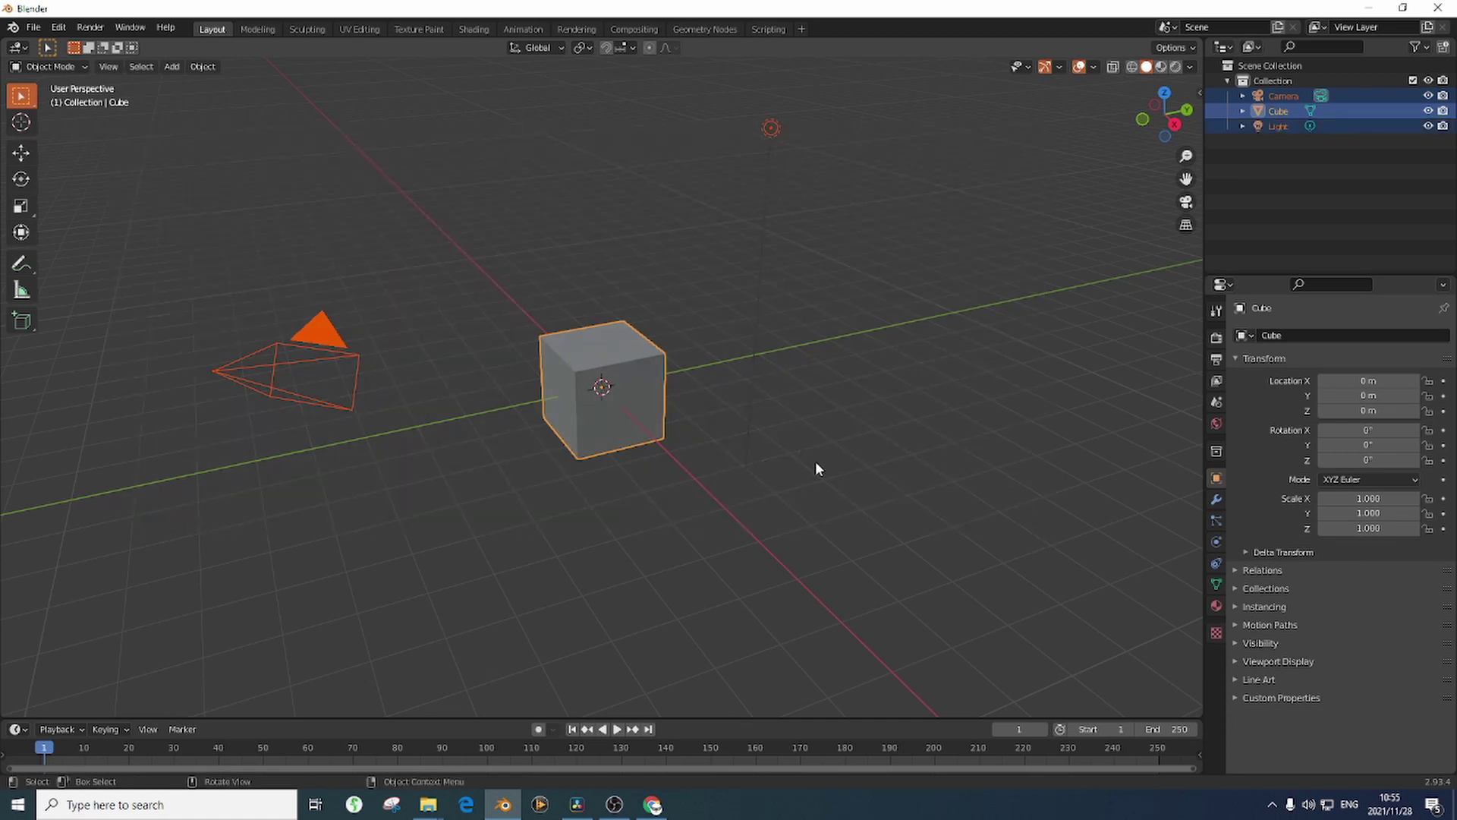
key("Delete")
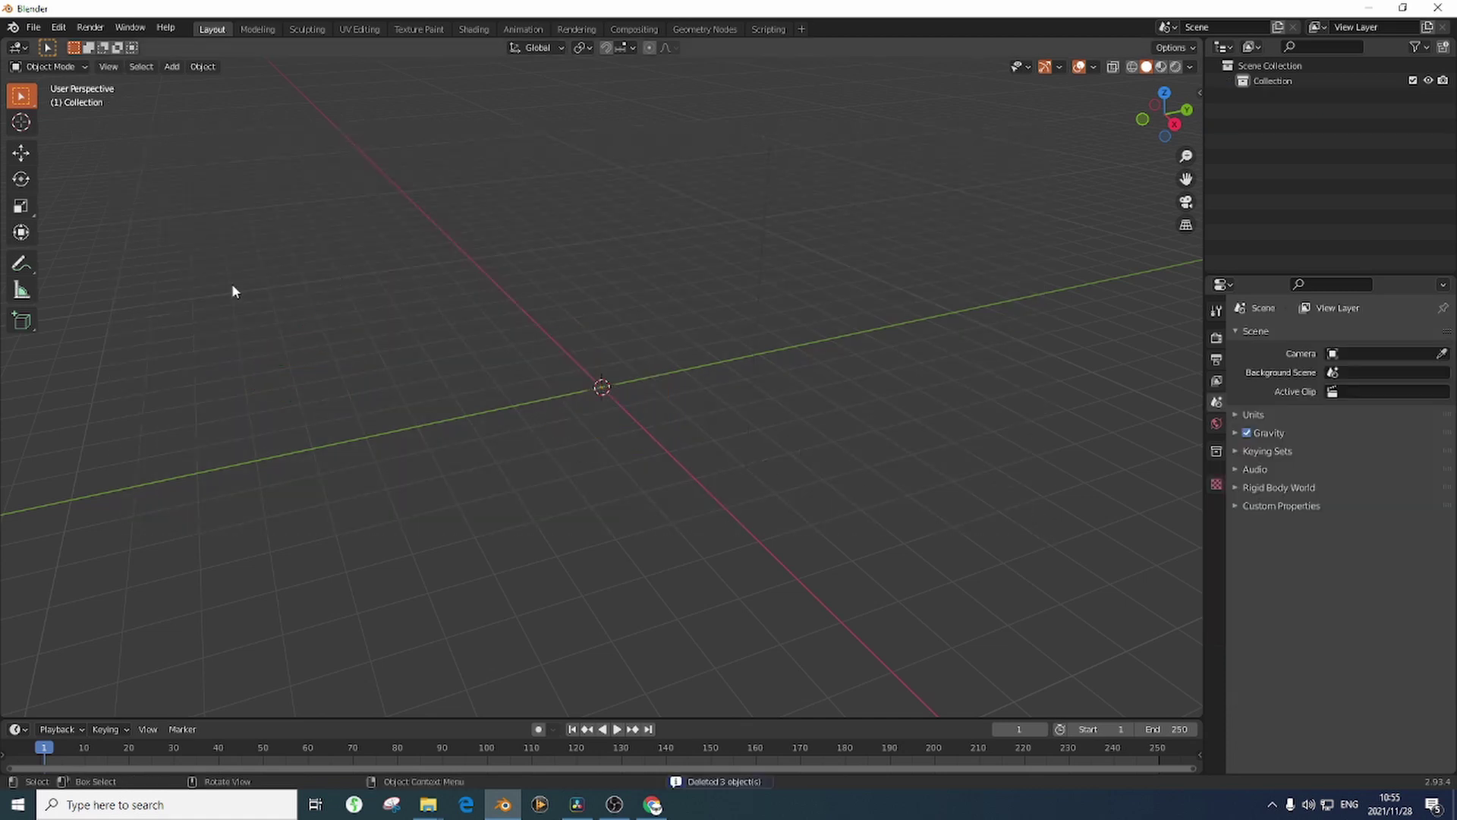
Import Blender.3ds.fbx from New Folder into the scene
left_click(33, 27)
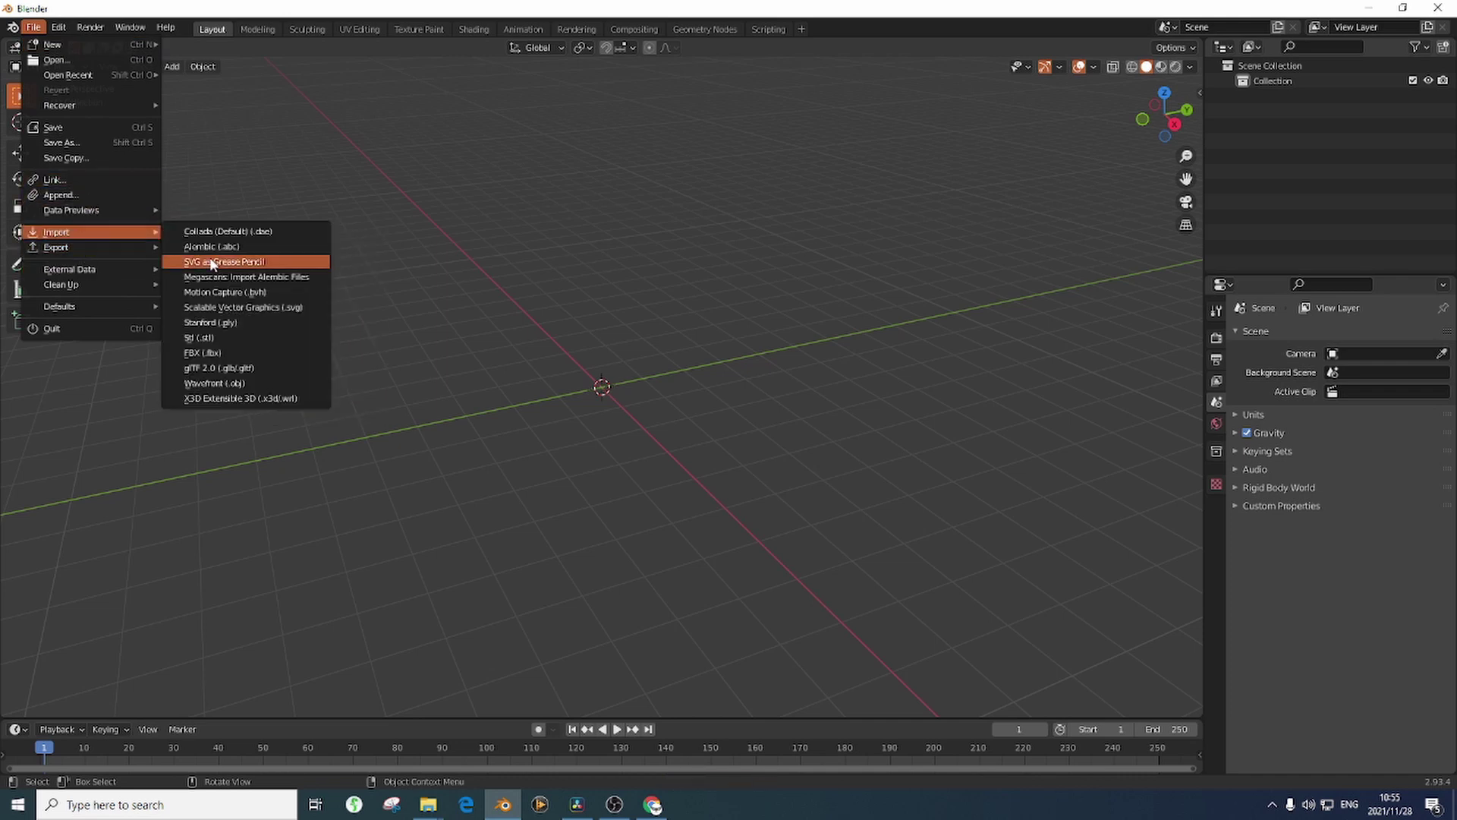
left_click(212, 353)
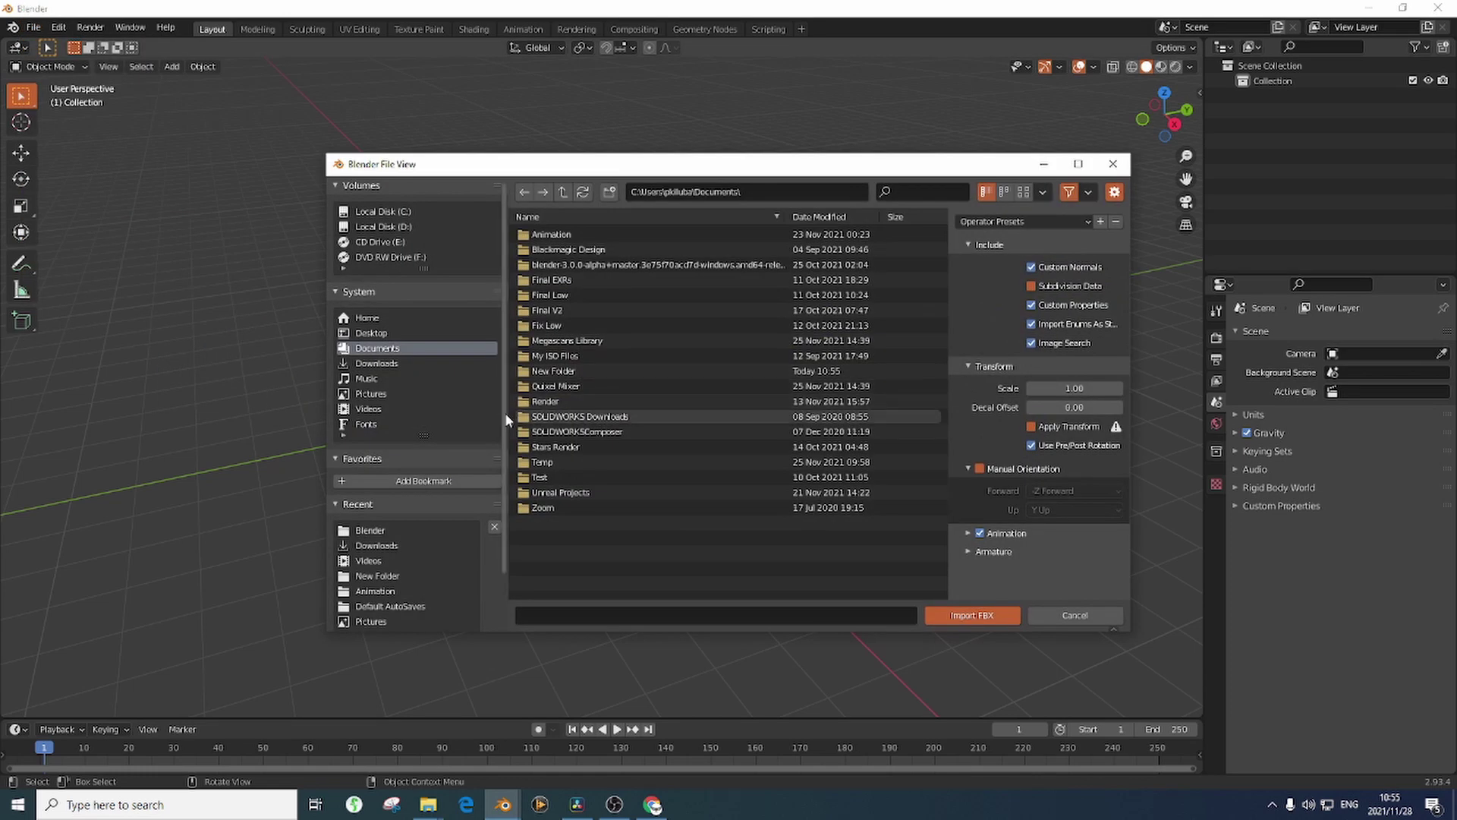
double_click(566, 372)
left_click(592, 235)
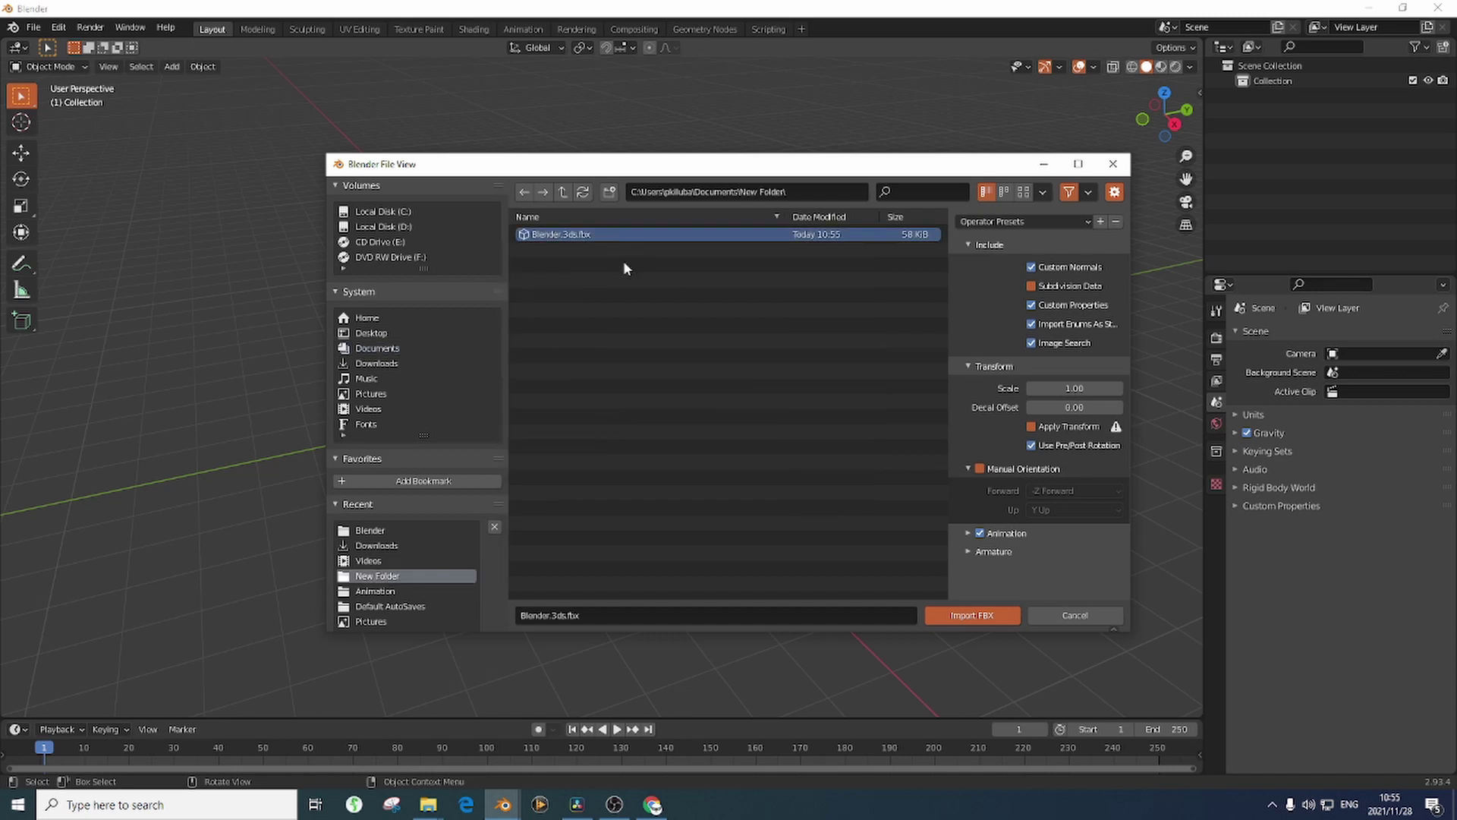
left_click(971, 615)
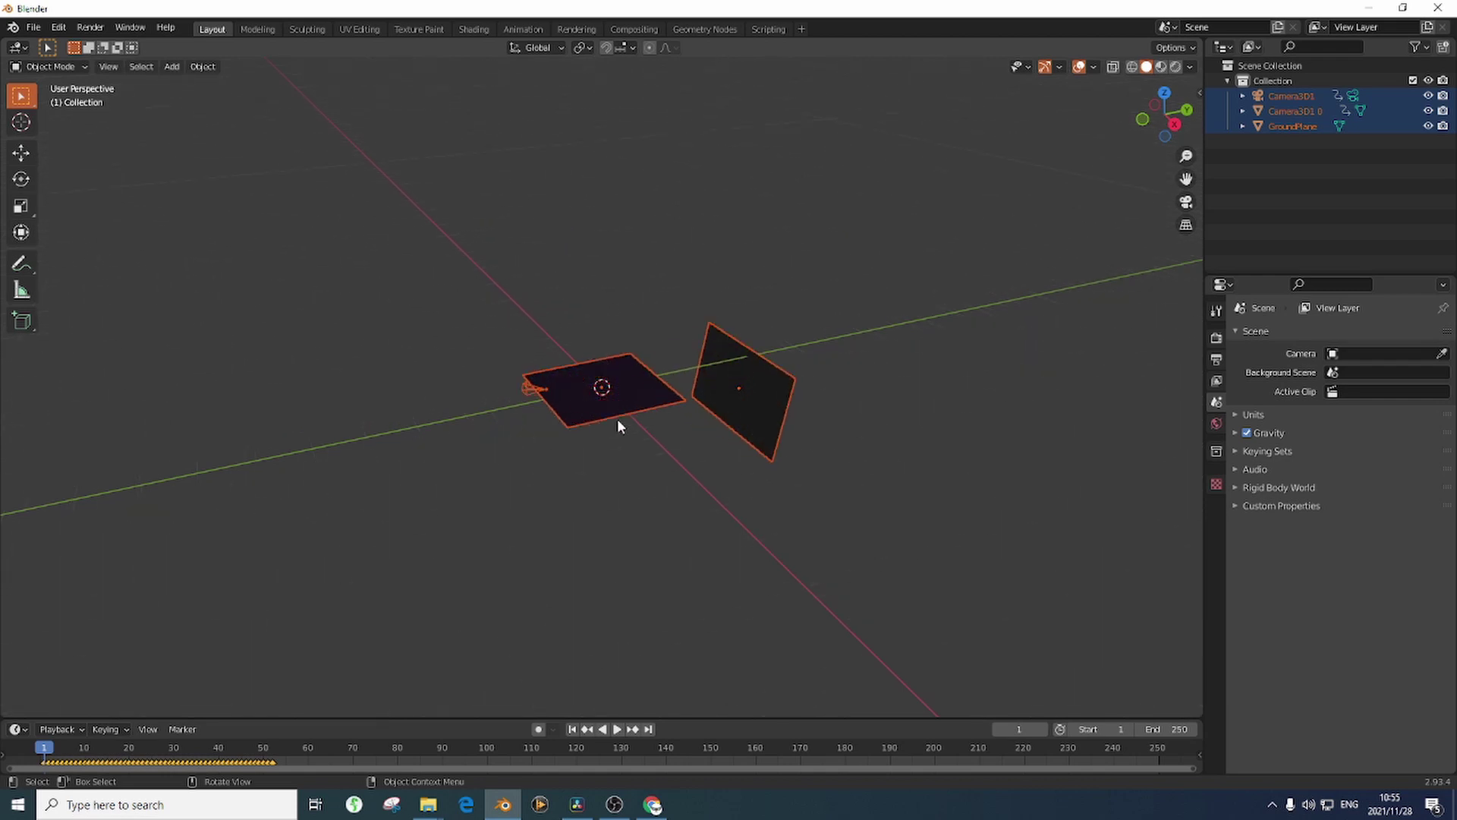
Flip Camera3D1 by setting its delta scale X and Z to -1
left_click(425, 391)
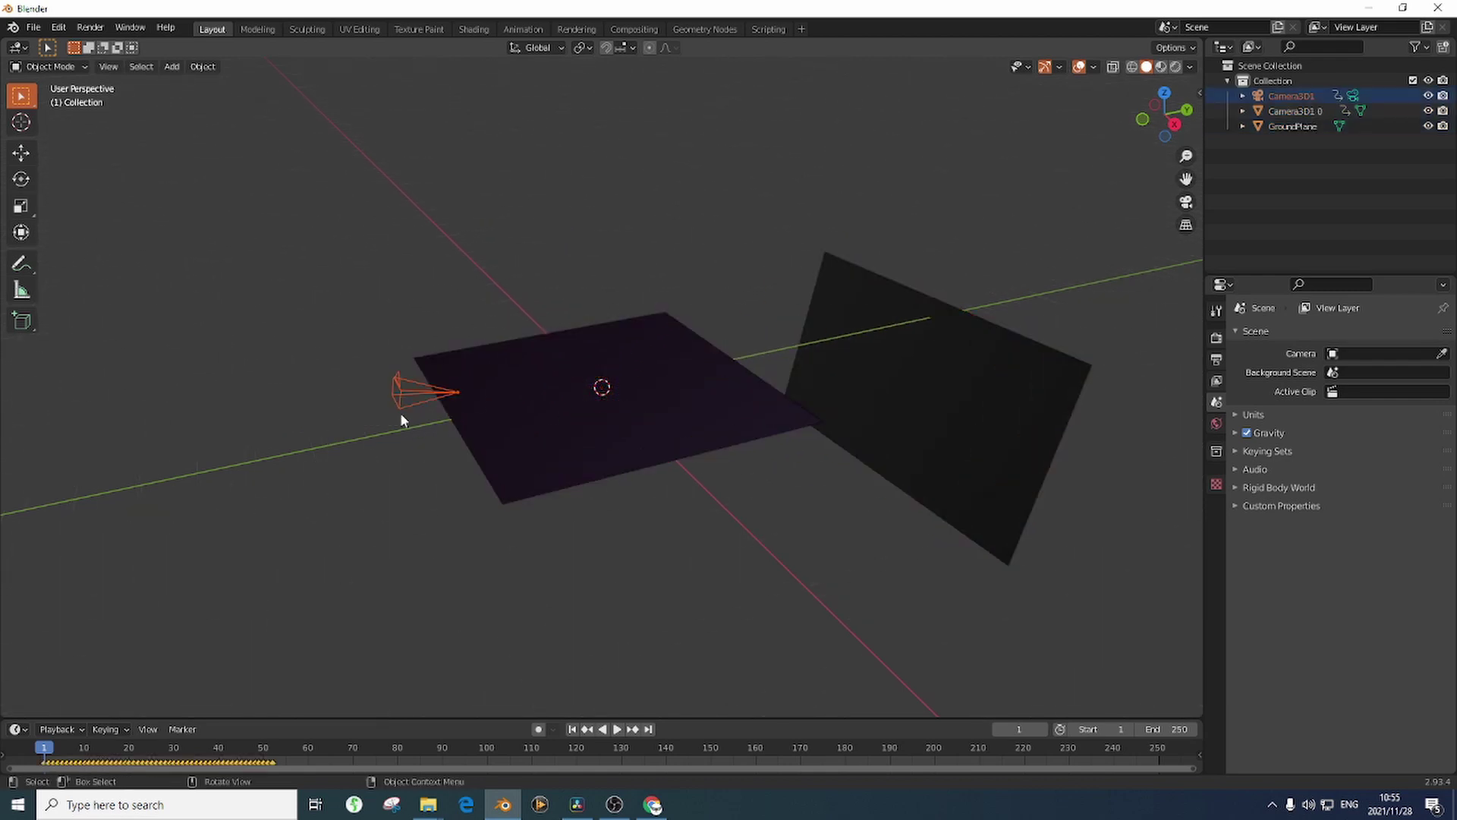
left_click(413, 387)
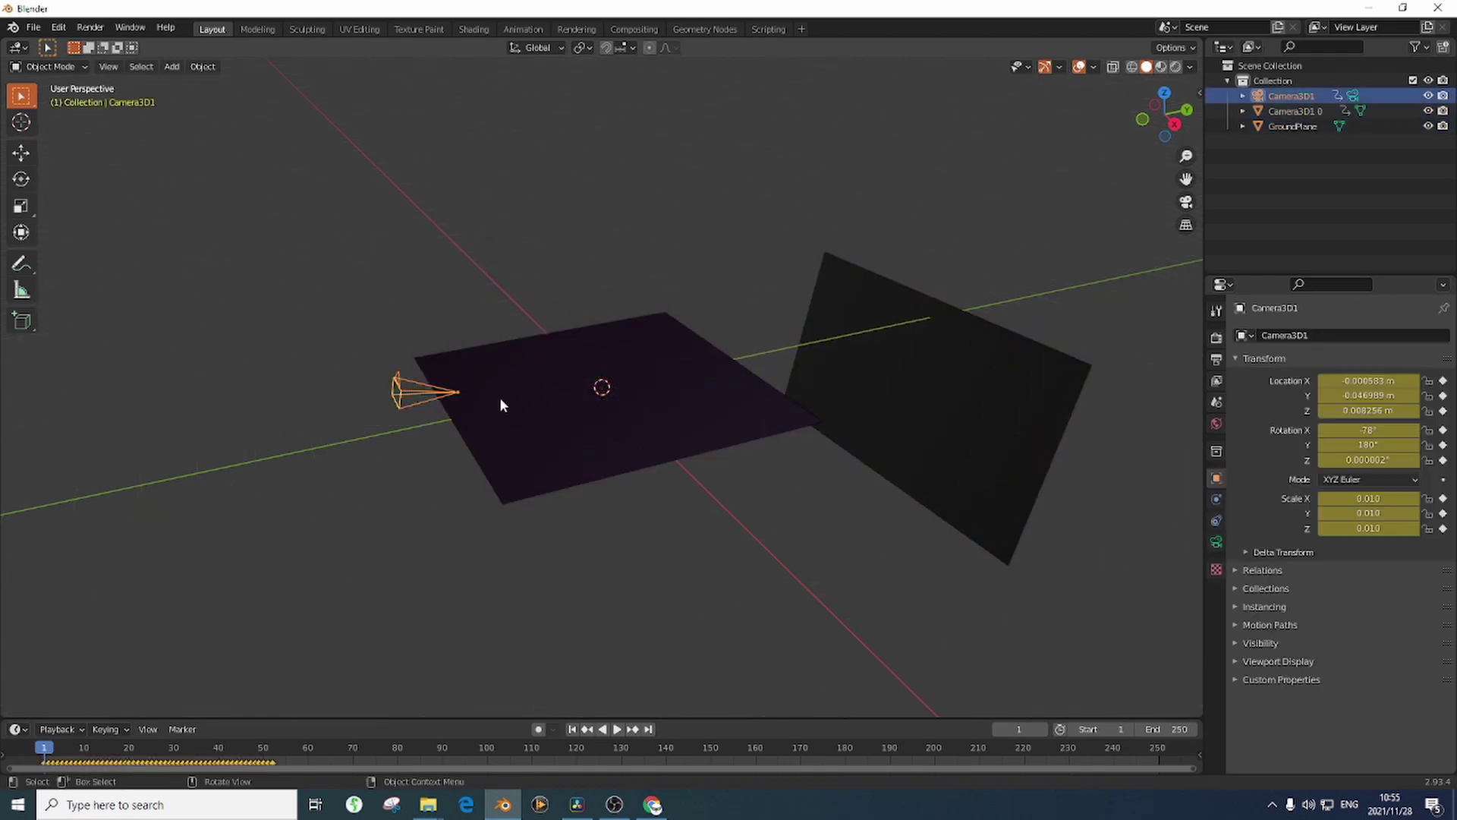
left_click(1351, 499)
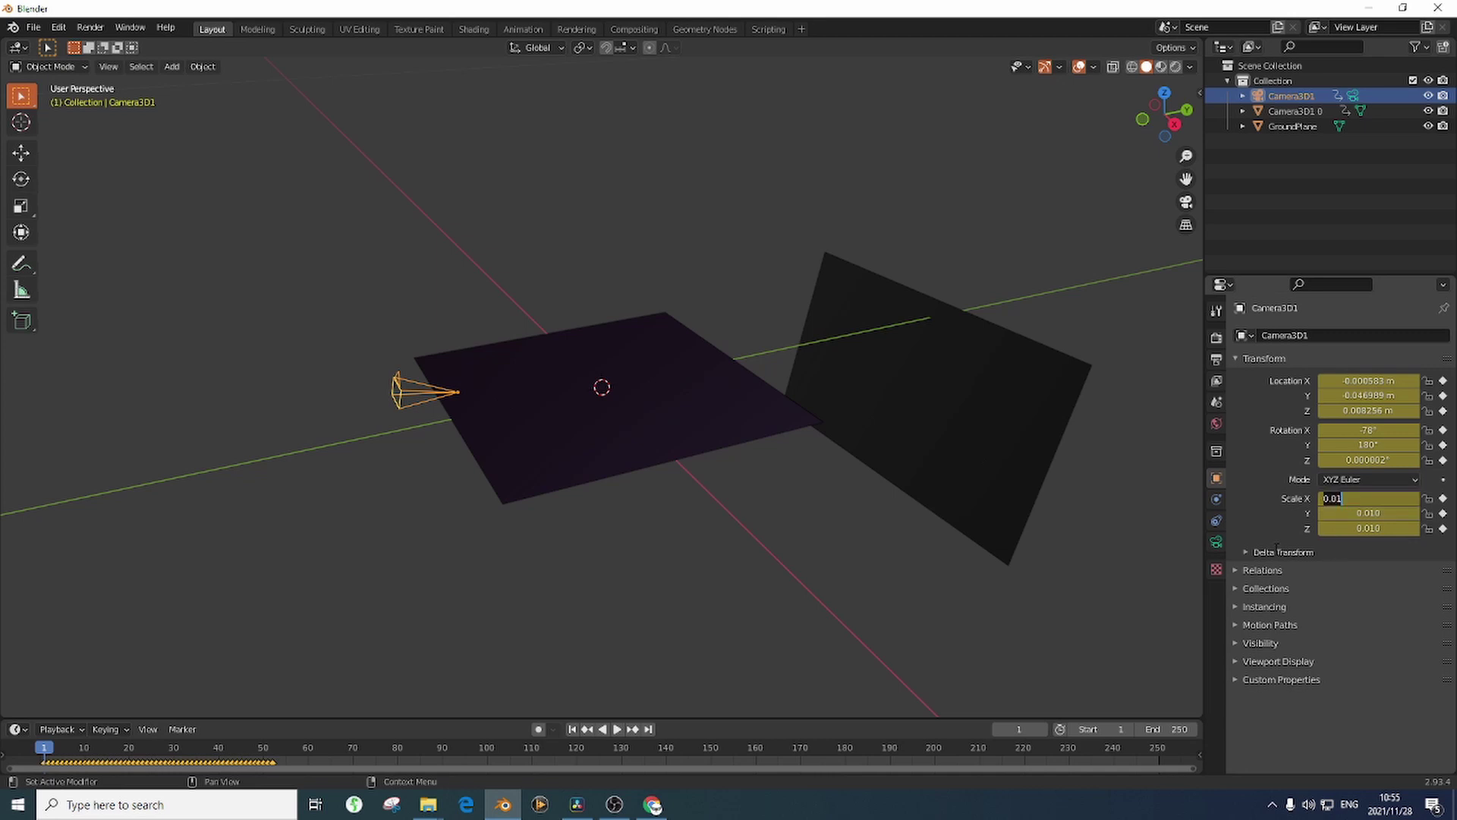
key("Return")
left_click(1246, 552)
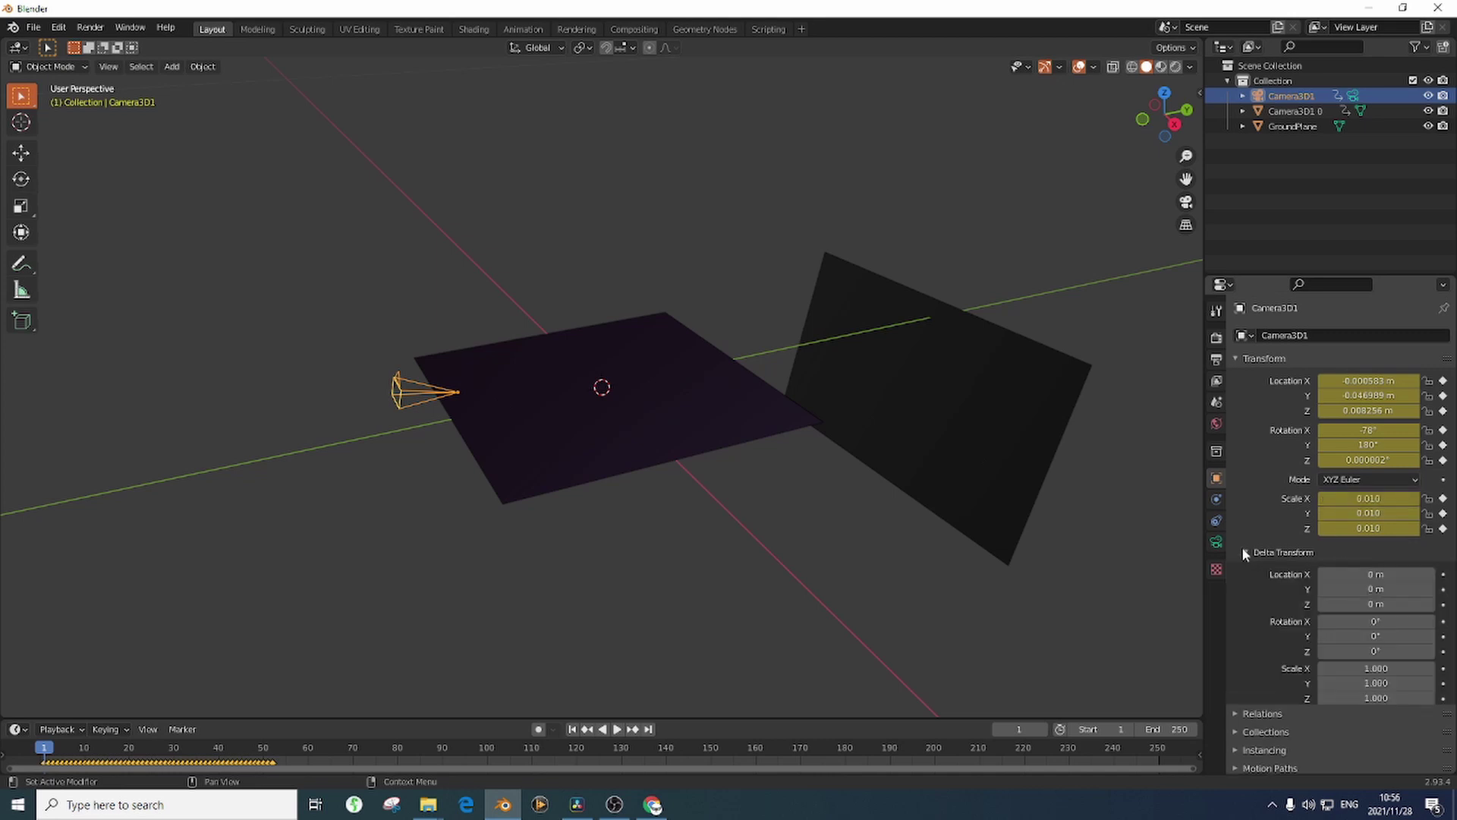
left_click(1356, 668)
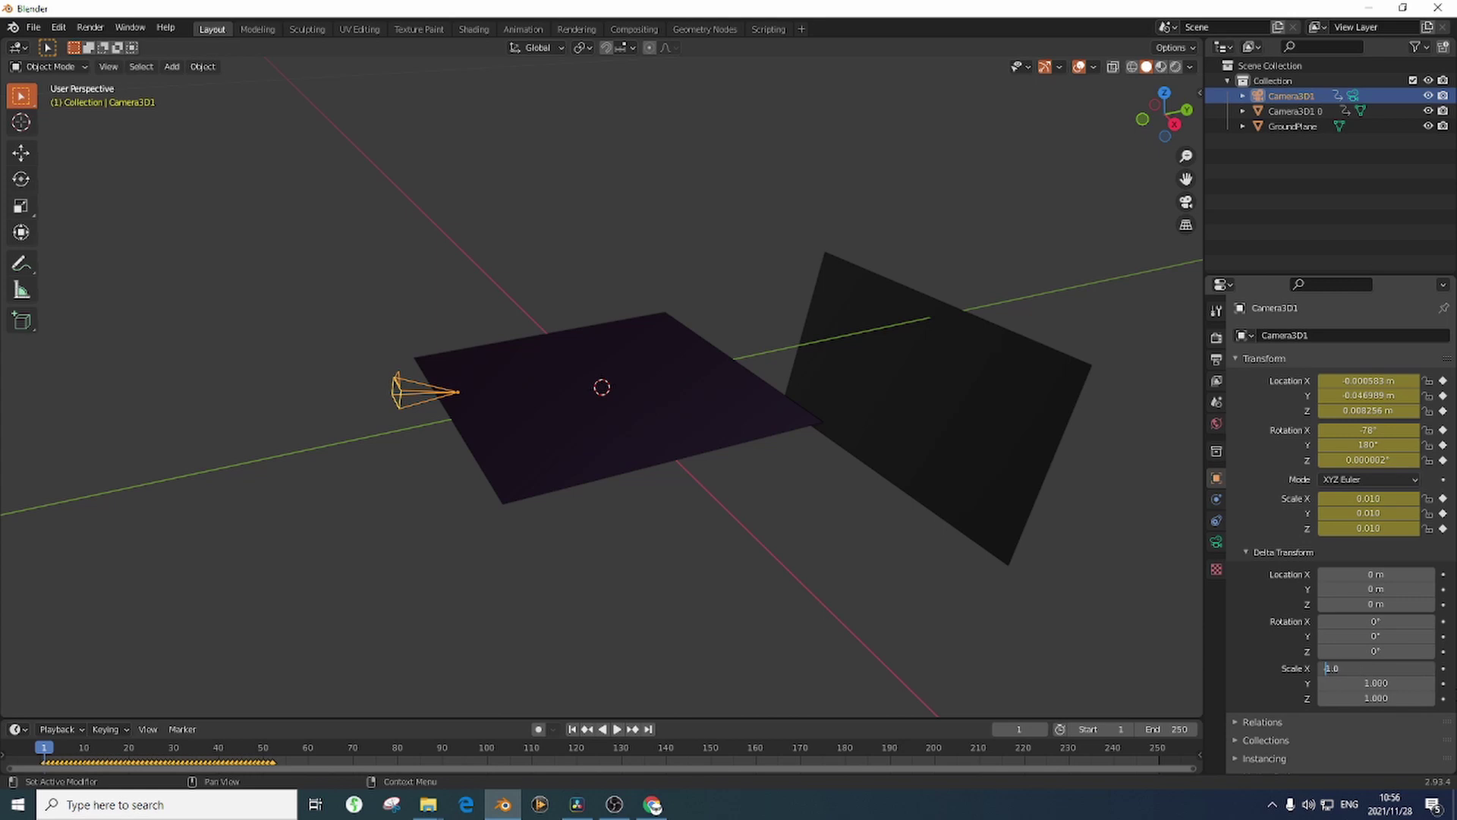
type("-")
key("Tab")
key("Tab")
type("-")
key("Return")
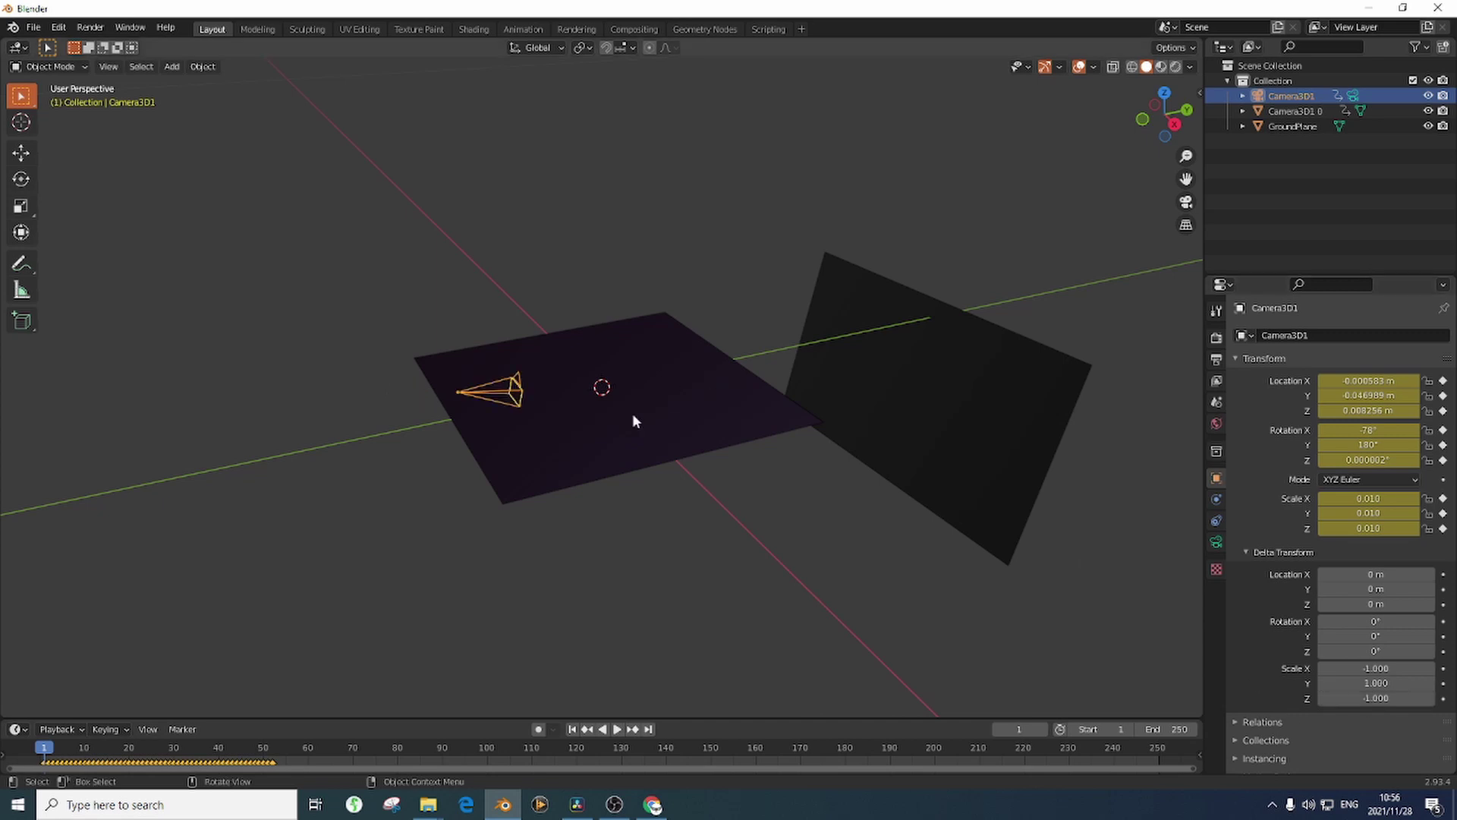
left_click(988, 372)
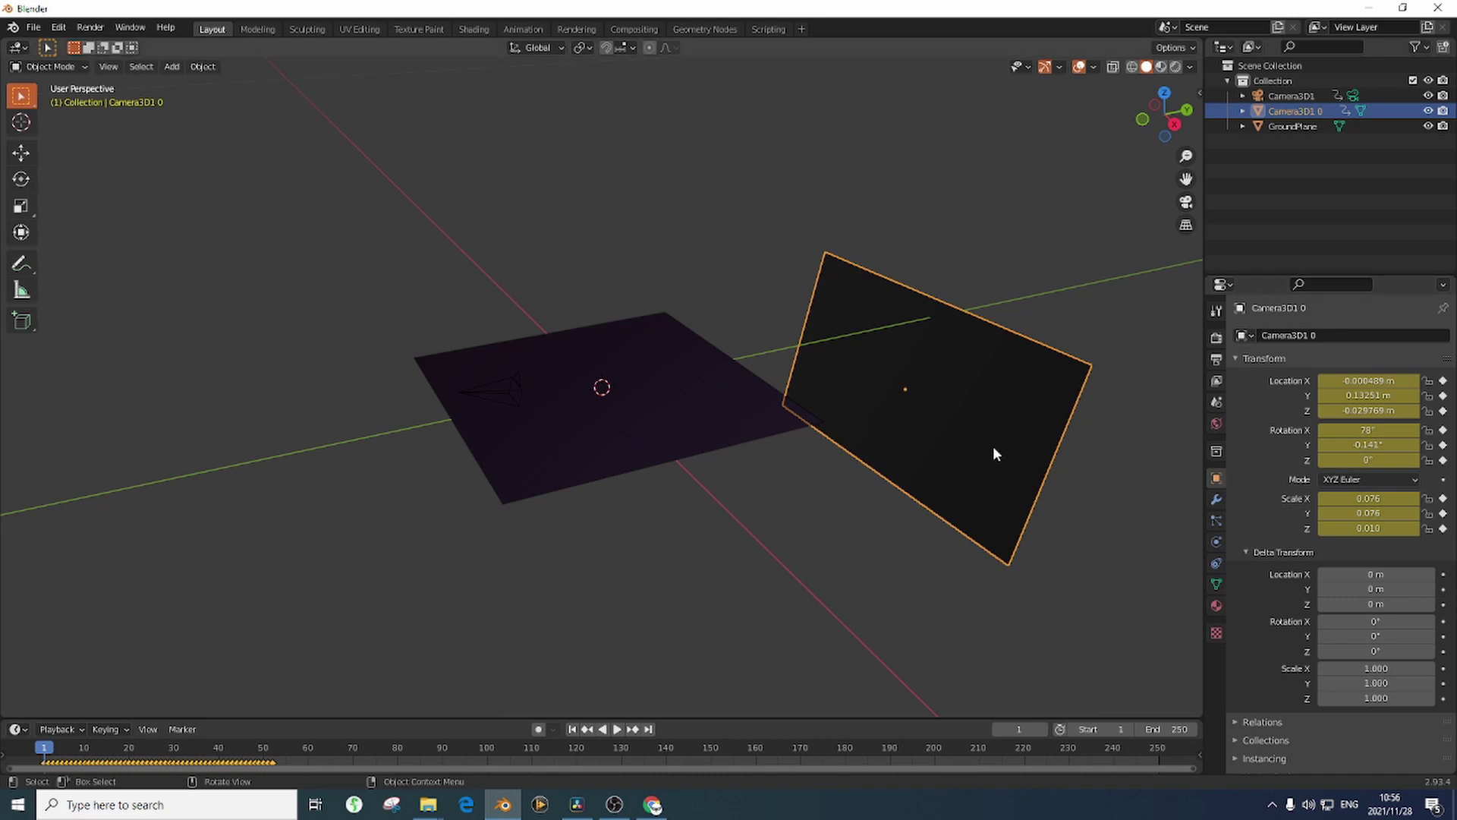
Delete the extra plane Camera3D1 0 and switch the render engine to Cycles
key("Delete")
left_click(710, 436)
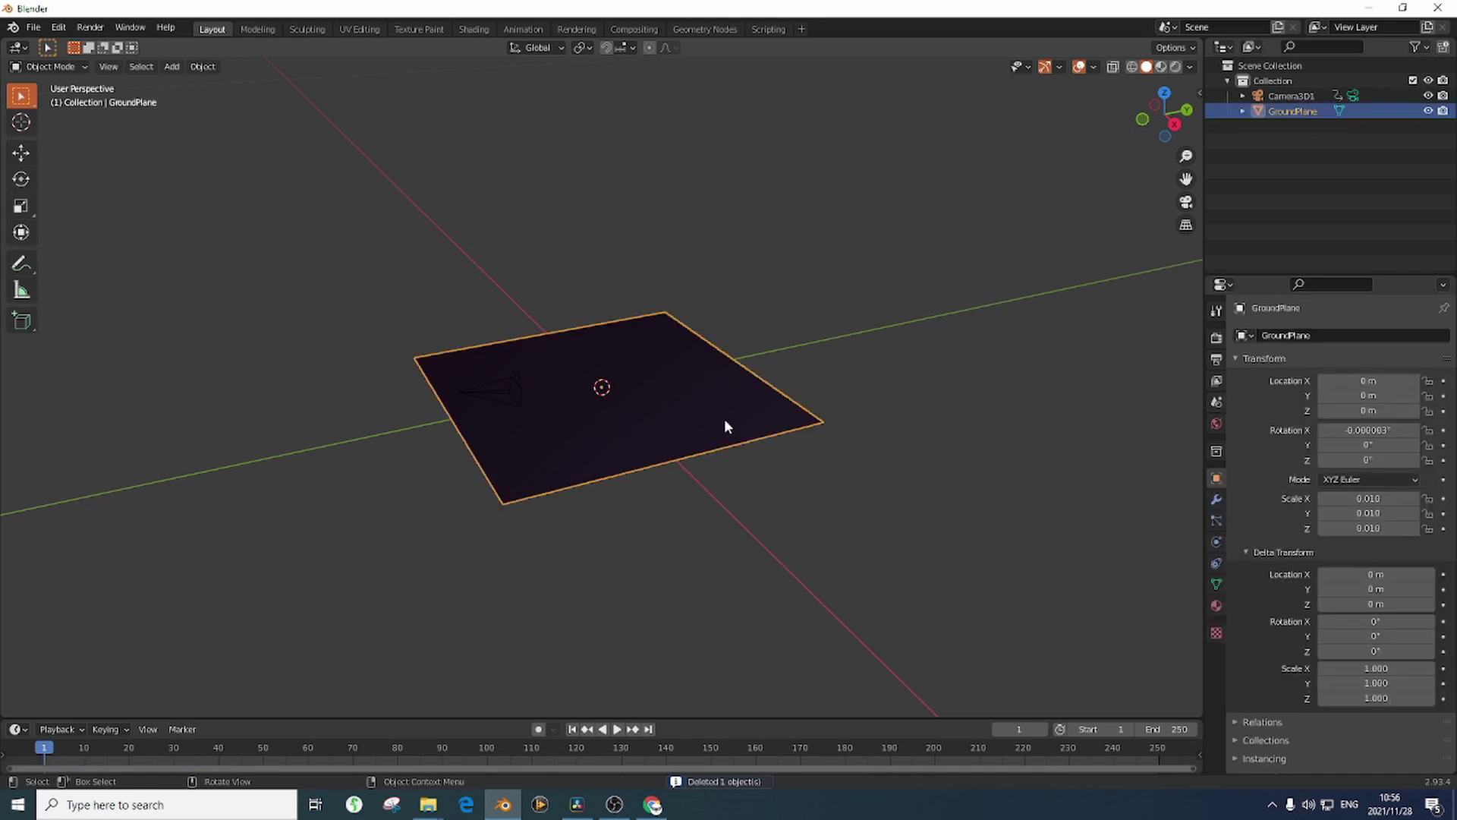
left_click(1216, 338)
left_click(1366, 335)
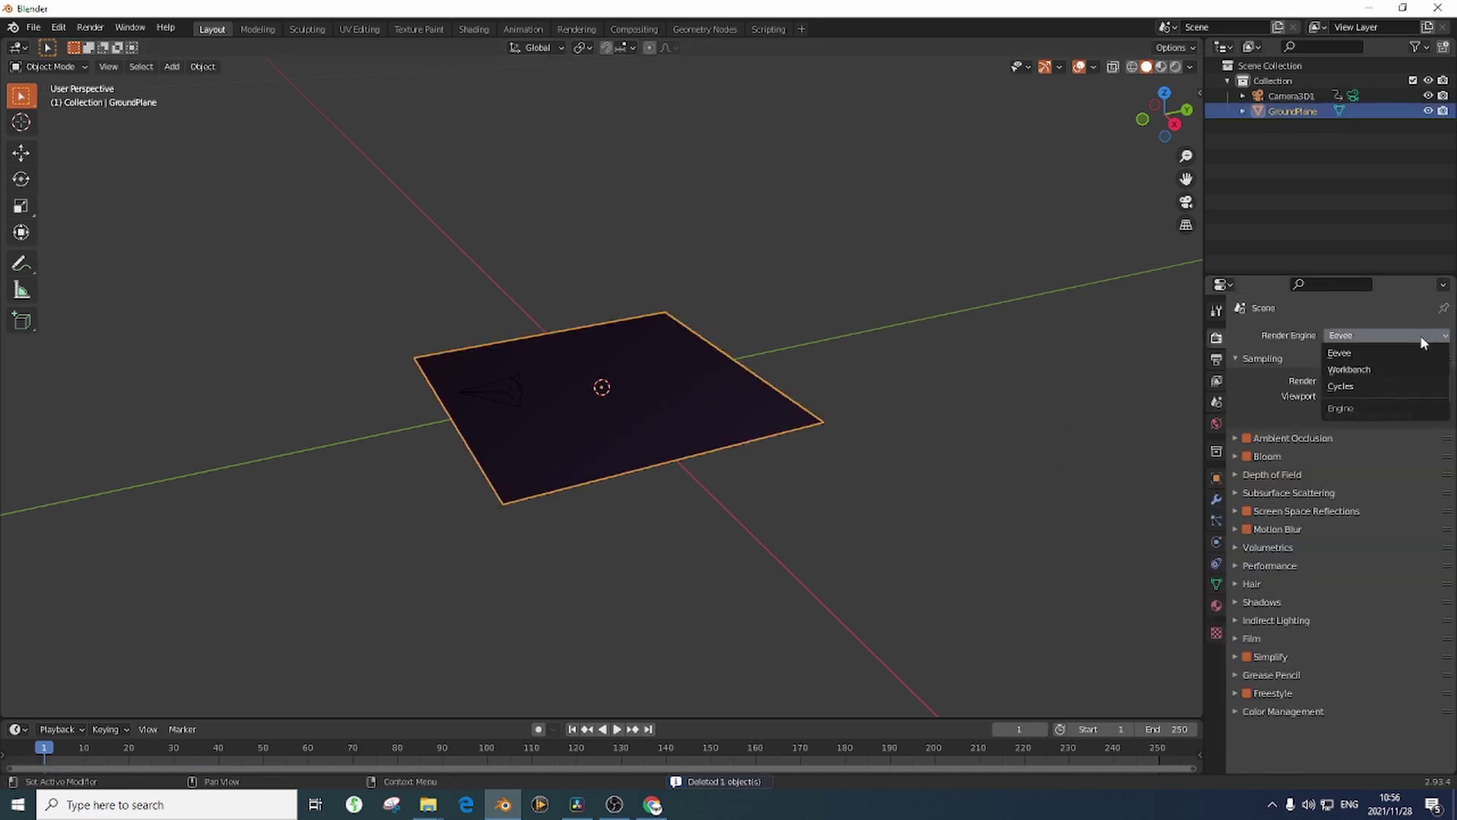
left_click(1355, 386)
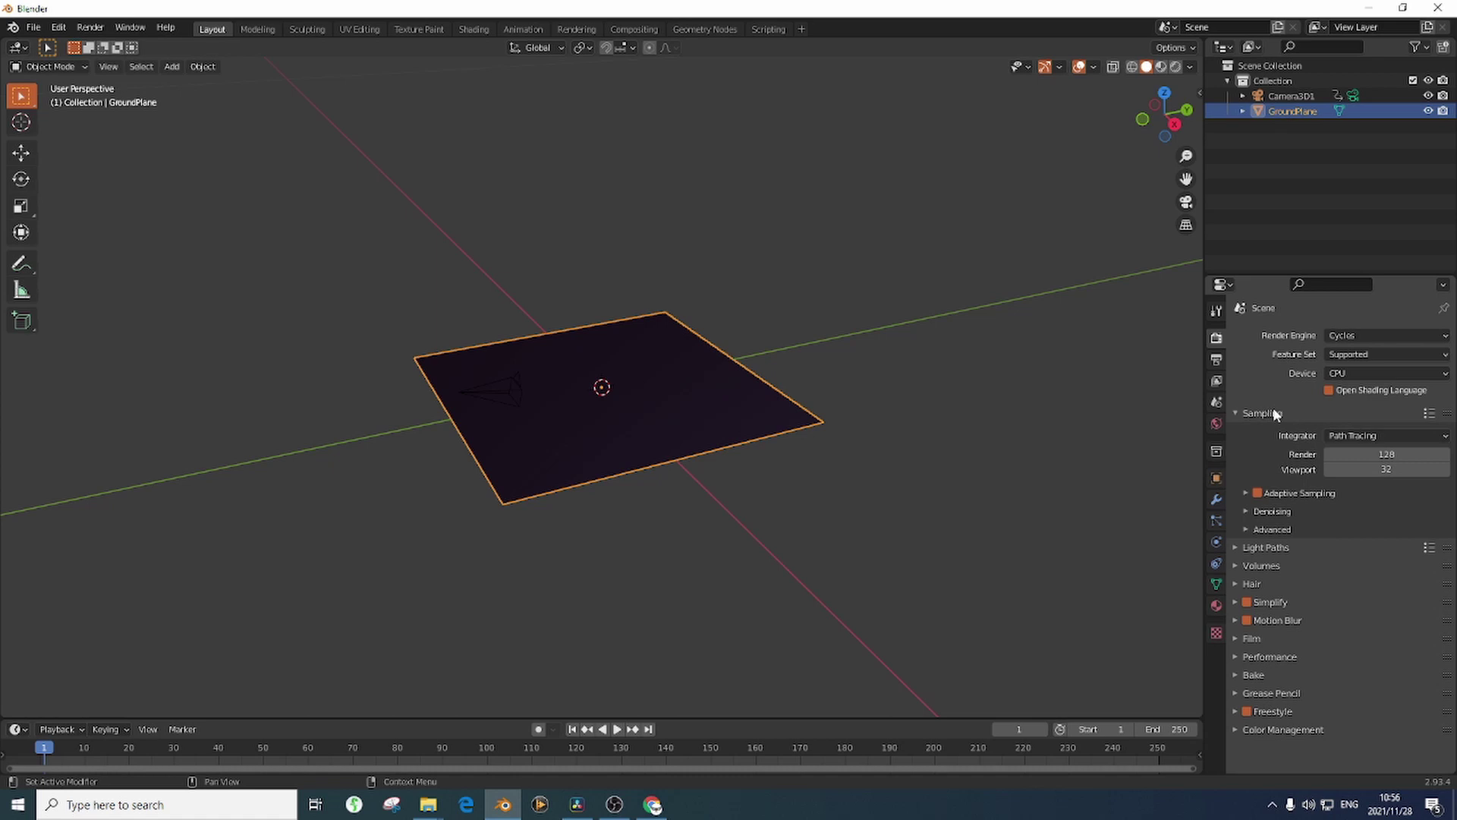
Mark the GroundPlane as a Shadow Catcher in its visibility settings
left_click(1216, 479)
scroll(1350, 580, "down", 4)
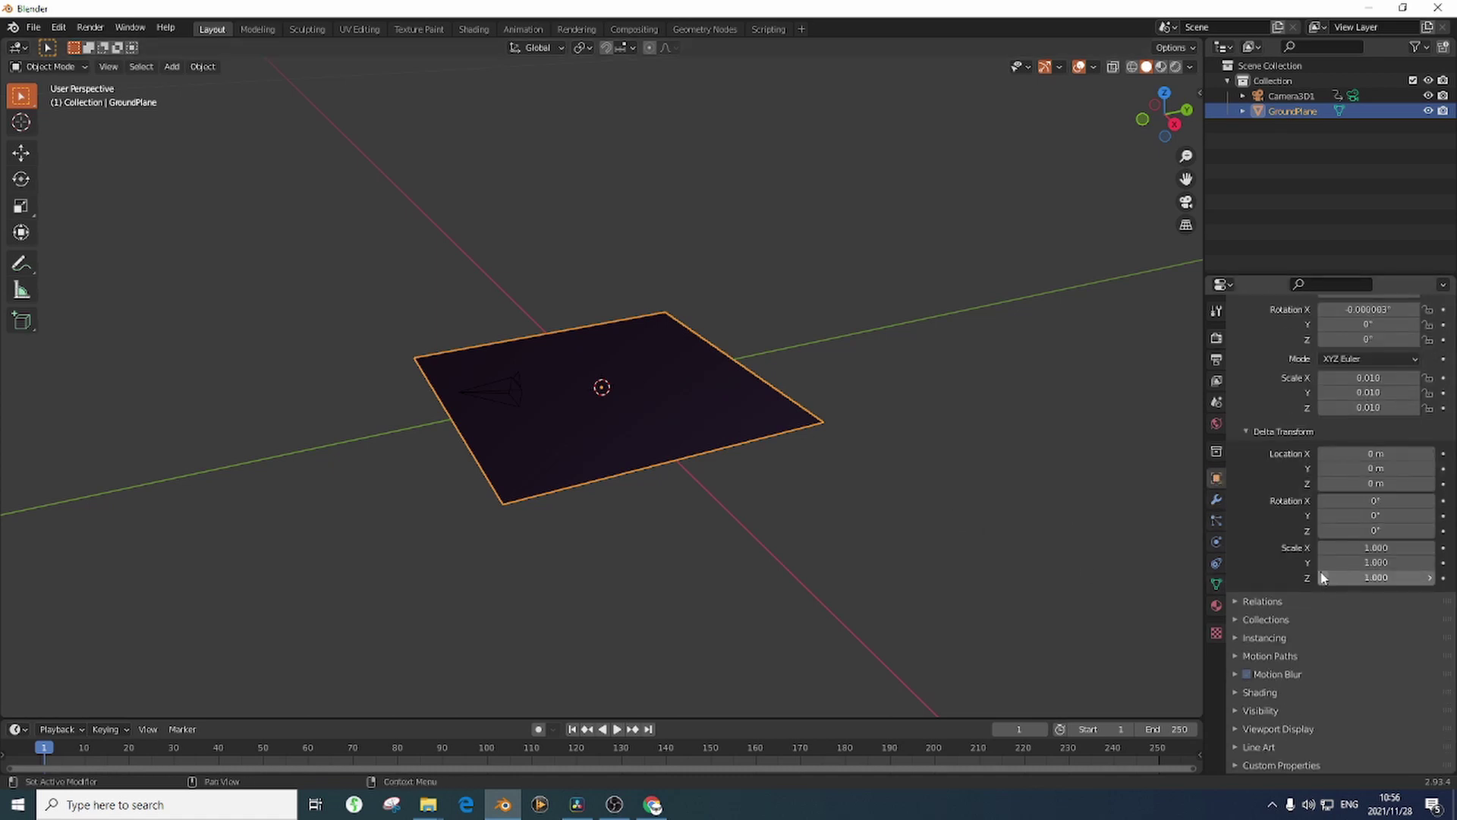
left_click(1245, 709)
scroll(1344, 657, "down", 6)
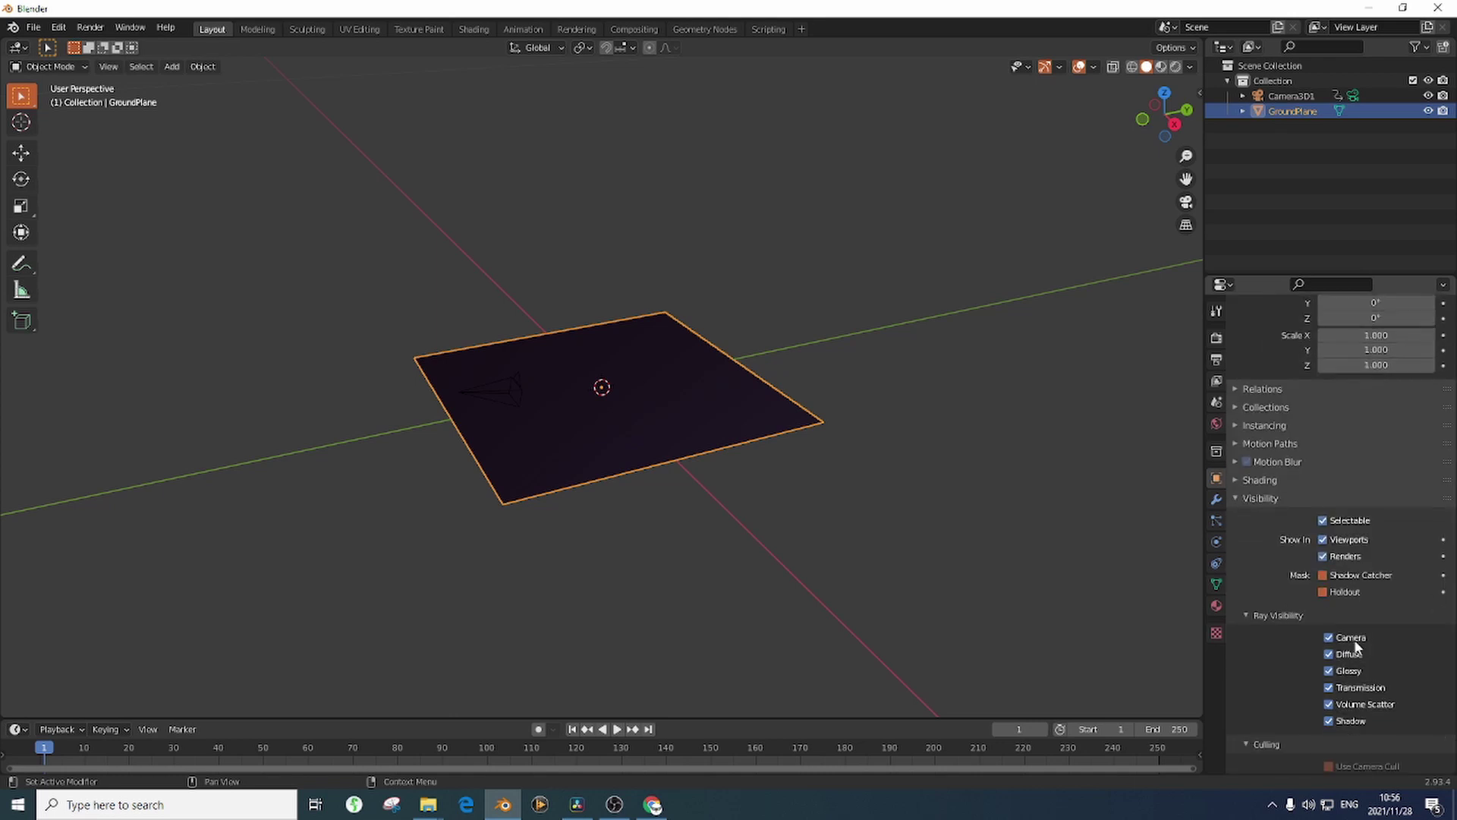
Select the tracked camera Camera3D1 and show its camera data properties
left_click(998, 524)
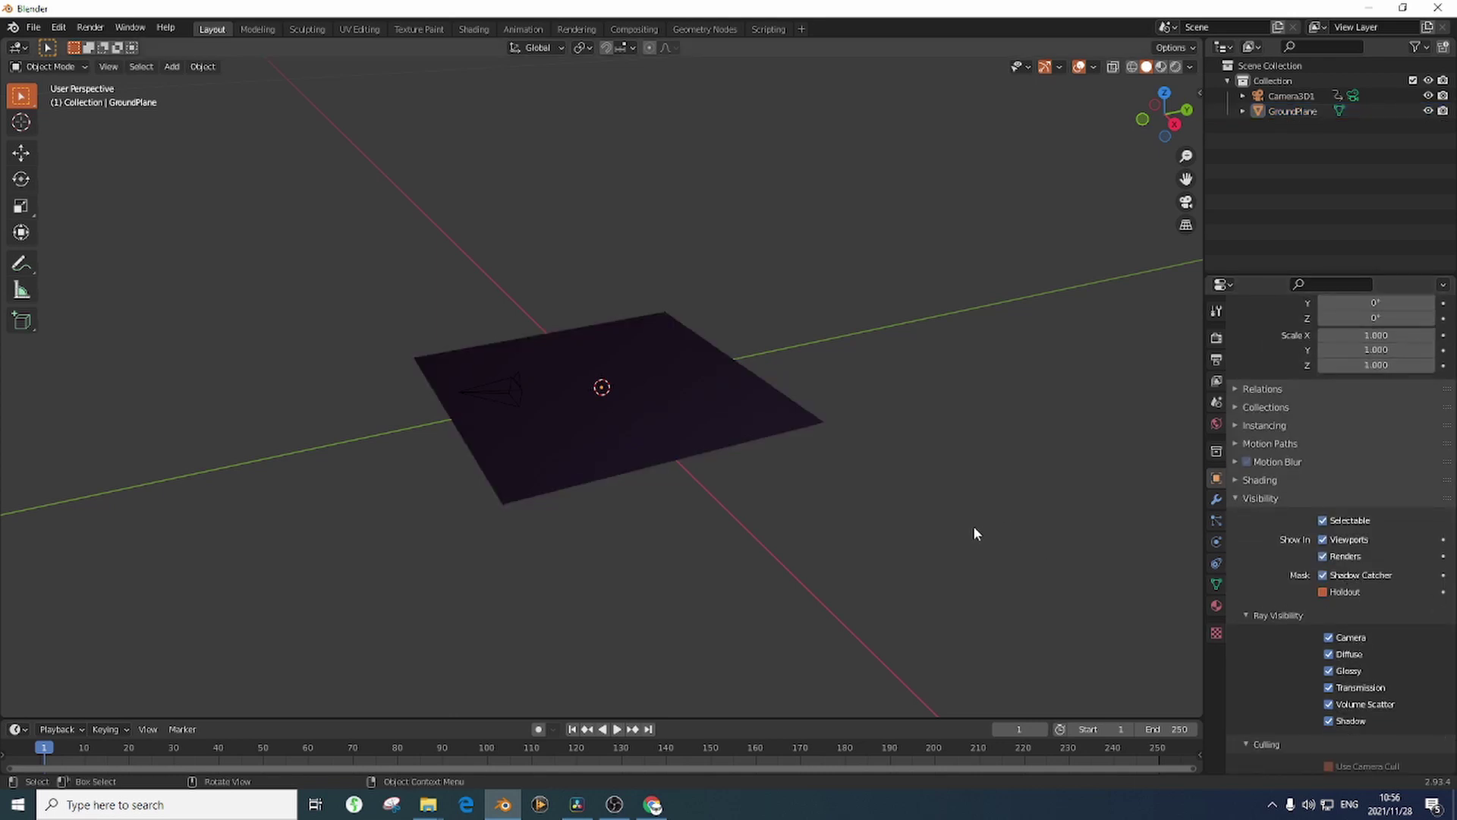
middle_click_drag(693, 472, 799, 487)
left_click(574, 424)
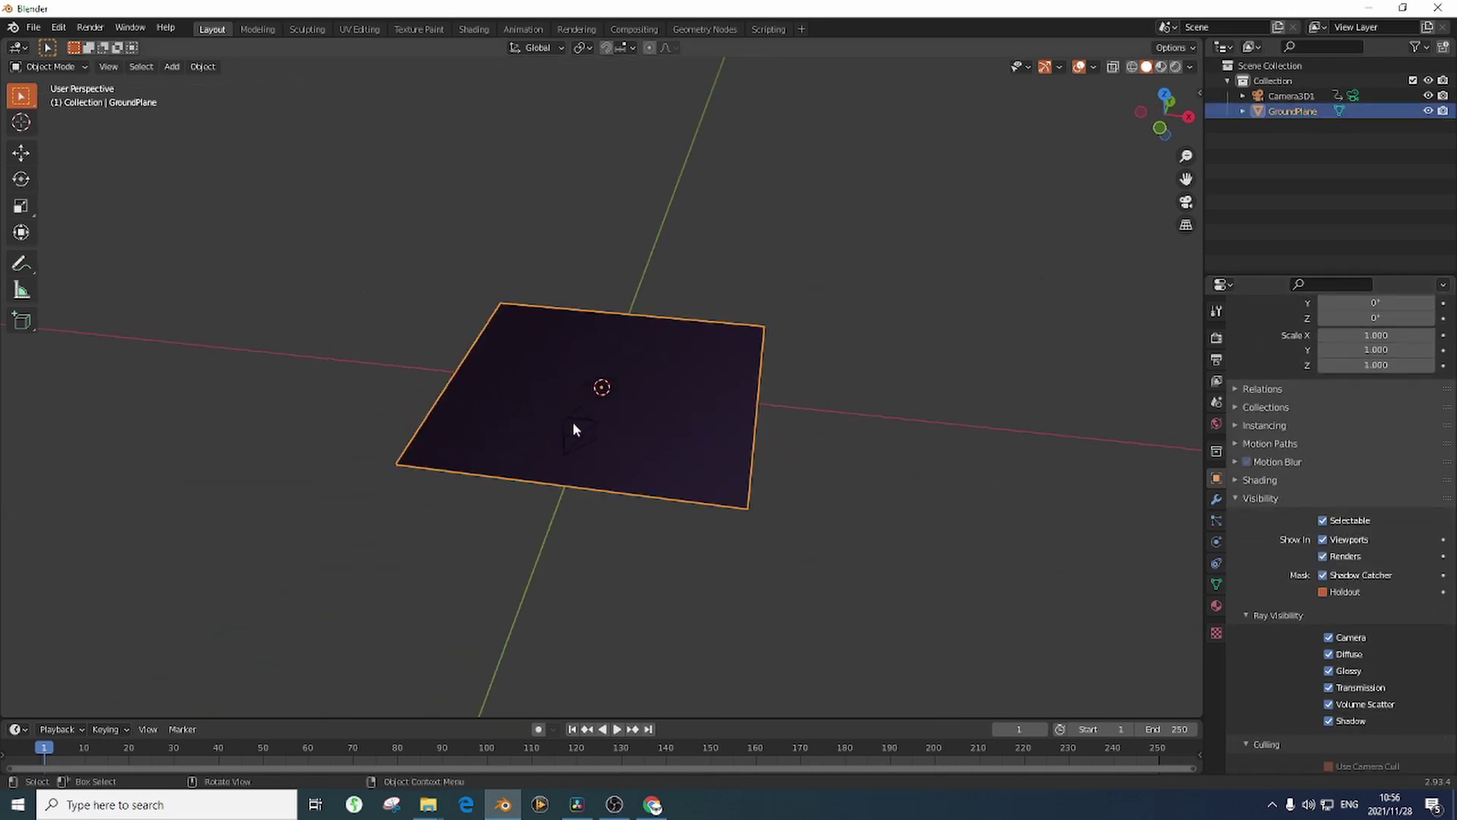
left_click(582, 451)
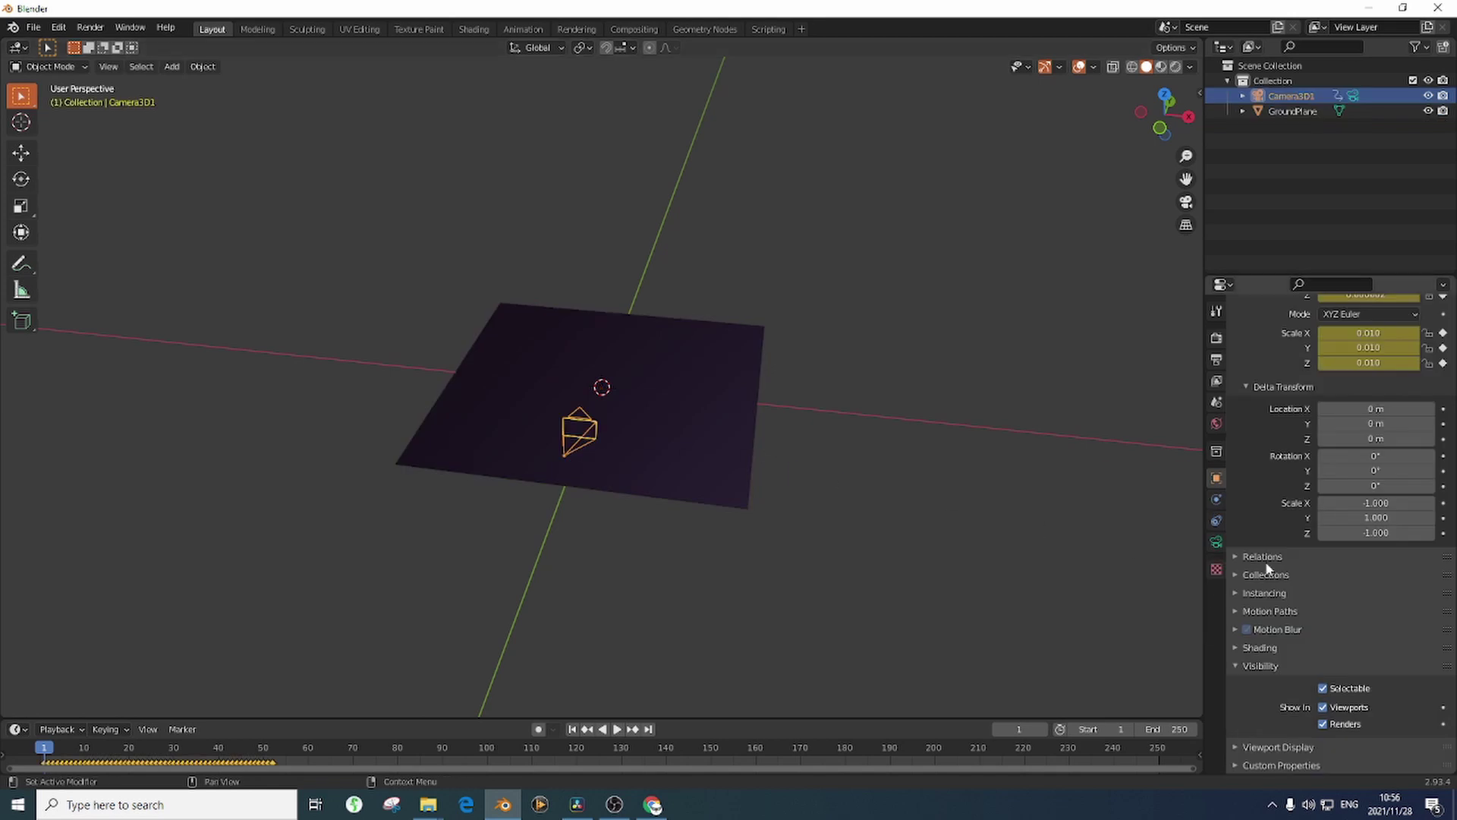
left_click(1216, 542)
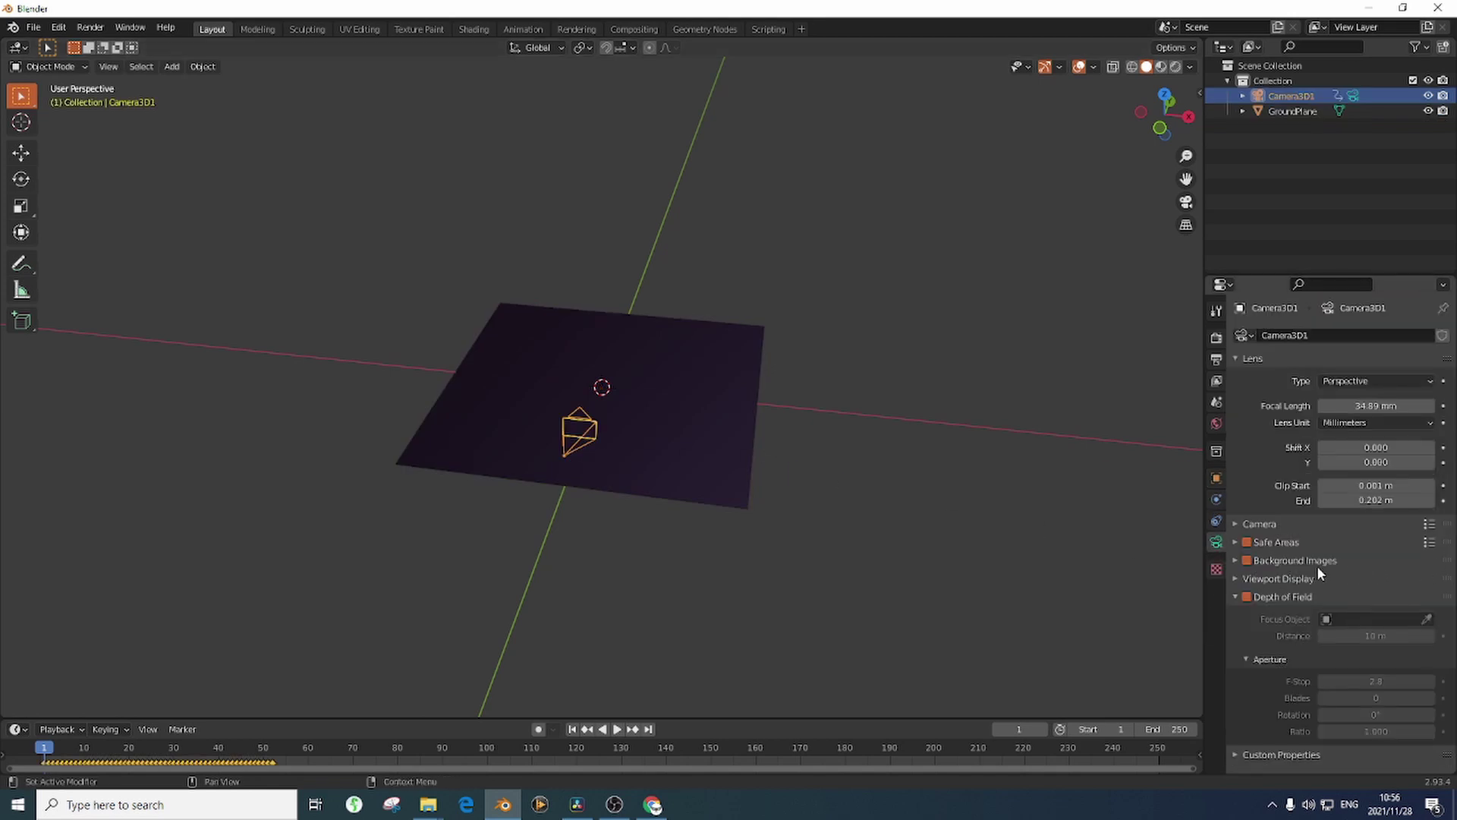
Add bLENDER.mp4 from Videos as Camera3D1's background movie clip
left_click(1264, 560)
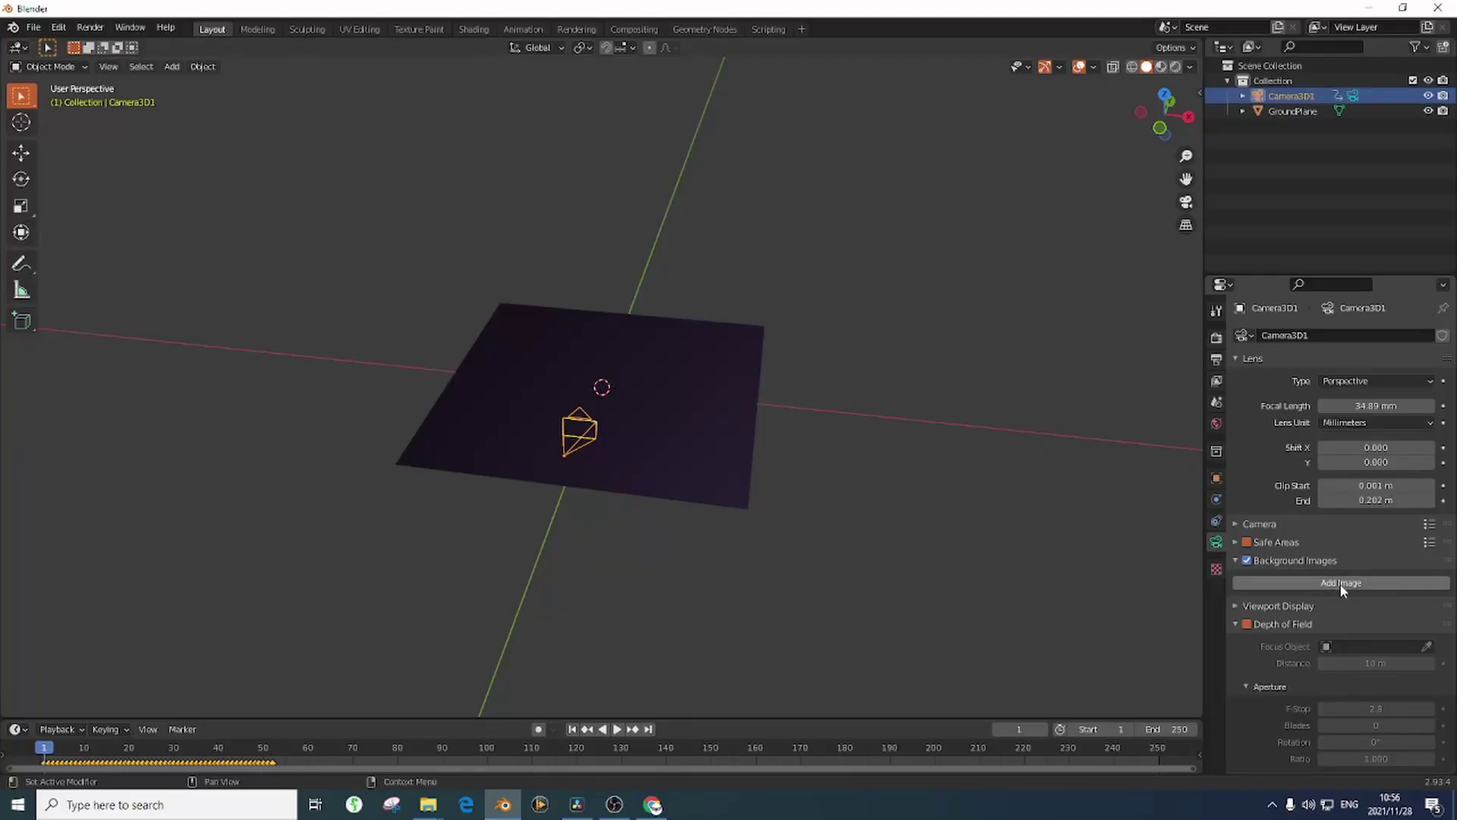
left_click(1341, 583)
left_click(1414, 626)
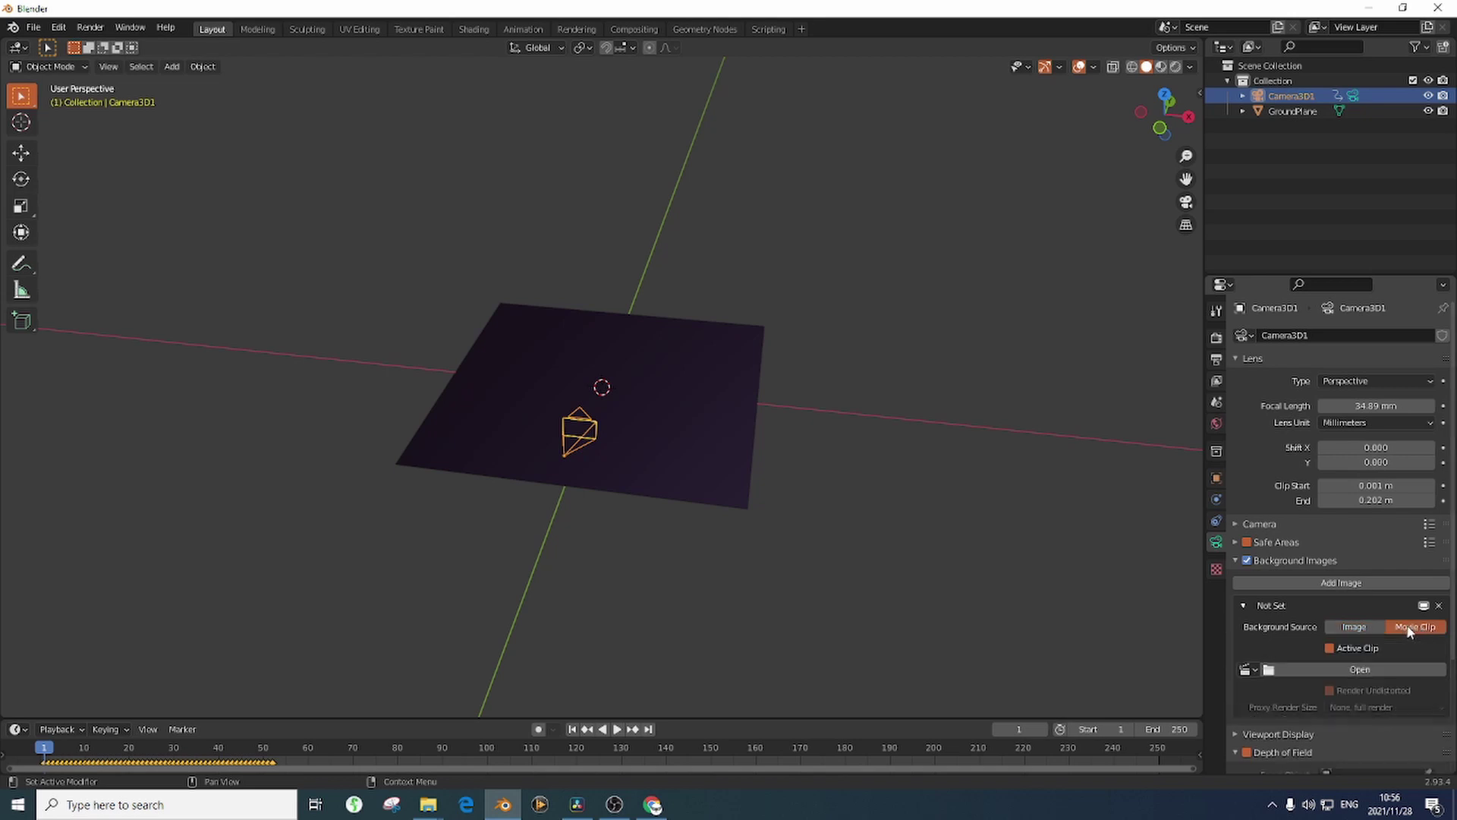
left_click(1347, 670)
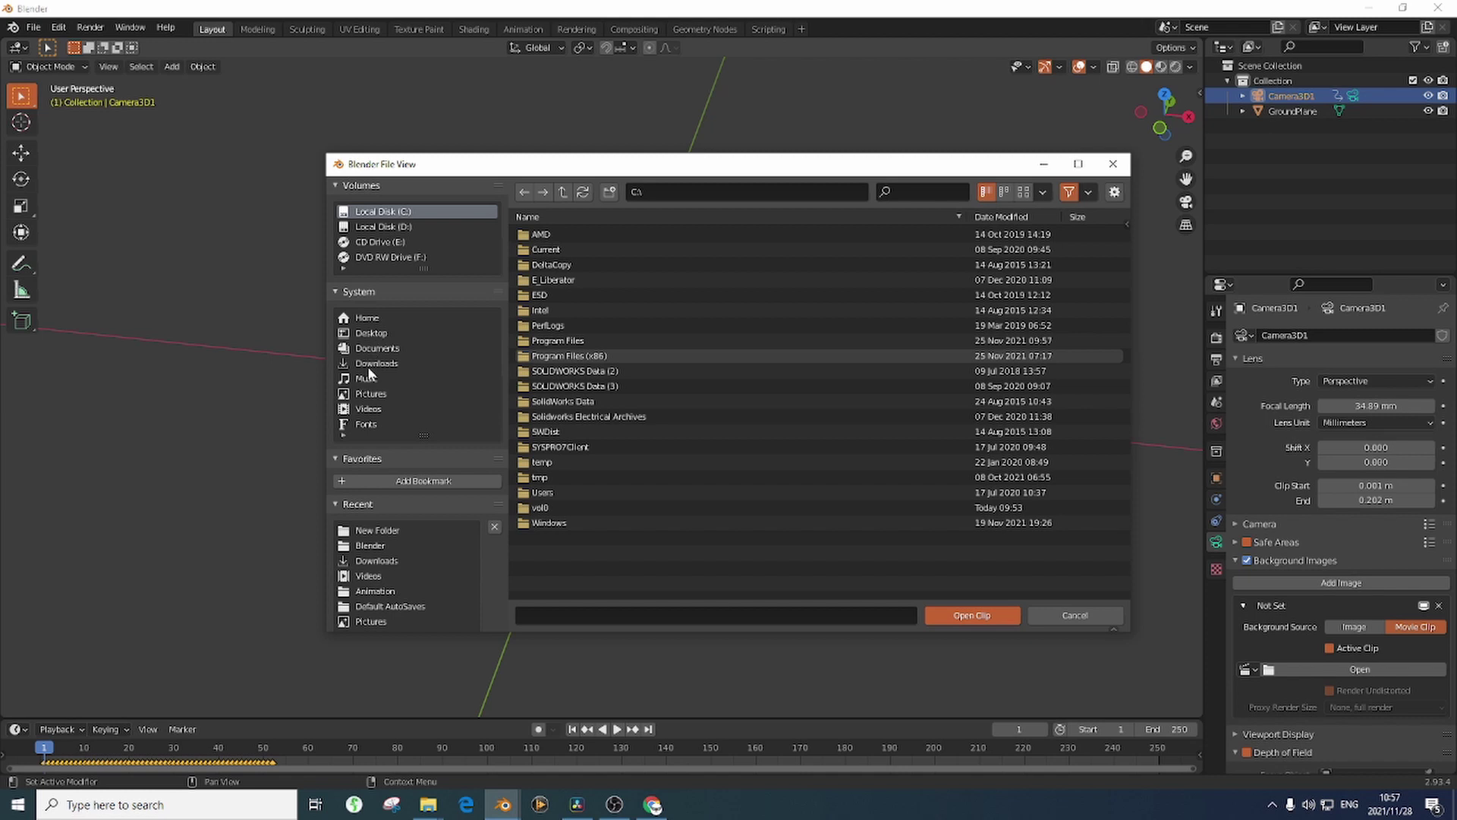
left_click(370, 409)
scroll(724, 412, "down", 10)
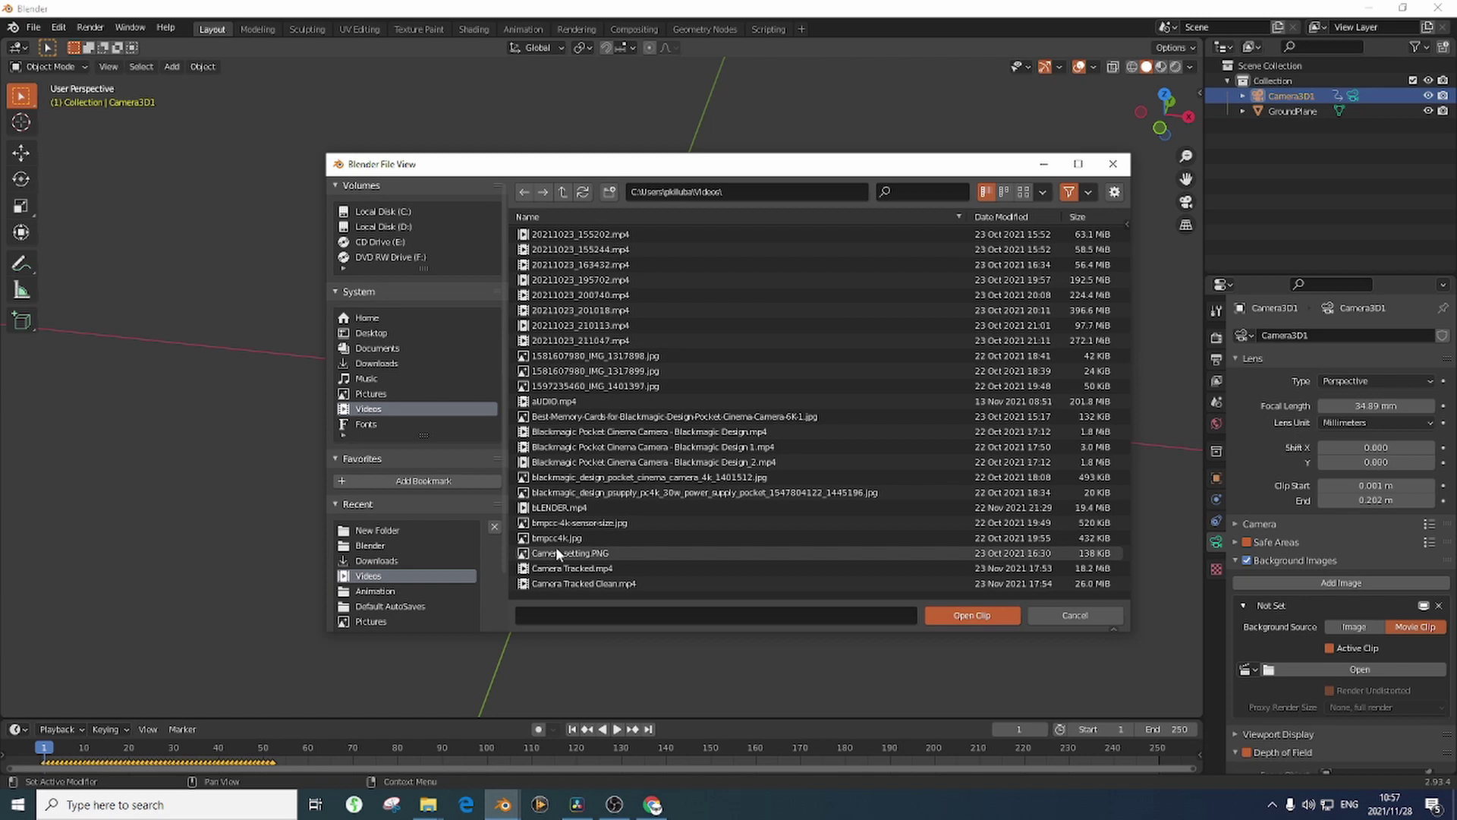
left_click(561, 506)
left_click(979, 612)
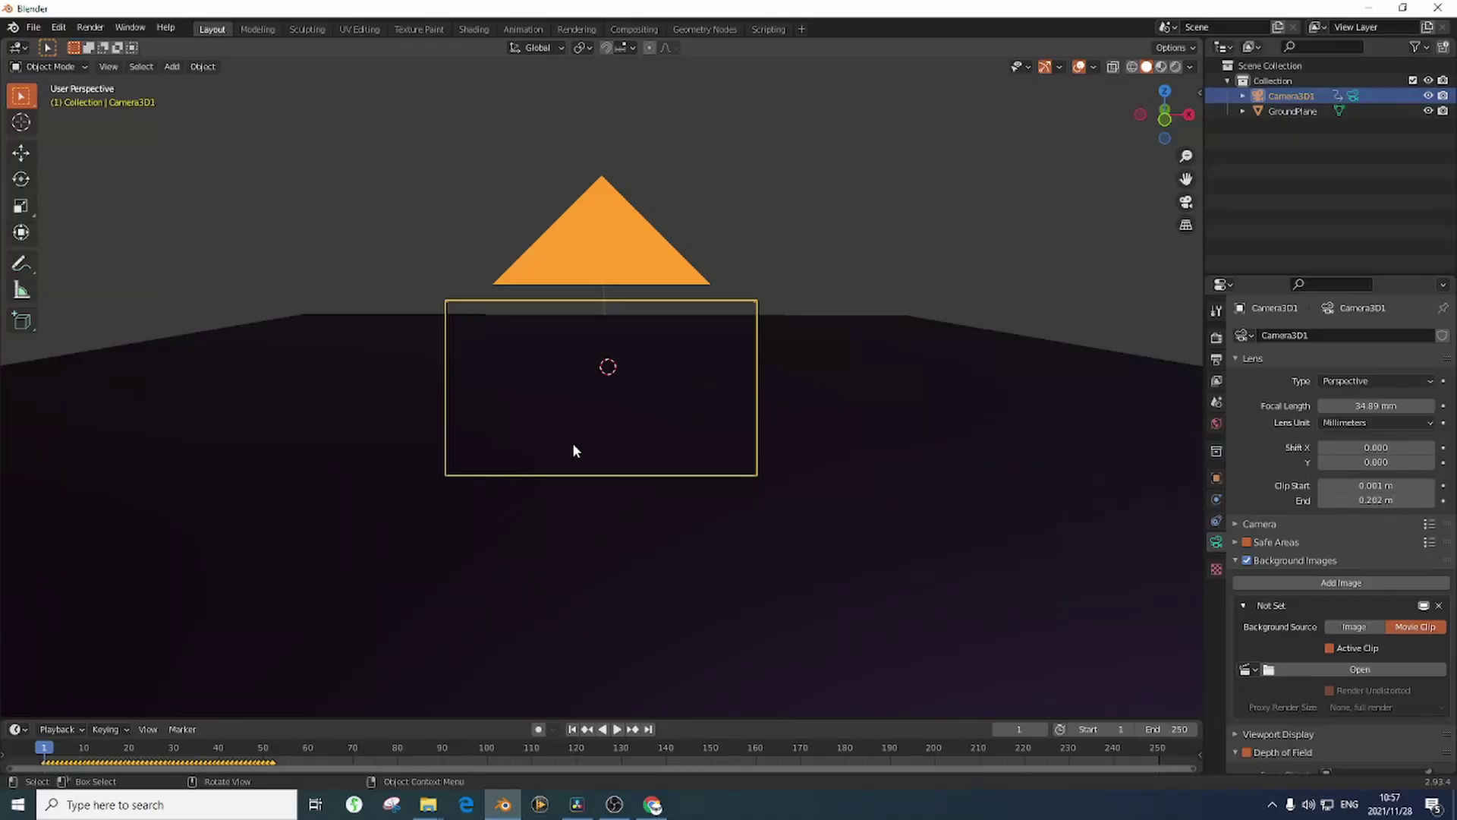
Look through Camera3D1 with the viewport in rendered shading
key("KP_0")
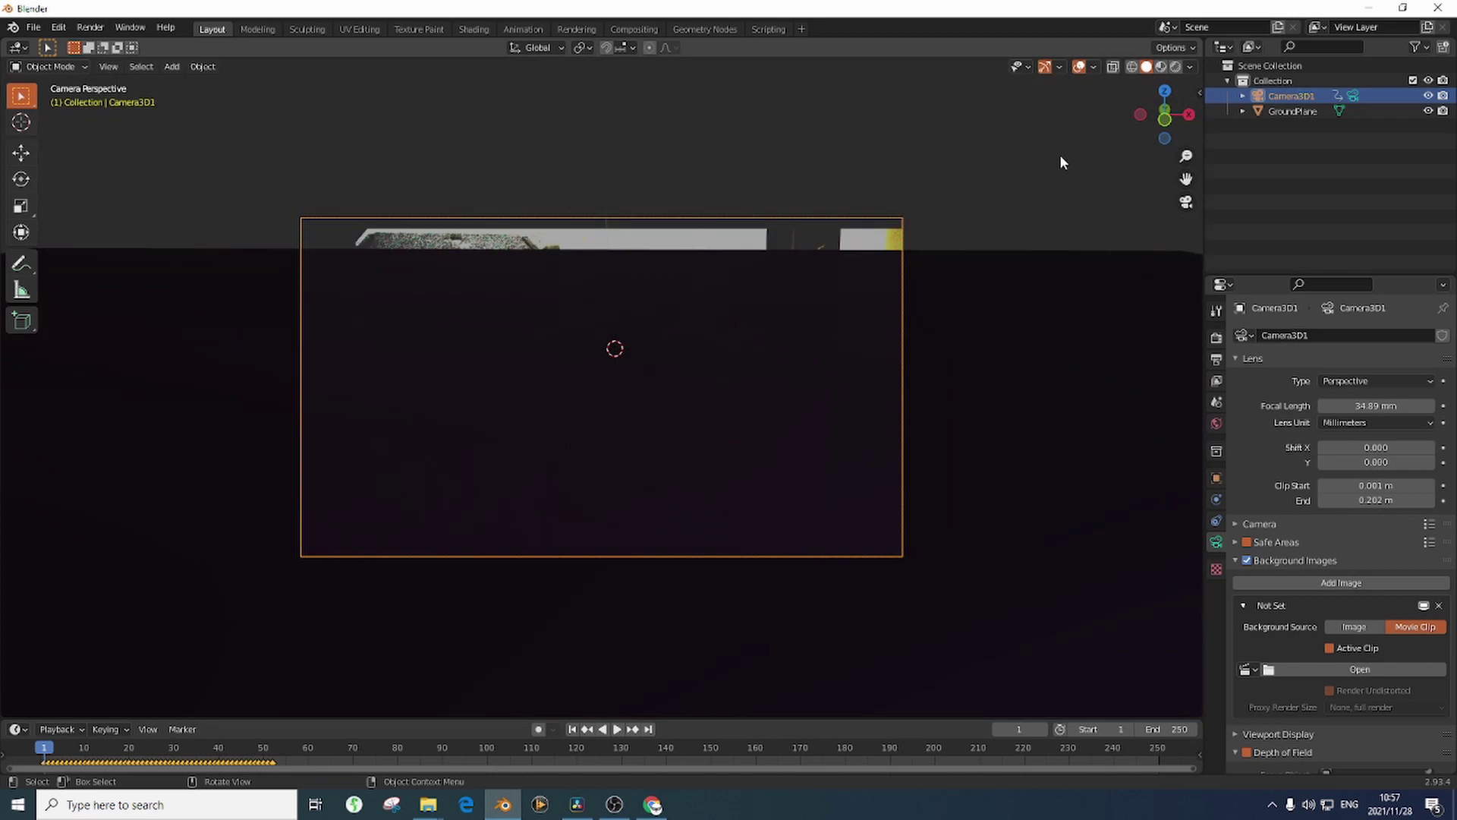
left_click(1175, 66)
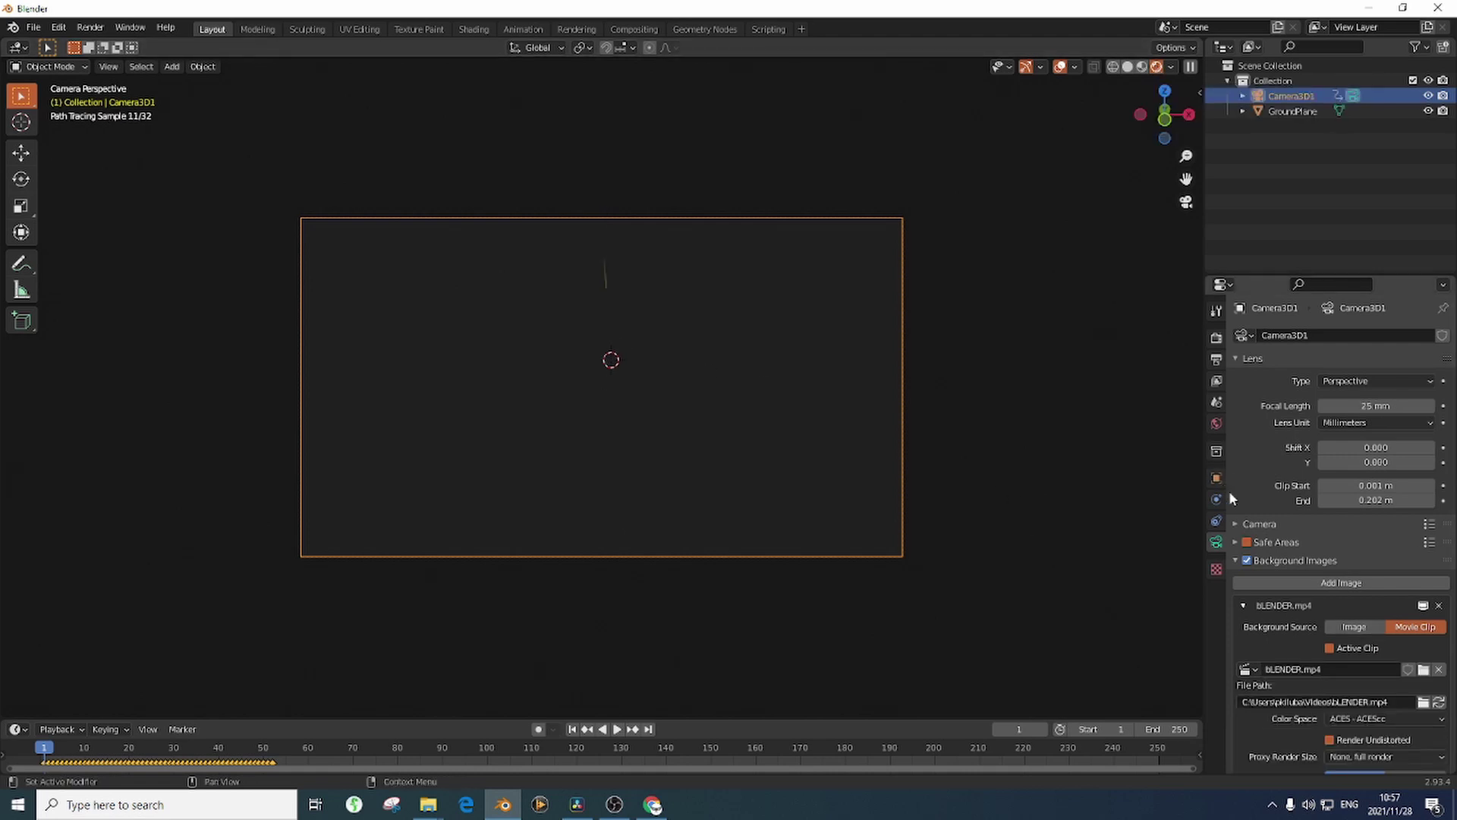
left_click(1217, 342)
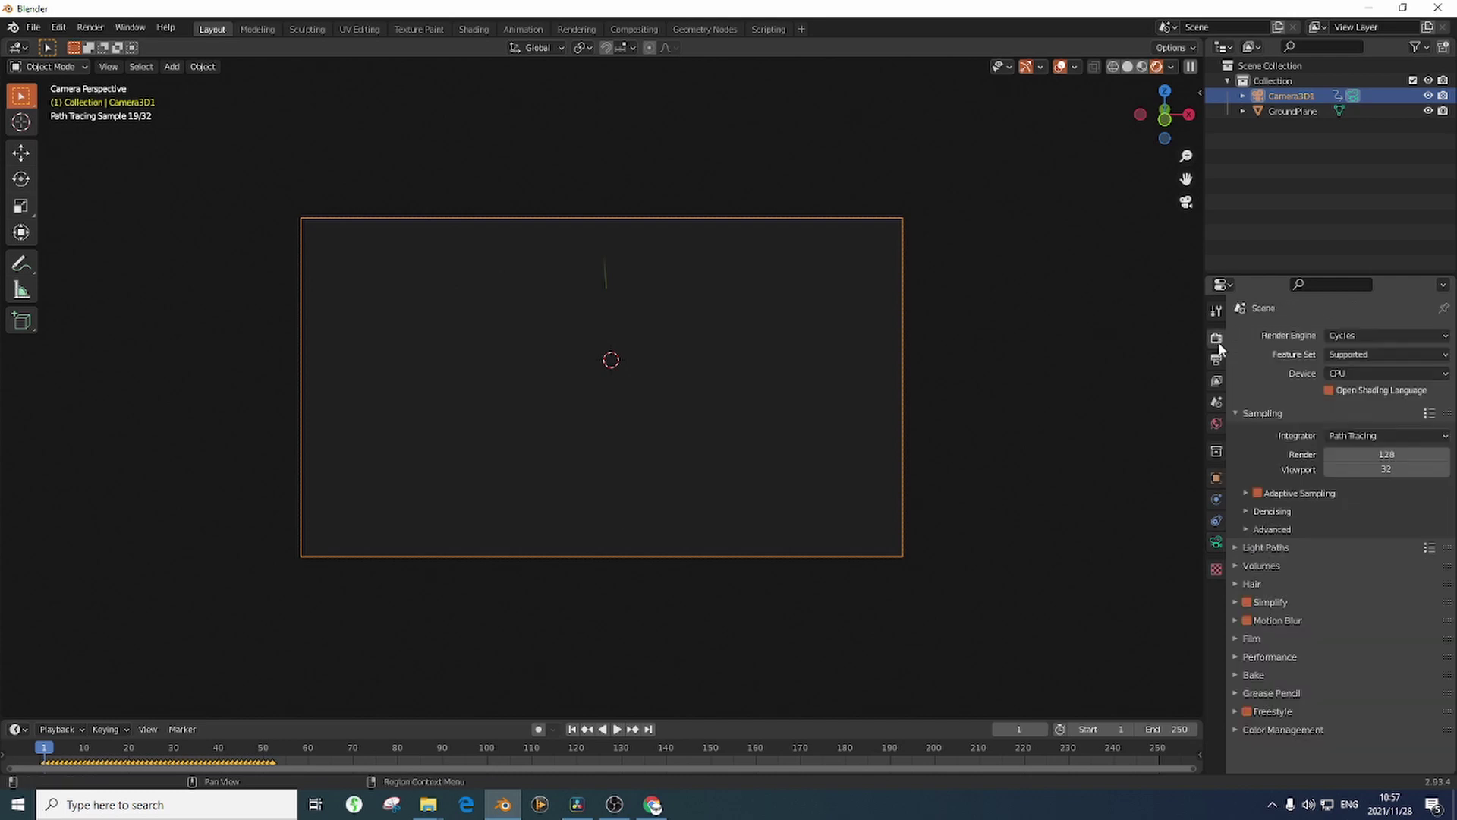
left_click(1217, 543)
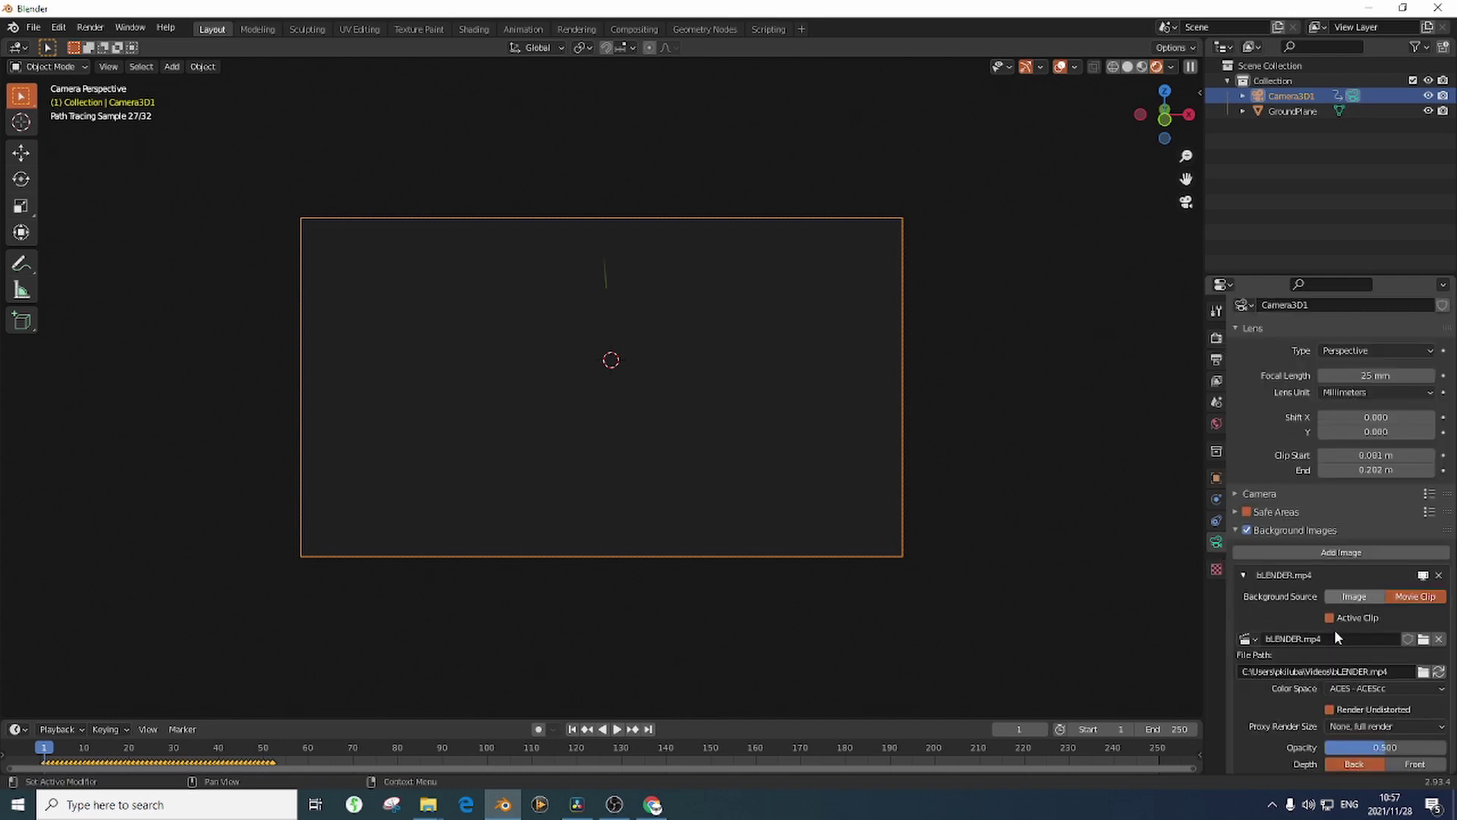
Turn on Film Transparent in the render settings
scroll(1334, 630, "down", 3)
left_click(1216, 336)
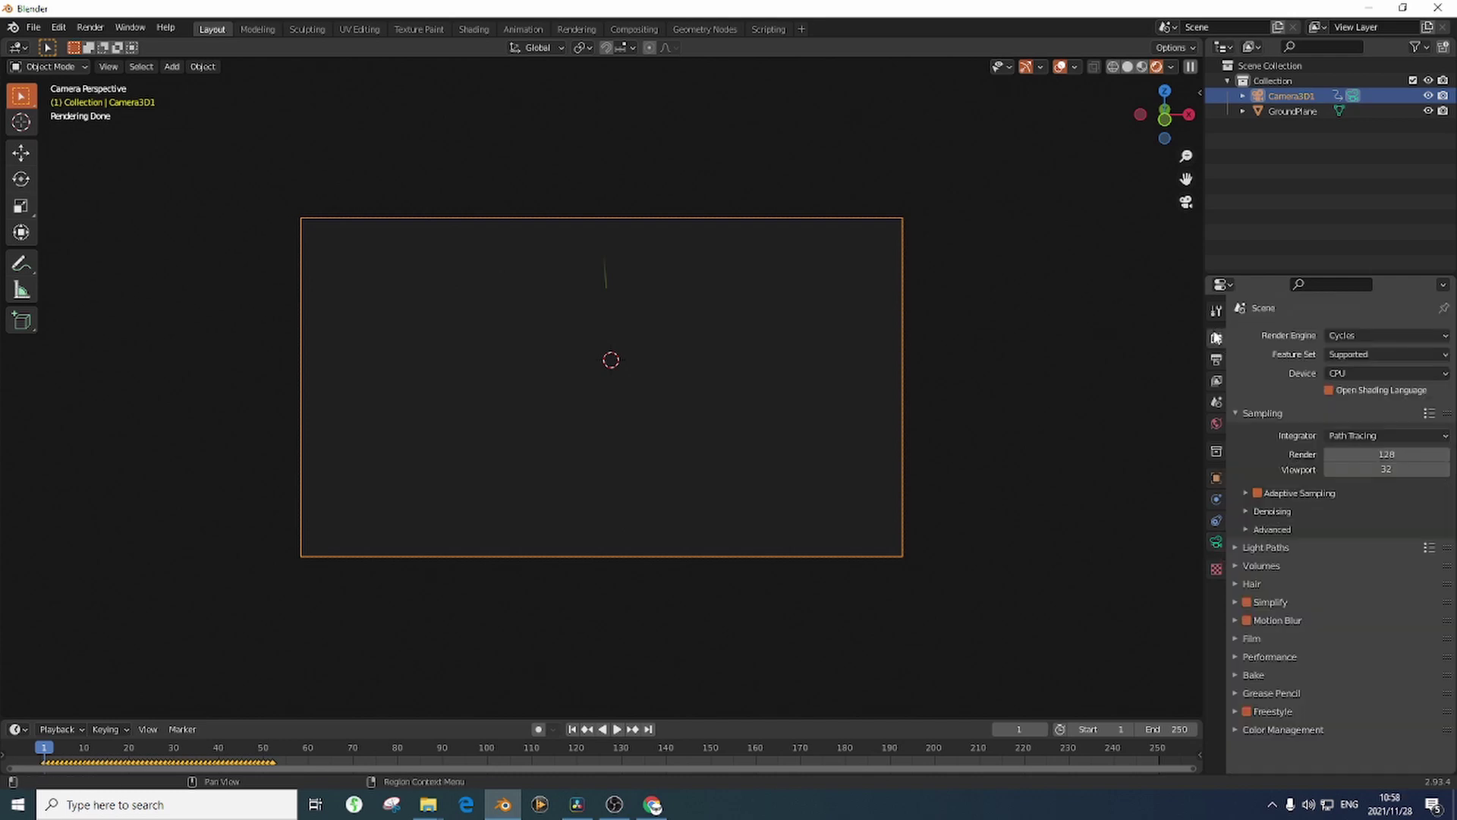
left_click(1237, 638)
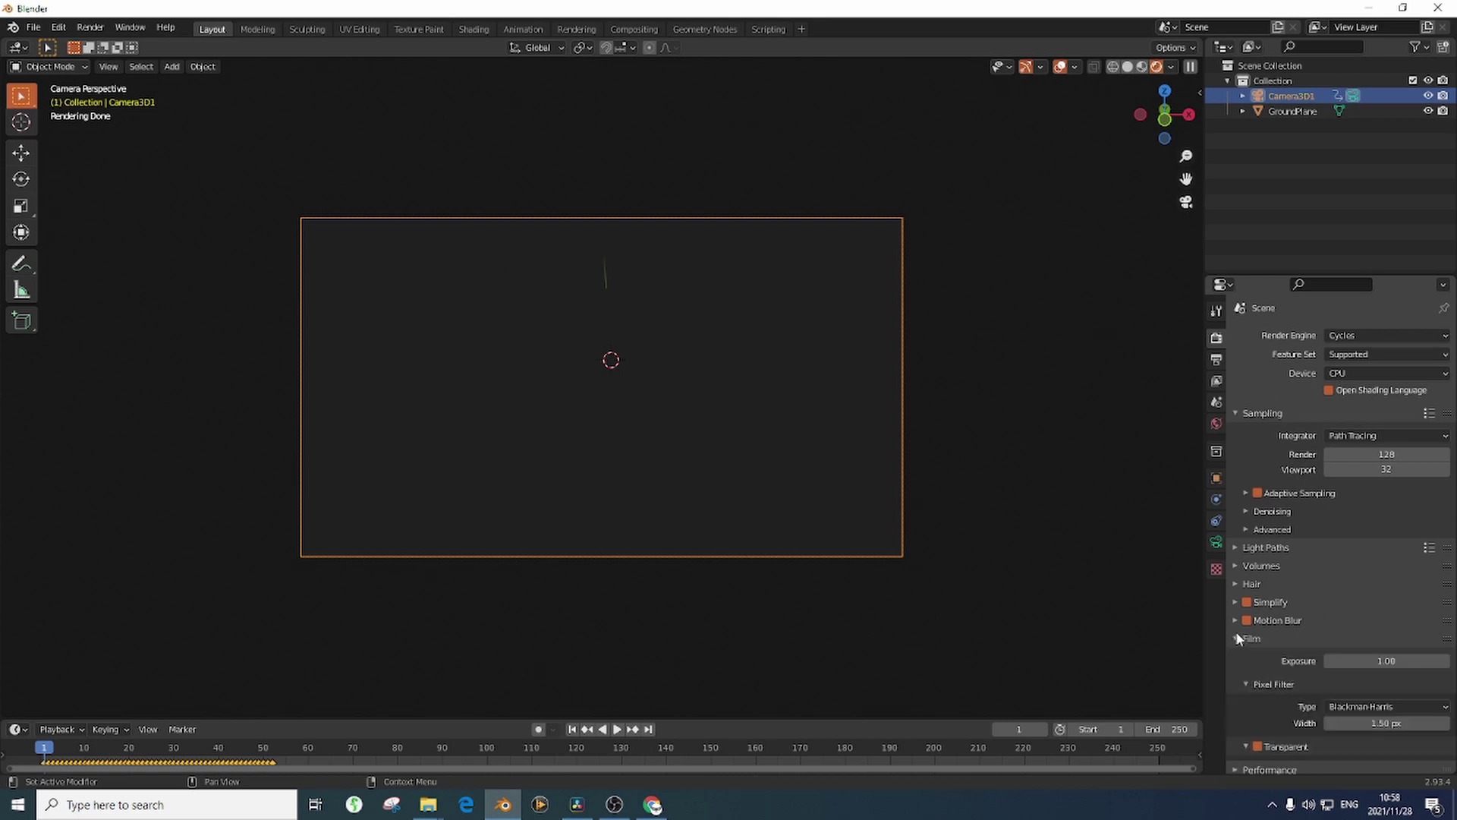
scroll(1341, 649, "down", 4)
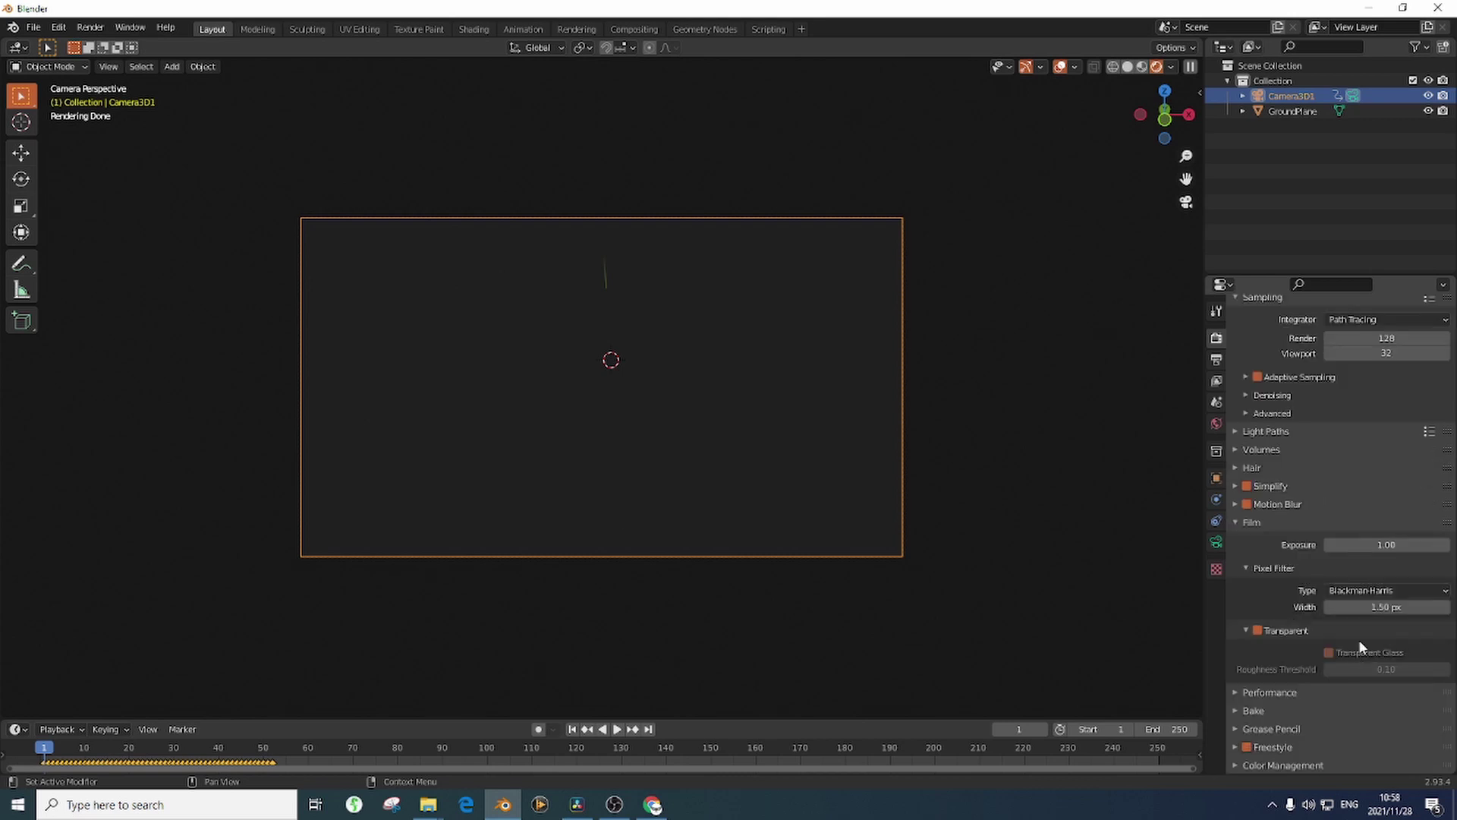
left_click(1264, 630)
left_click(1257, 674)
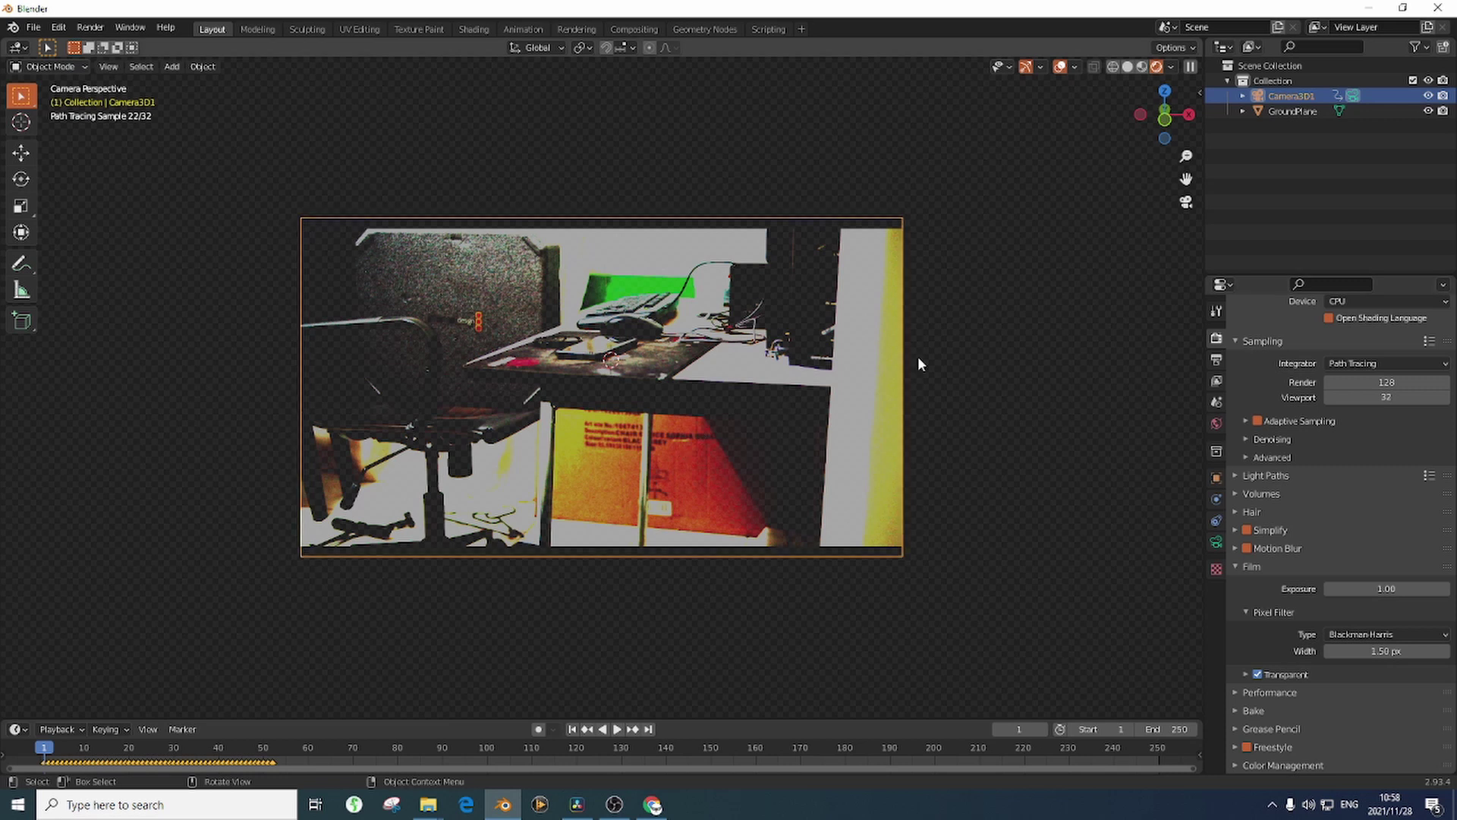
Set the Color Management view transform to Rec.709
middle_click_drag(917, 357, 607, 392)
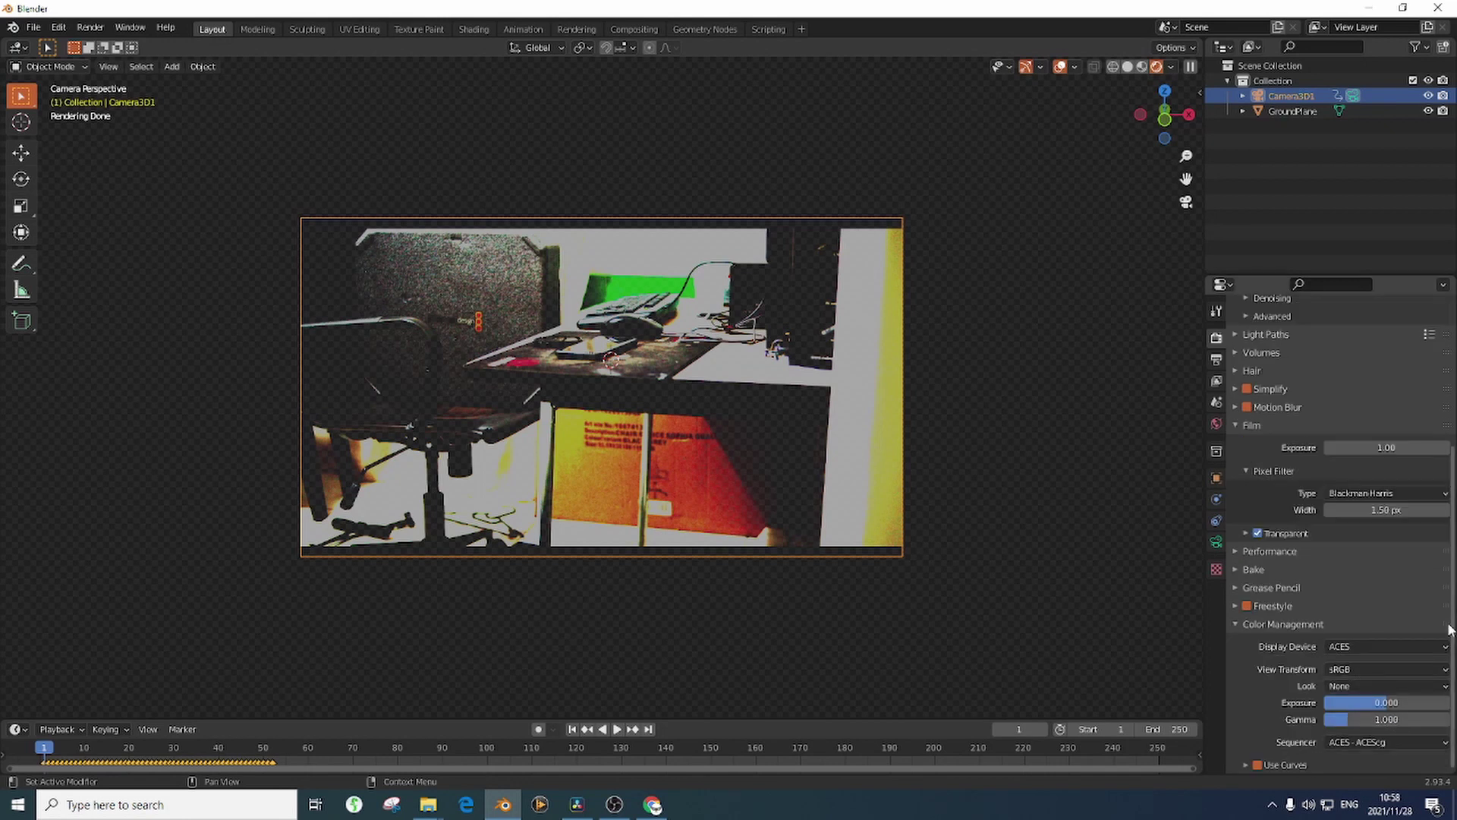
left_click(1392, 668)
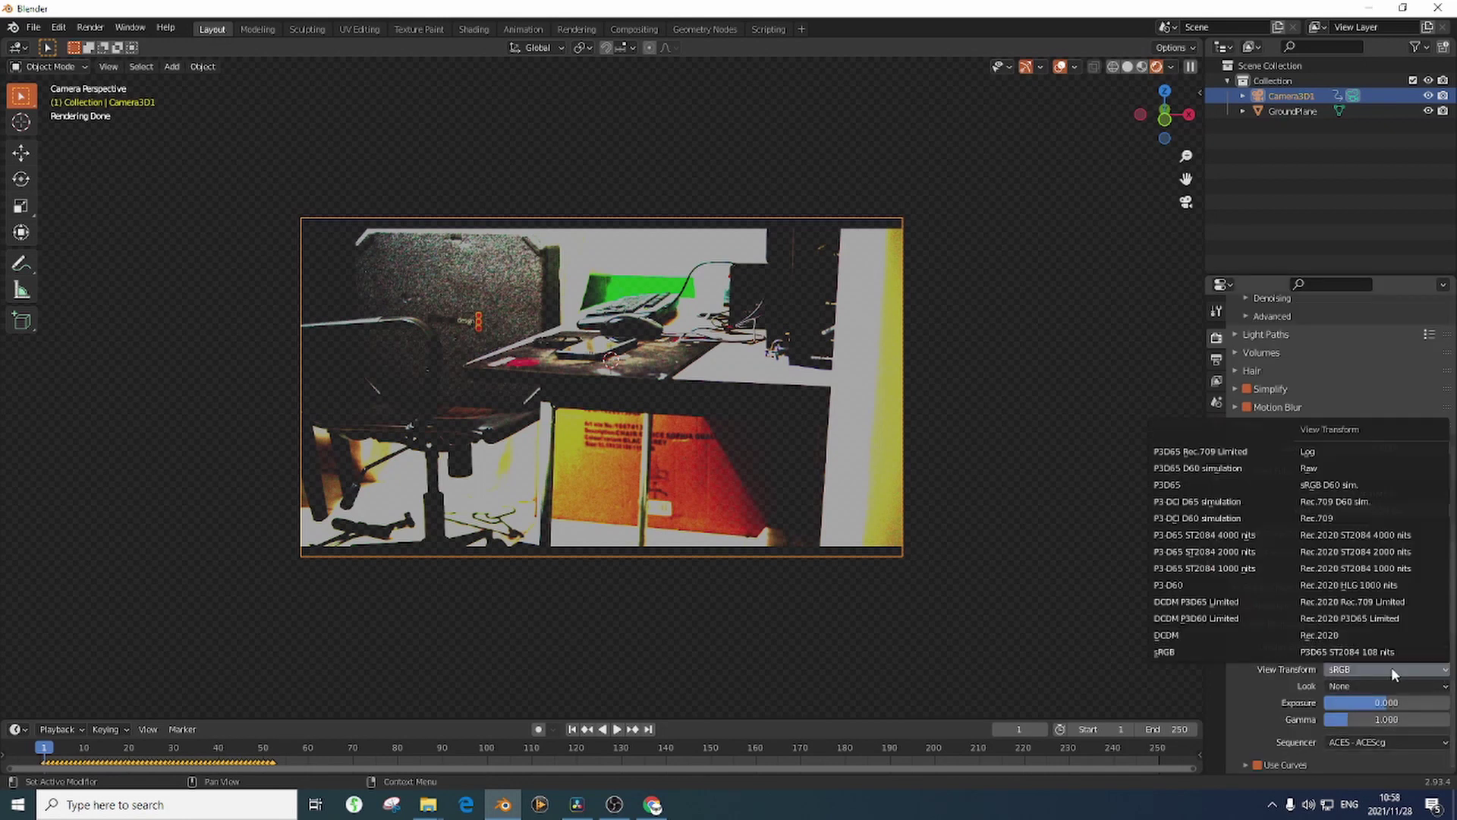
left_click(1355, 519)
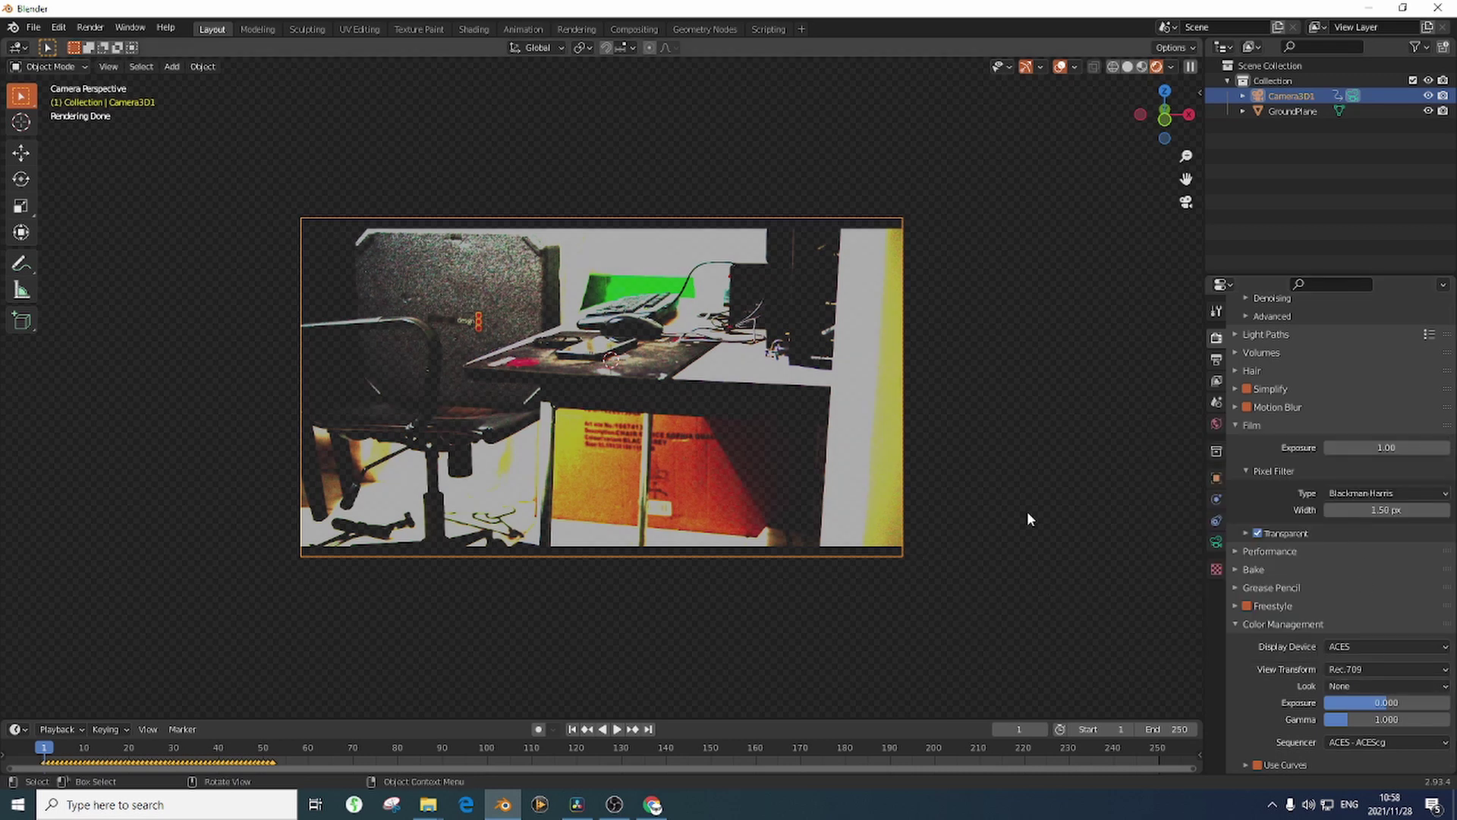
Delete the four ACES colormanagement items and copy filmic, luts and config.ocio from Blender Original
key("alt+Tab")
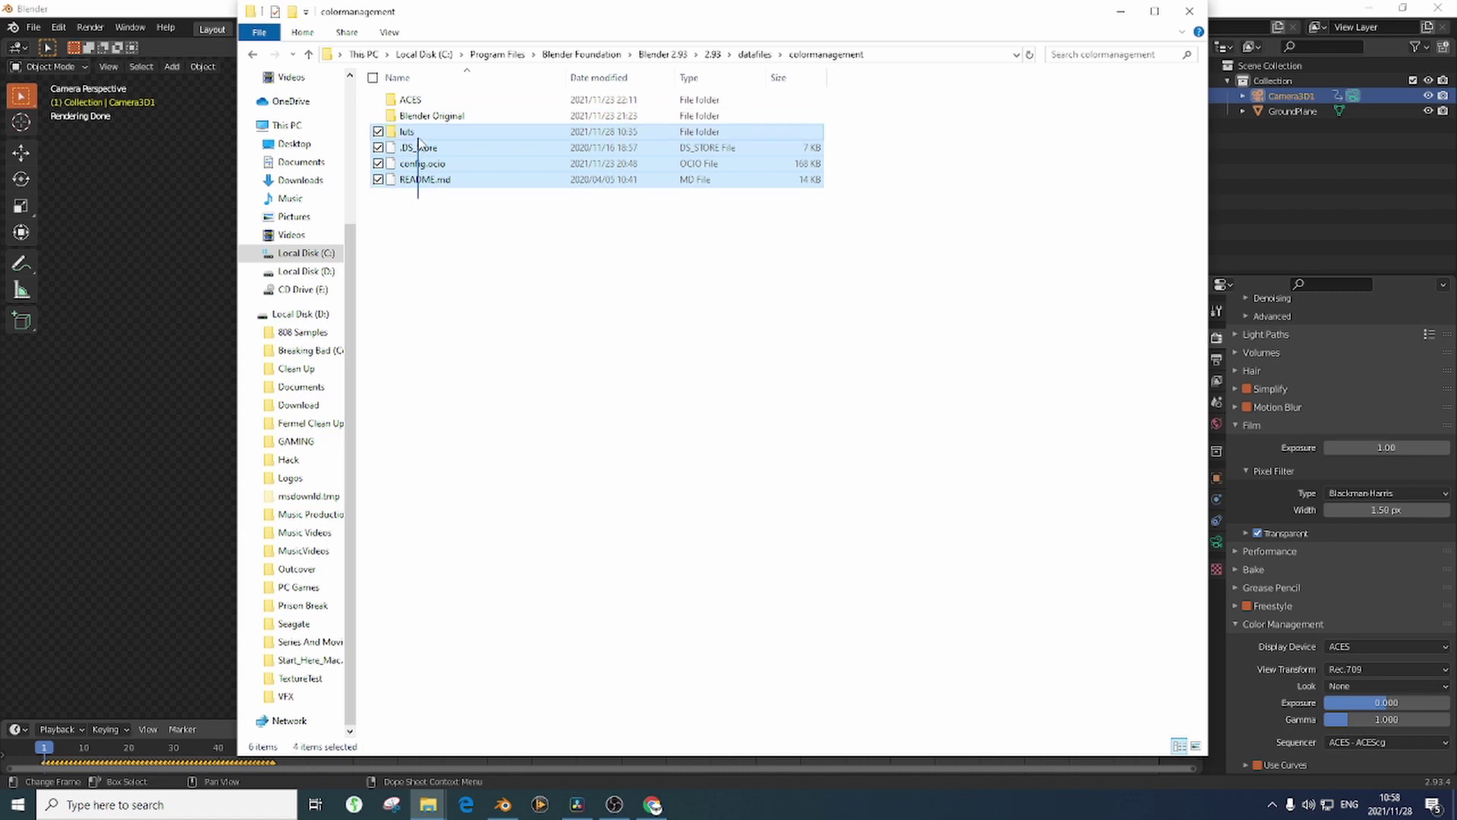
key("Delete")
double_click(425, 116)
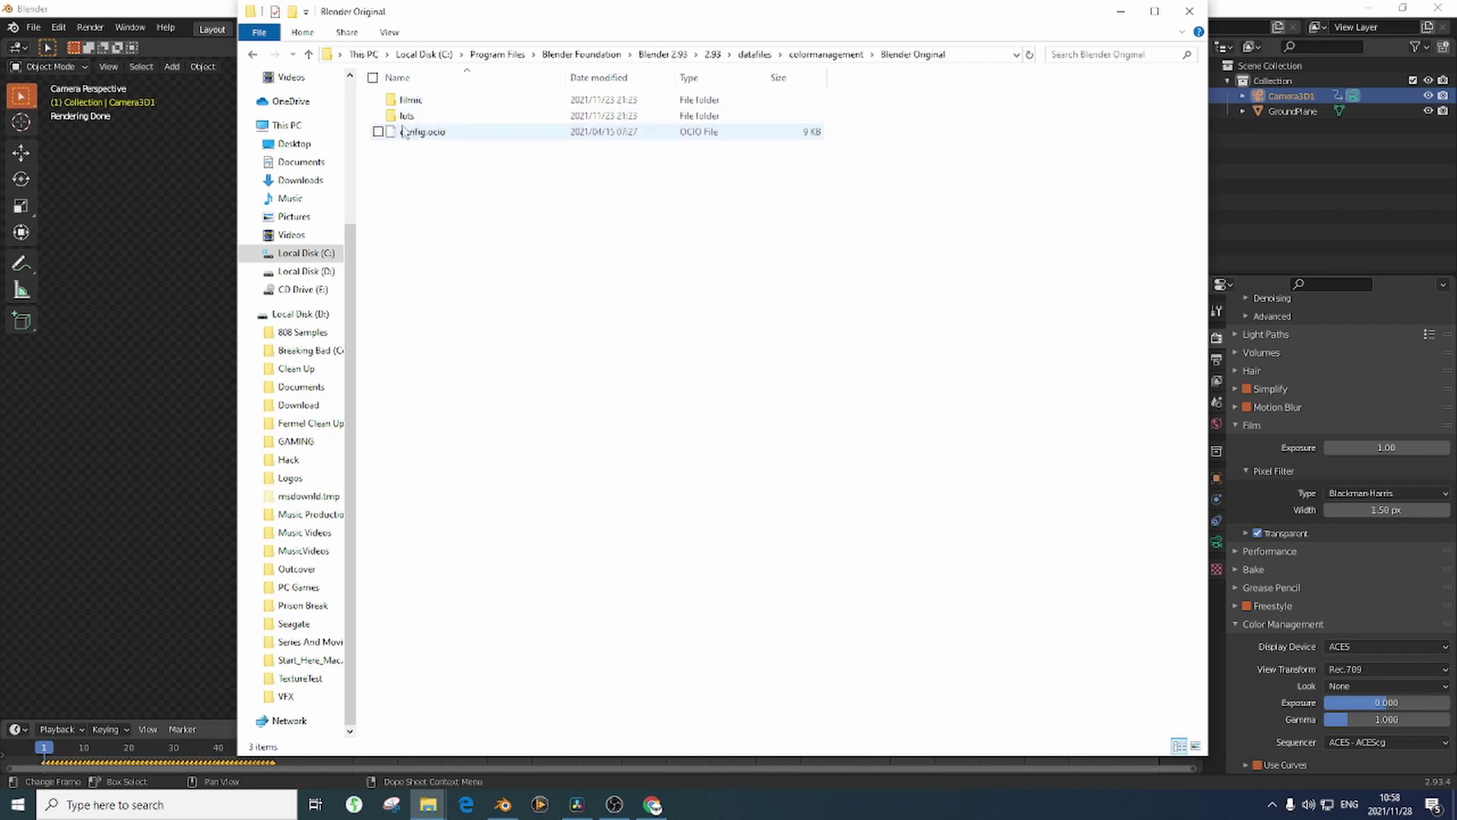
key("ctrl+a")
right_click(425, 134)
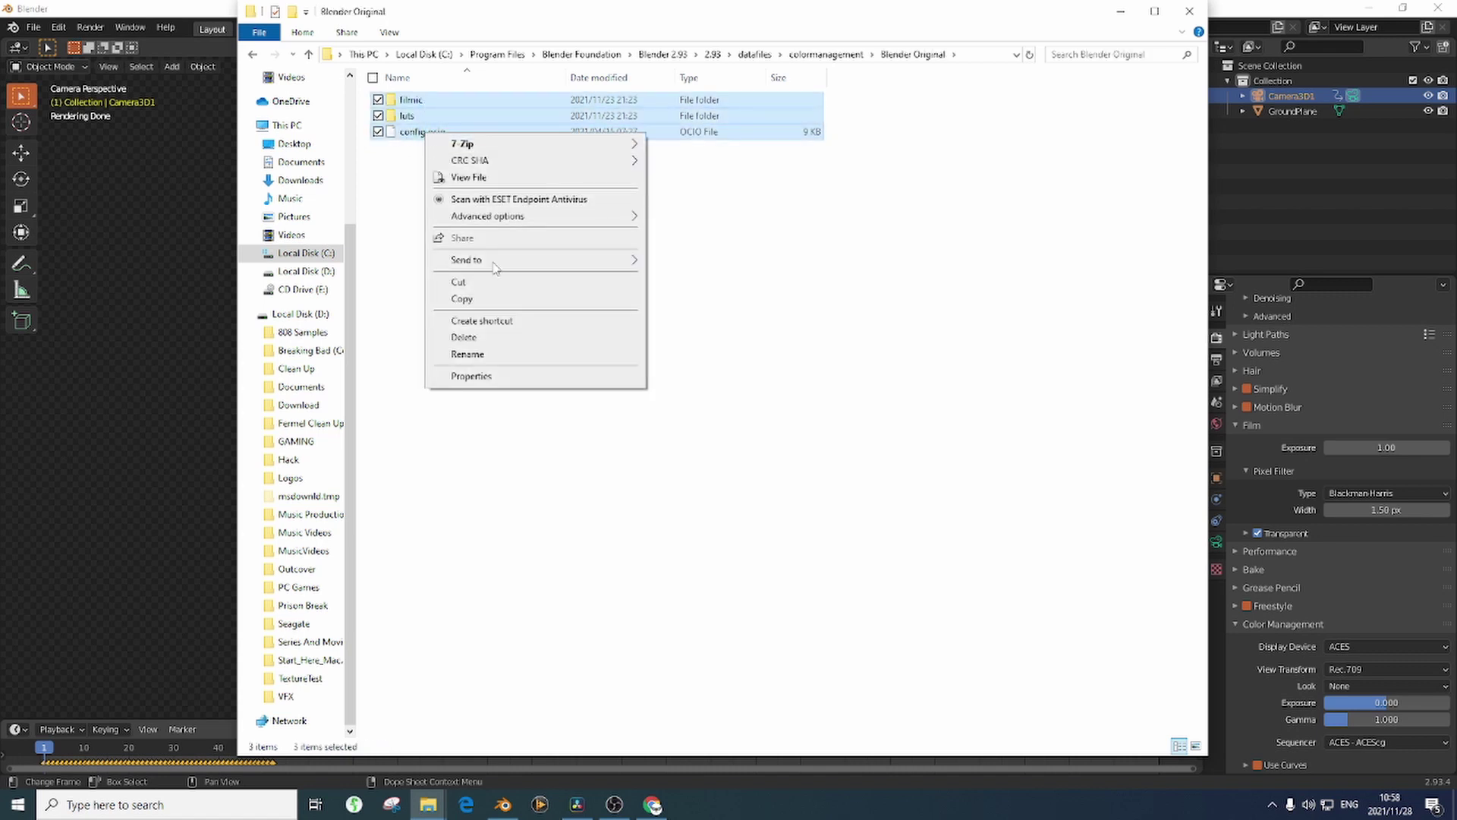
left_click(462, 298)
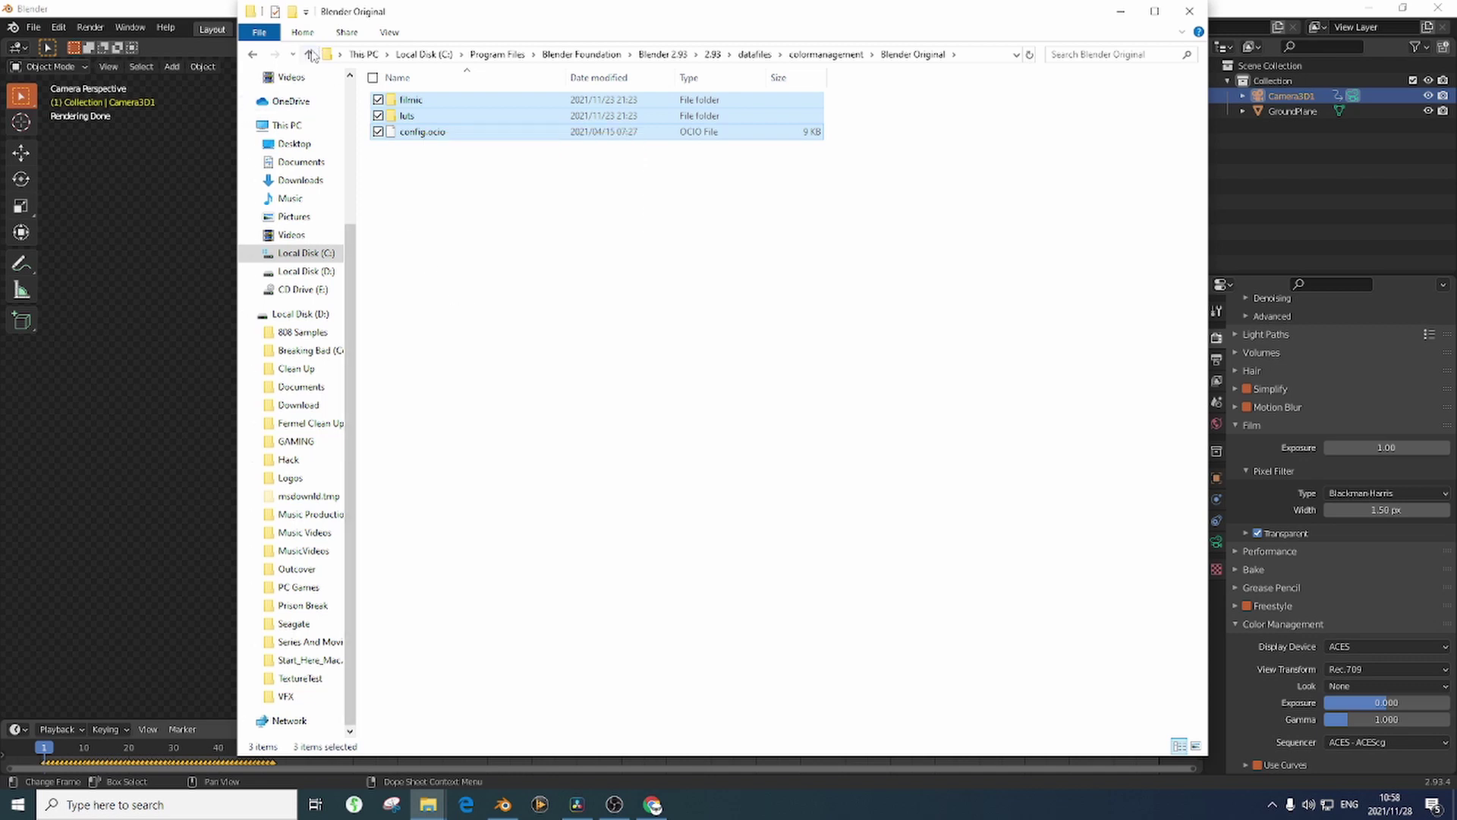
Paste the copied files into the colormanagement folder and minimize File Explorer
left_click(308, 54)
right_click(425, 209)
left_click(460, 357)
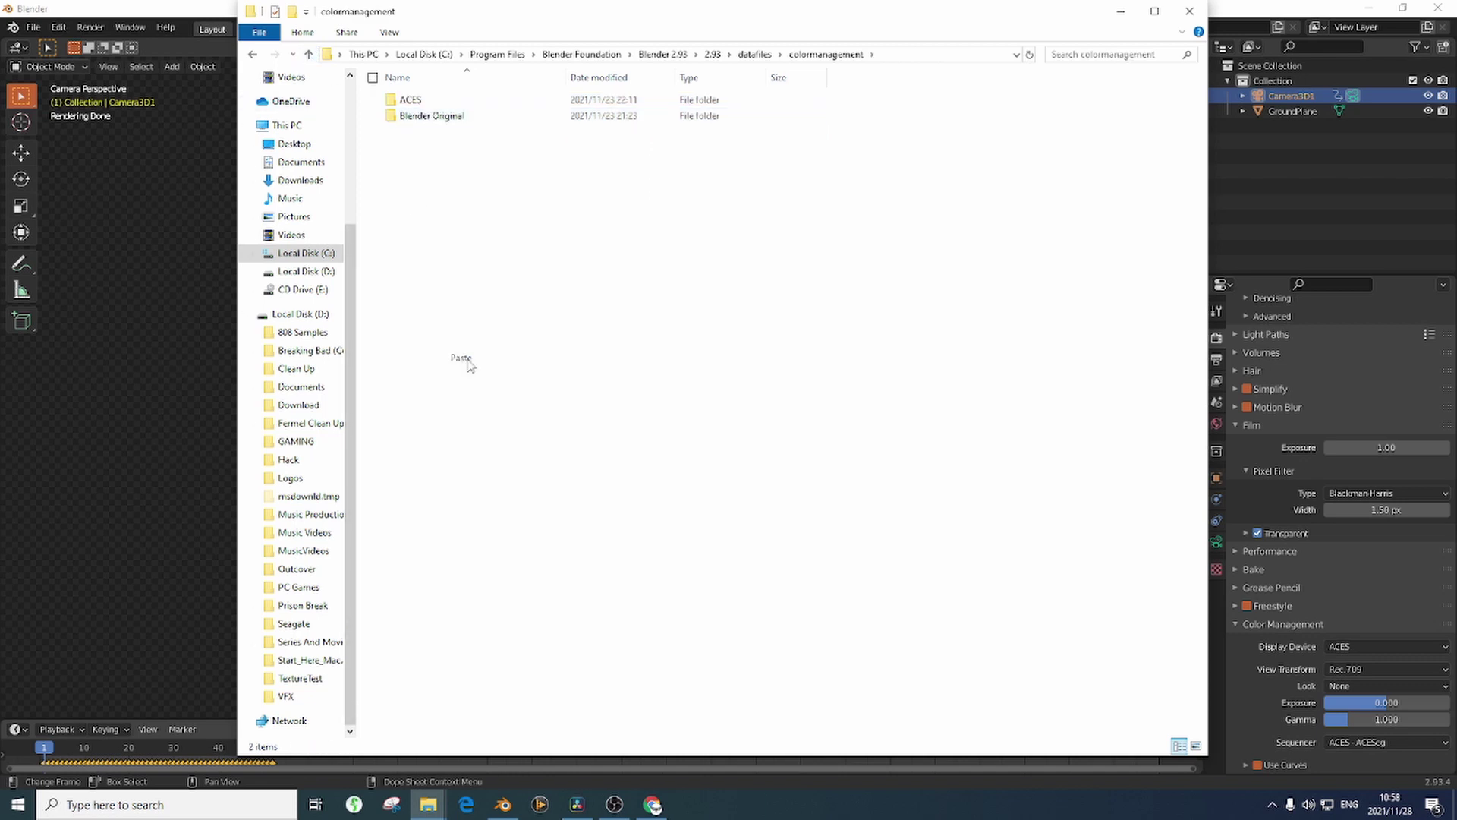
left_click(943, 121)
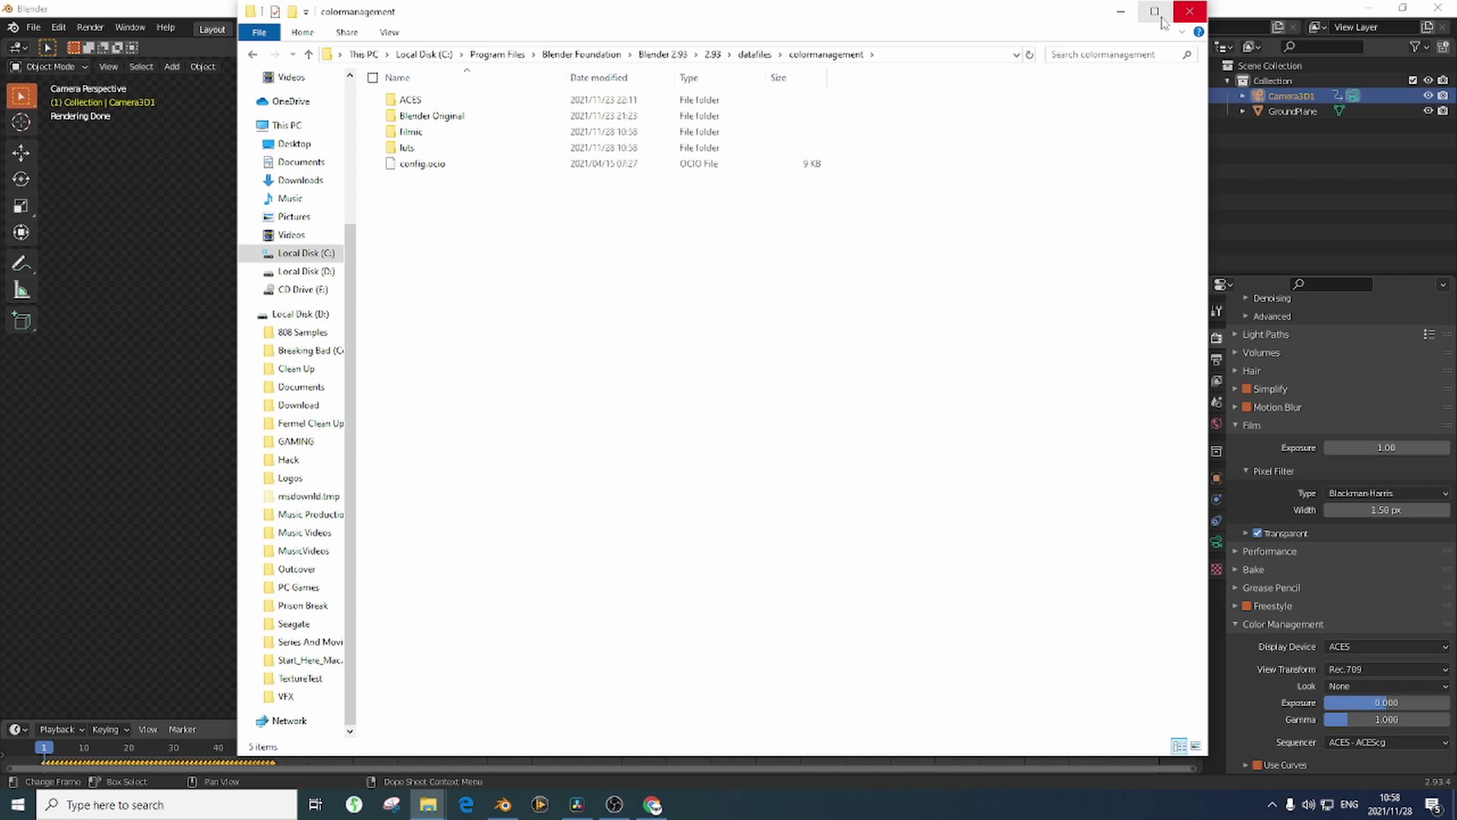
left_click(1120, 11)
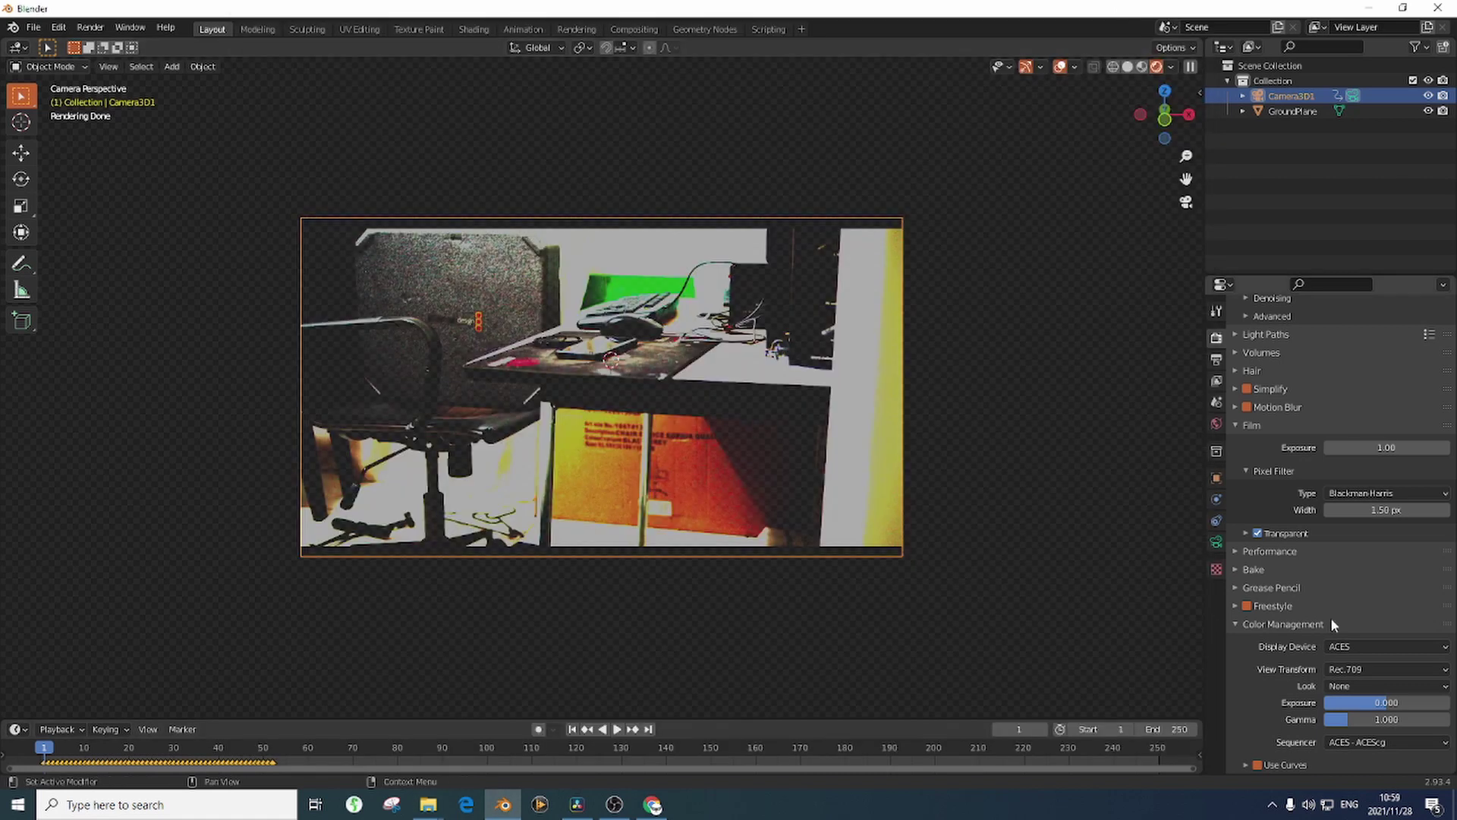
Save the project over Trick.blend and quit Blender
left_click(1436, 11)
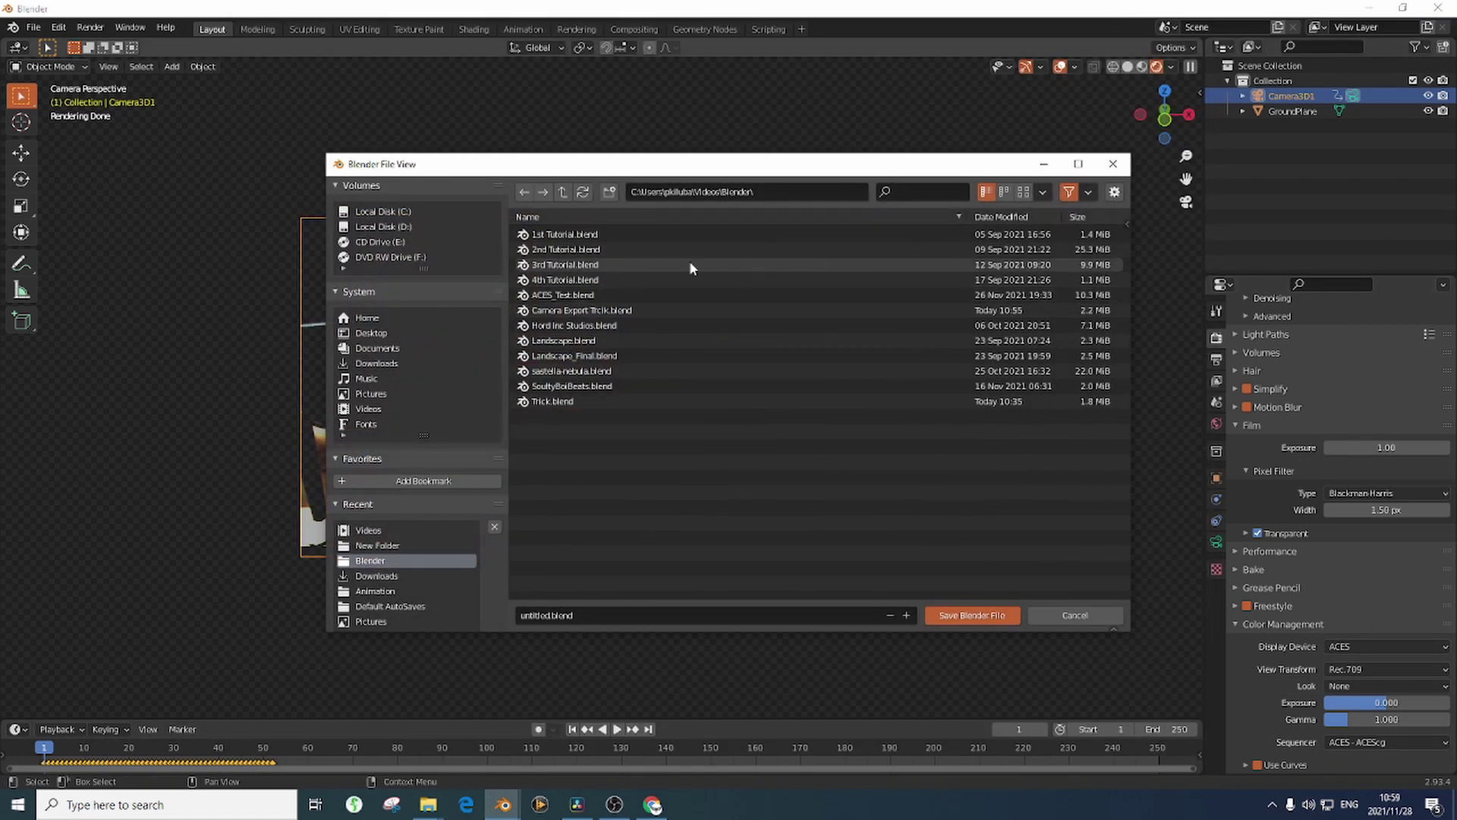
left_click(563, 400)
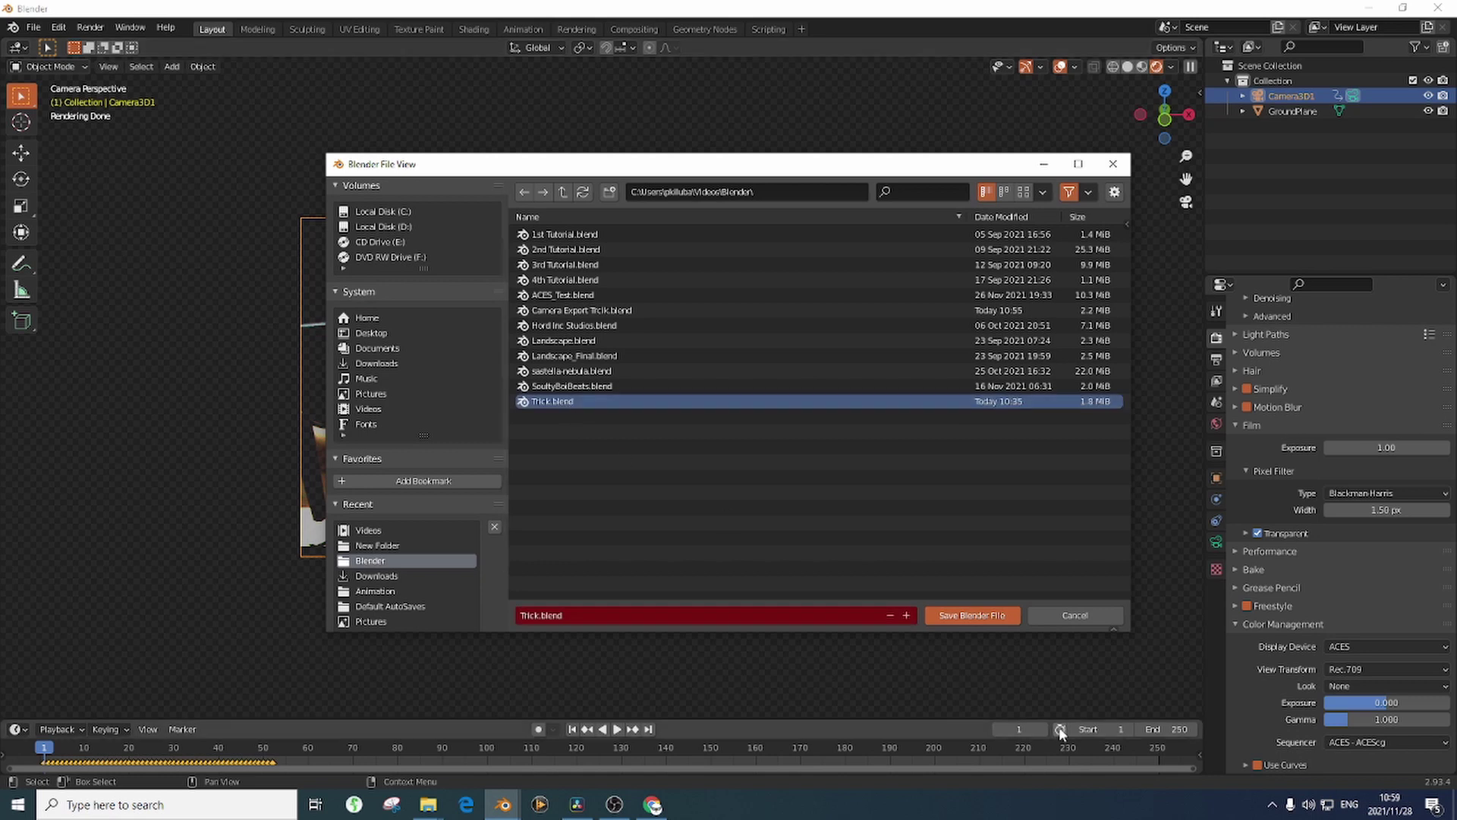
left_click(974, 616)
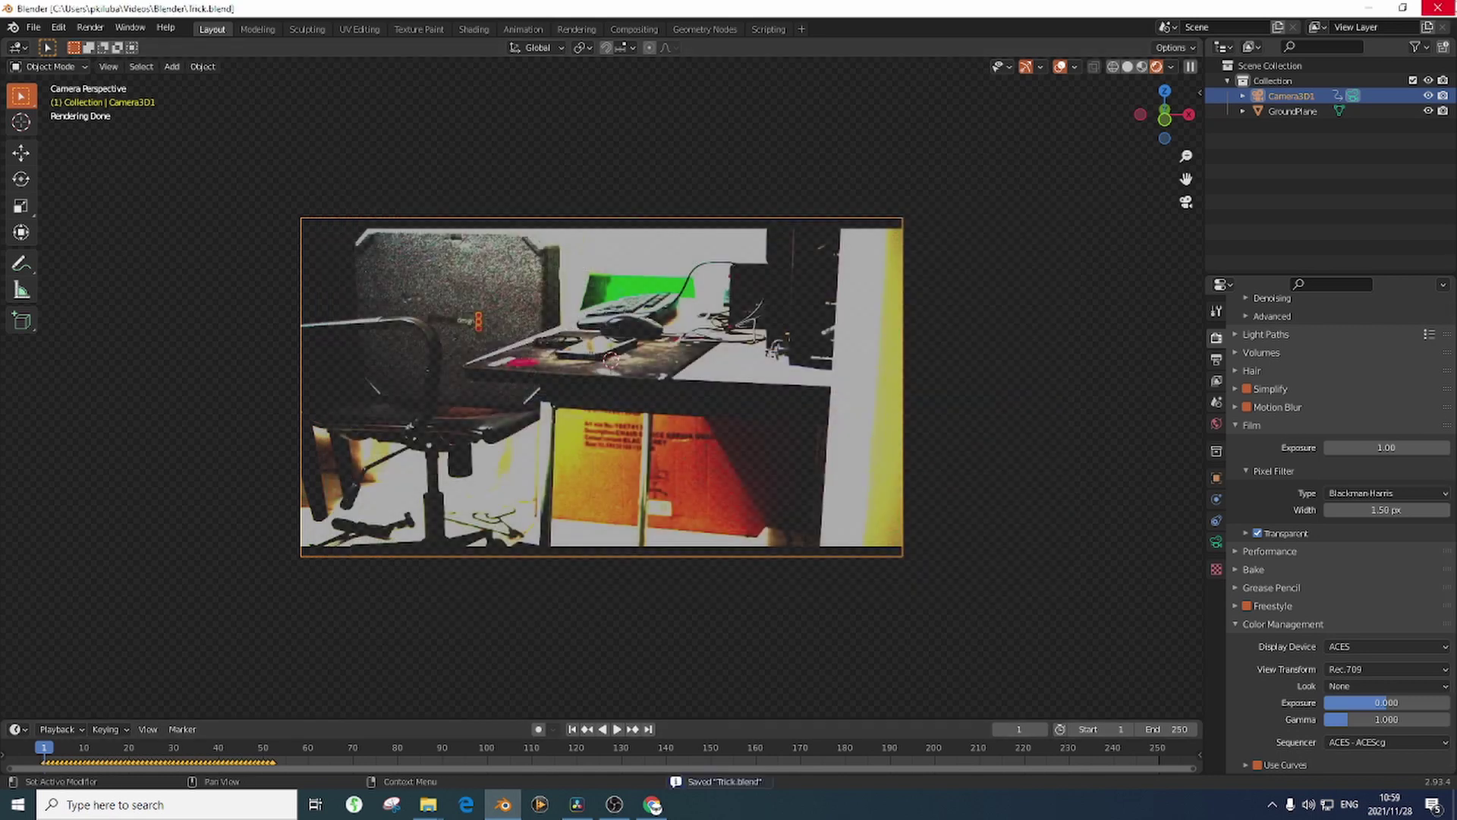
left_click(1436, 11)
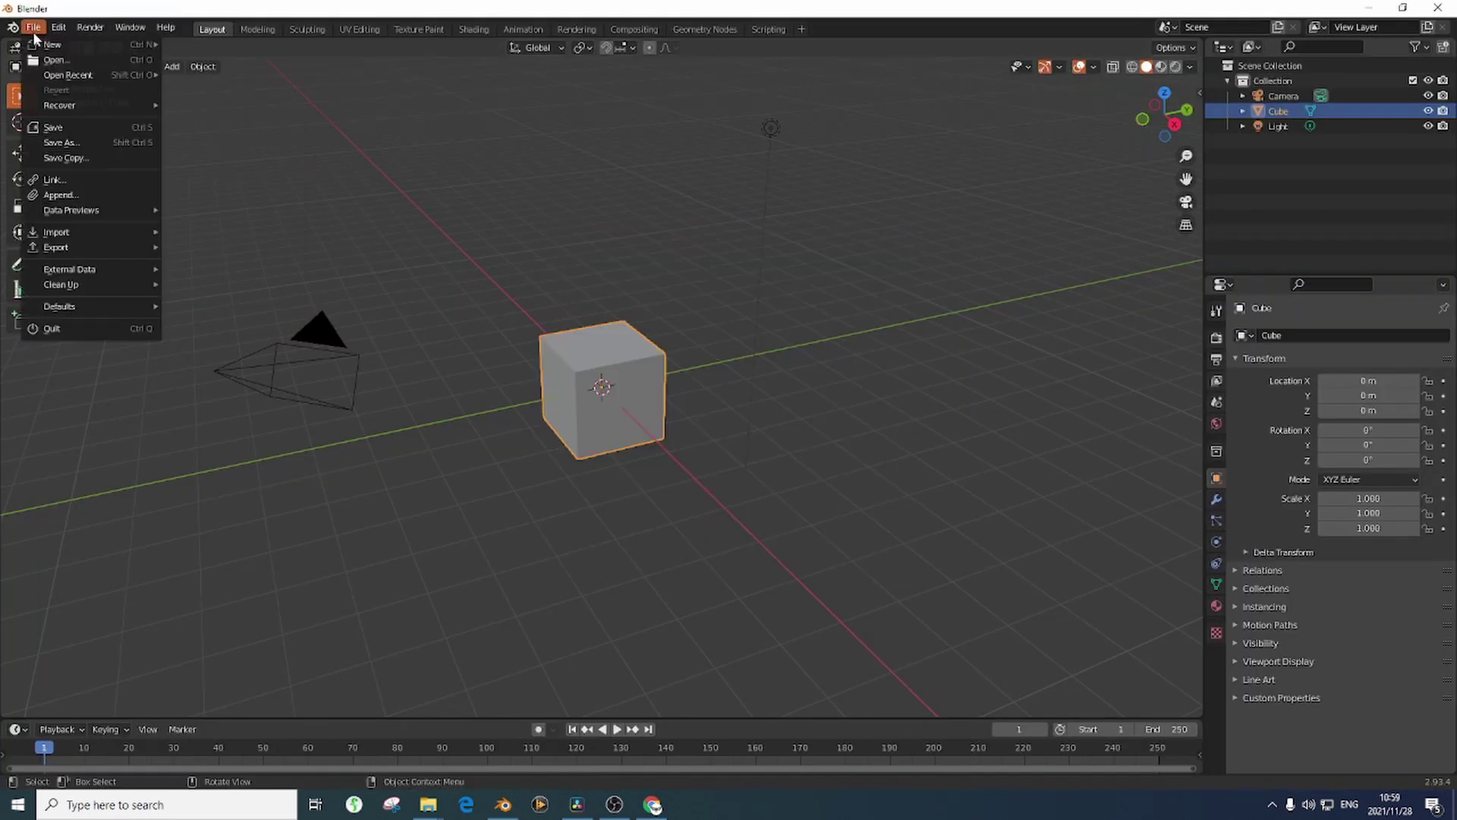
Reopen Trick.blend from the recent files list
mouse_move(93, 75)
left_click(245, 75)
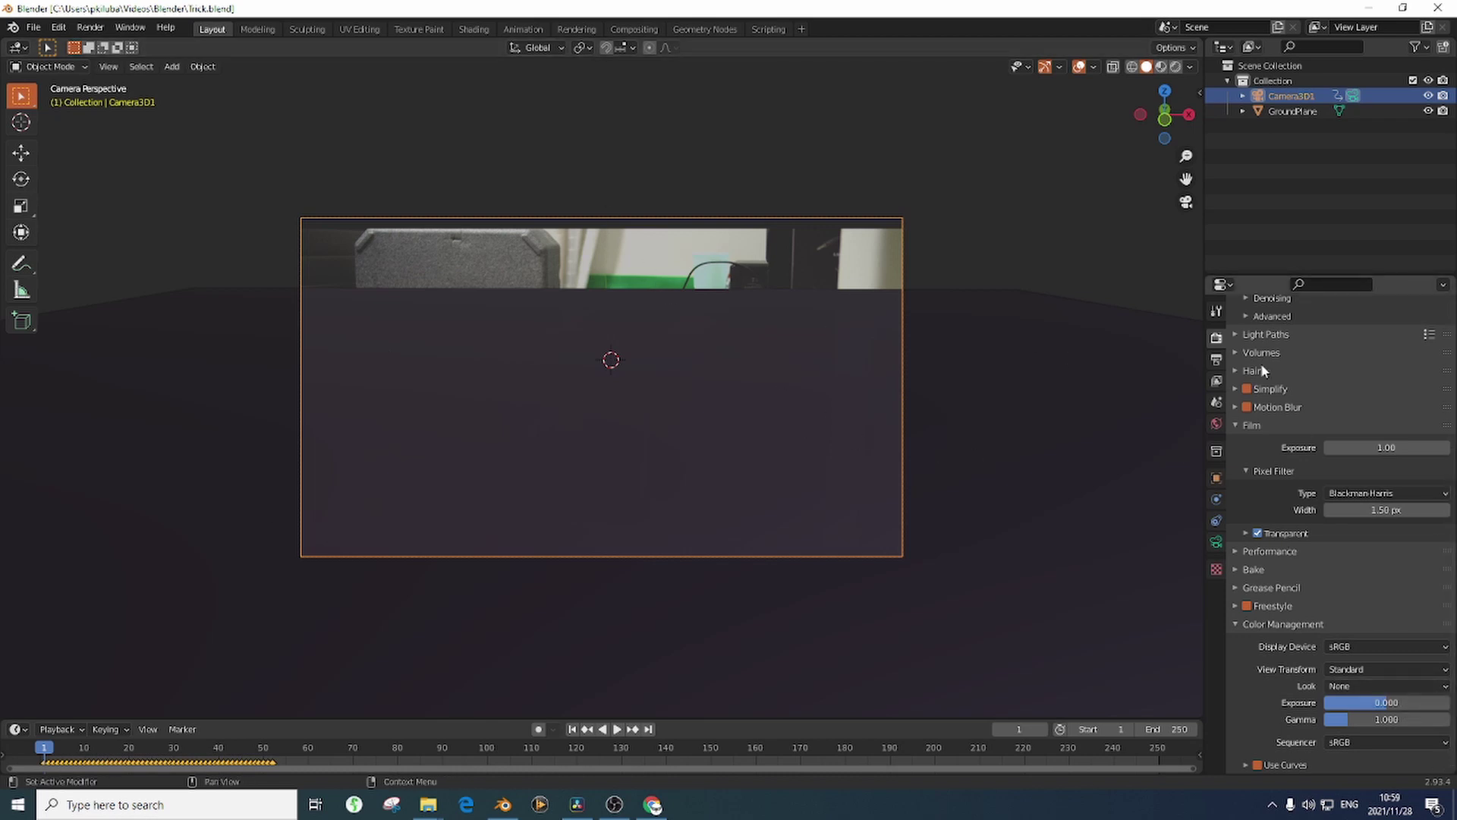
scroll(1399, 385, "up", 7)
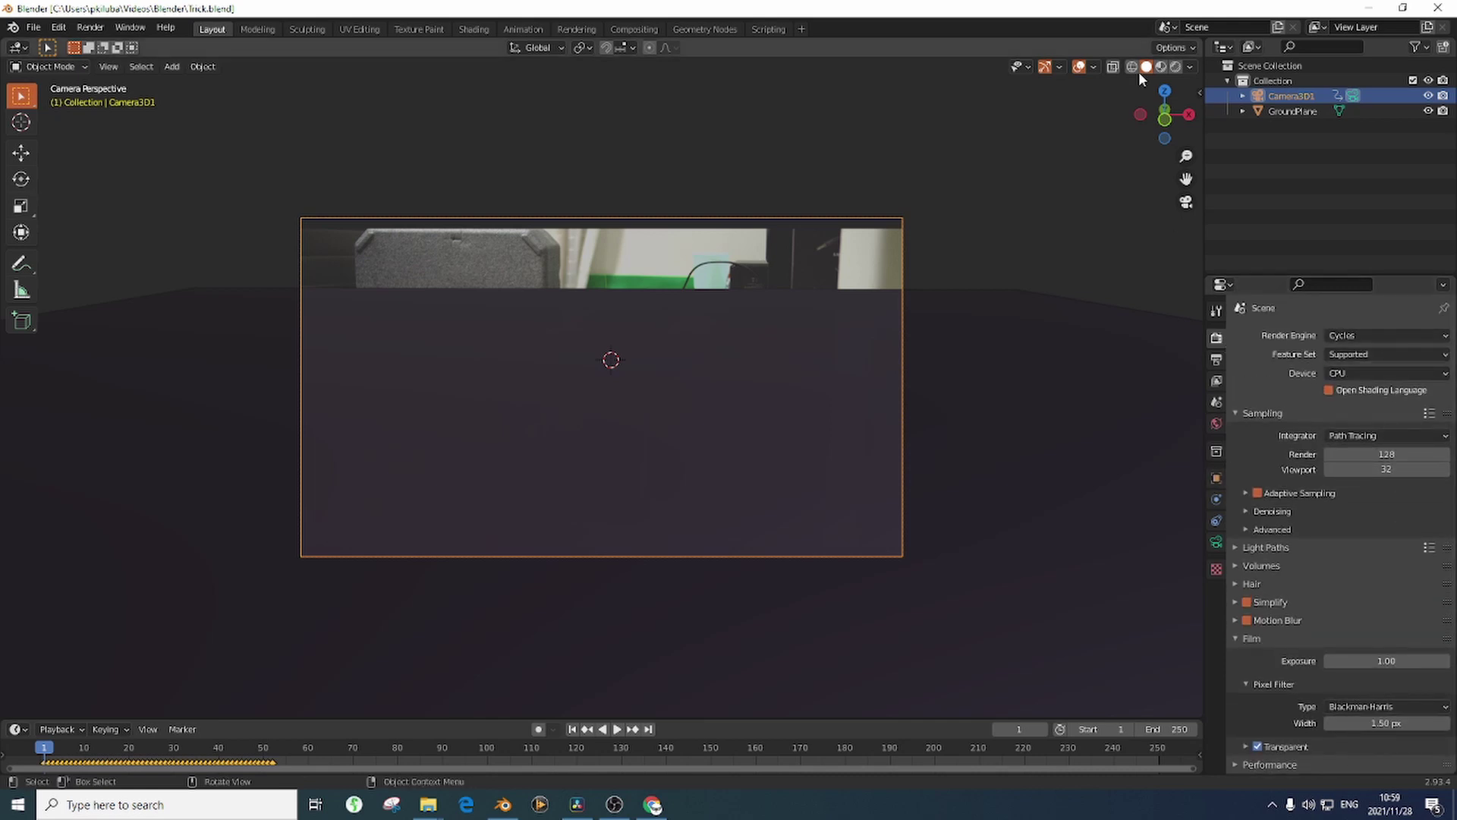
Preview the scene in rendered shading and locate alarm_clock_01_4k.blend in Downloads\Compressed to append
left_click(1177, 69)
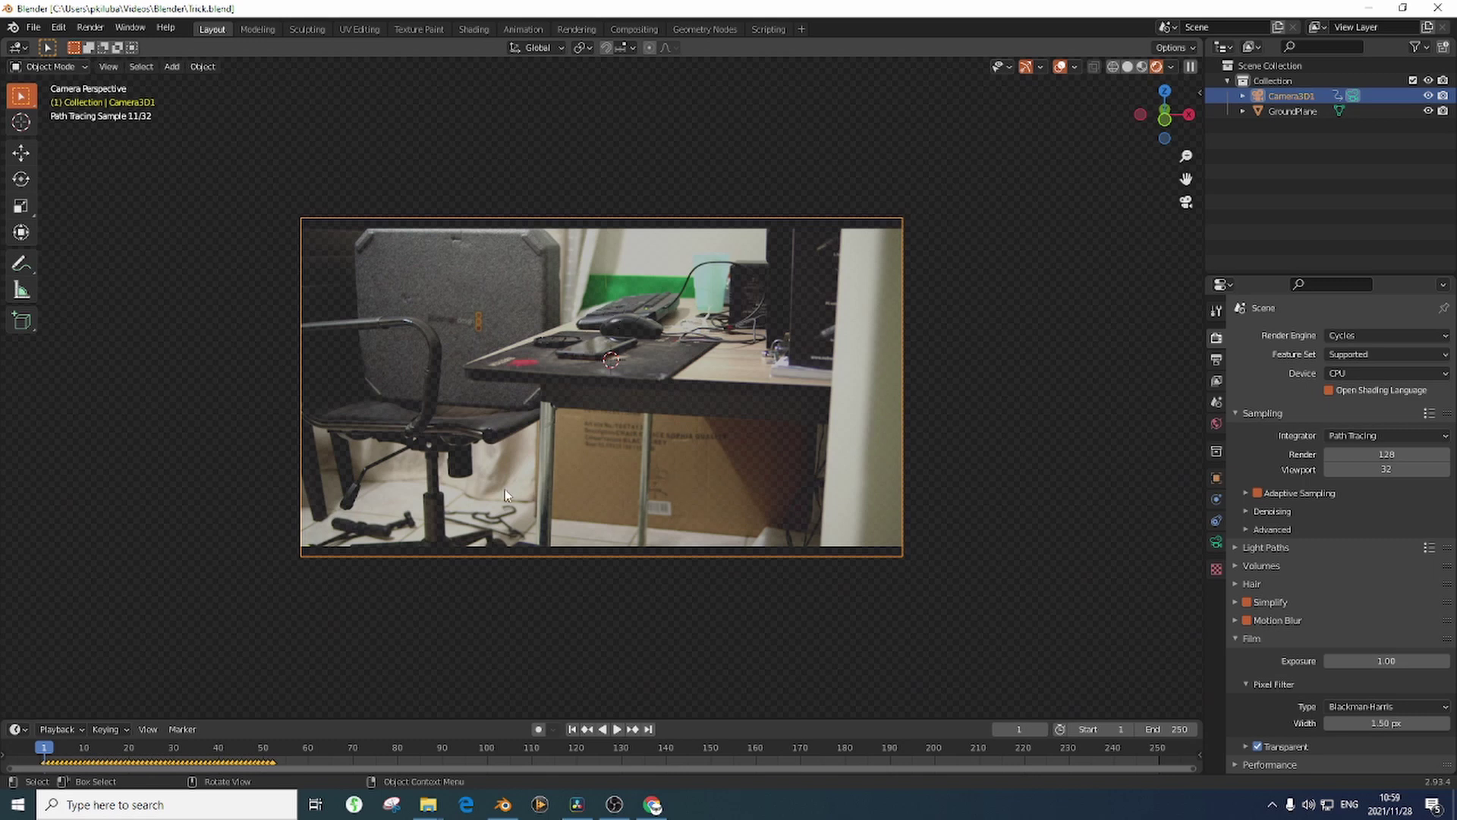
left_click(33, 28)
mouse_move(80, 234)
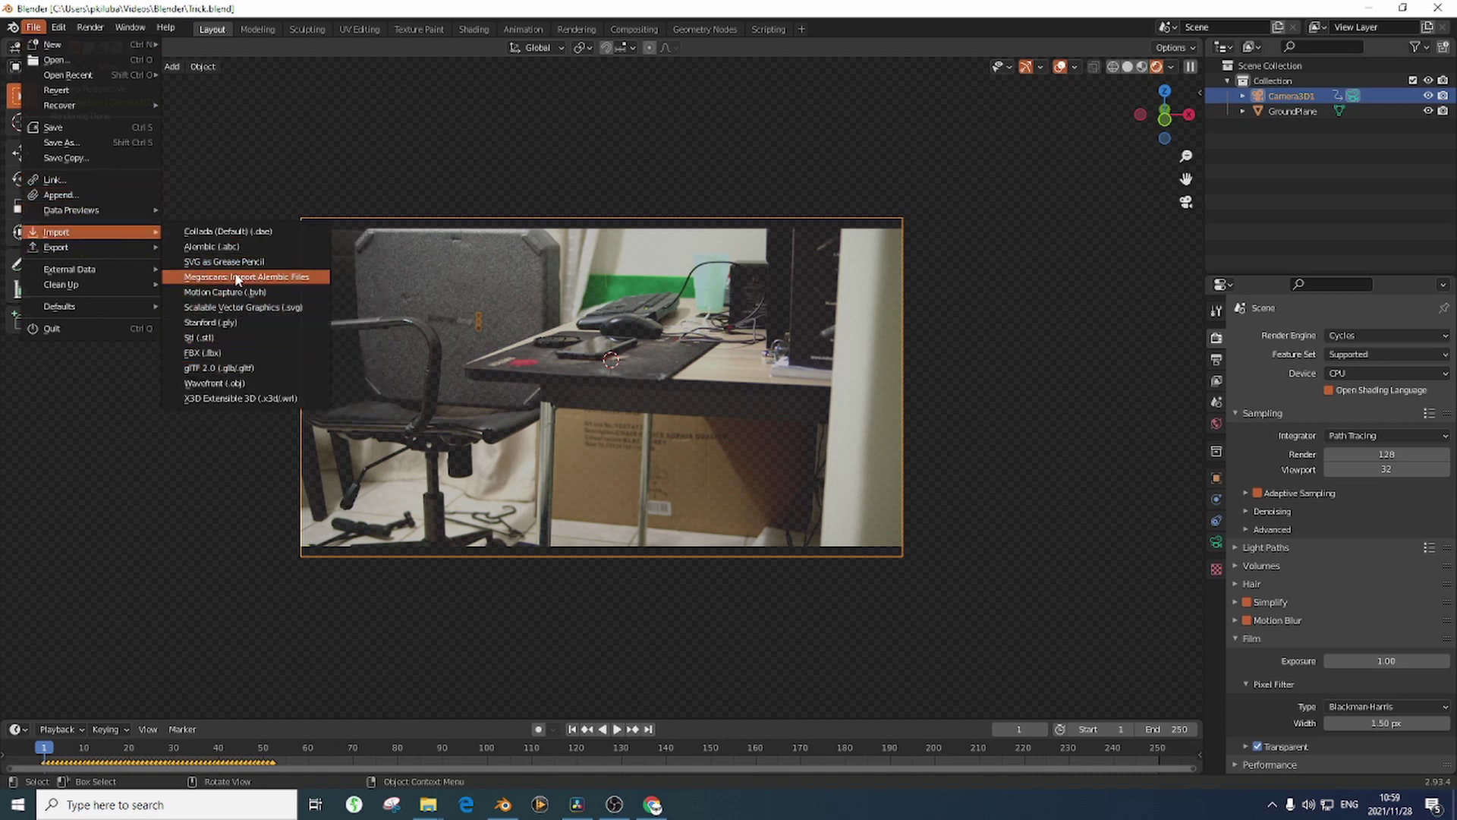
left_click(61, 195)
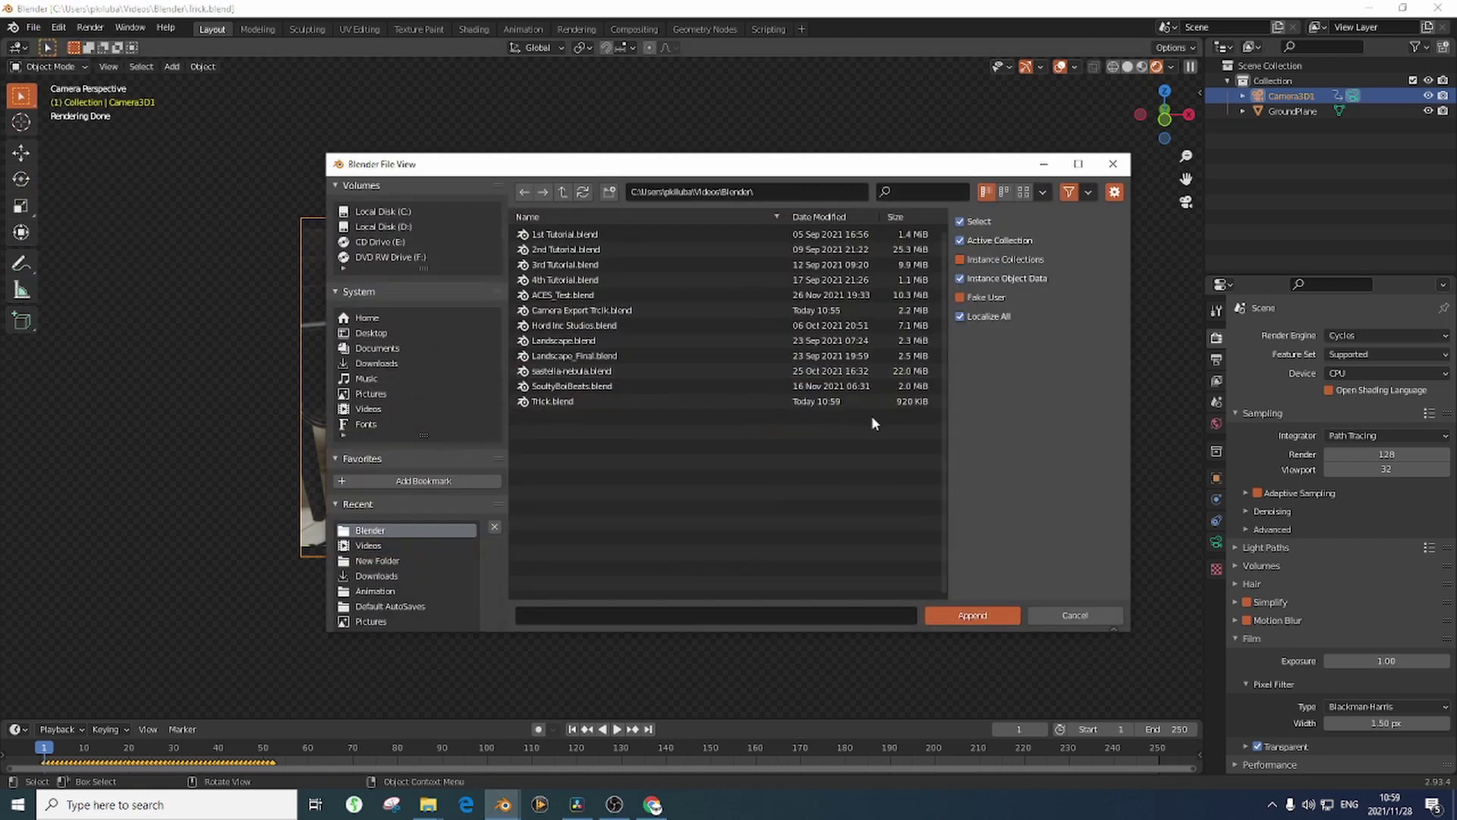
left_click(390, 364)
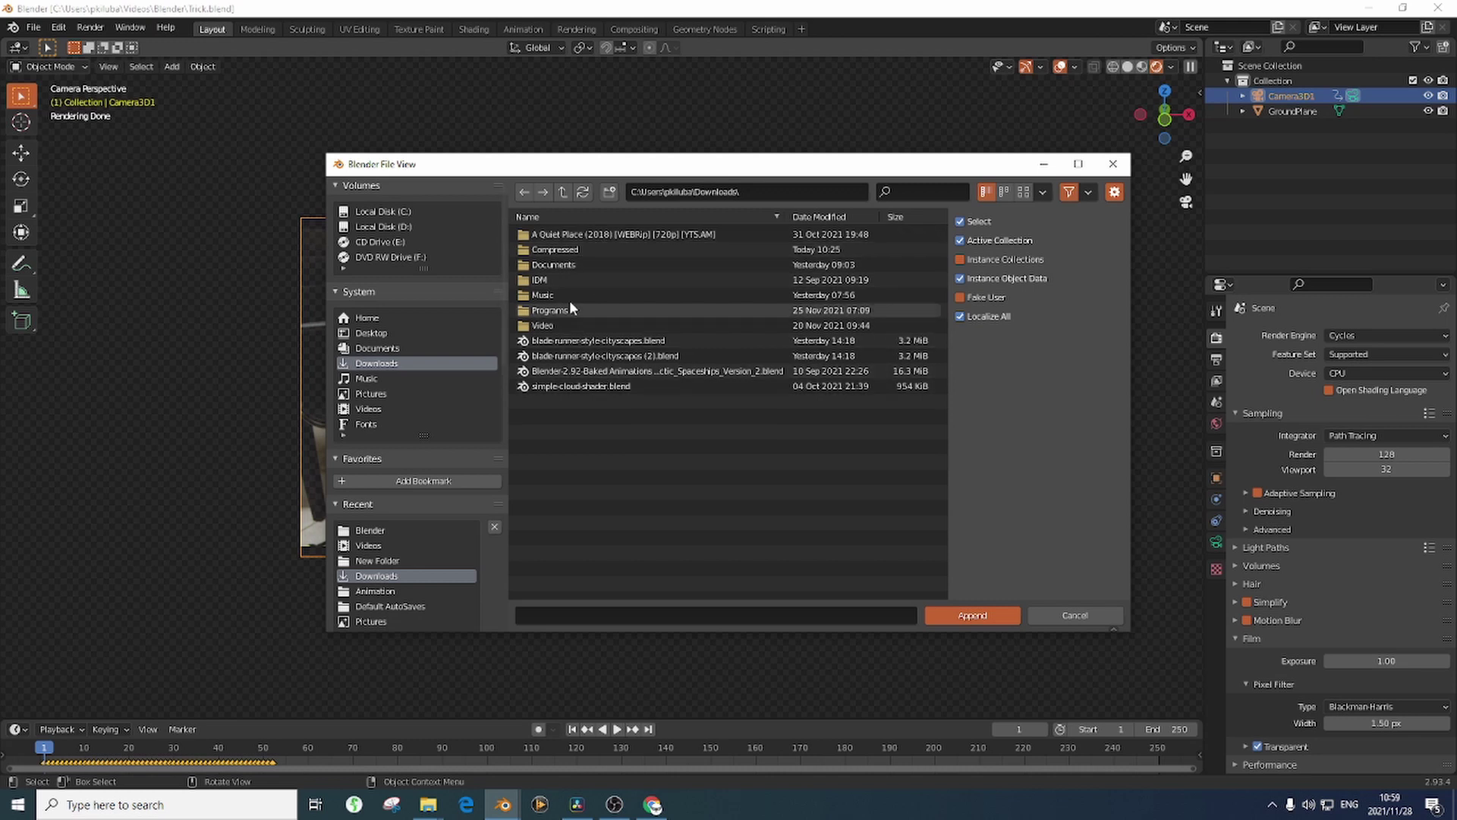
double_click(575, 247)
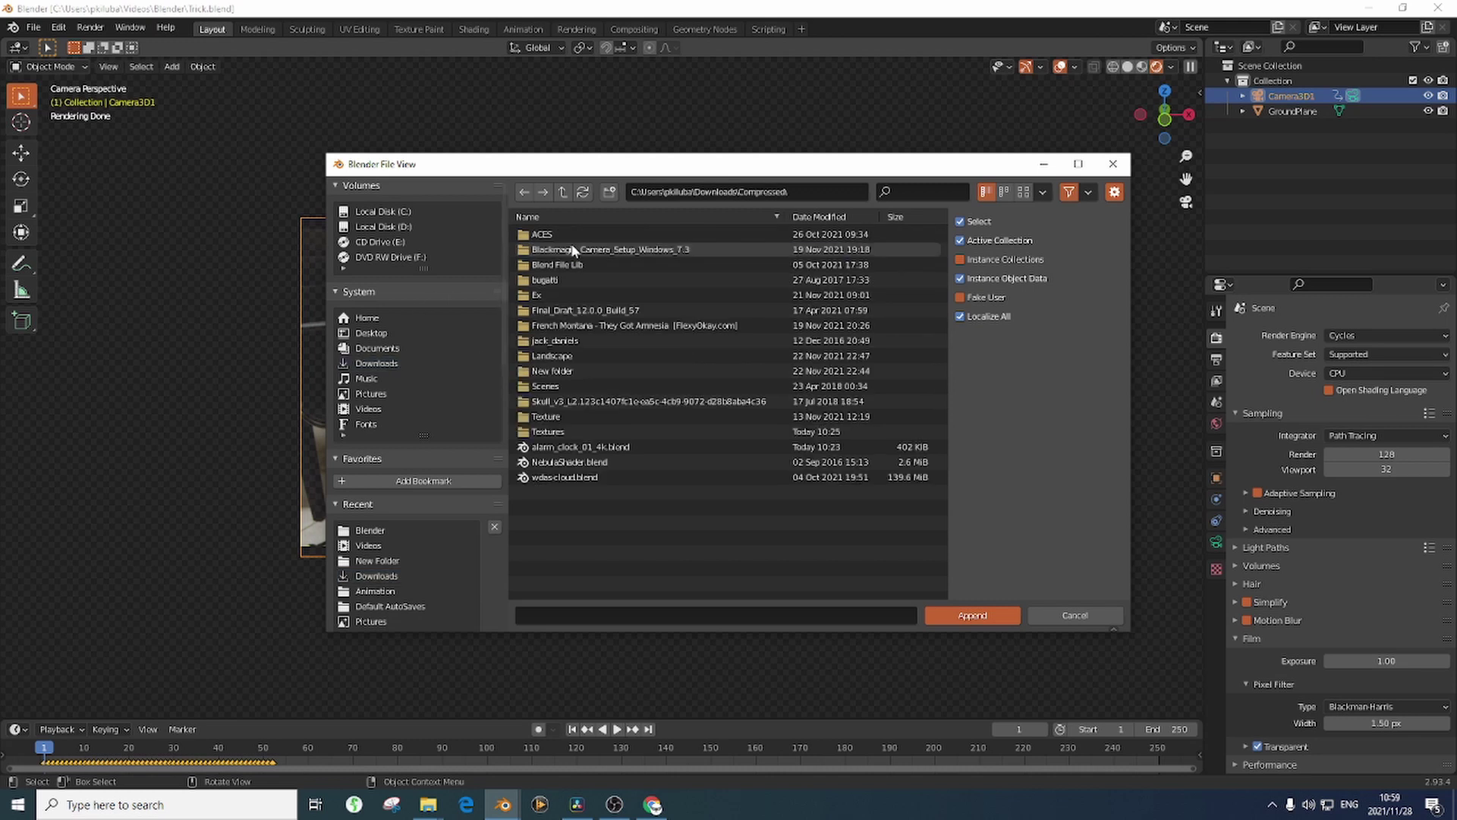
left_click(580, 447)
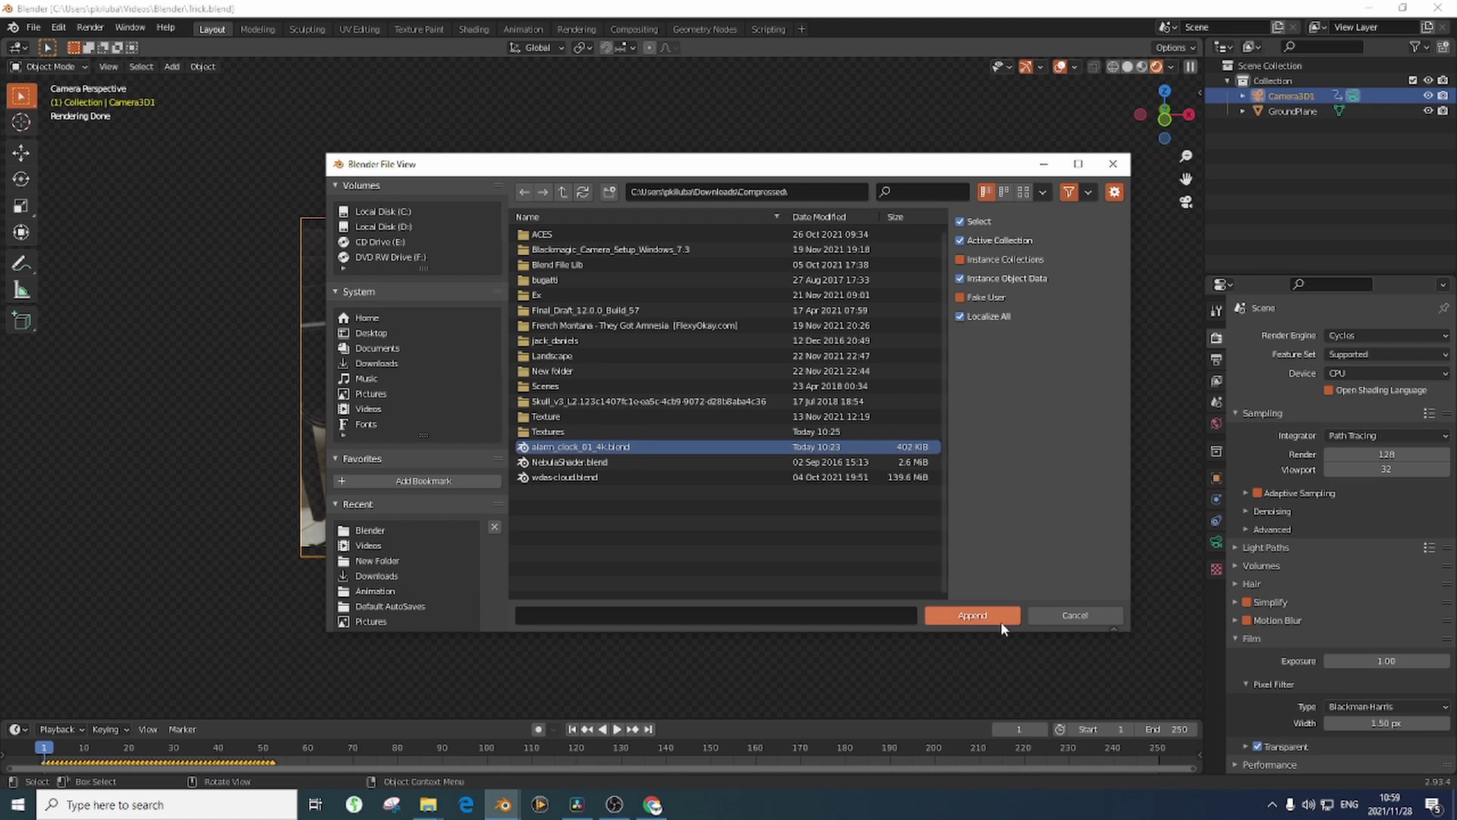
Append the alarm_clock_01 collection from that blend file
left_click(1000, 621)
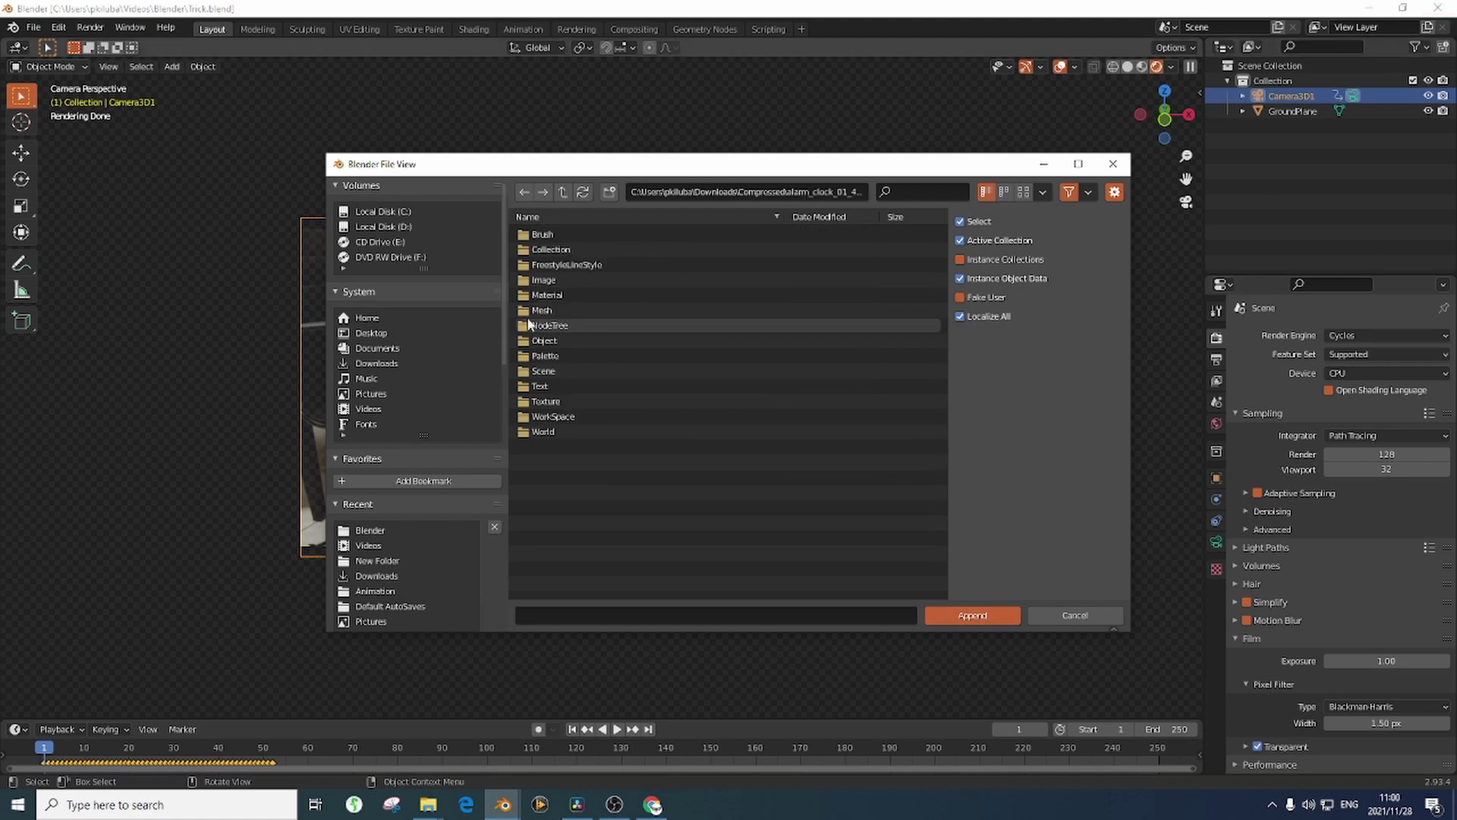
double_click(558, 250)
left_click(584, 234)
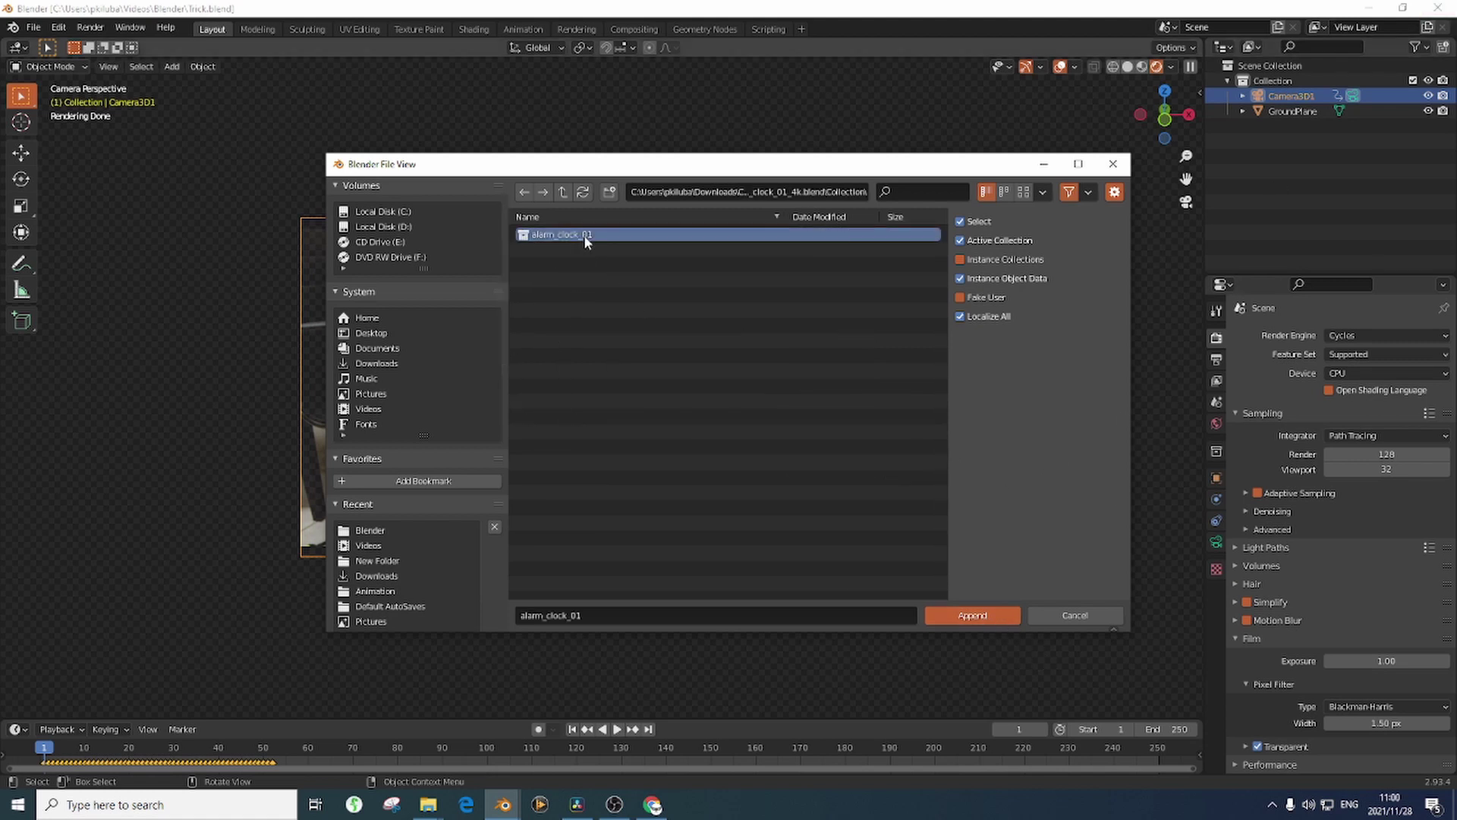
left_click(976, 615)
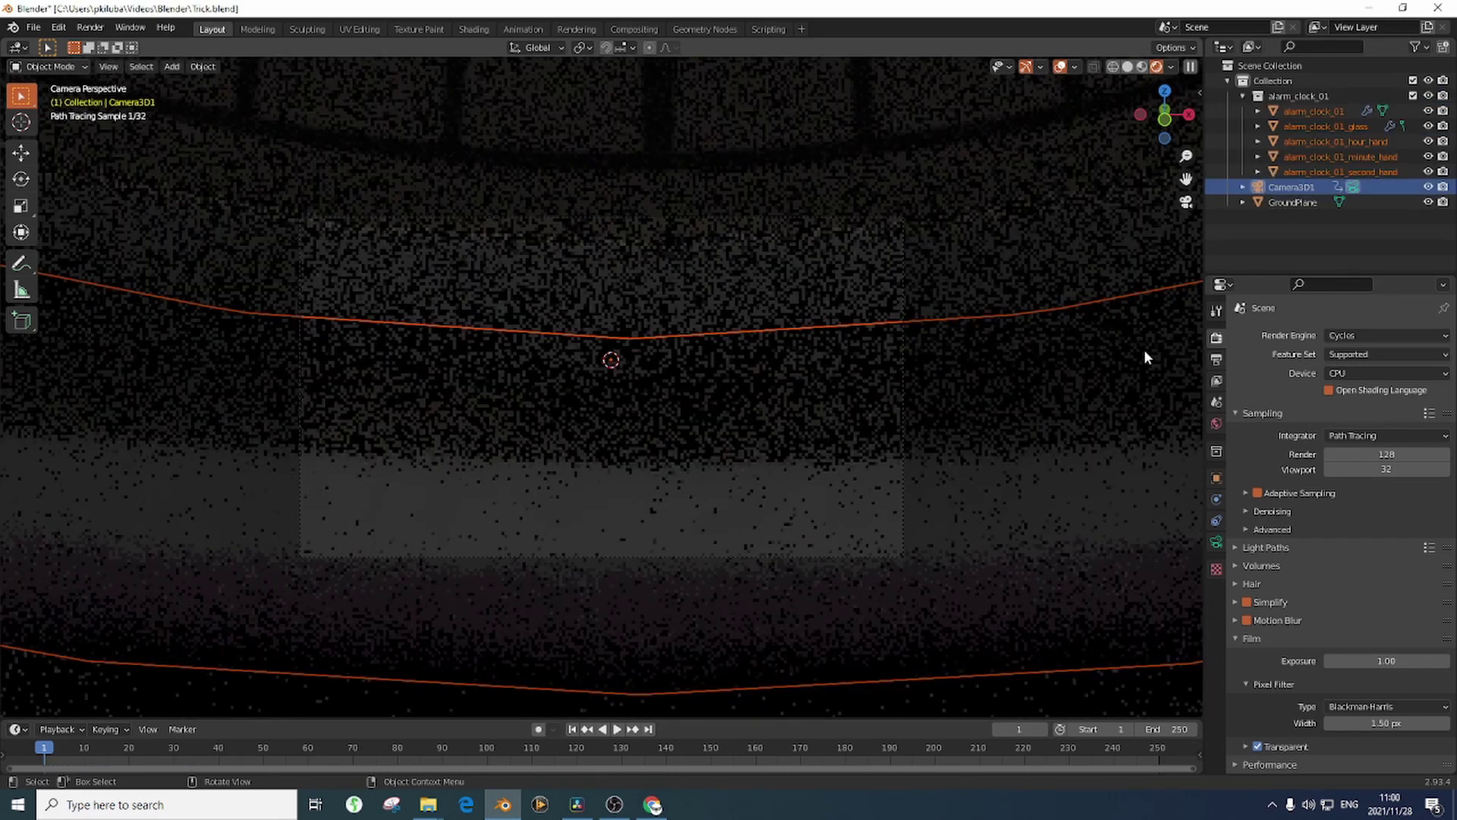
Outside camera view, scale the alarm clock down and move it toward the camera
scroll(560, 327, "down", 5)
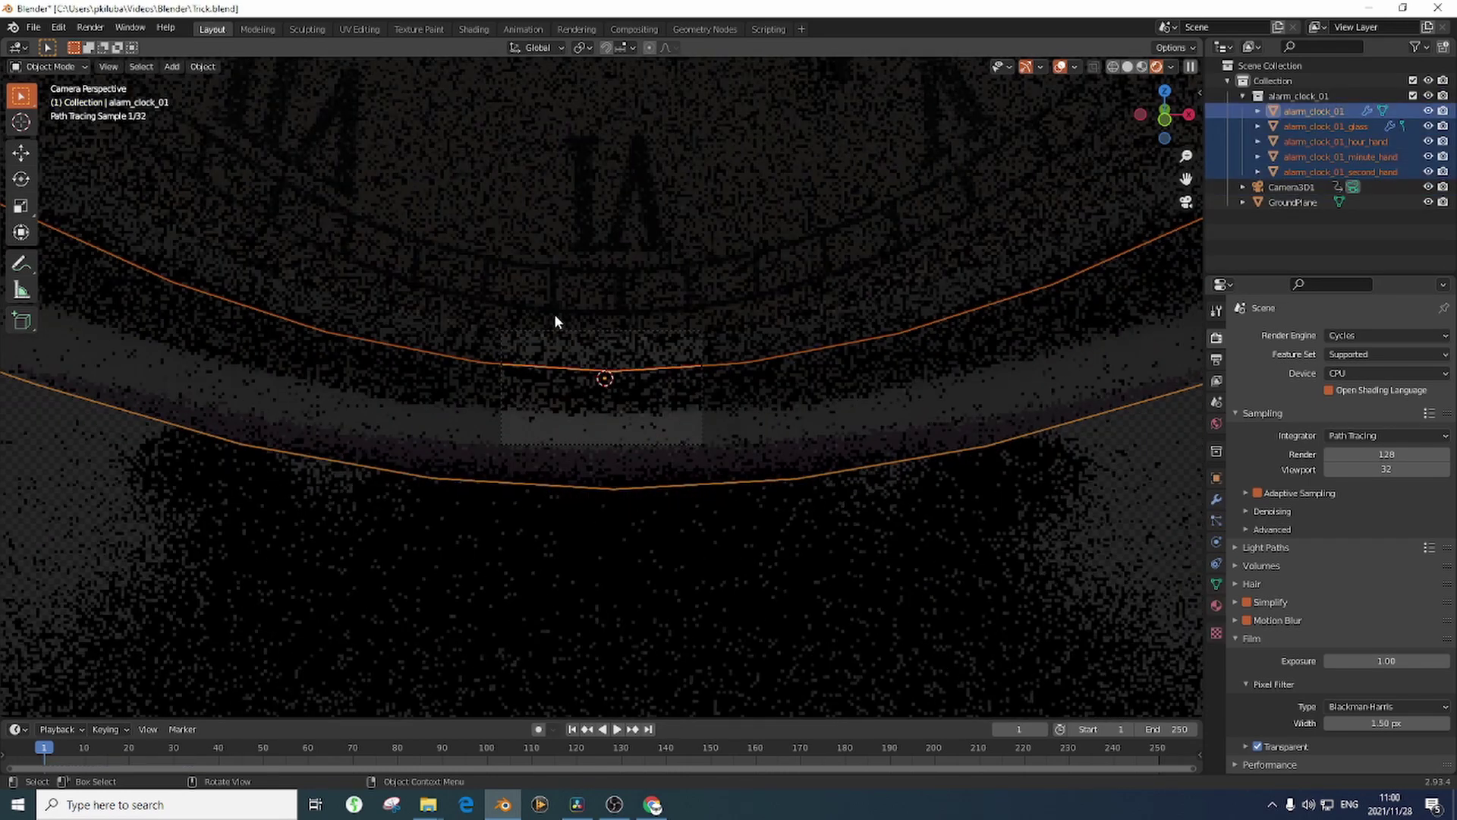
key("KP_0")
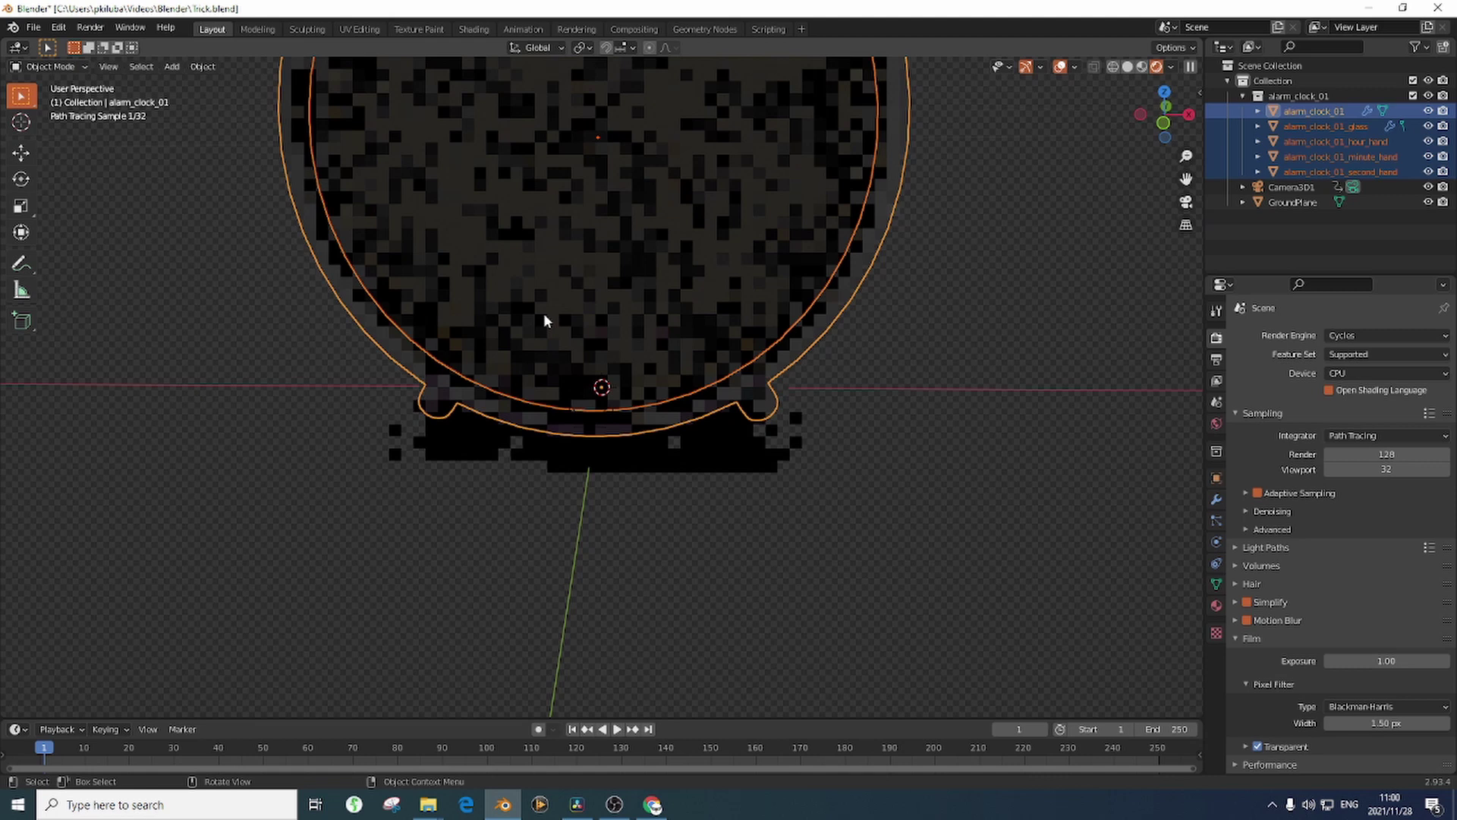
key("s")
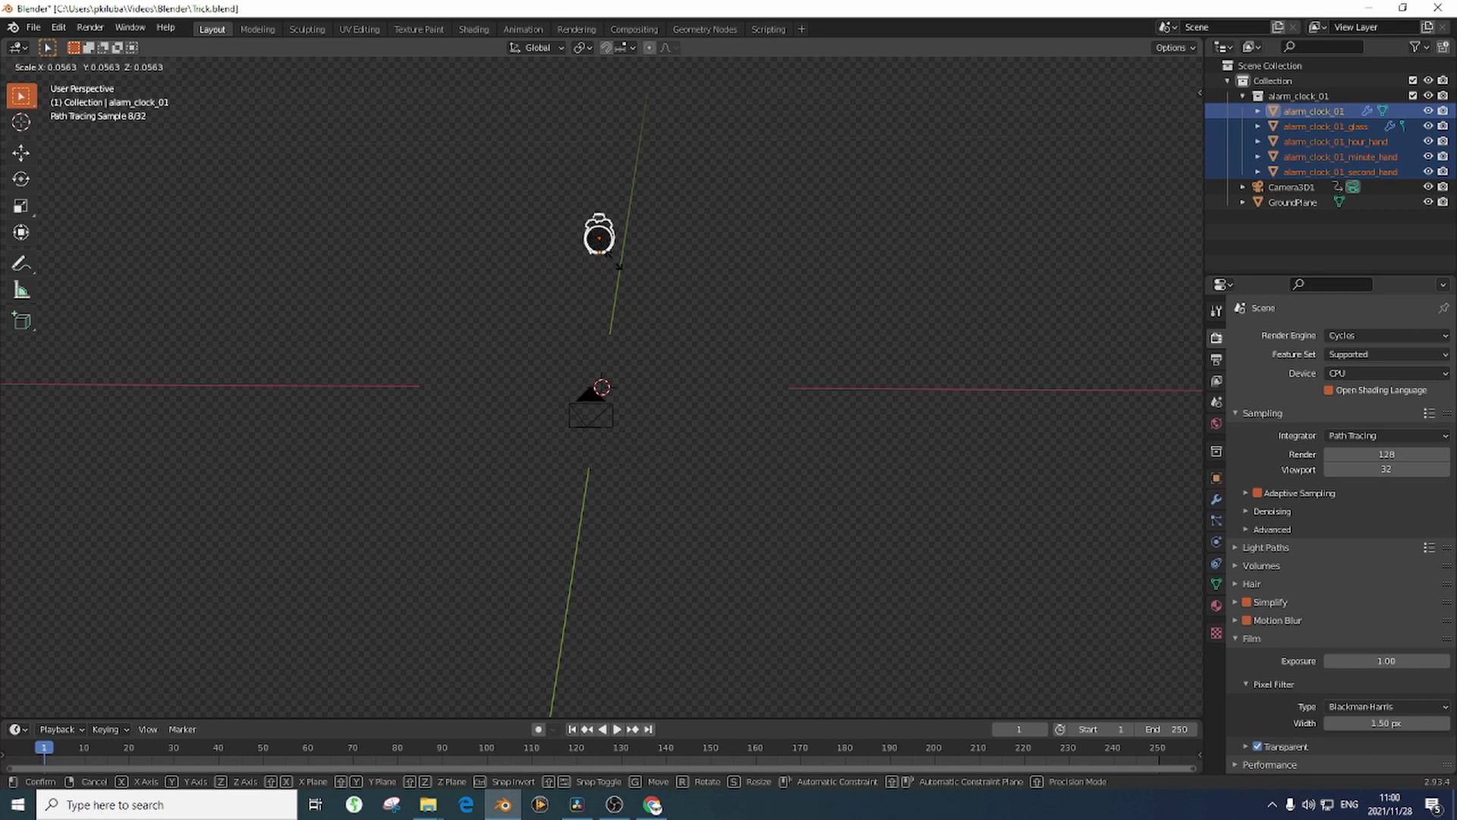
left_click(617, 266)
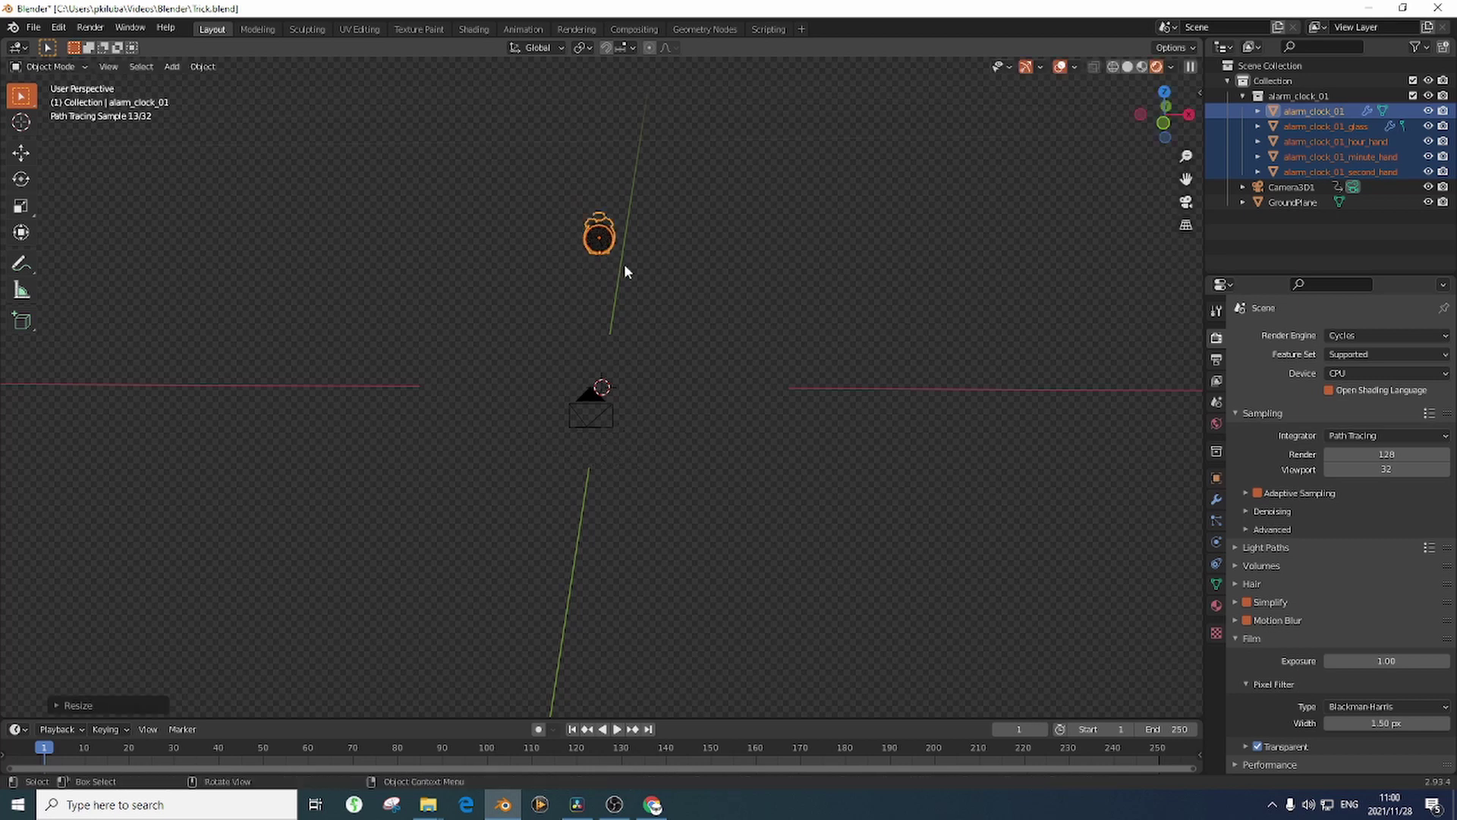
key("g")
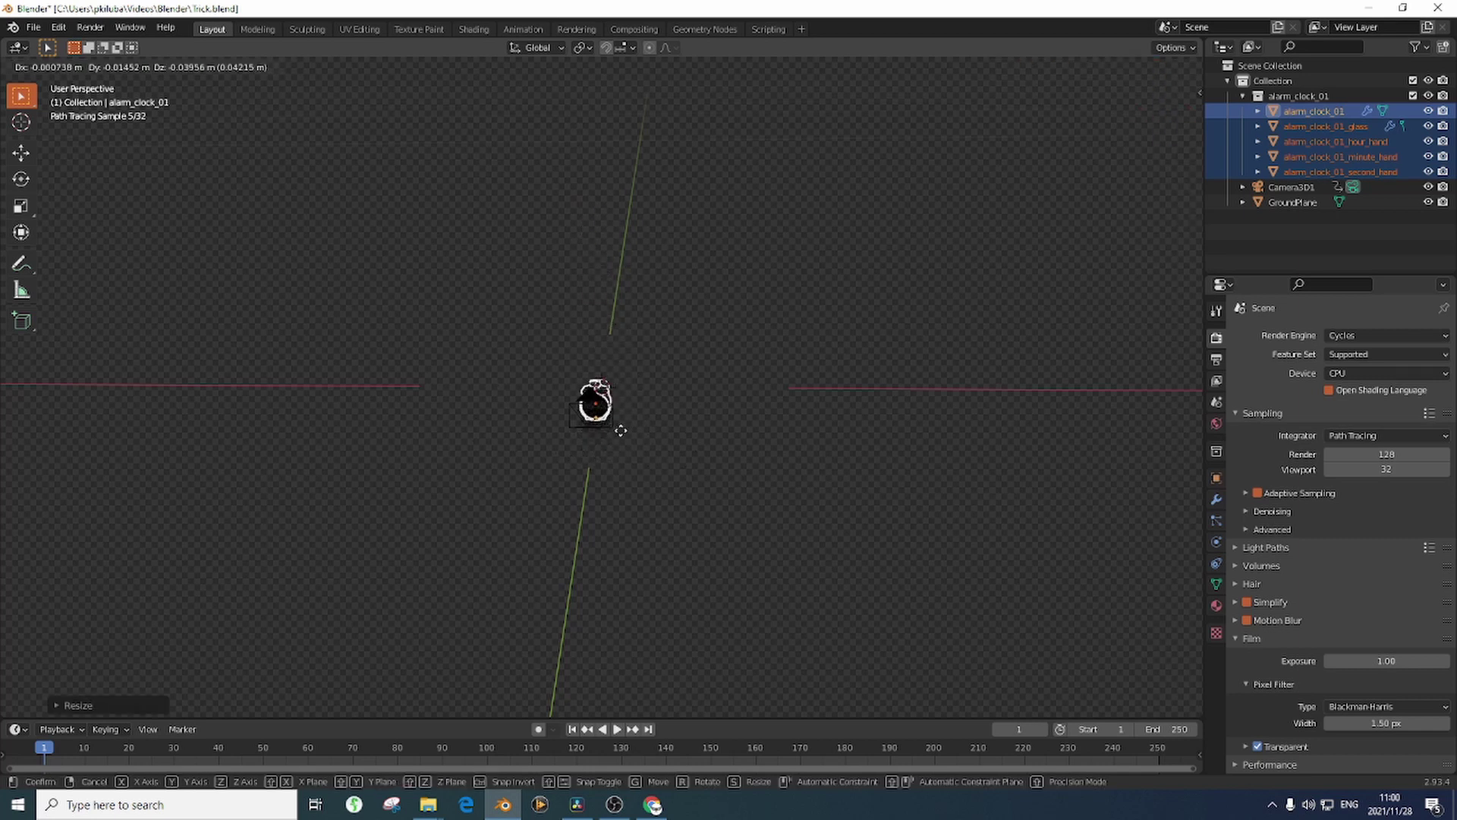
left_click(627, 435)
Back in camera view, slide the clock along the Y axis toward the desk
key("KP_0")
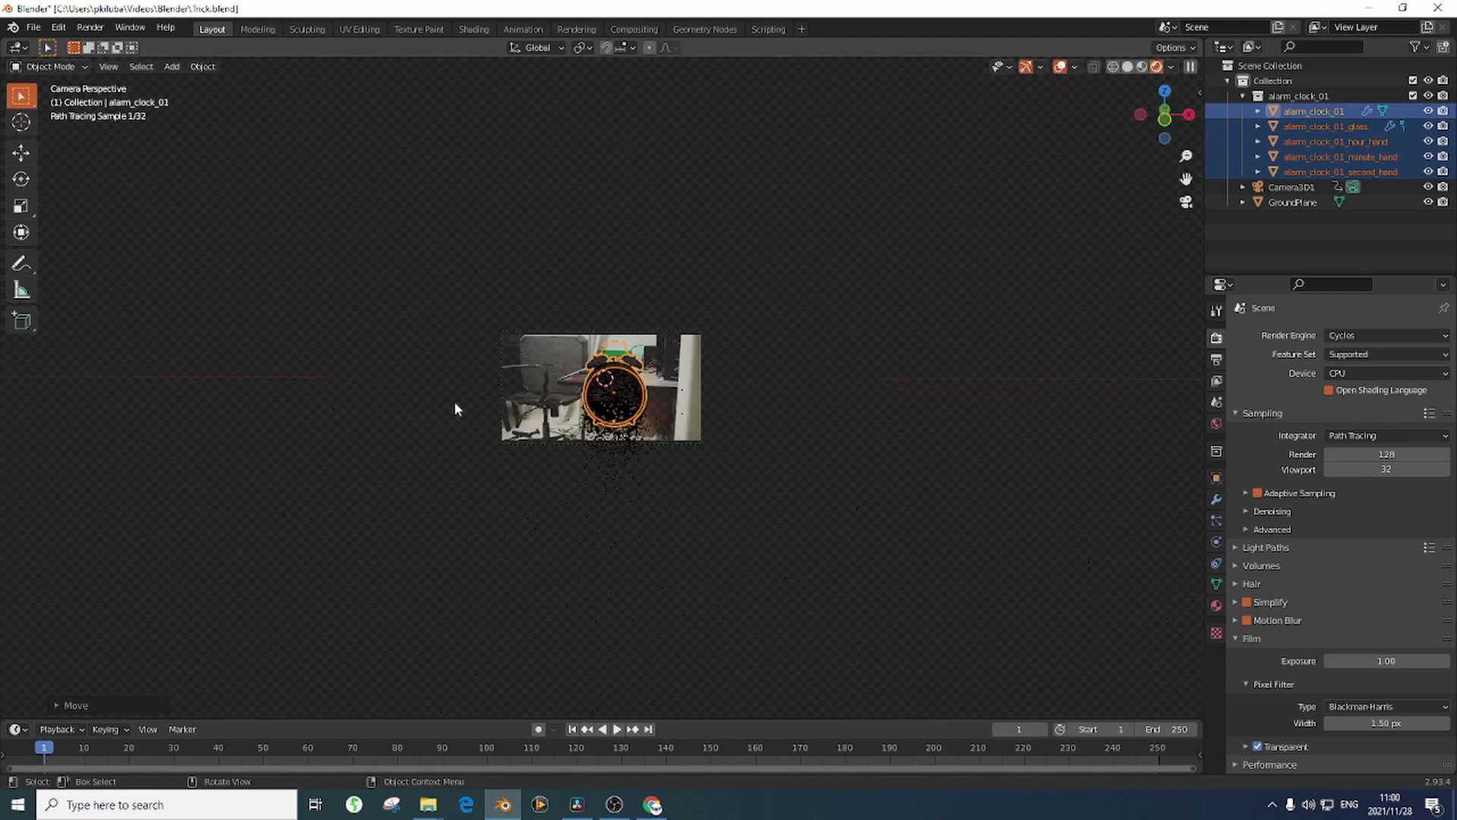
scroll(645, 384, "up", 4)
scroll(674, 391, "up", 1)
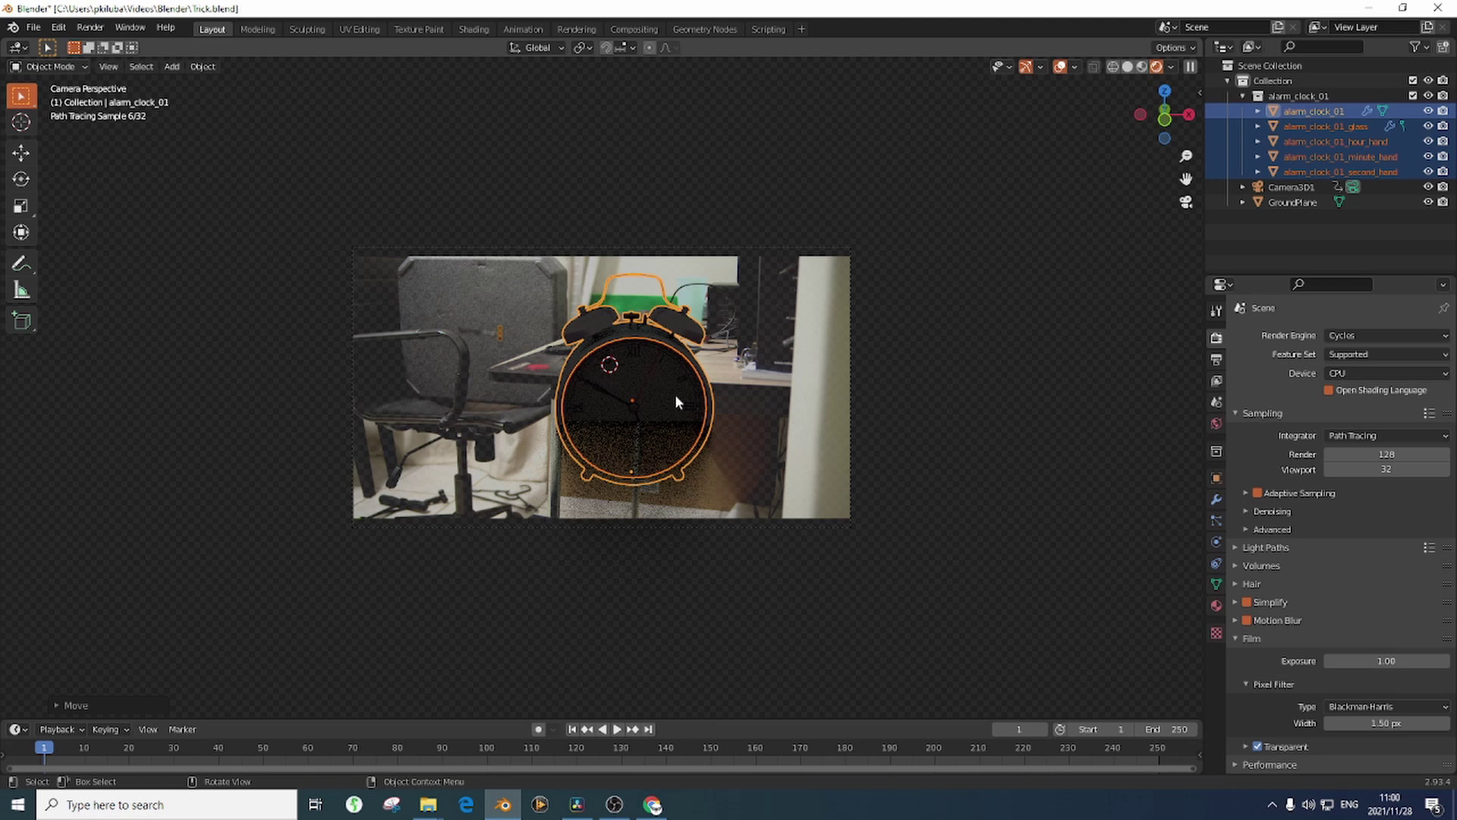
key("g")
key("x")
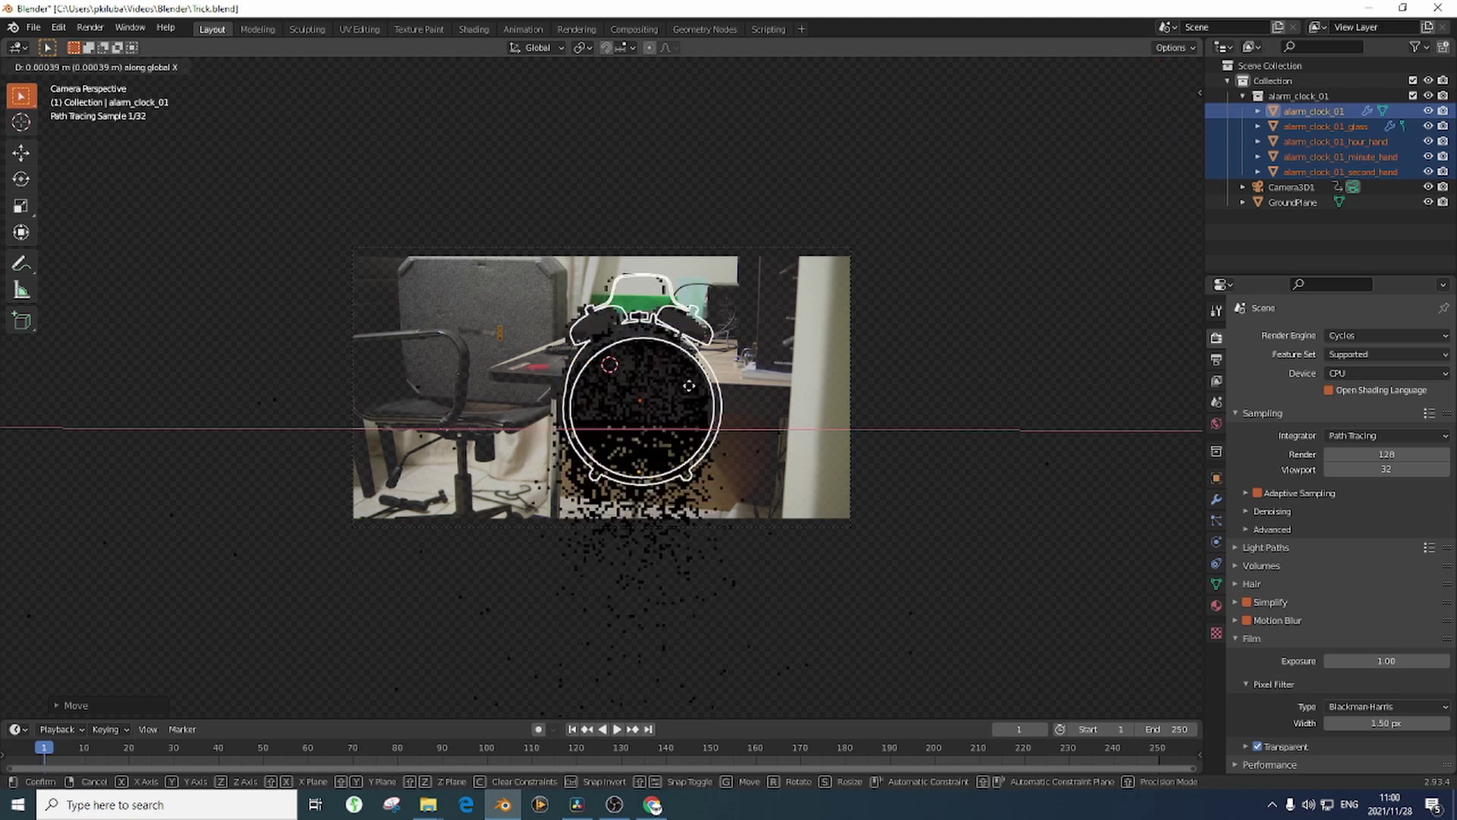
key("Escape")
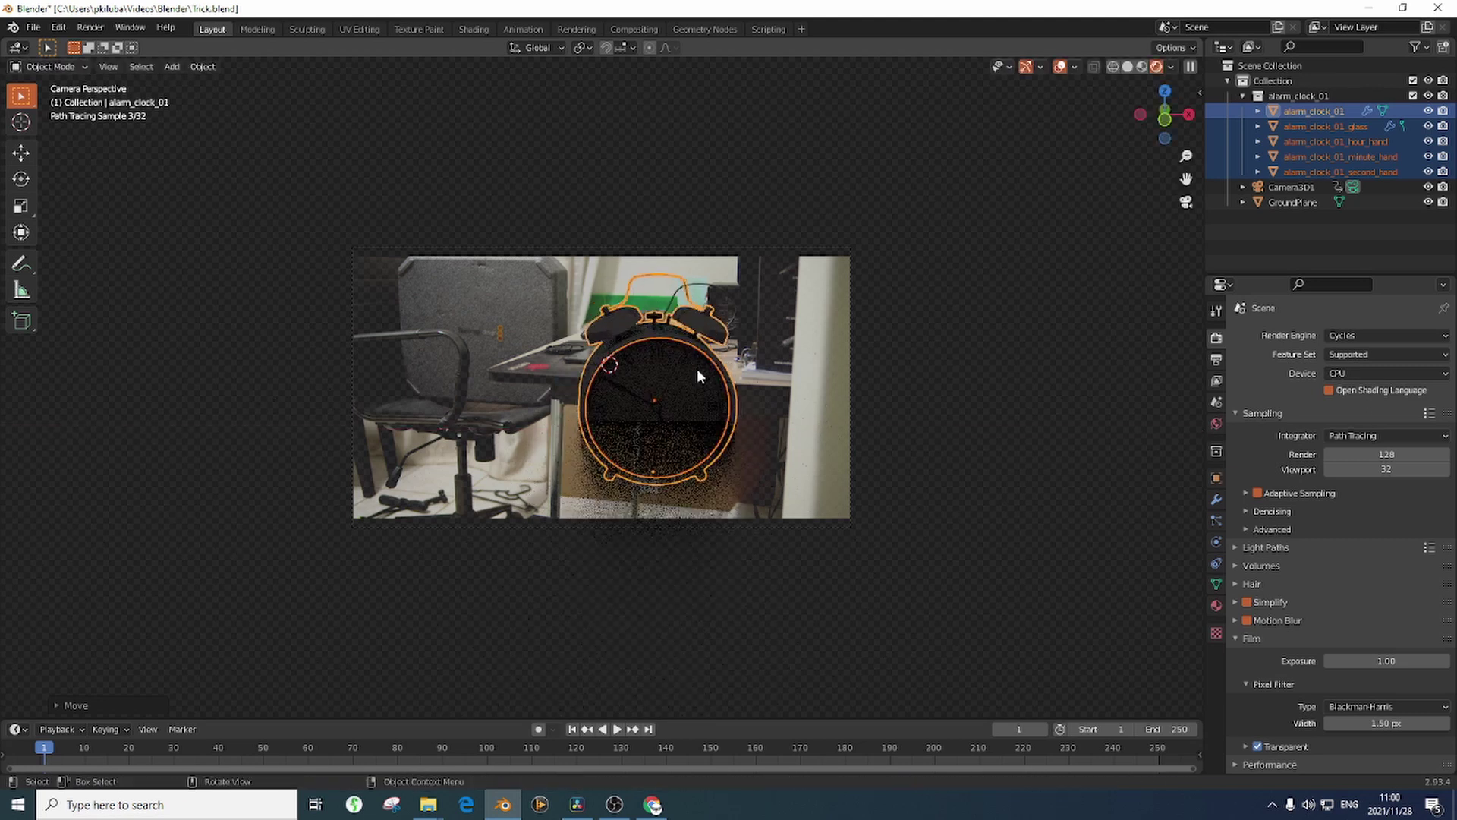
key("g")
key("y")
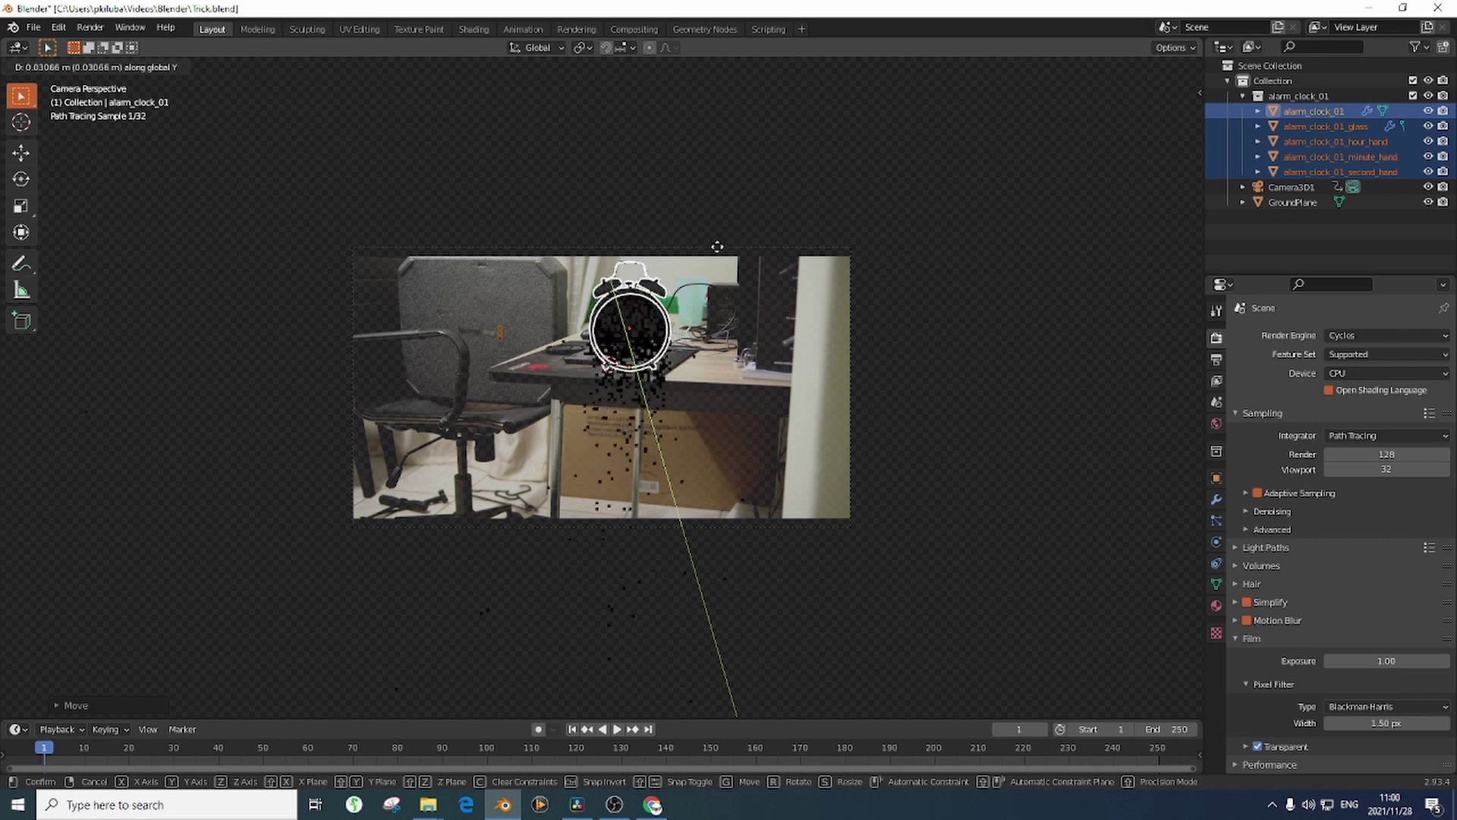
left_click(680, 223)
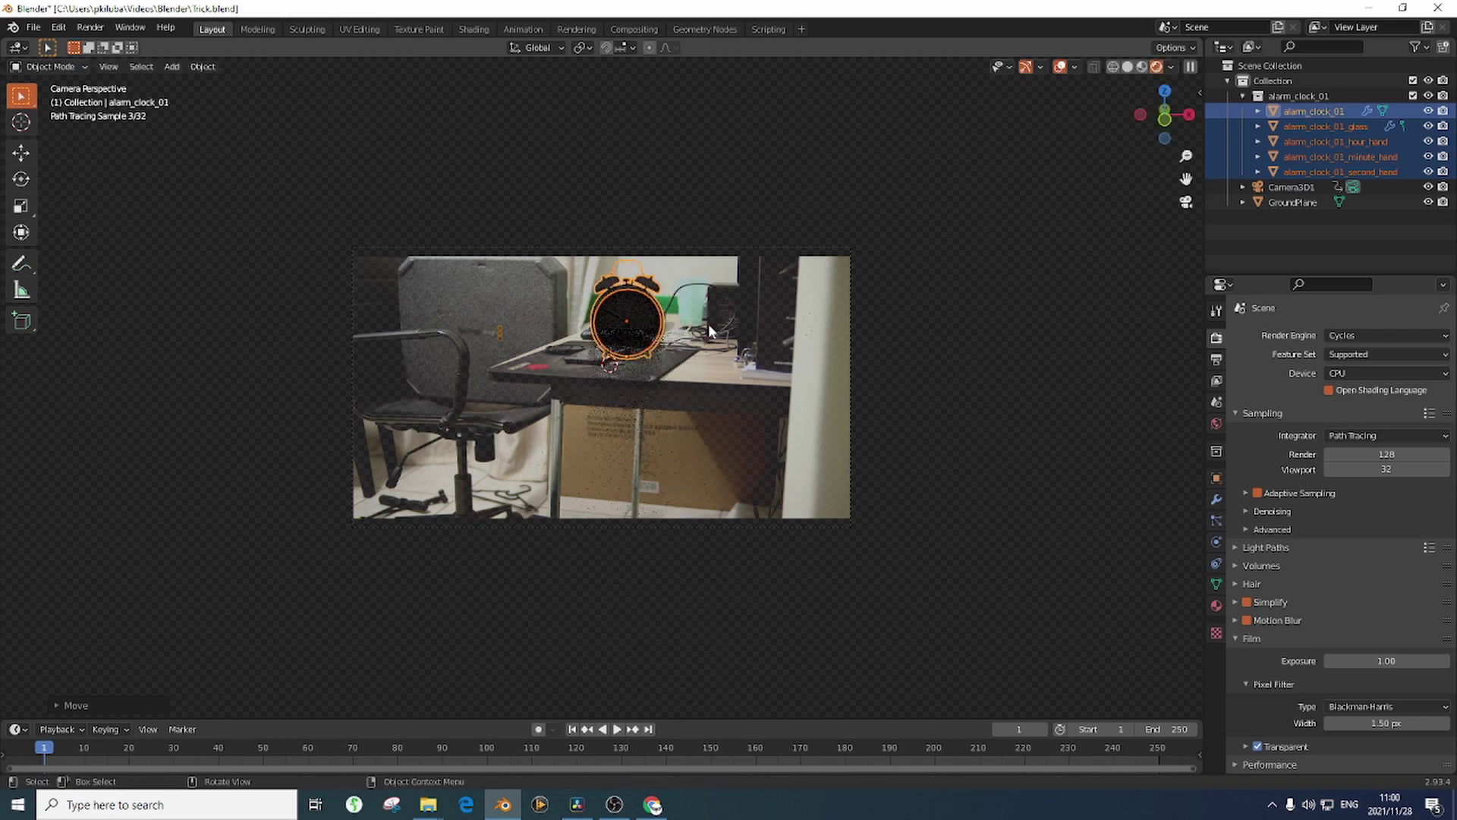
Shift the clock along X onto the desk and nudge it into its final spot
key("g")
key("x")
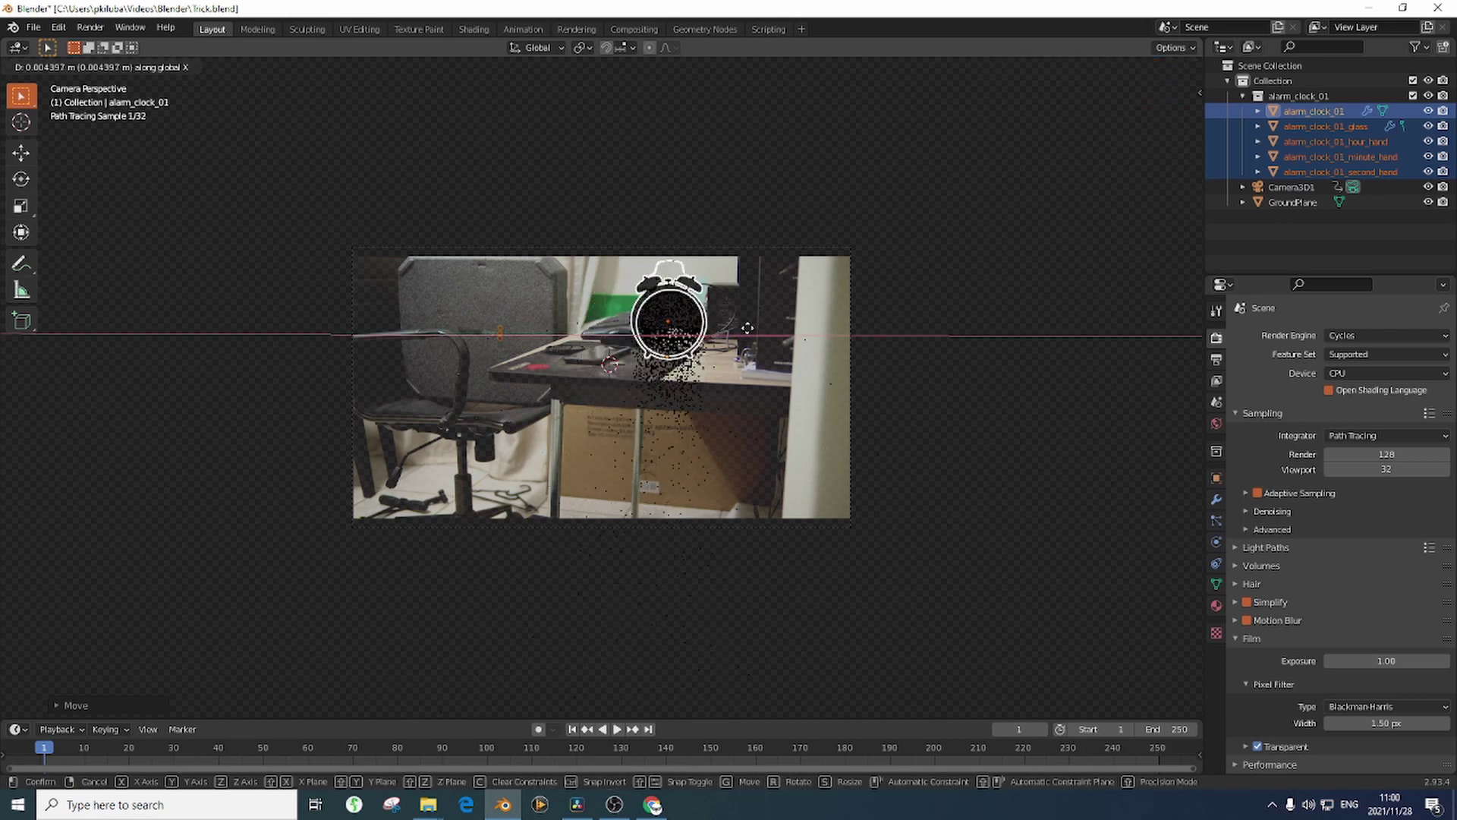
left_click(735, 329)
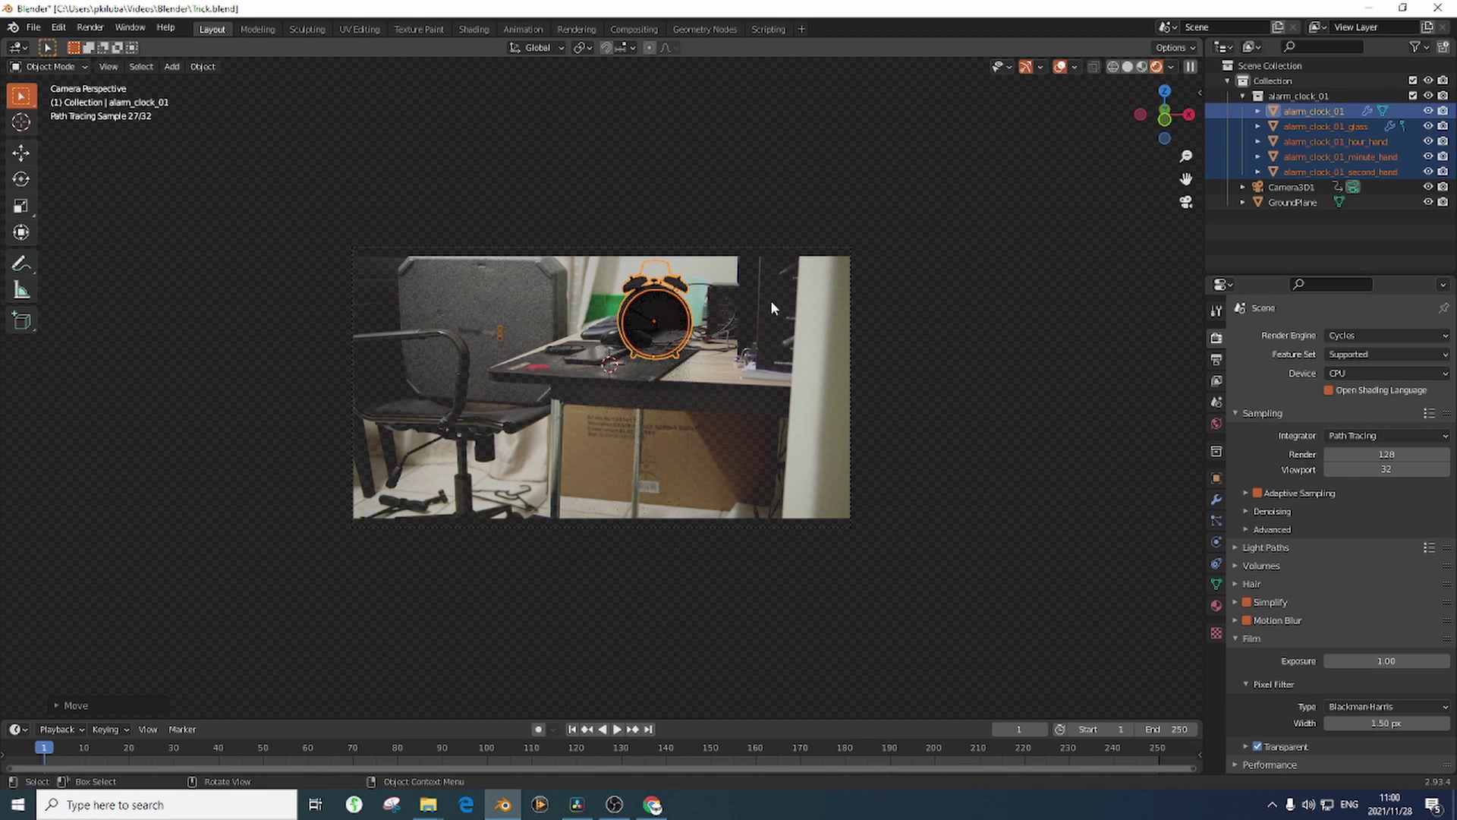
left_click(929, 308)
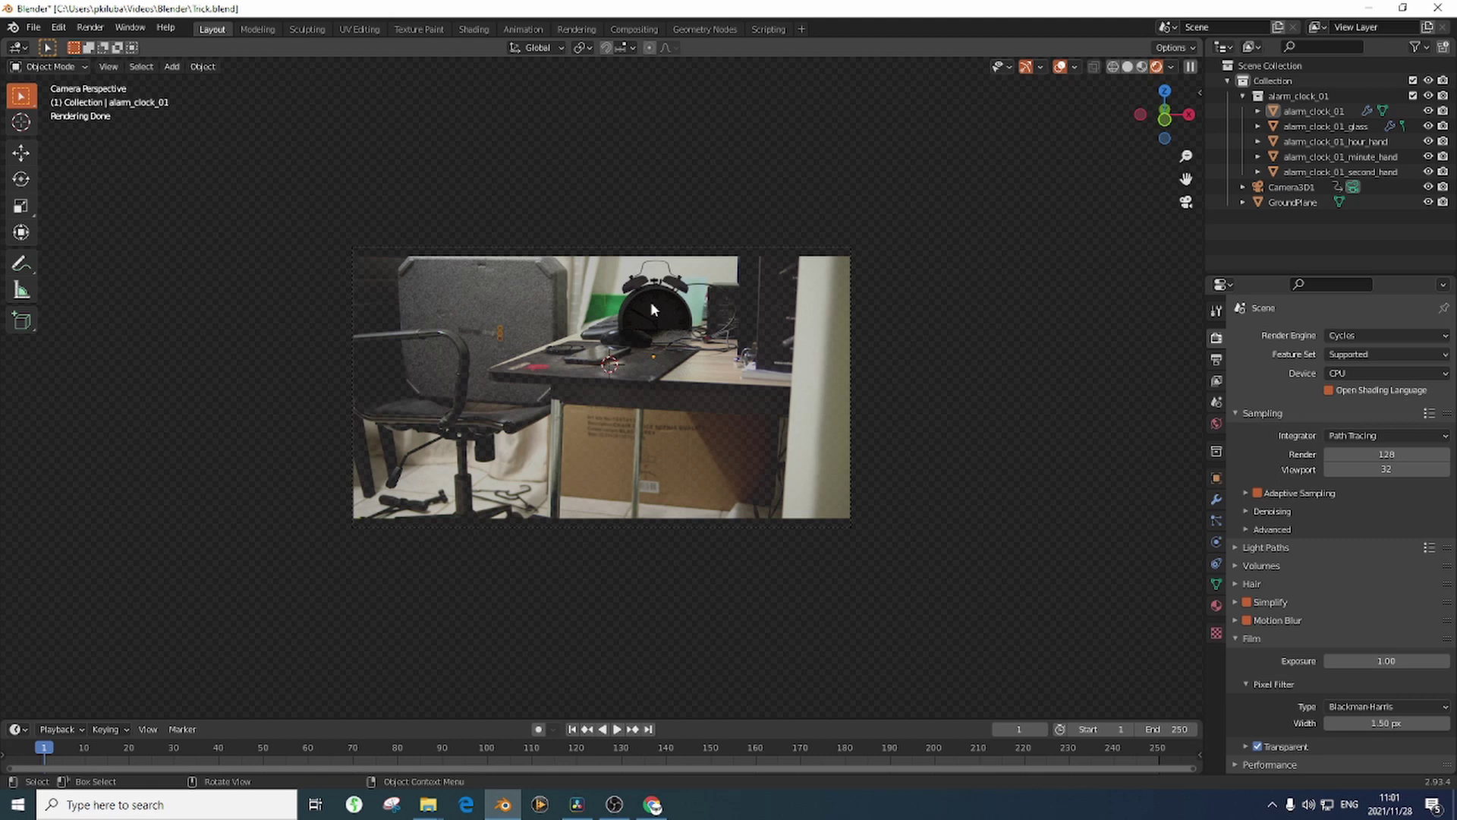
left_click_drag(651, 309, 675, 322)
scroll(774, 282, "up", 2)
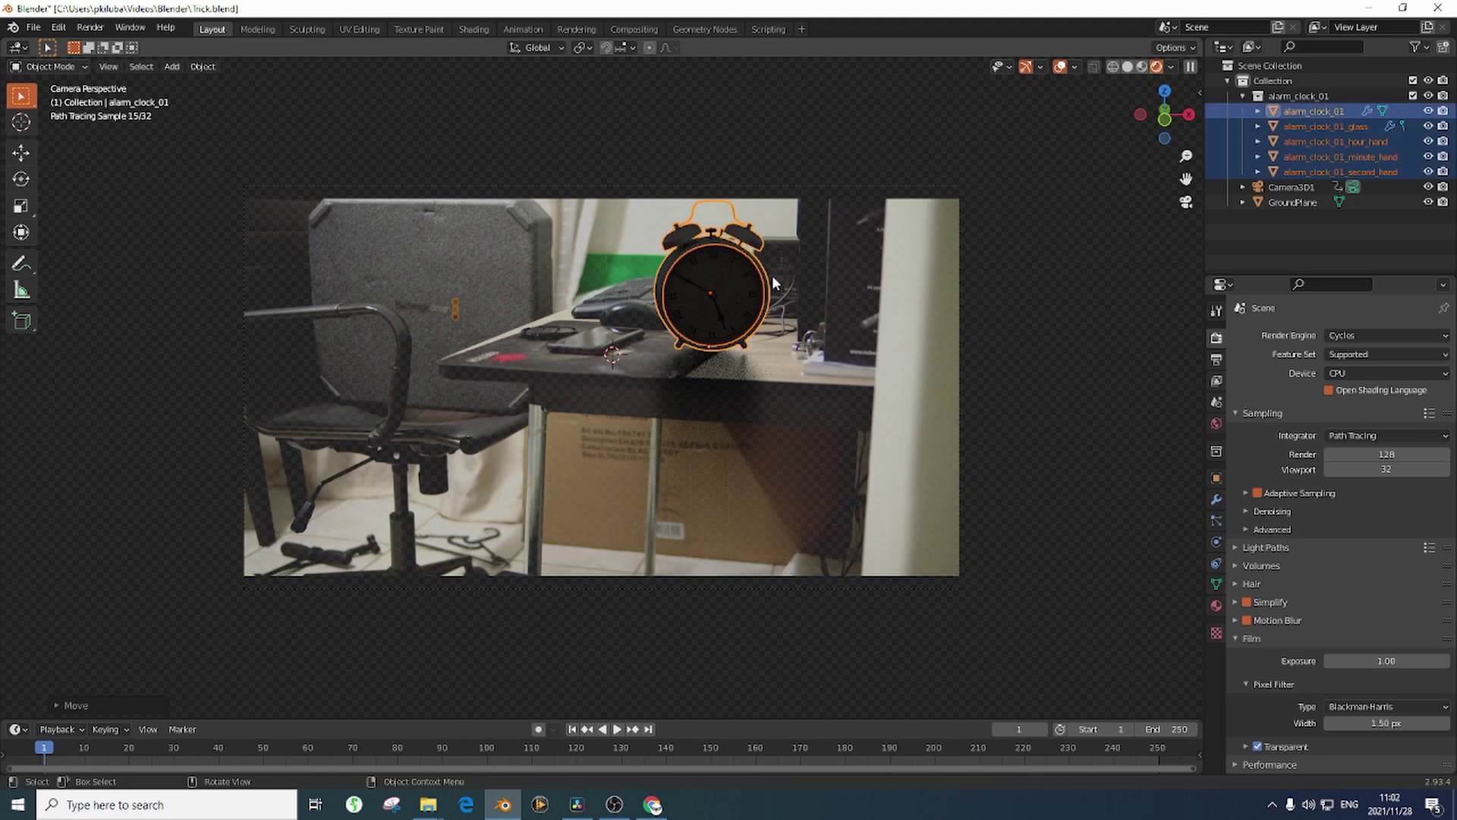
Set the World colour to an Environment Texture using studio_small_09_4k.hdr from Downloads
left_click(1216, 424)
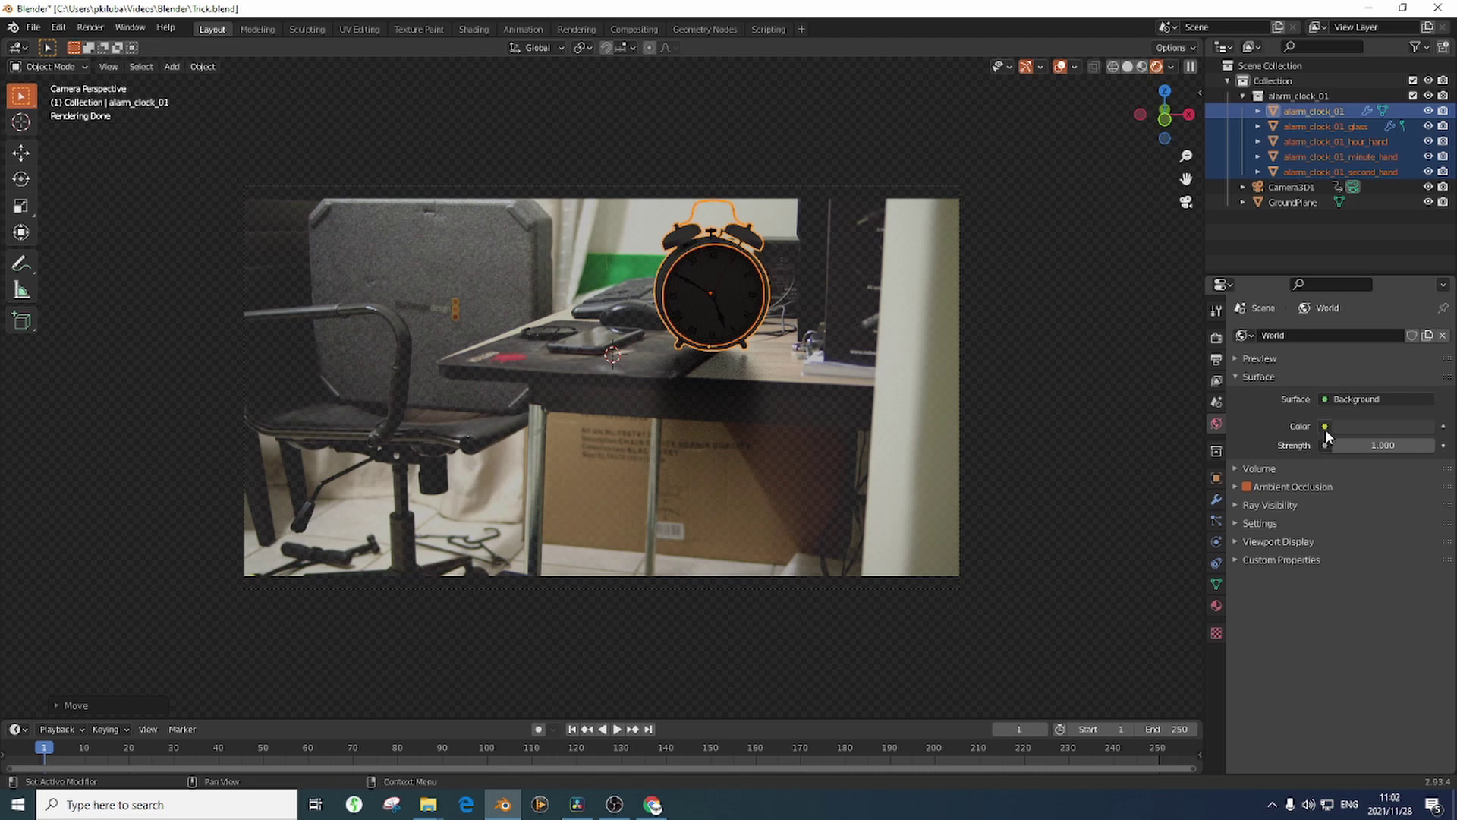
left_click(1325, 426)
left_click(1022, 493)
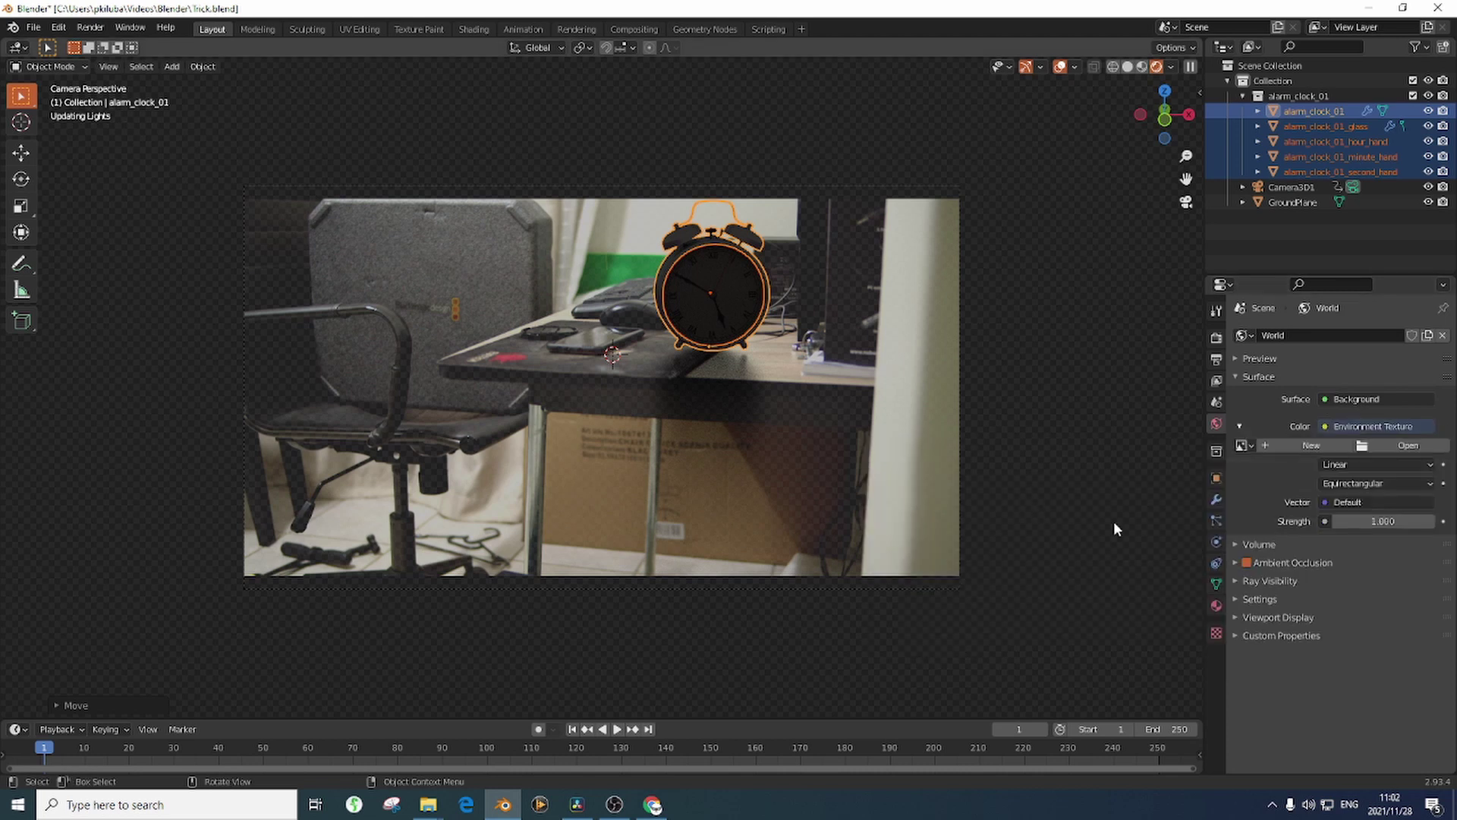
left_click(1405, 446)
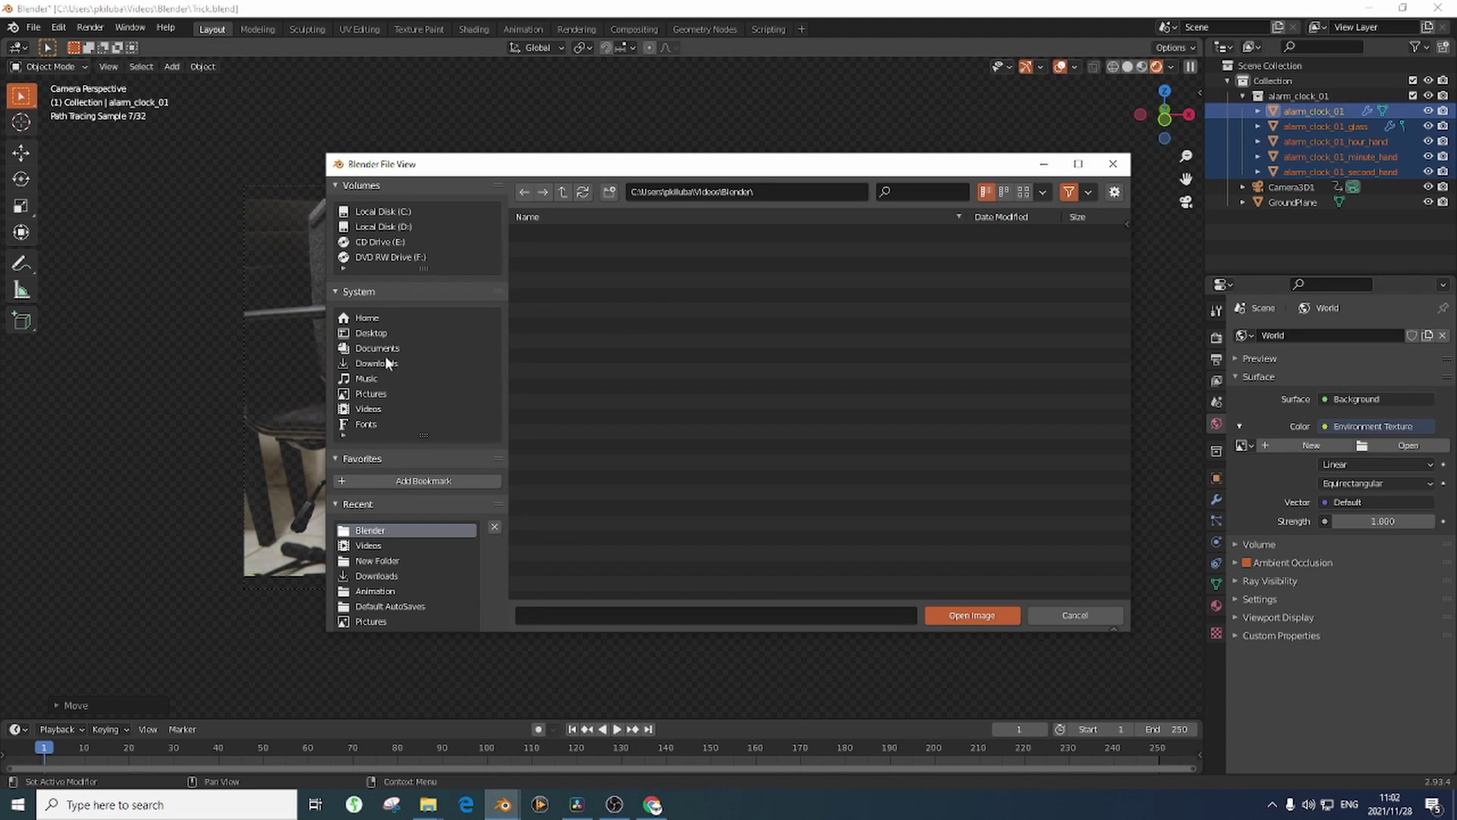
left_click(386, 357)
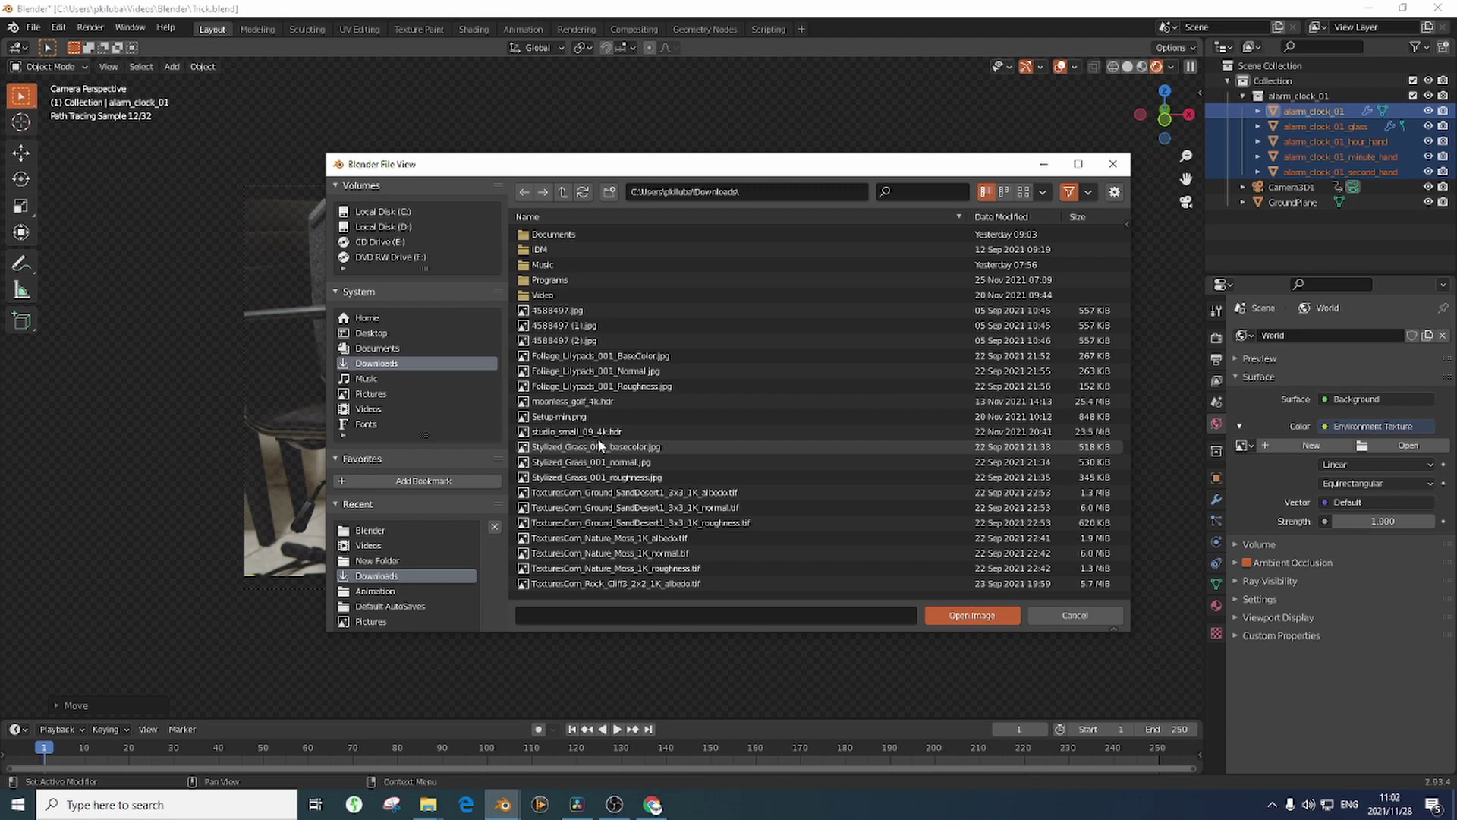
left_click(577, 431)
left_click(979, 613)
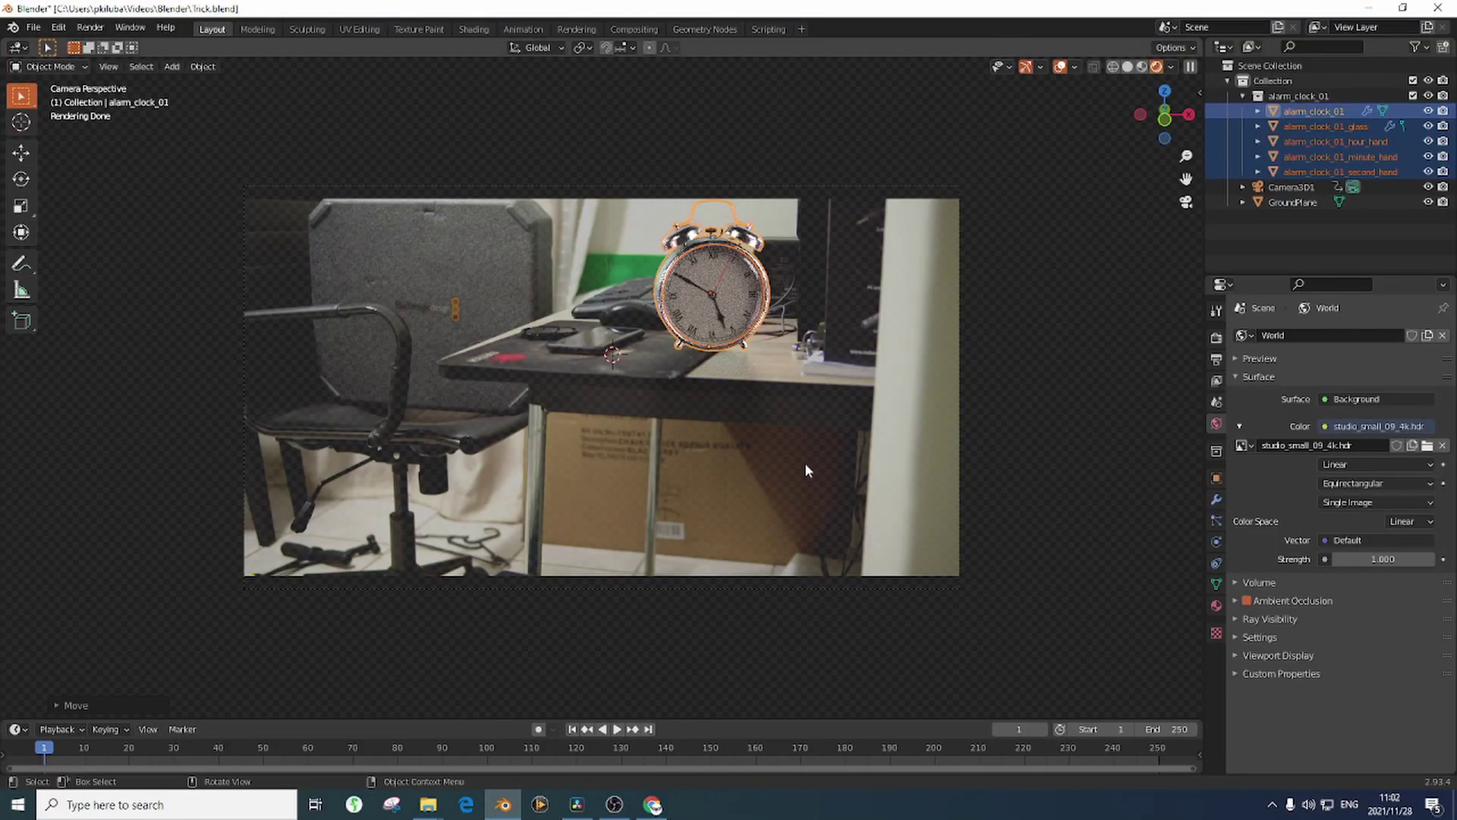
scroll(763, 374, "up", 2)
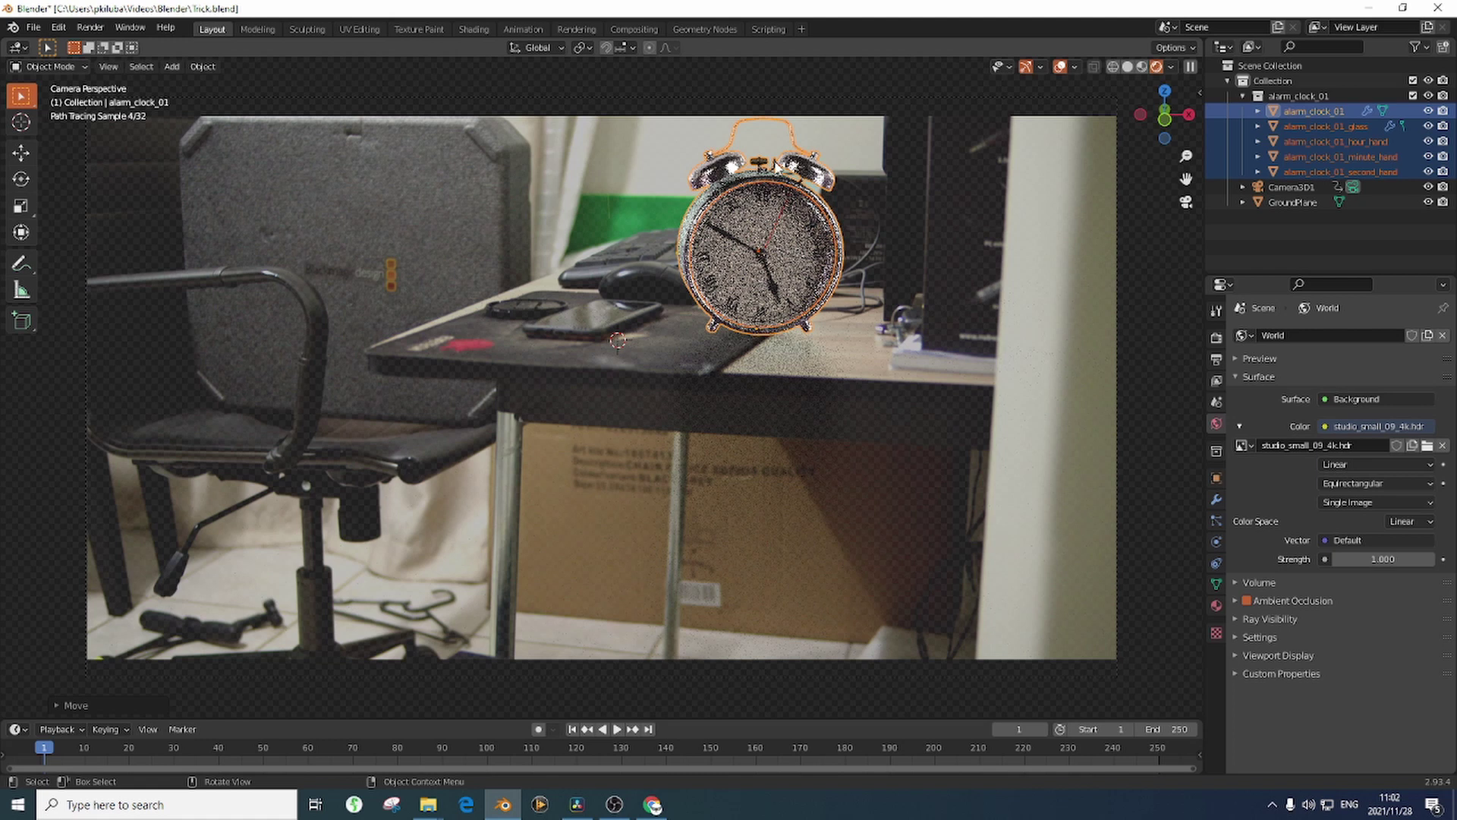
Switch the render engine to Eevee
left_click(1218, 339)
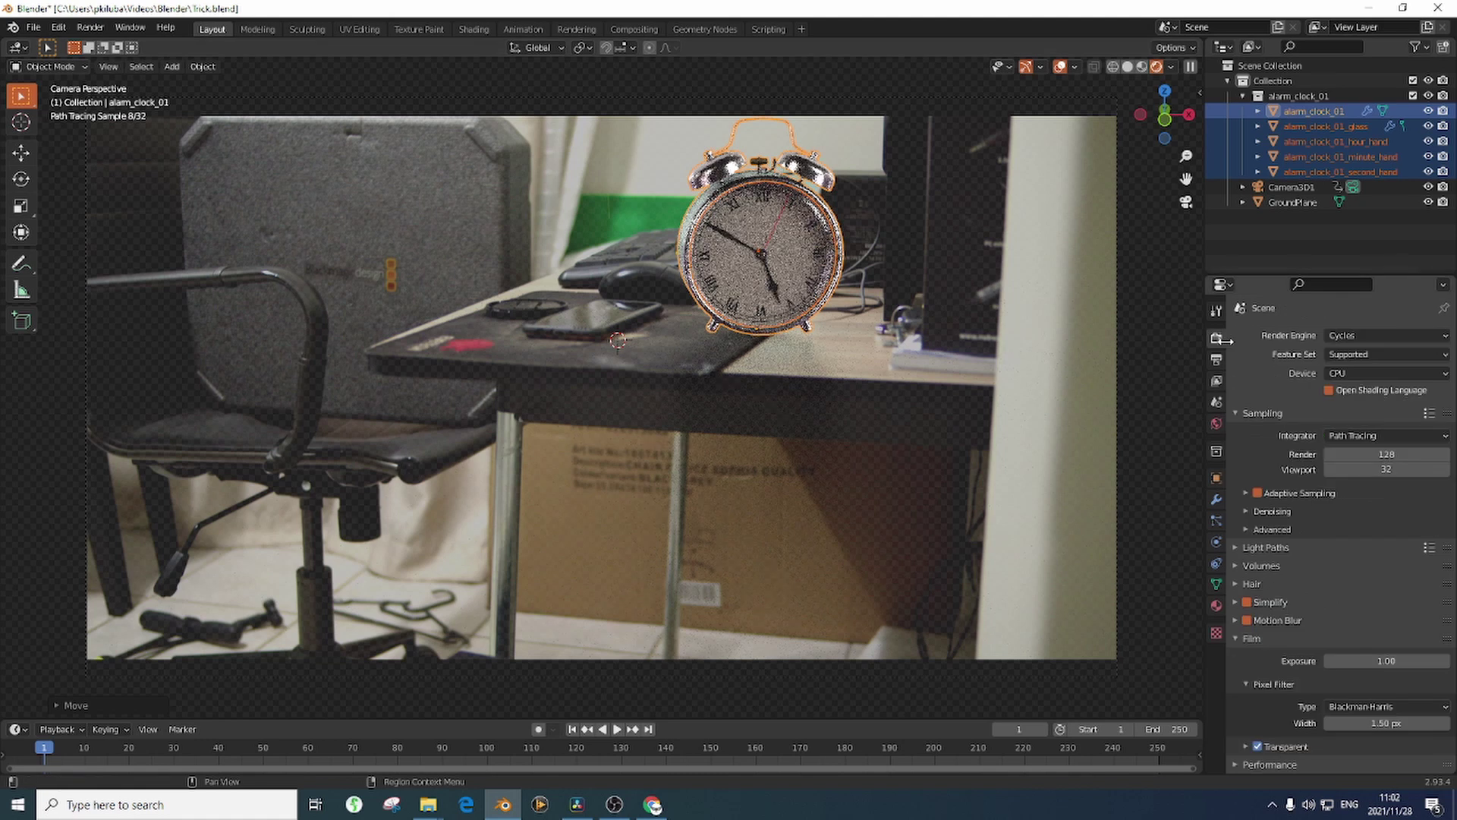
left_click(1358, 334)
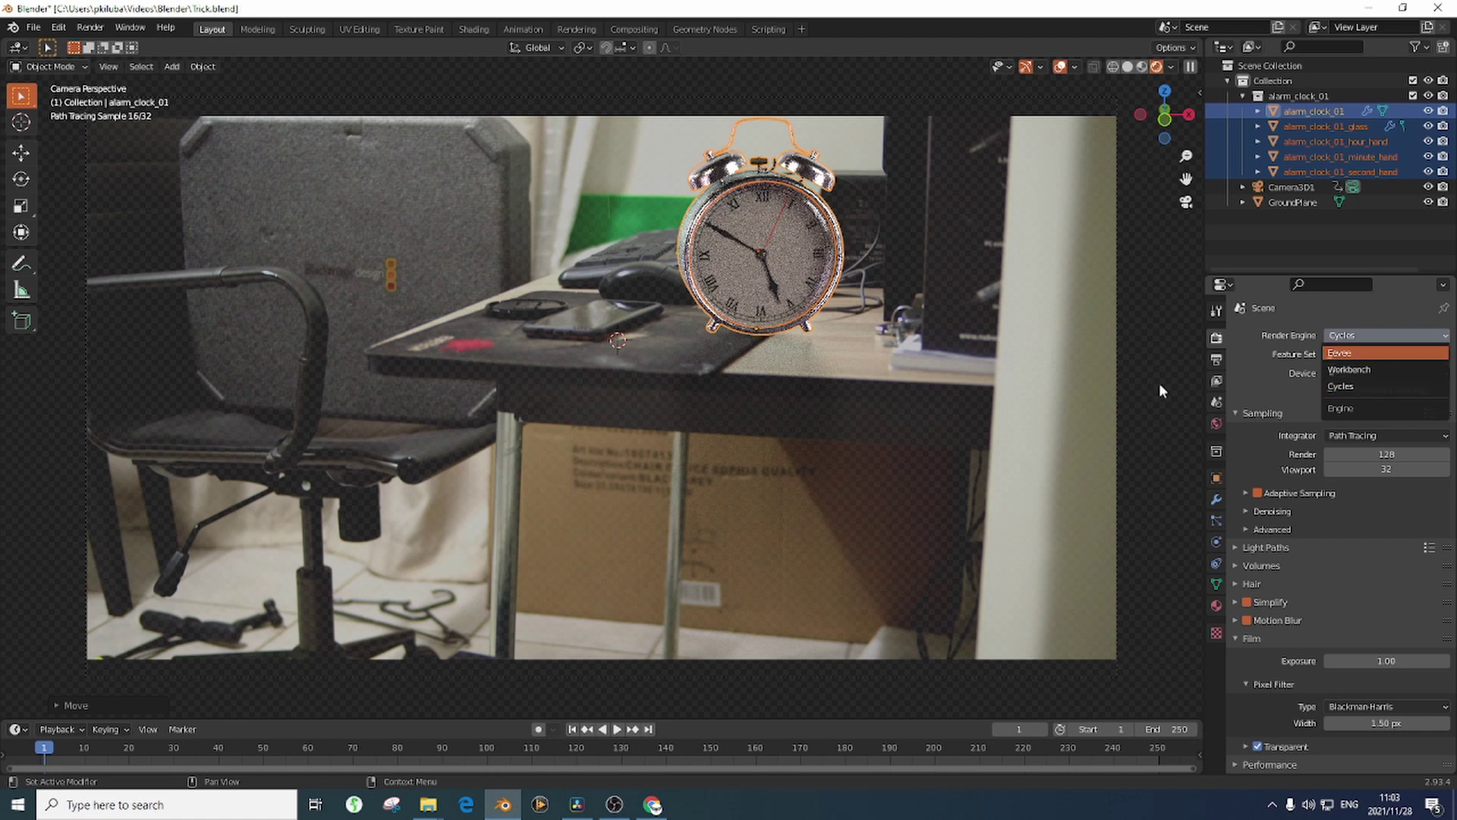
left_click(1343, 354)
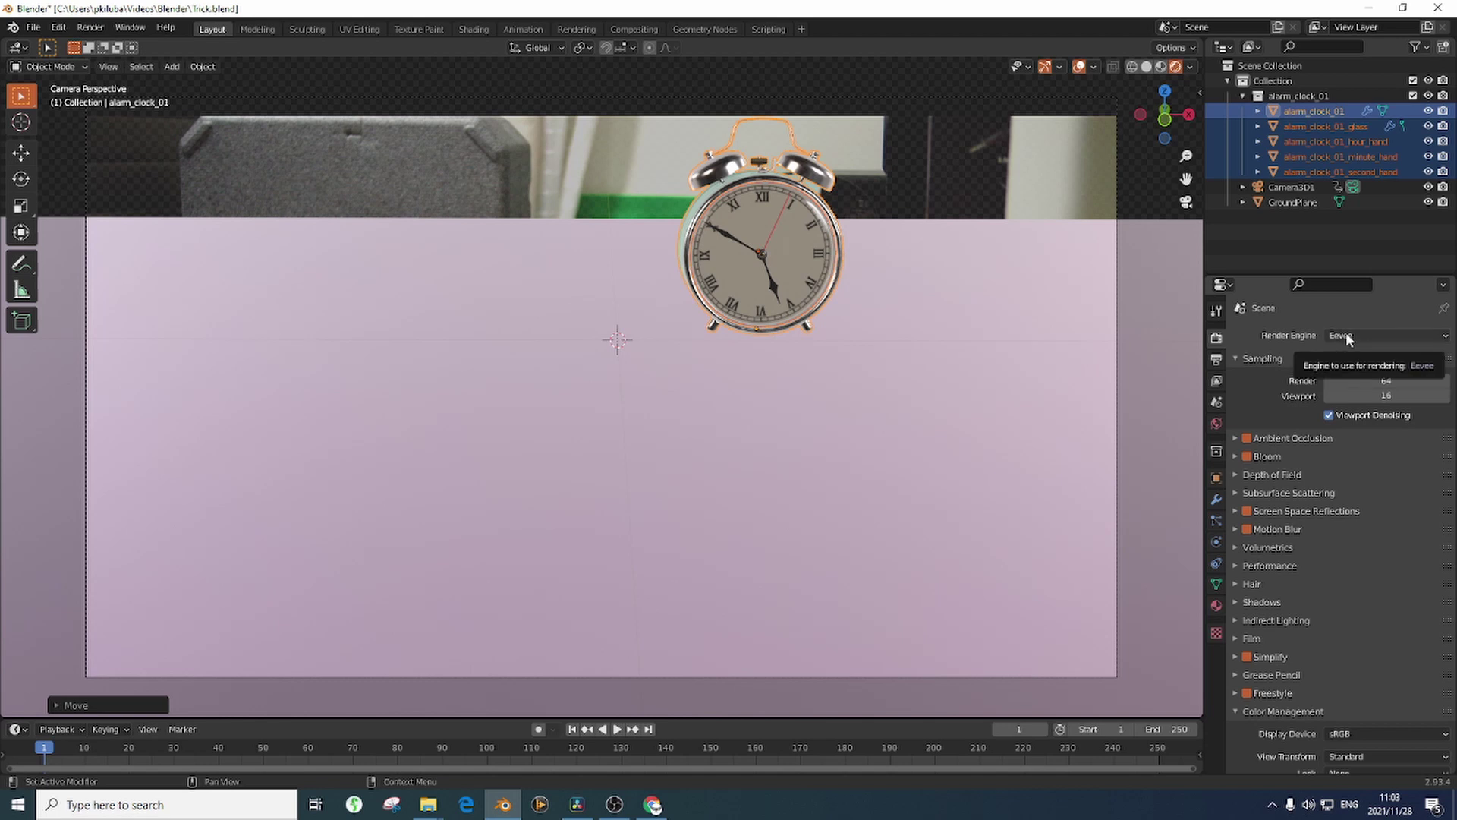
Hide the ground plane, play the camera animation, and scrub to frame 51
left_click(1061, 354)
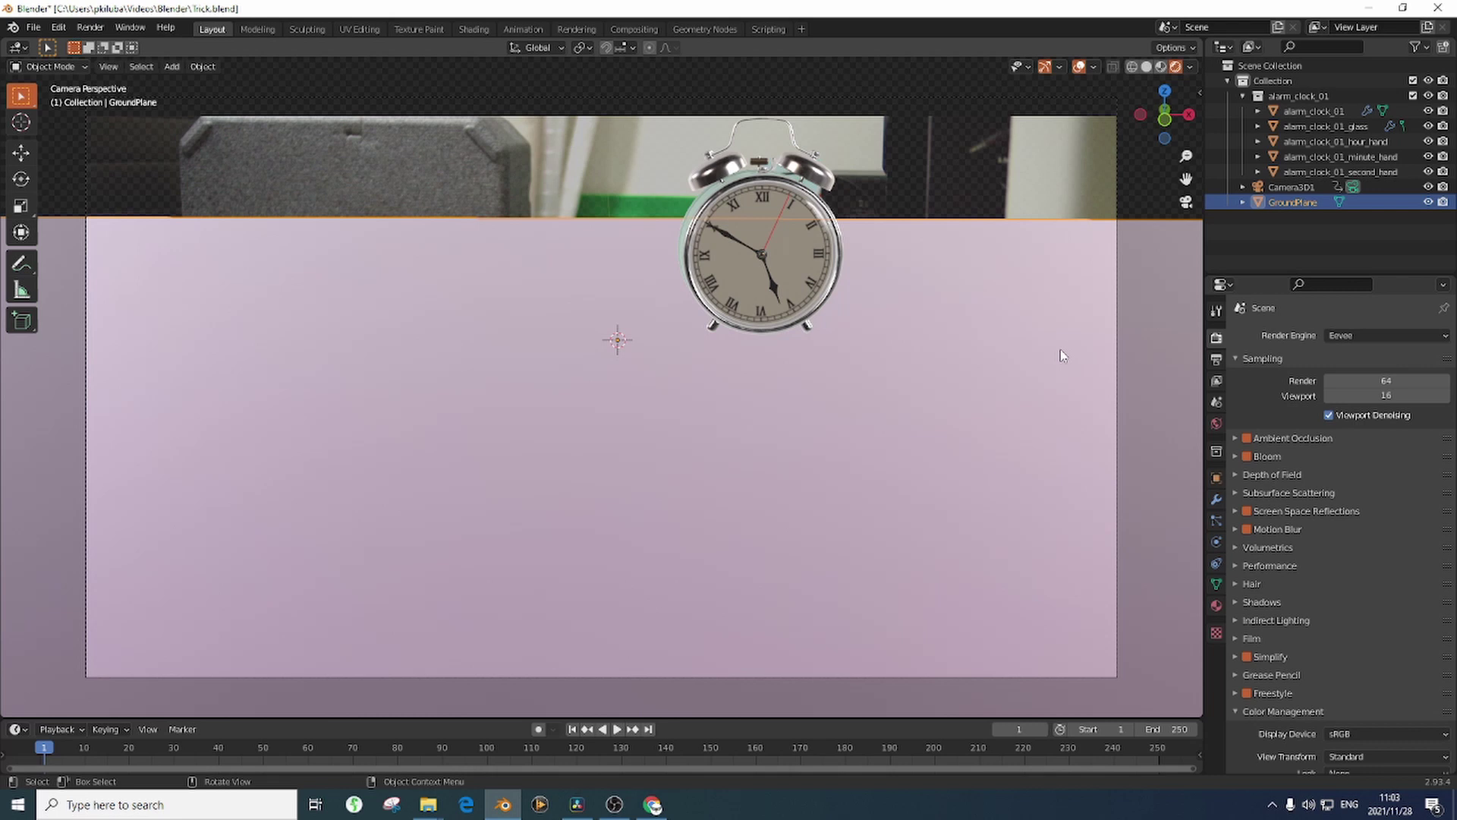
key("h")
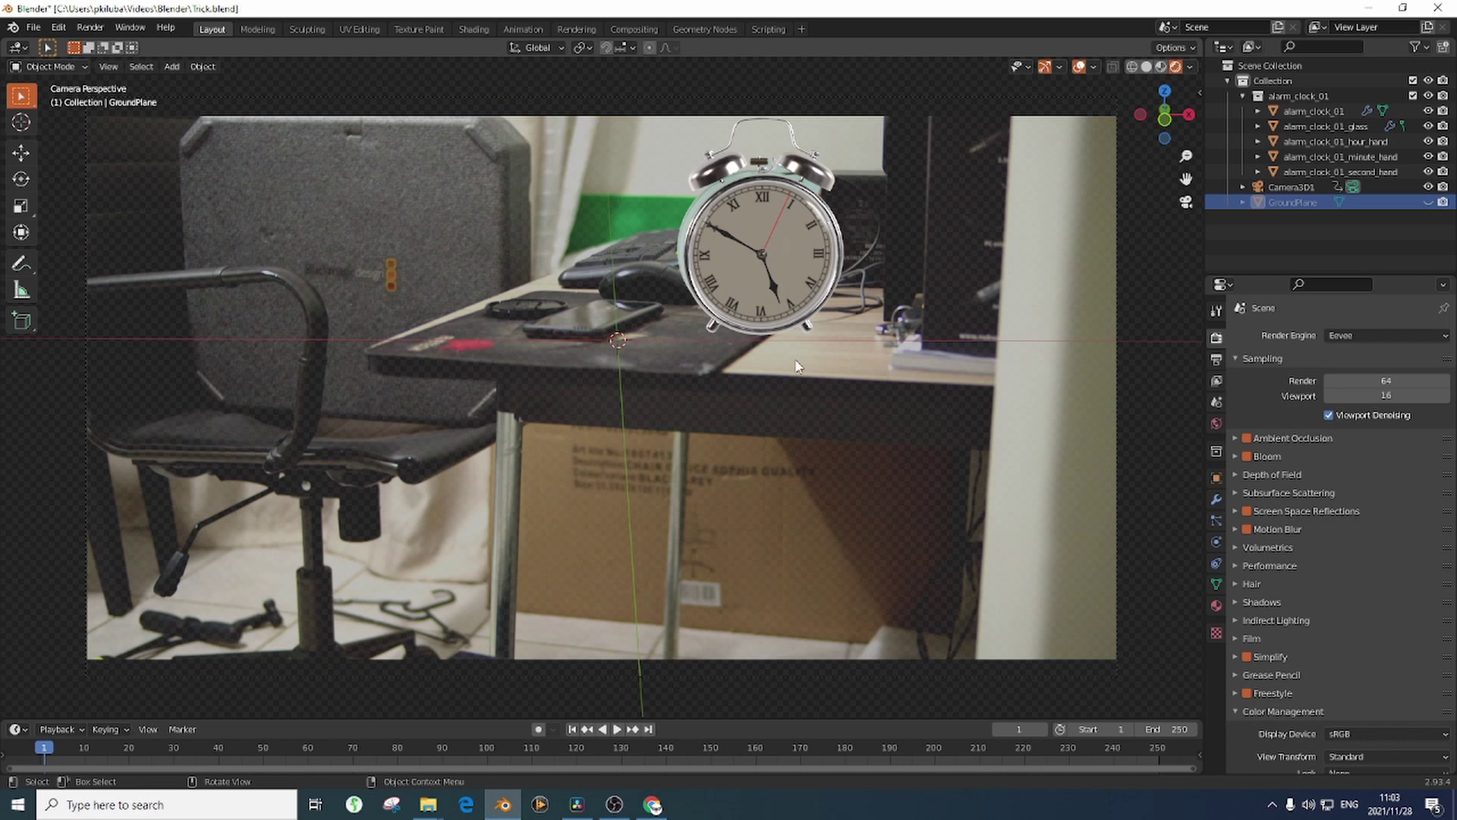
key("space")
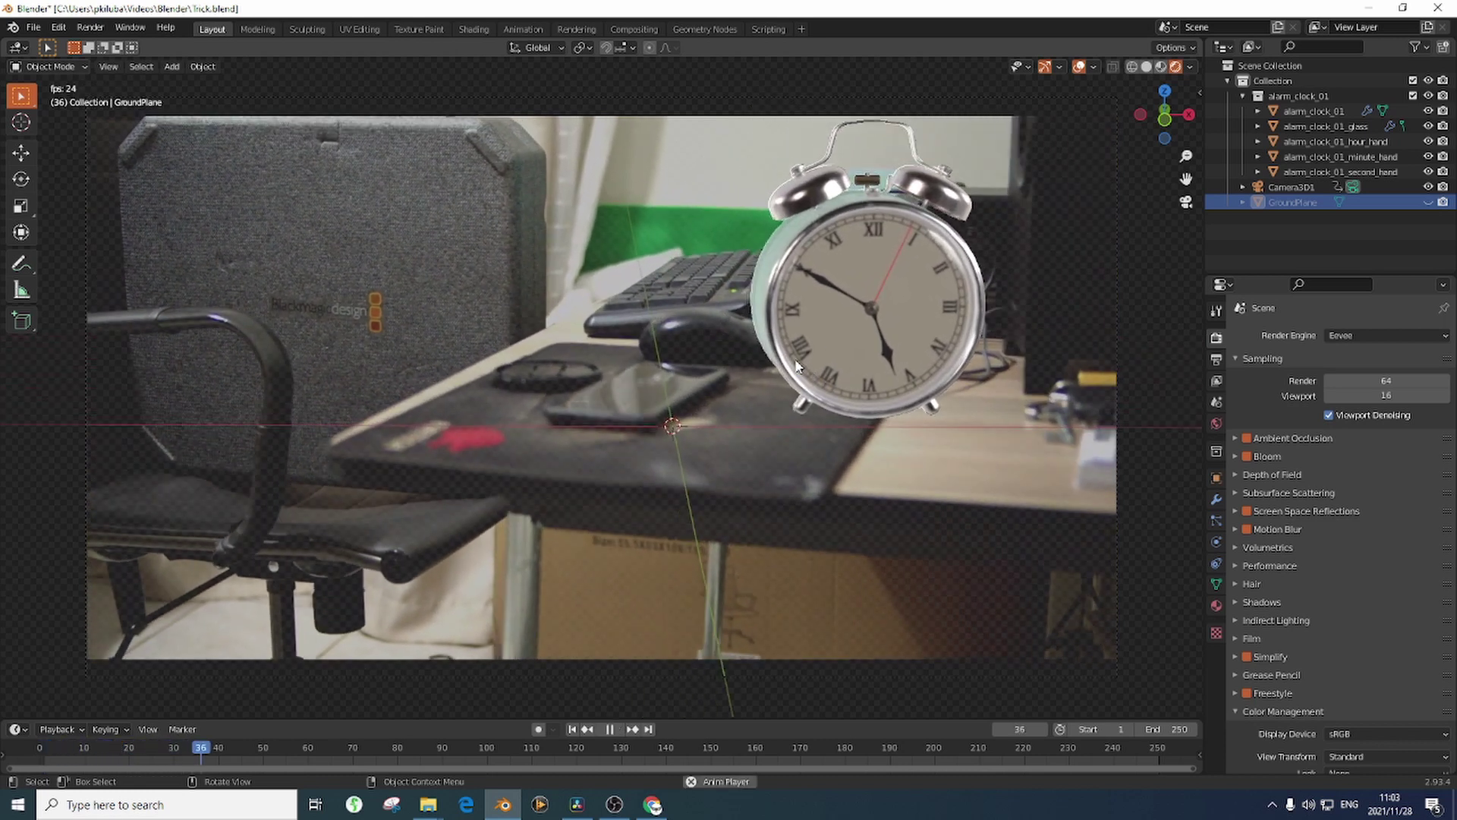
key("space")
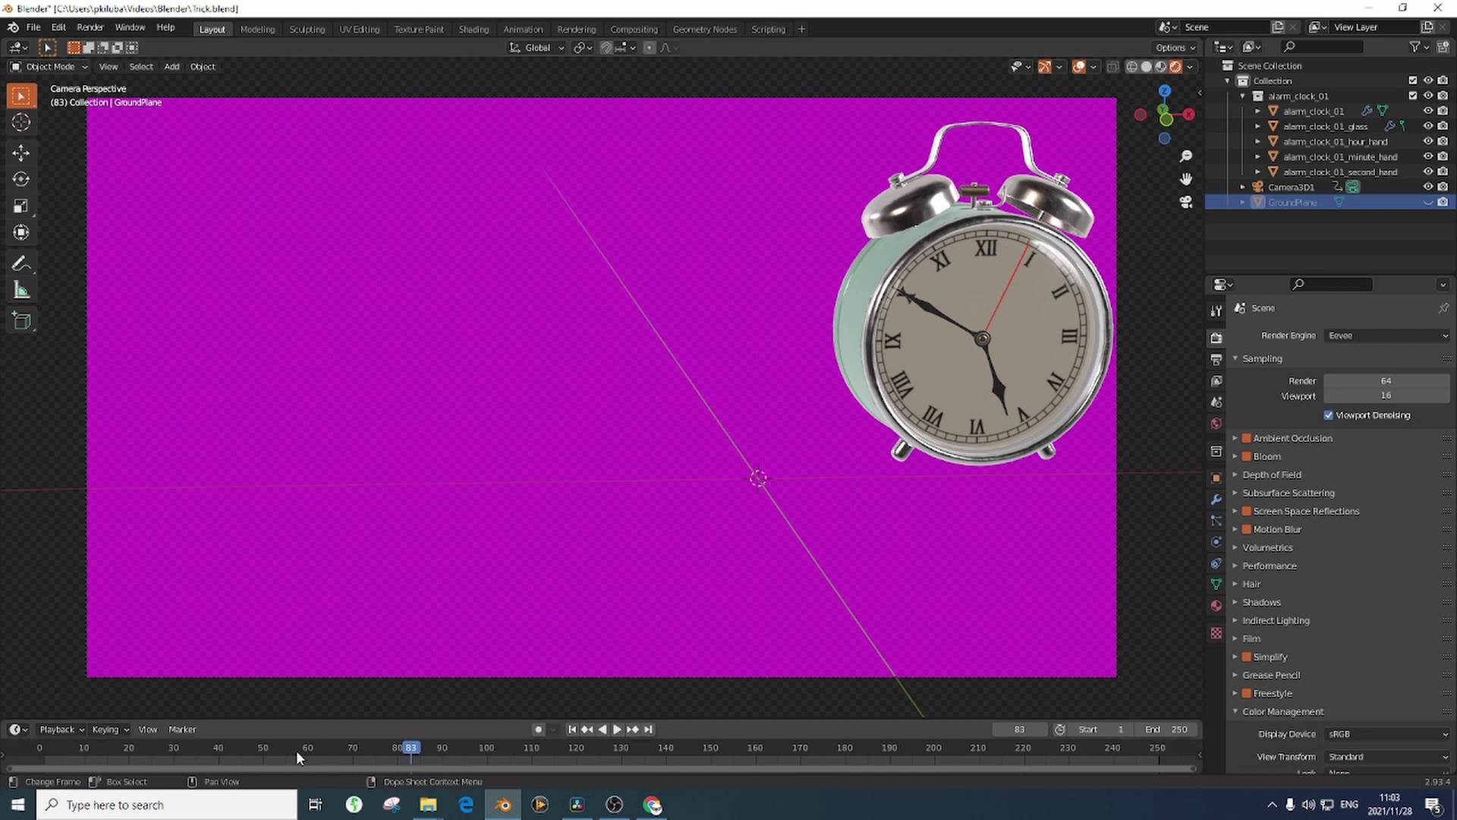
left_click_drag(296, 750, 266, 750)
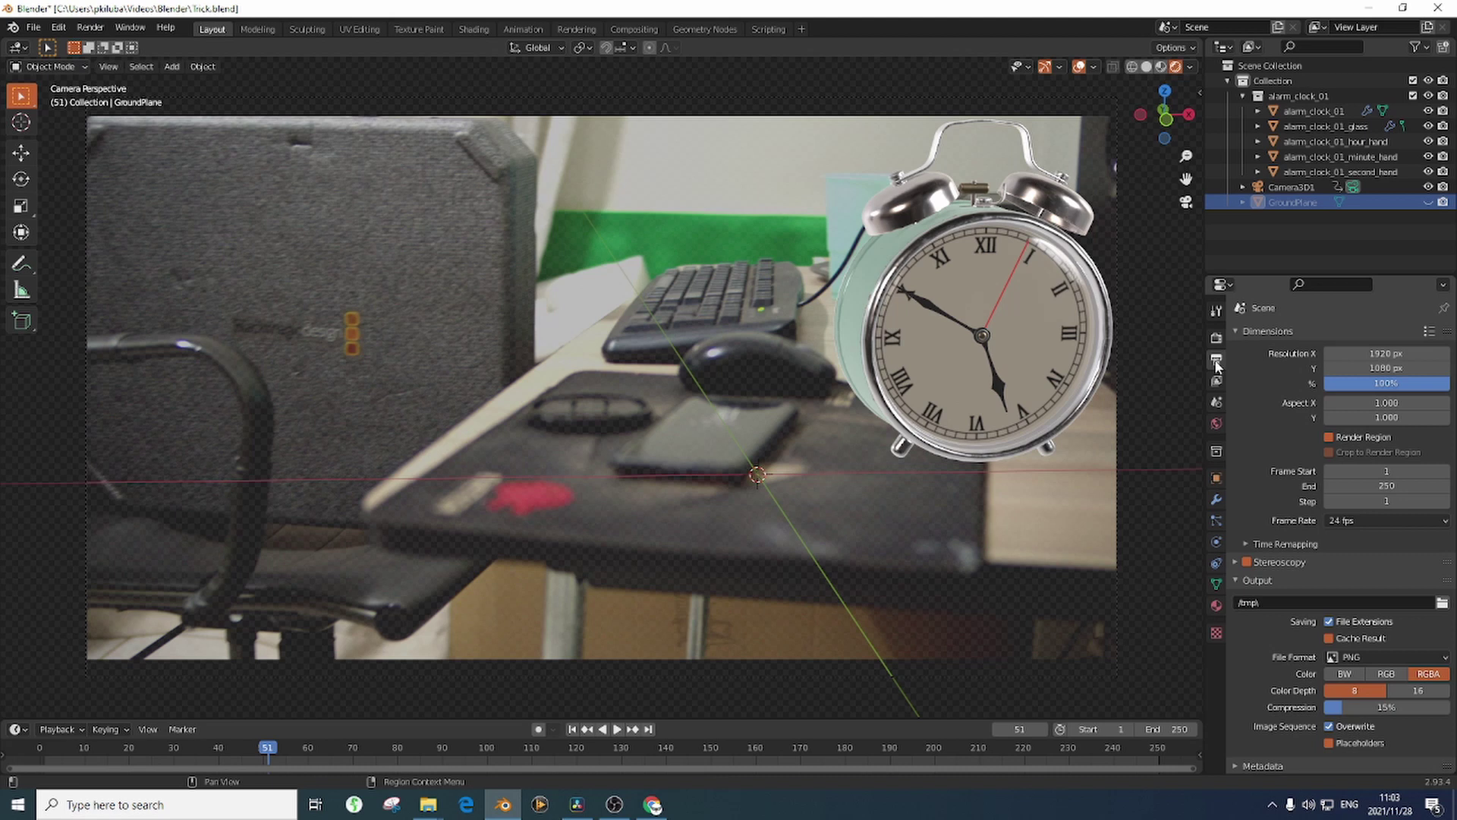
Set the scene end frame to 51 and play back the shortened animation
left_click(1404, 487)
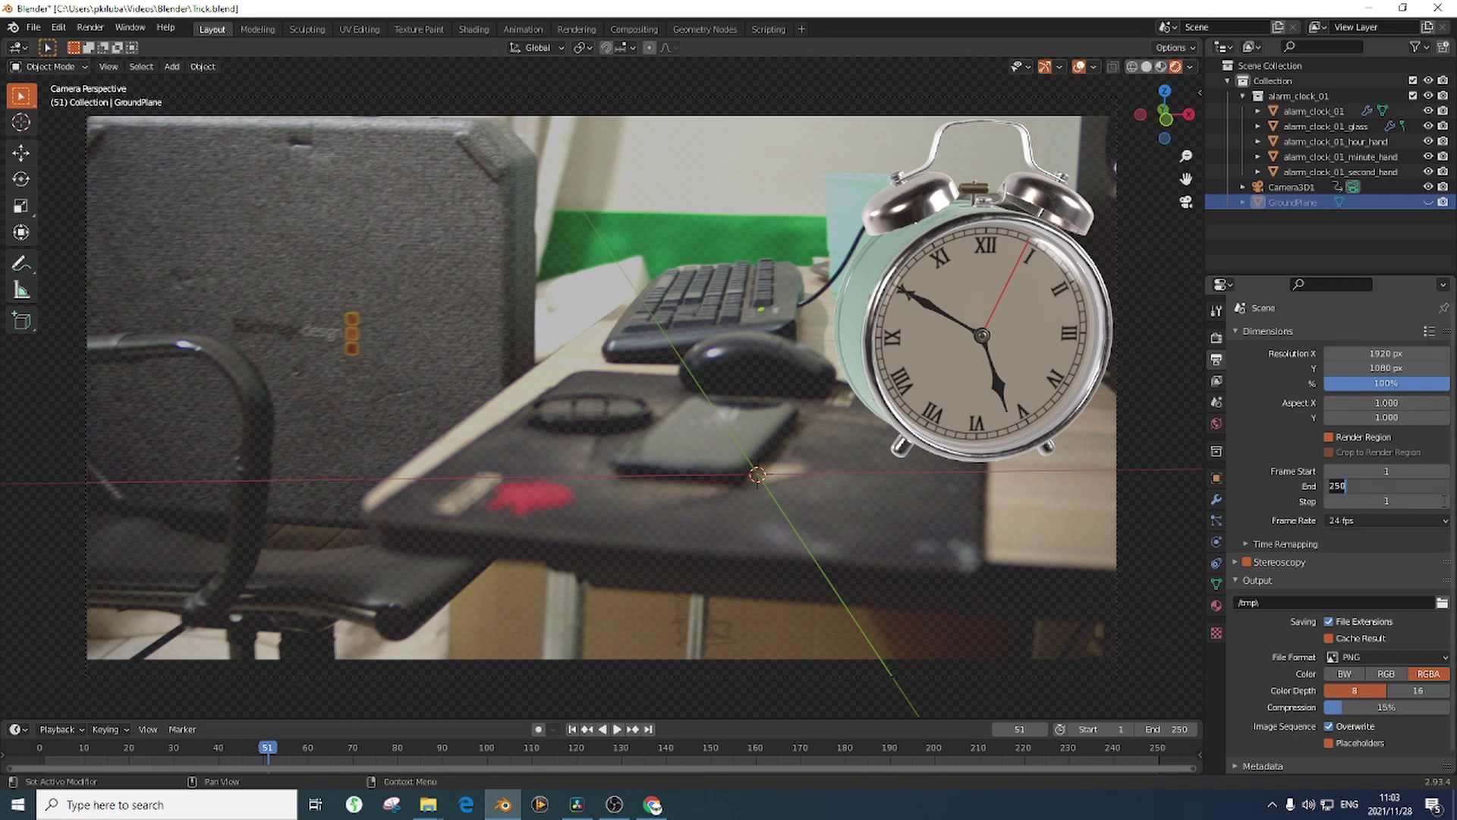
key("Return")
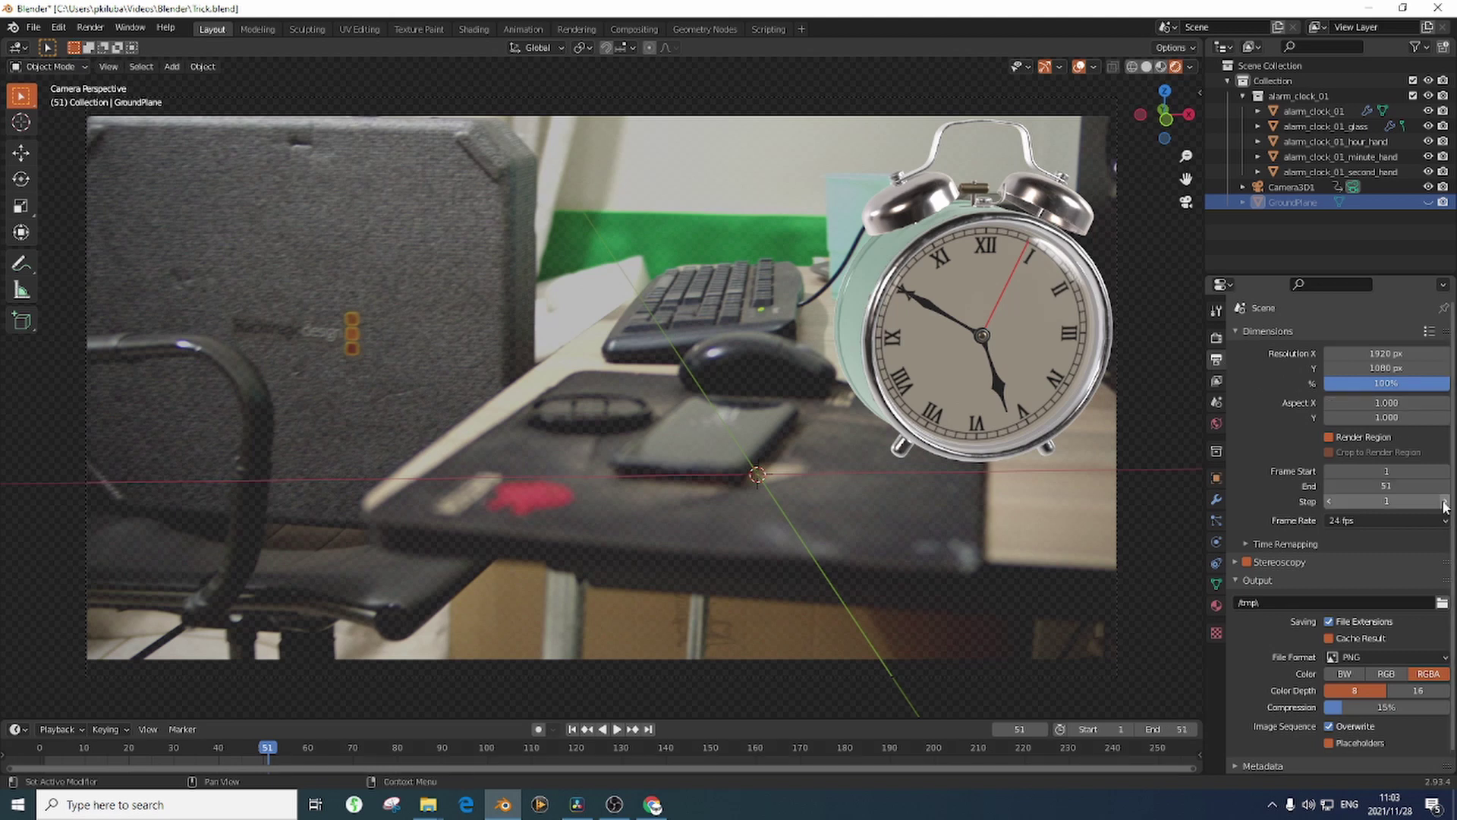
left_click(618, 730)
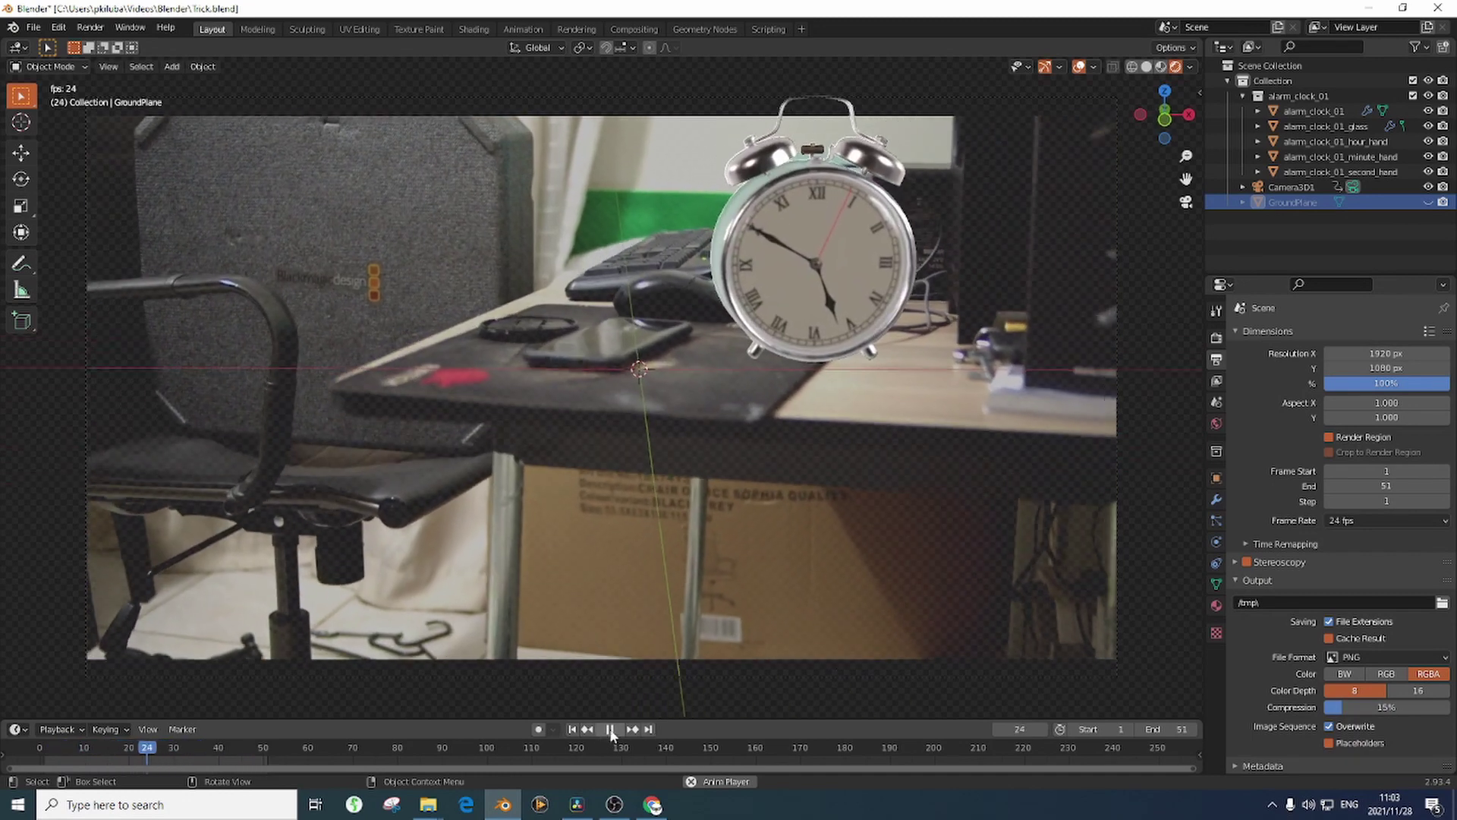
left_click(609, 729)
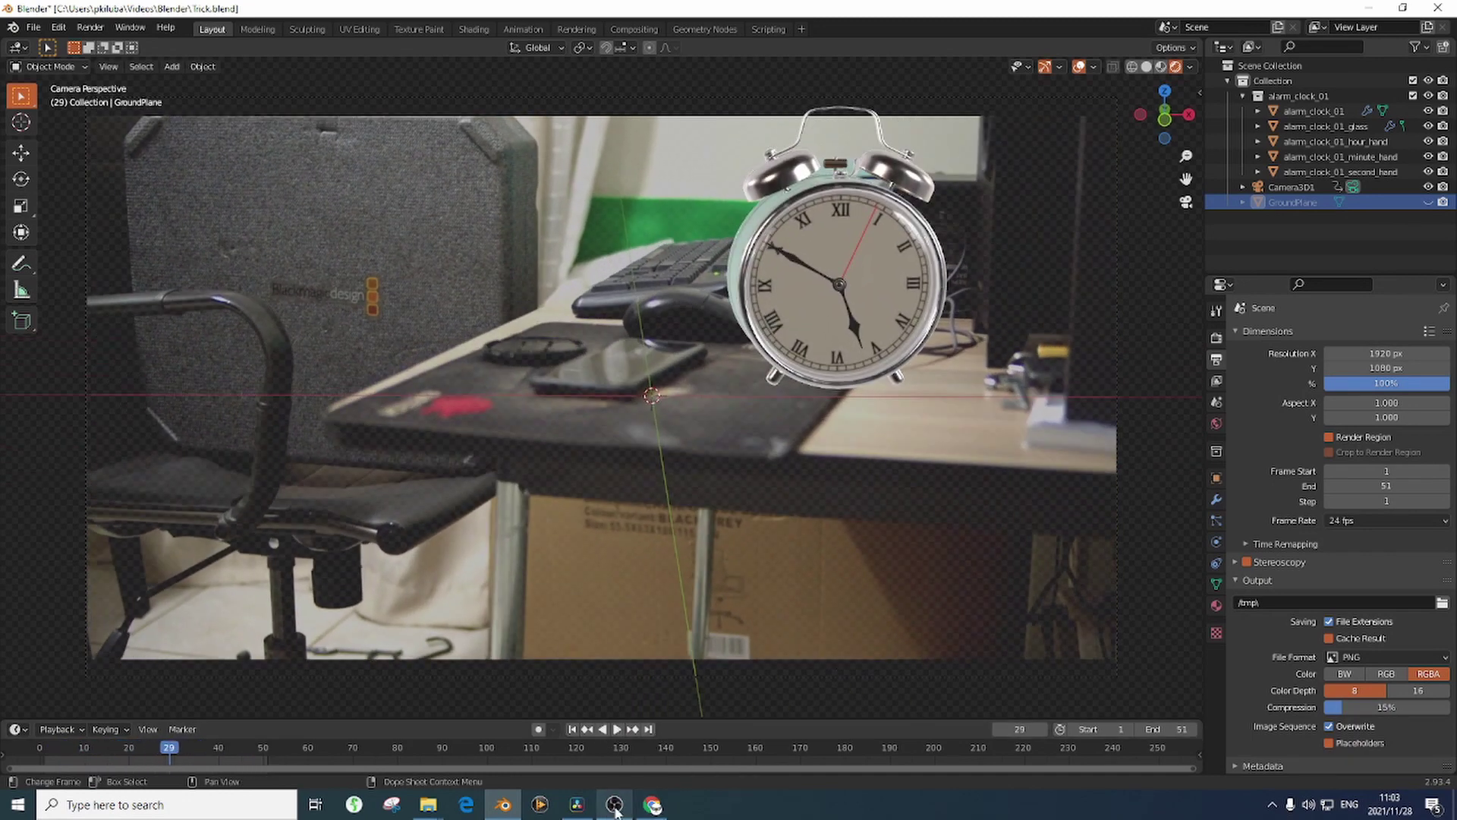
Check the colormanagement folder and open the Display Device list under Color Management
scroll(1336, 586, "down", 1)
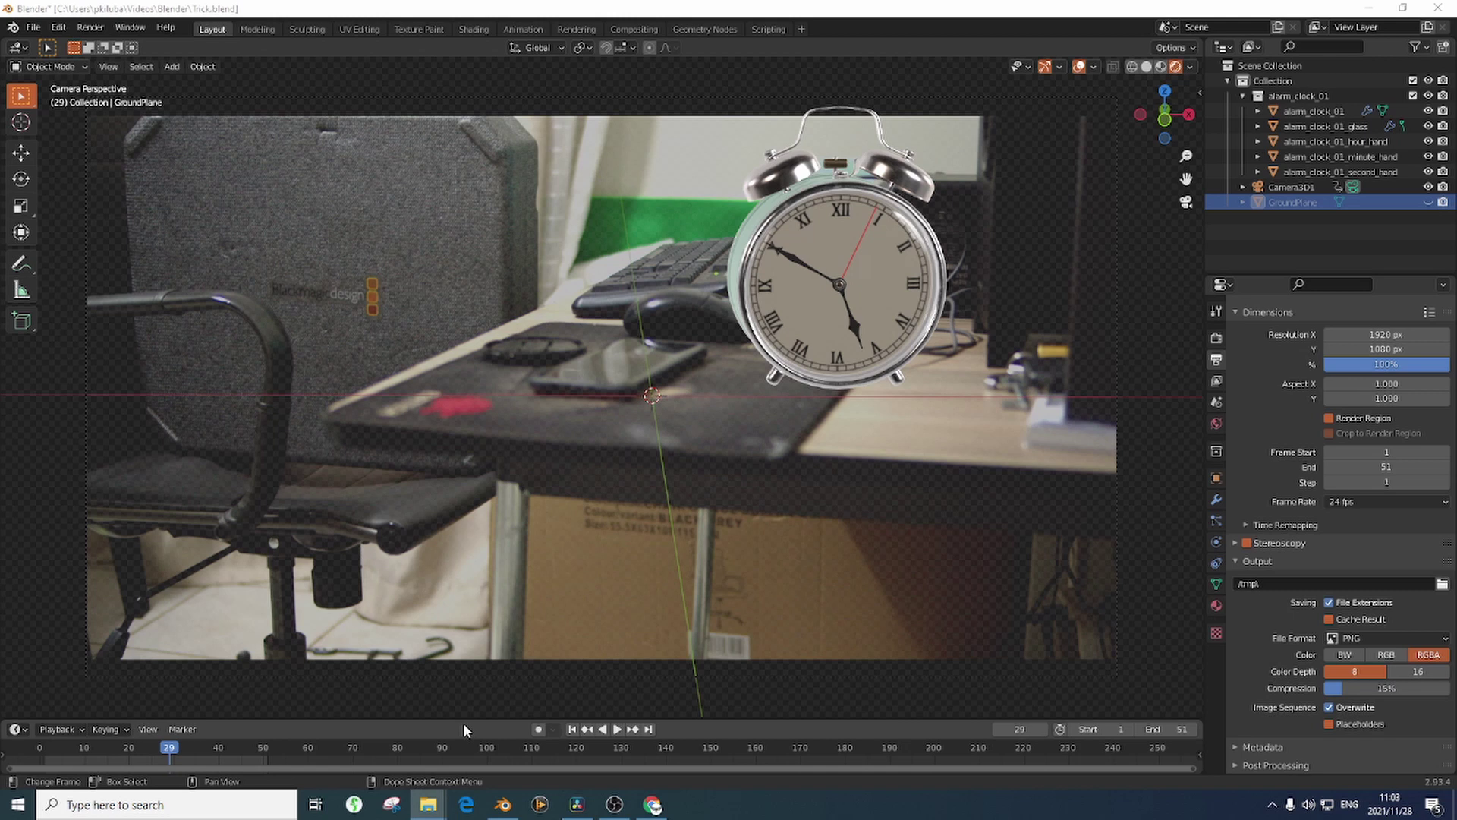
key("alt+Tab")
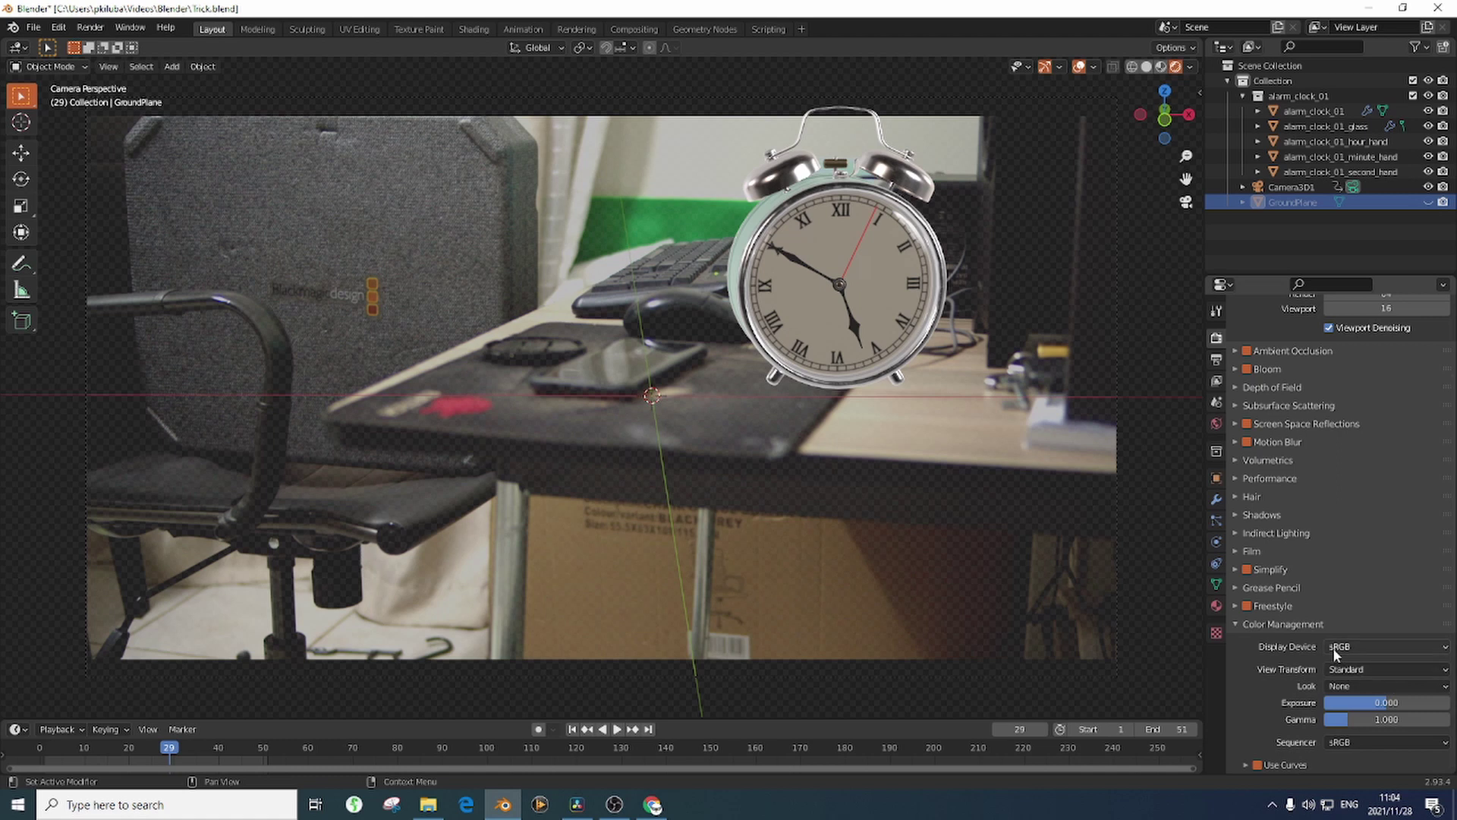
left_click(1333, 647)
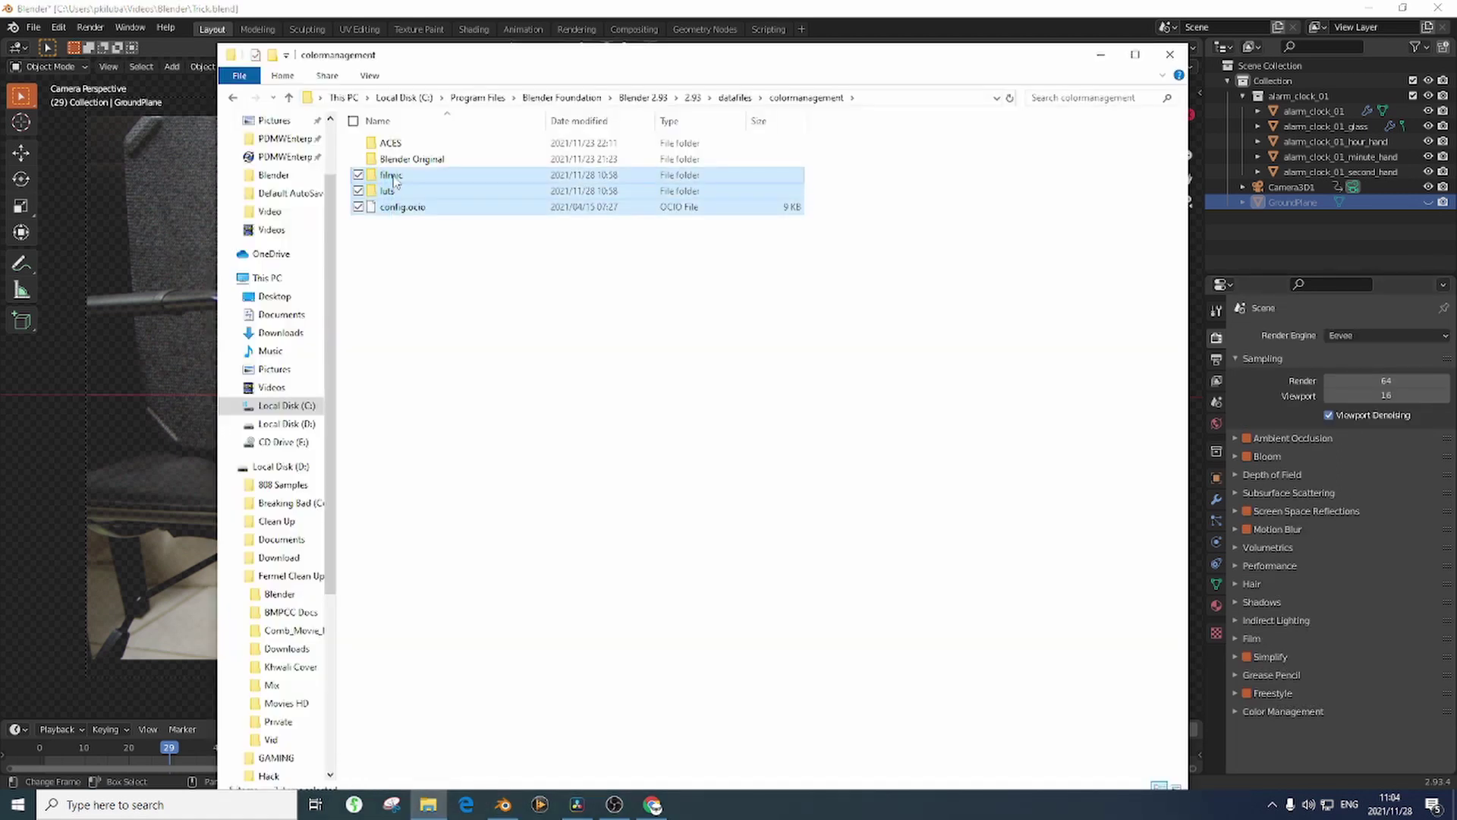
Delete filmic, luts and config.ocio, then copy the four ACES files into colormanagement
key("Delete")
double_click(390, 142)
left_click(406, 191)
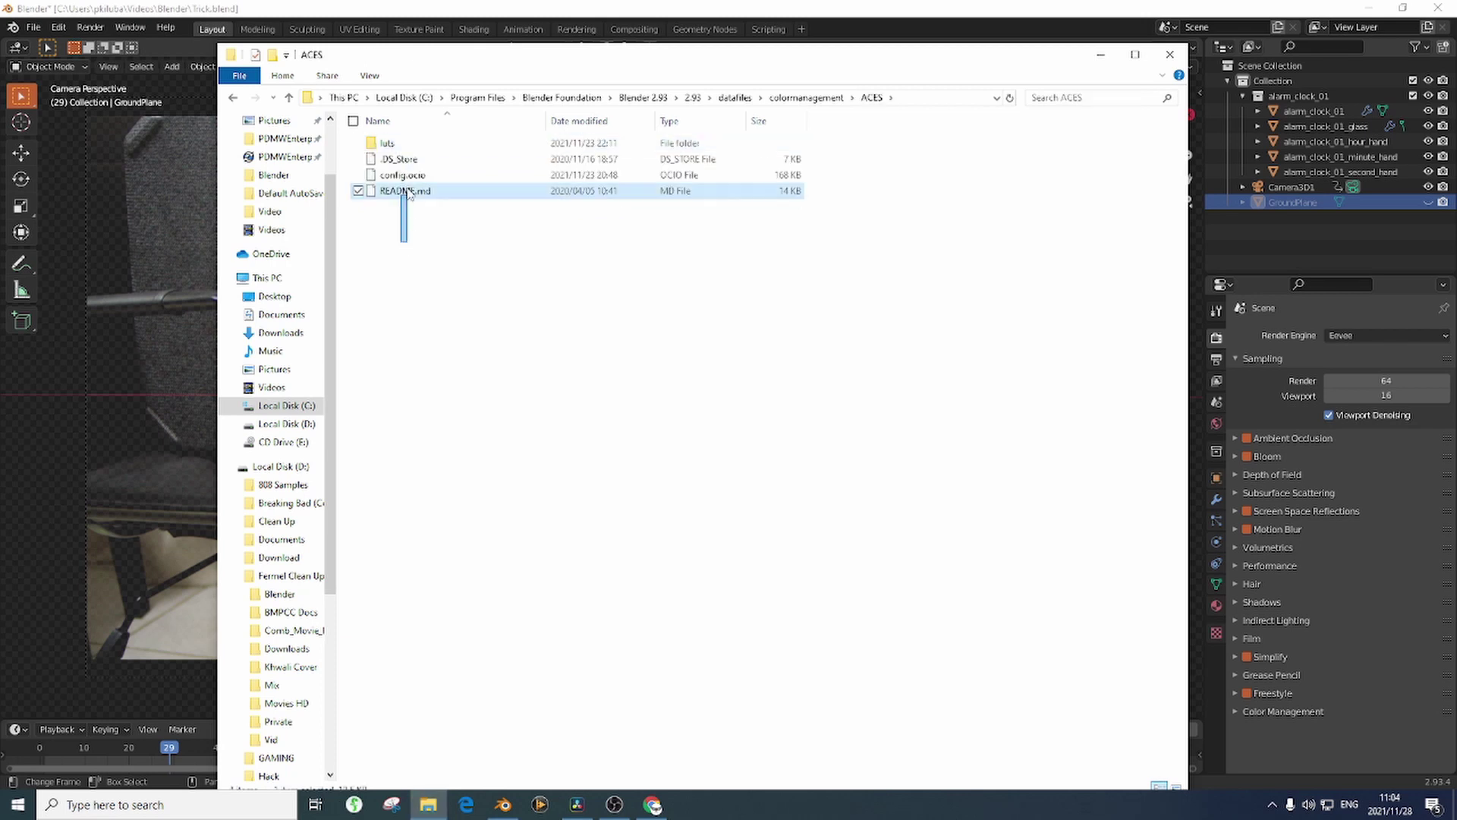
left_click_drag(408, 193, 400, 135)
right_click(387, 170)
left_click(433, 339)
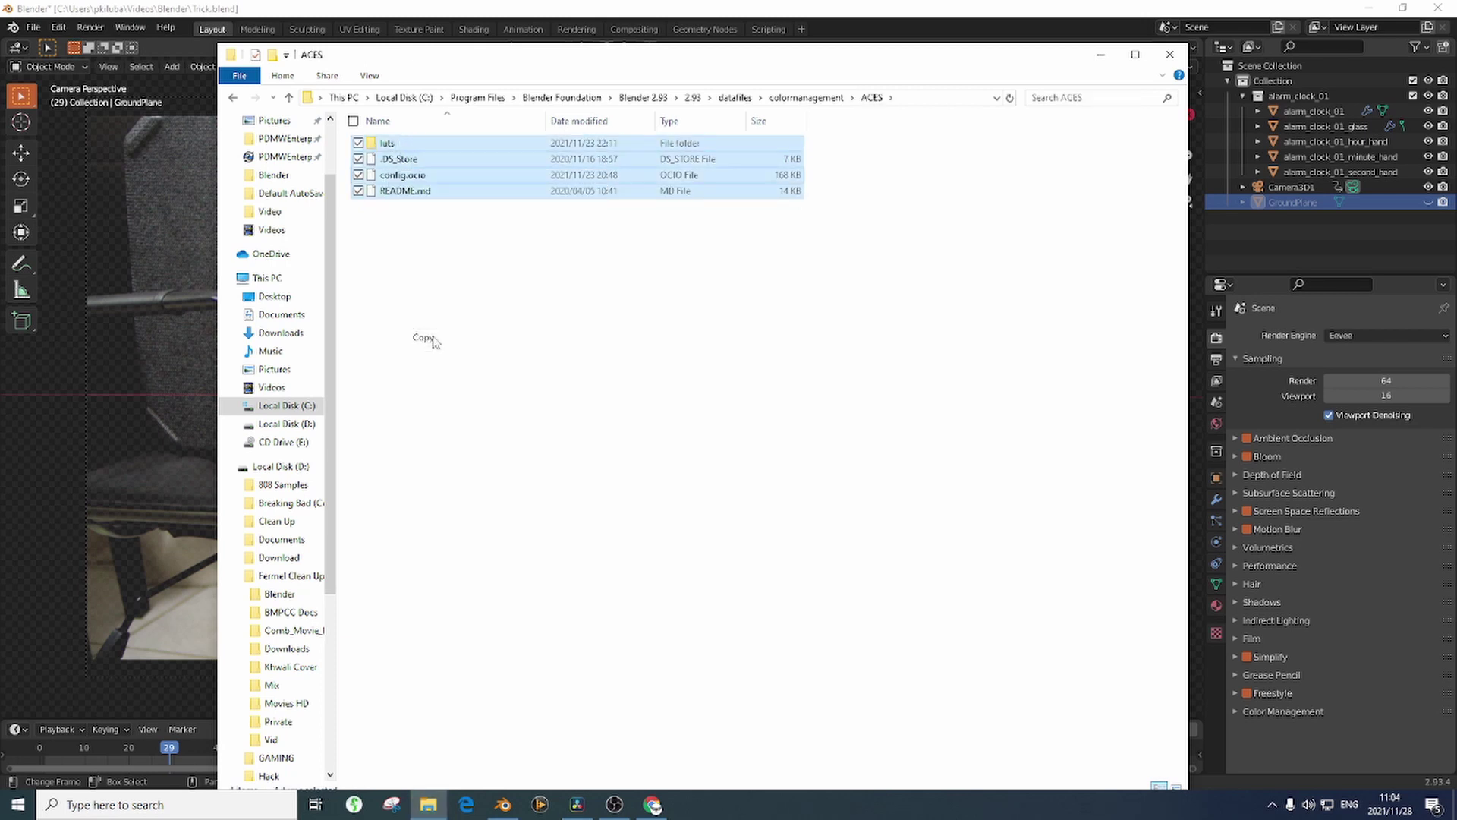
left_click(289, 97)
right_click(448, 211)
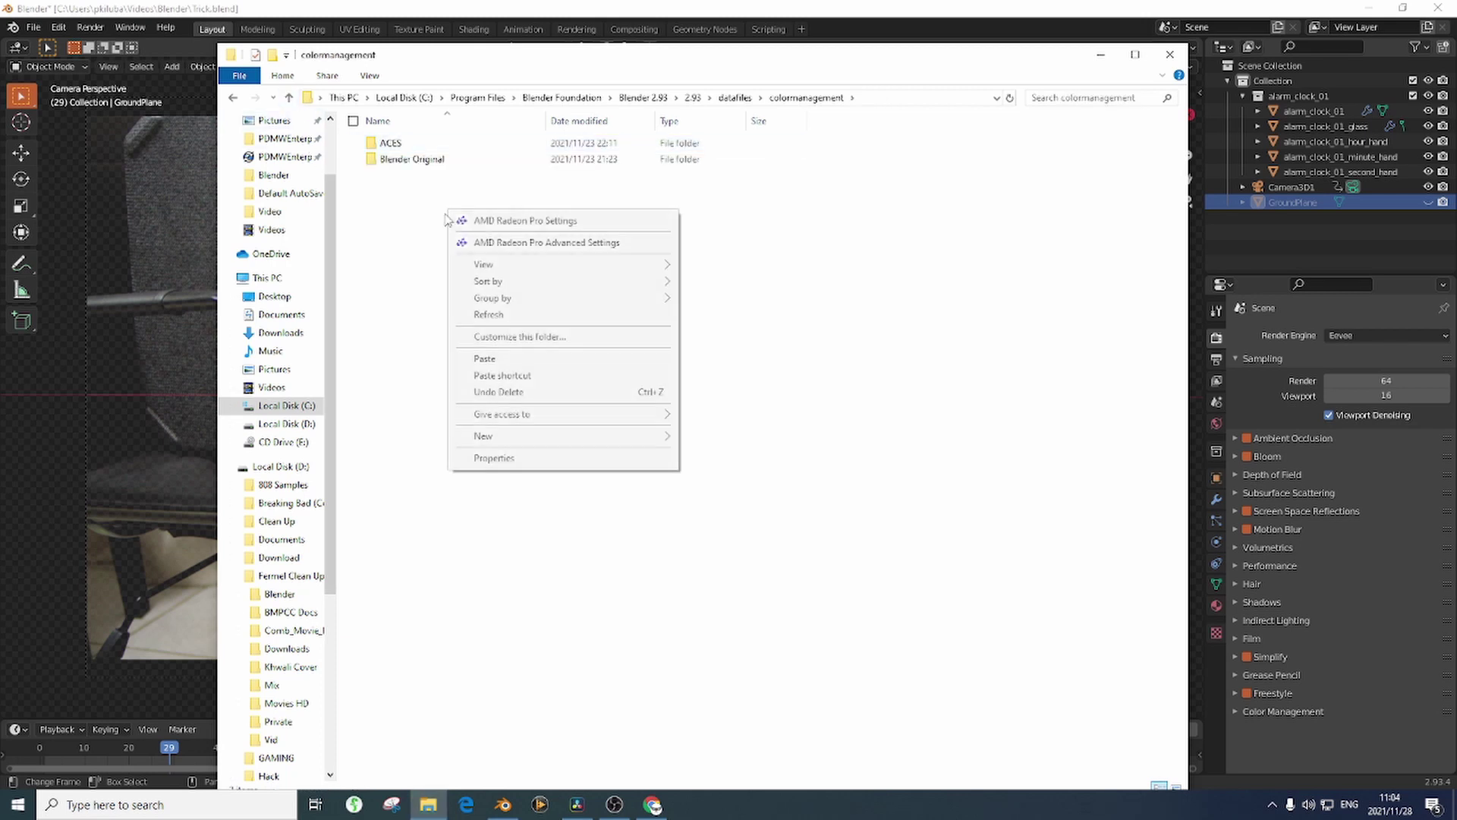
left_click(500, 358)
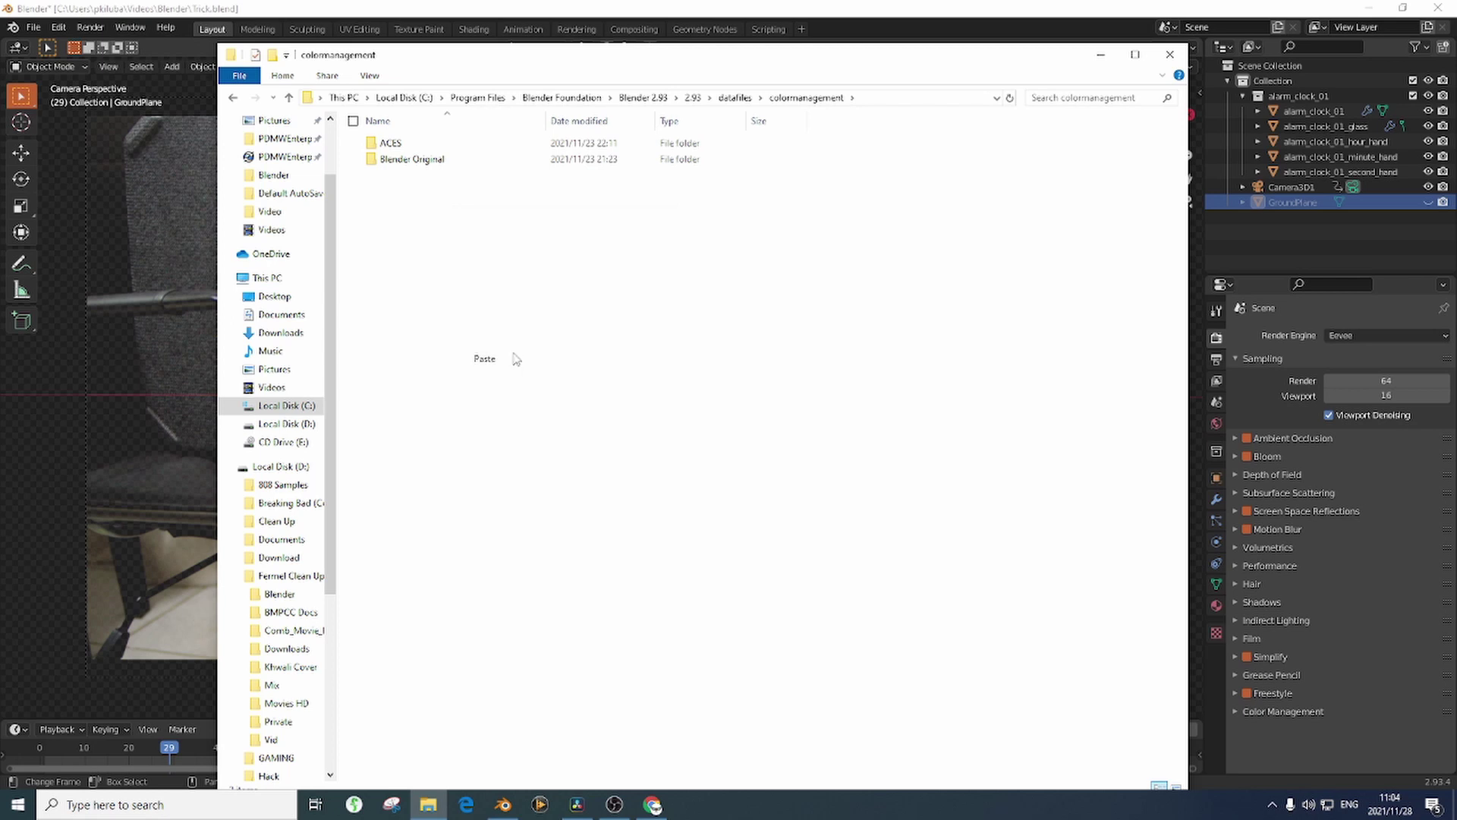
Close File Explorer, save Trick.blend, restart Blender and reopen Trick.blend from recent files
left_click(1172, 56)
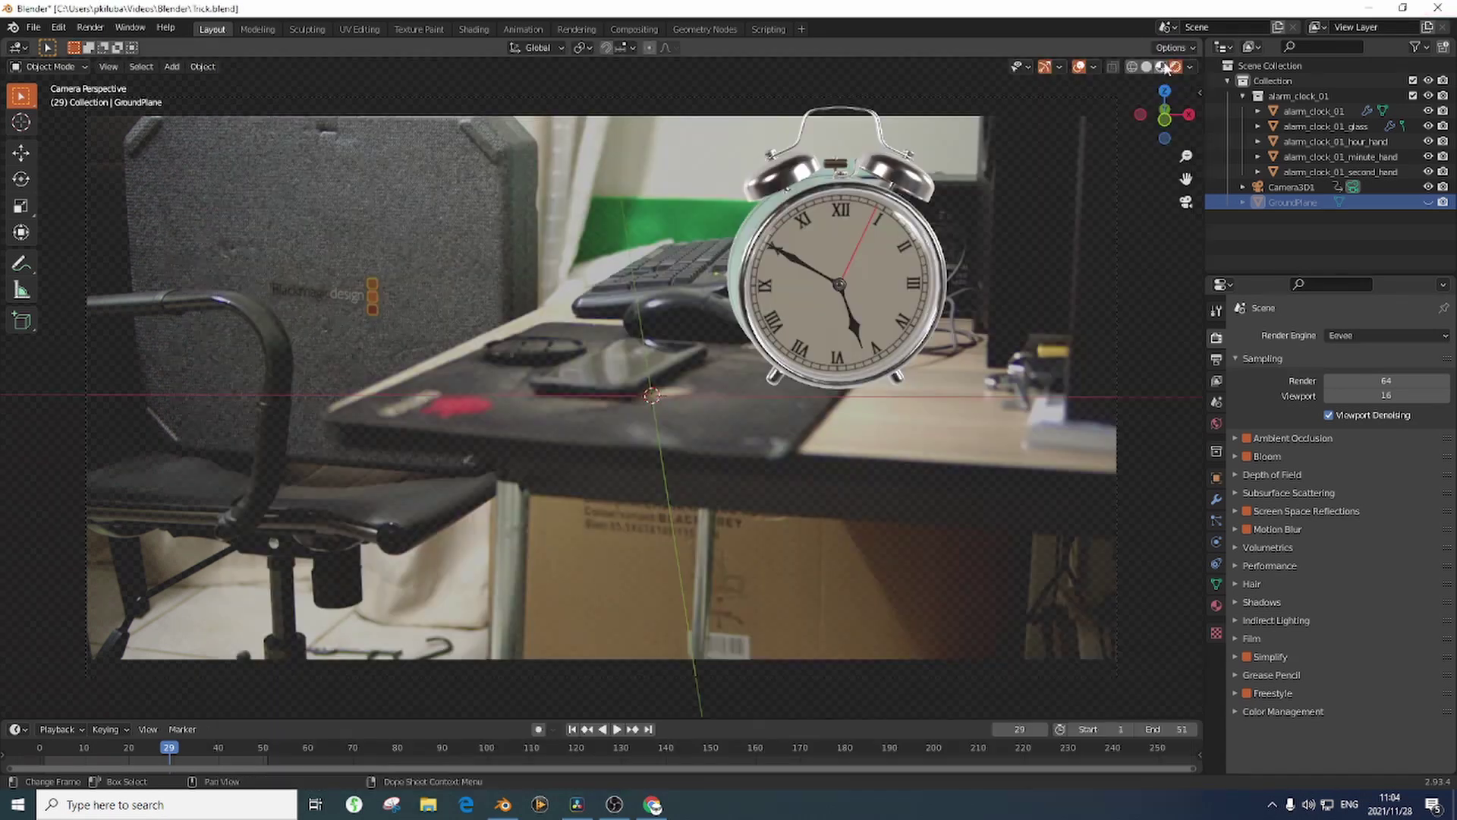
key("ctrl+s")
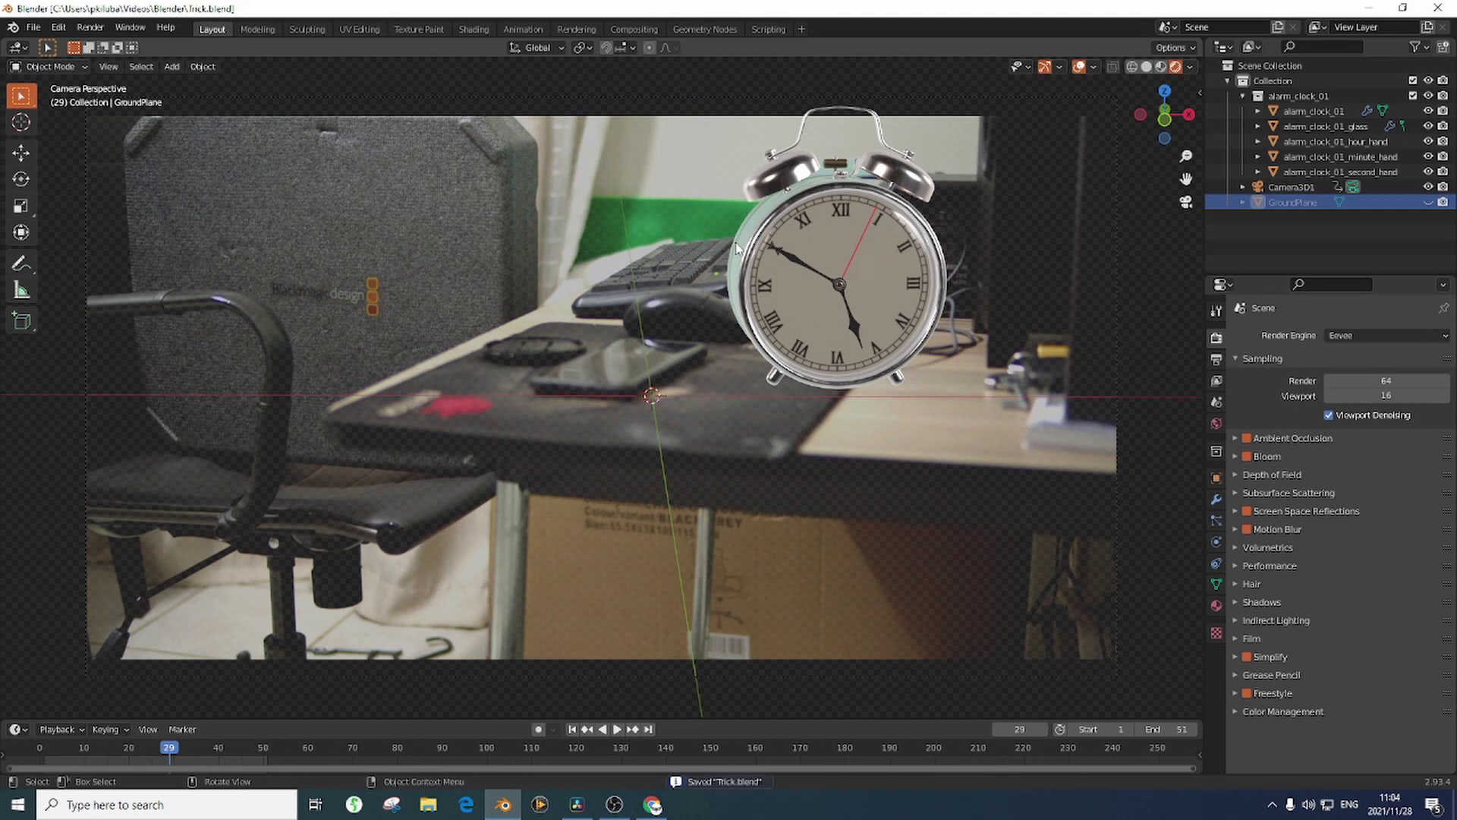
left_click(1436, 9)
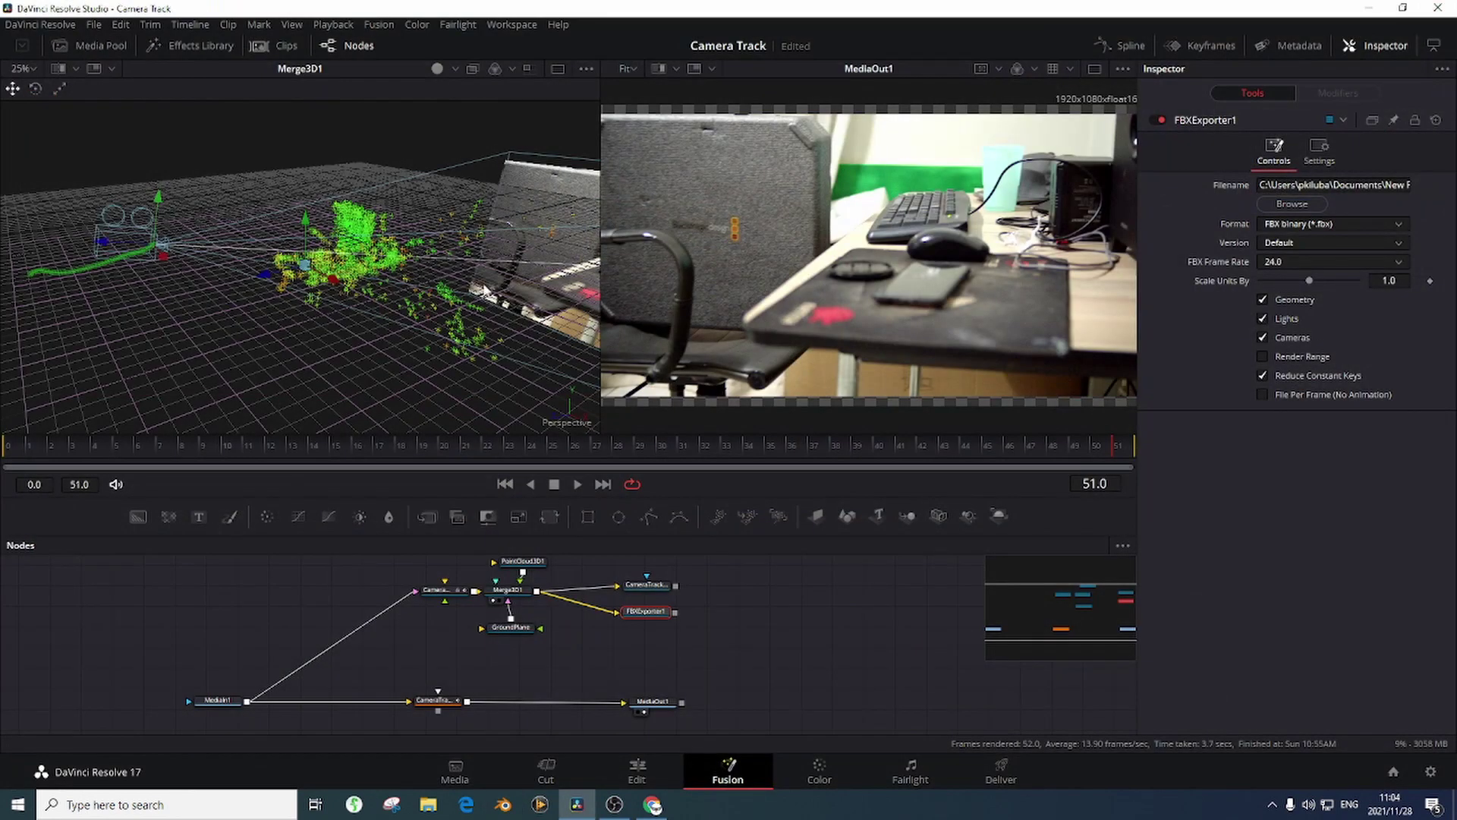
left_click(503, 805)
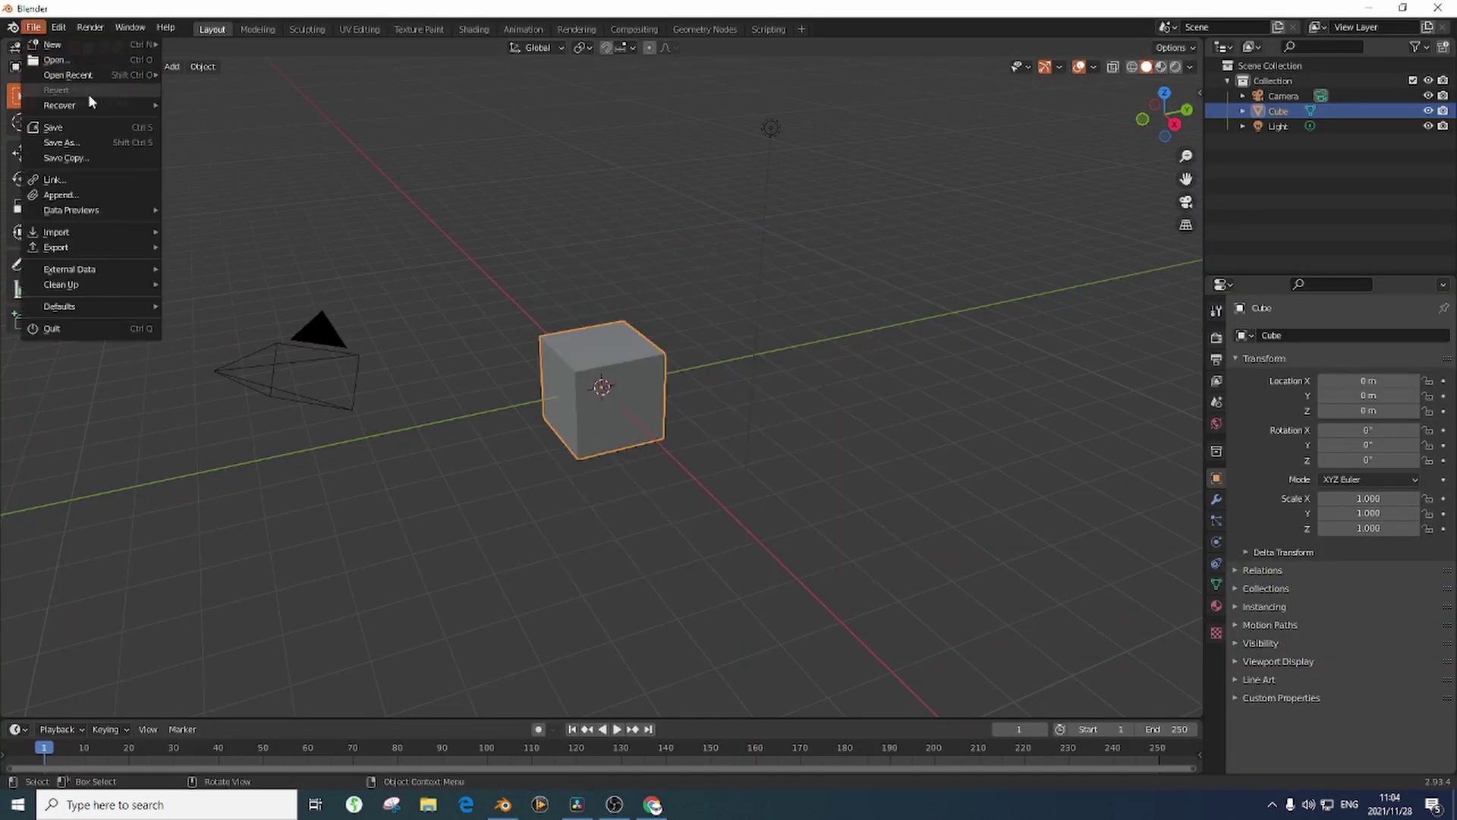
mouse_move(95, 76)
left_click(254, 76)
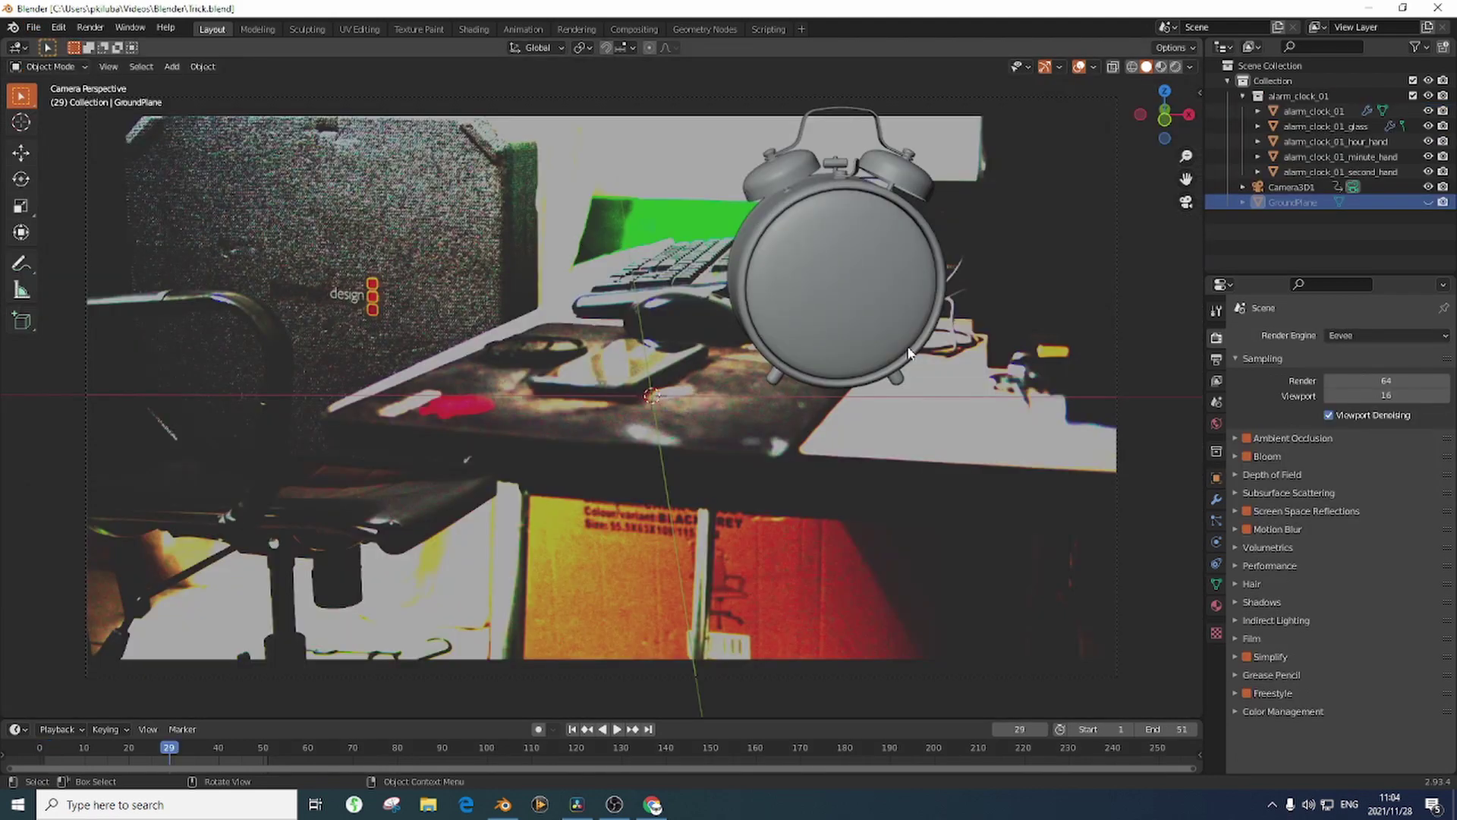
Render in Cycles with rendered viewport shading and orbit to view the clock
left_click(1363, 338)
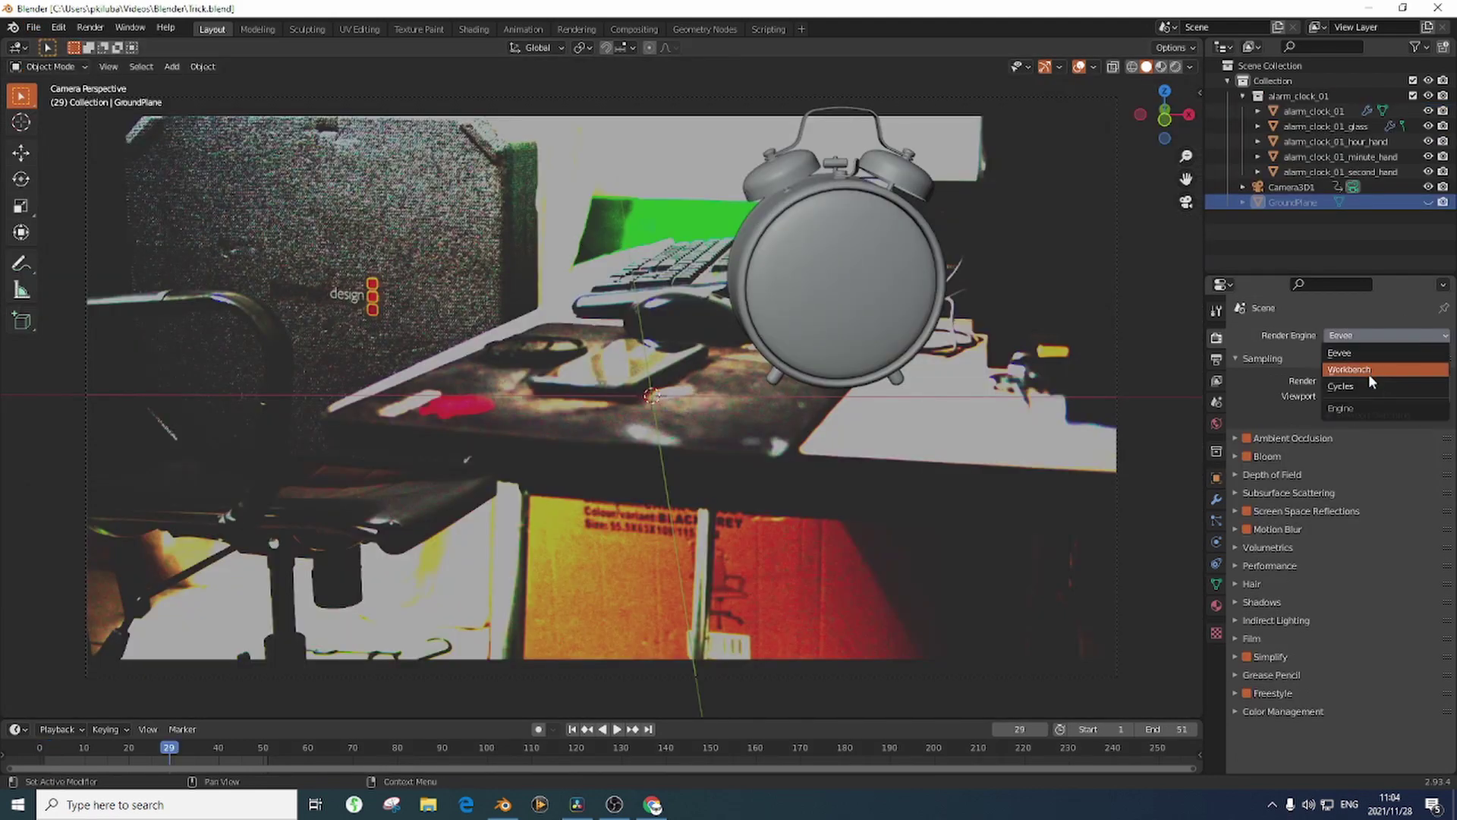
left_click(1368, 372)
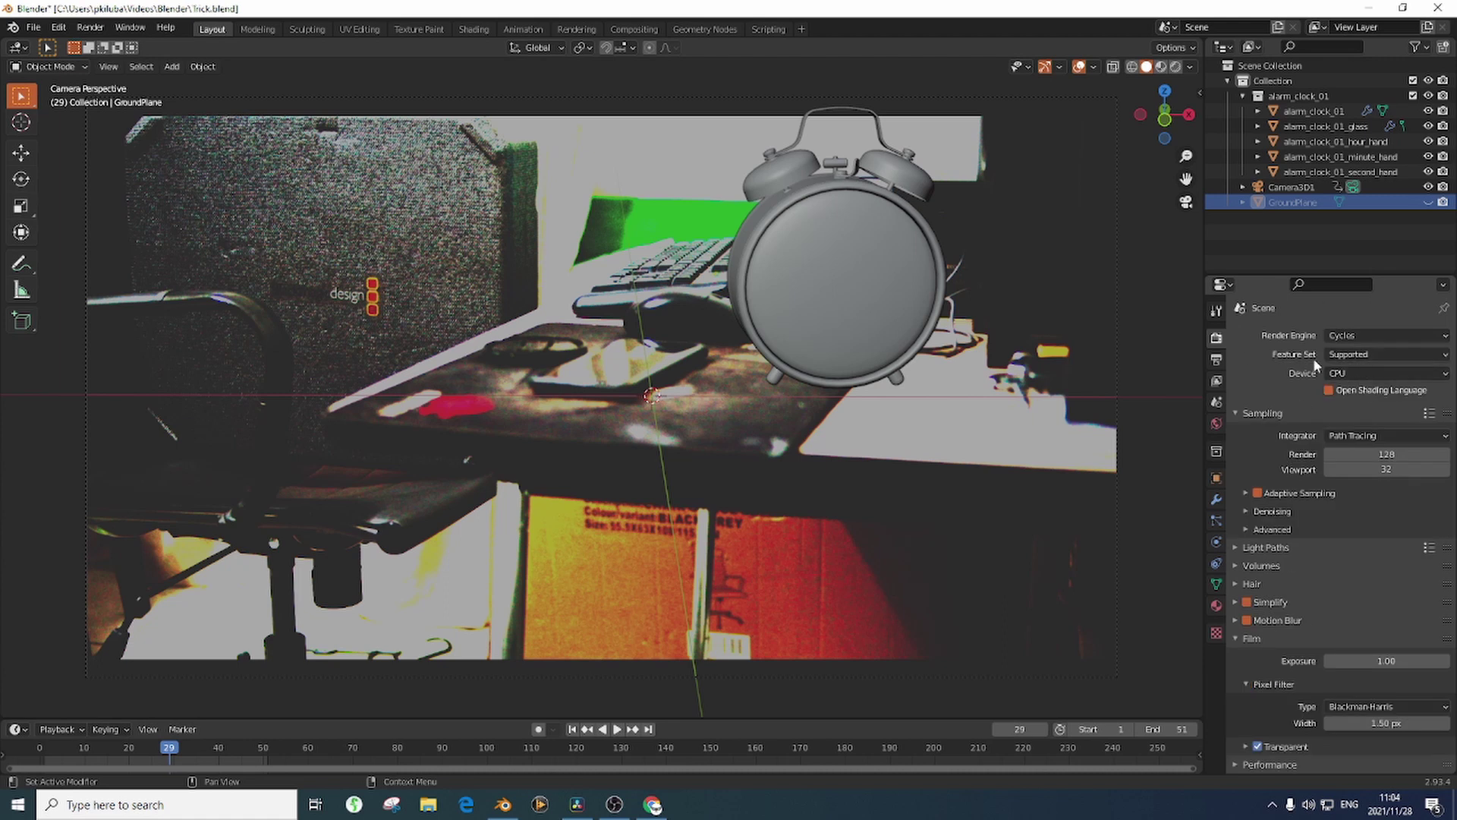
left_click(1175, 67)
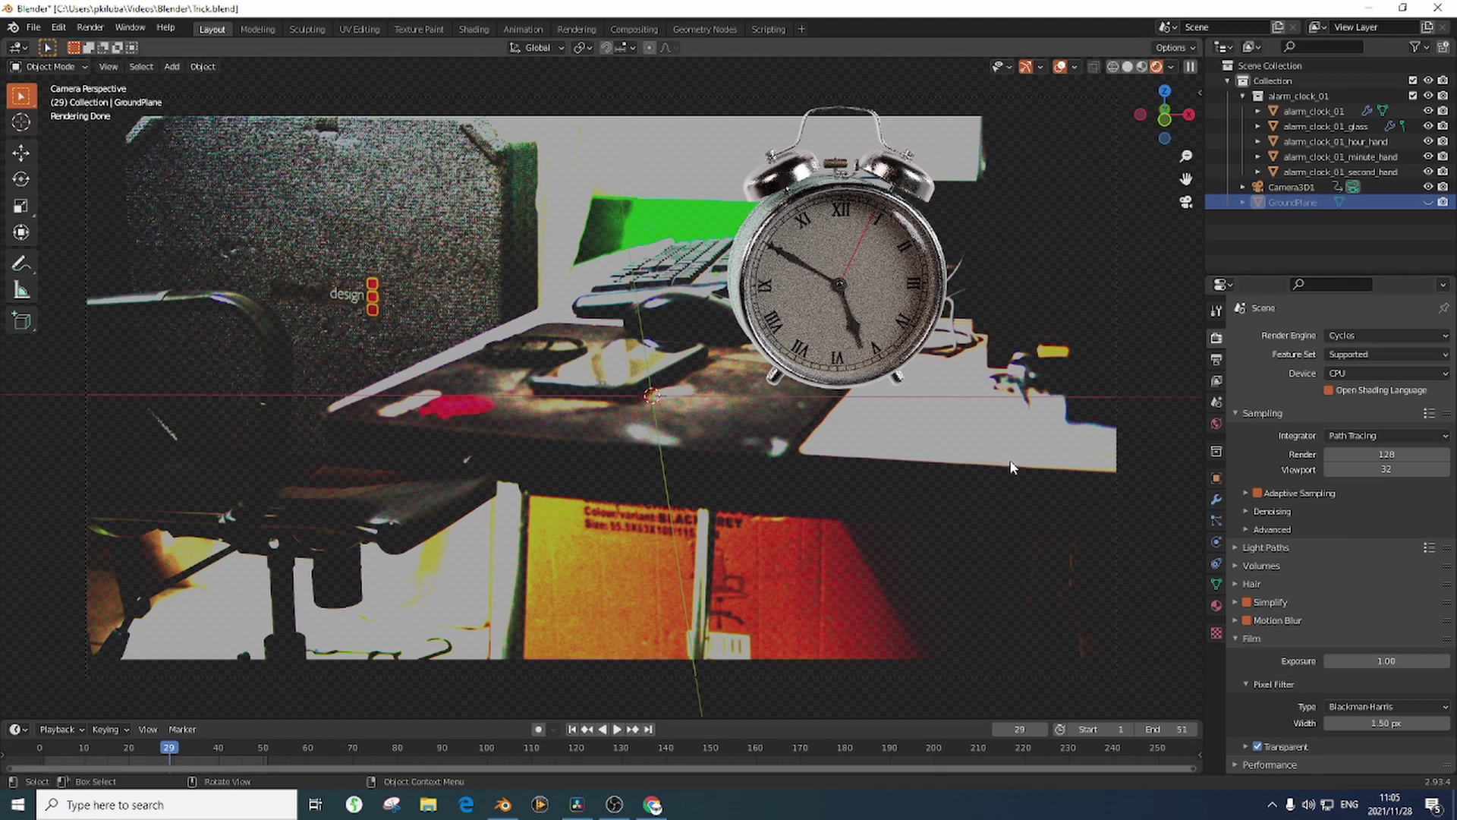
mouse_move(1027, 481)
middle_mouse_down()
mouse_move(935, 423)
mouse_move(887, 462)
mouse_move(594, 455)
middle_mouse_up()
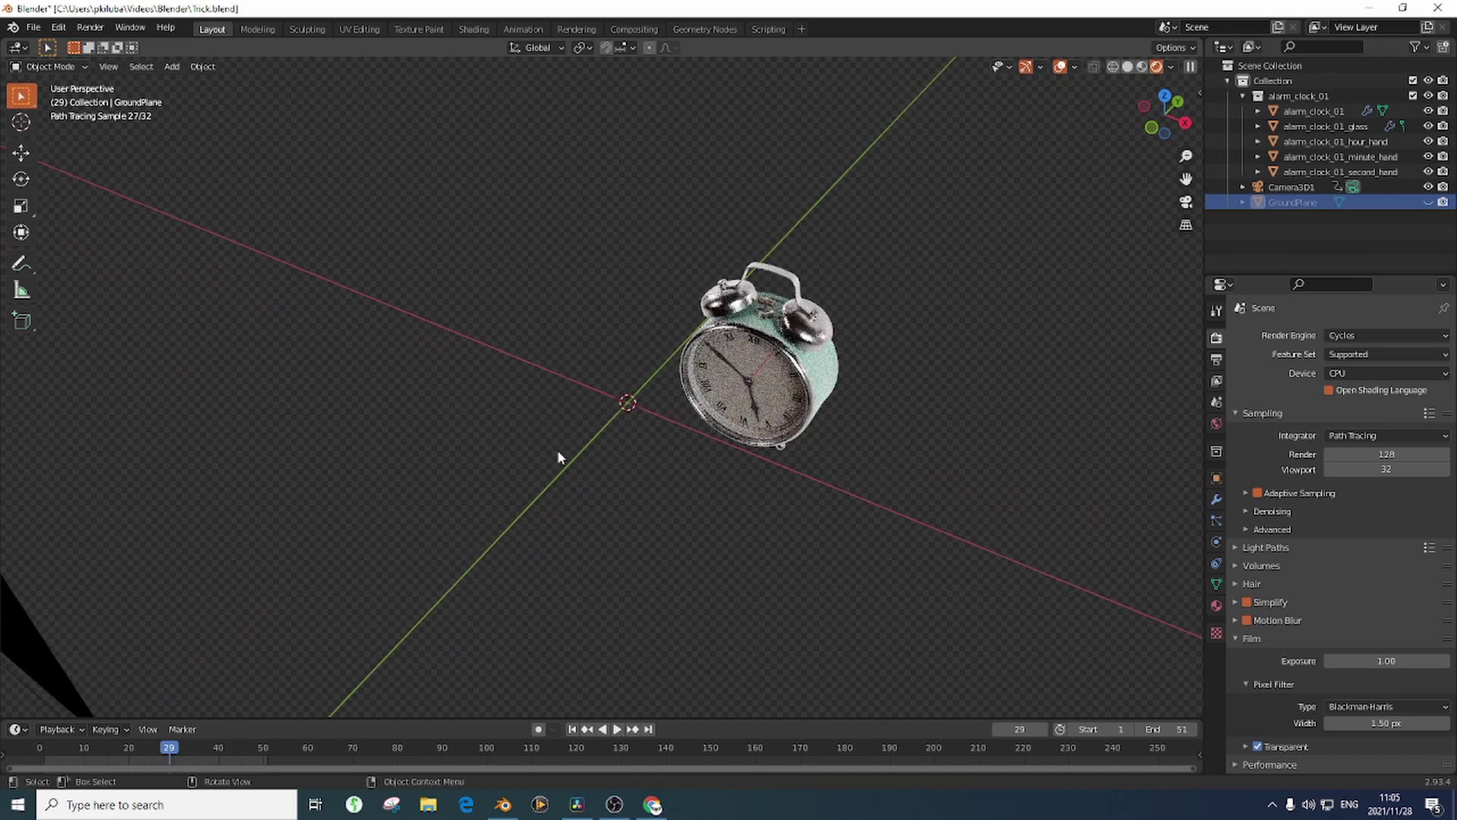
Unhide the ground plane, check ACES and Rec.709 colour management, then return to Resolve
key("alt+h")
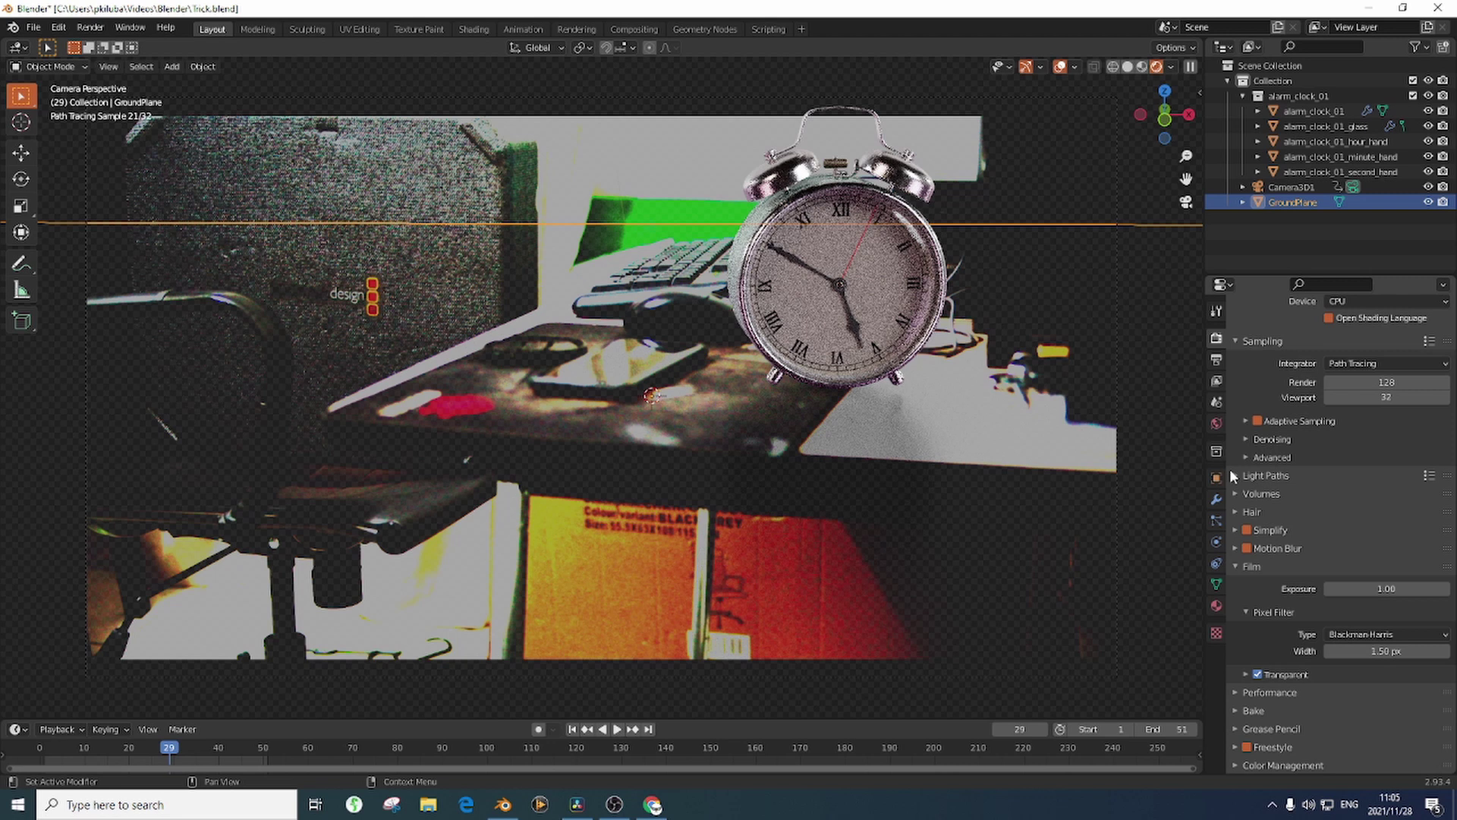
scroll(1252, 531, "down", 5)
left_click(1261, 619)
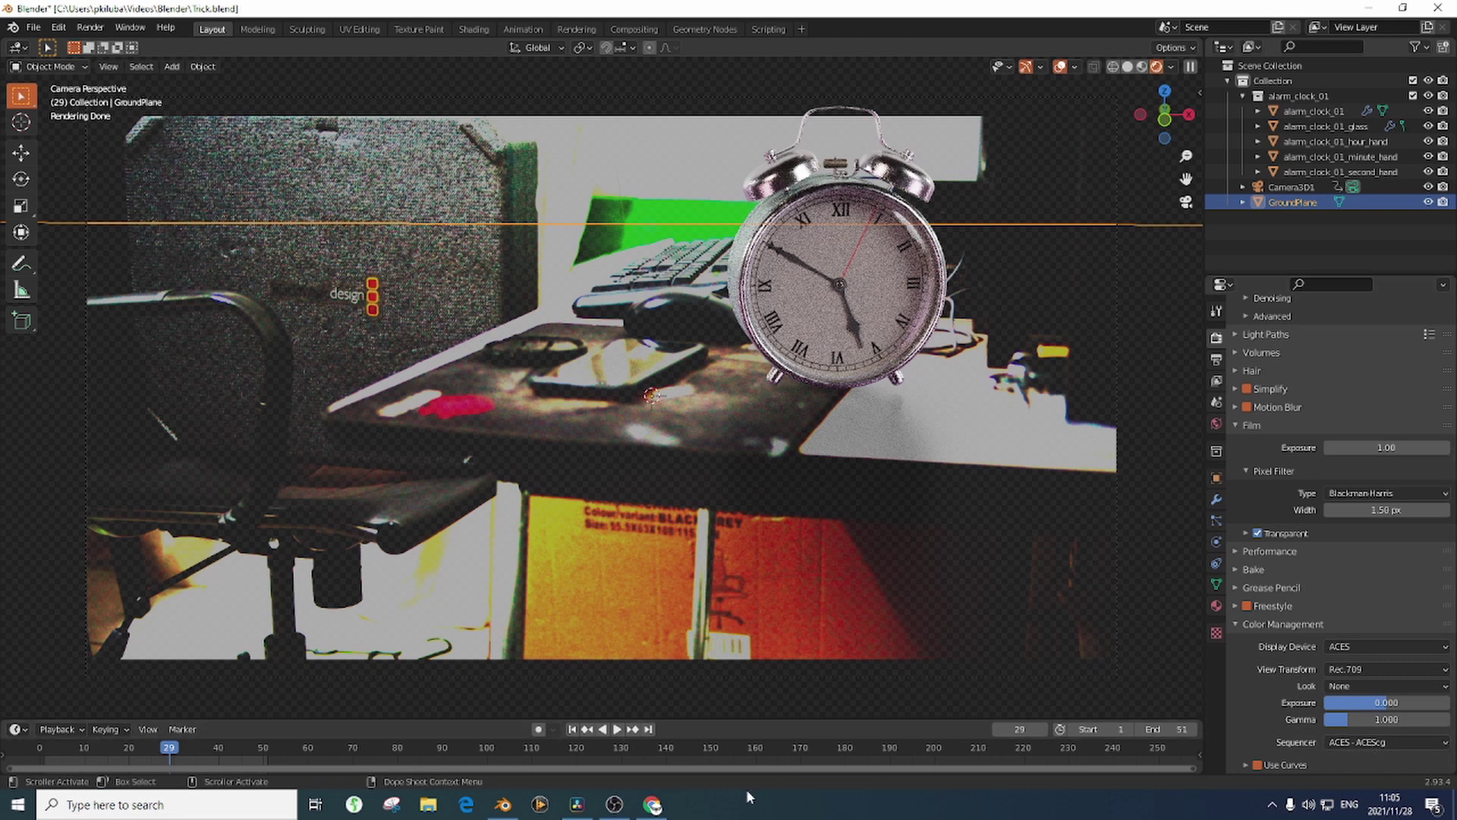
left_click(577, 805)
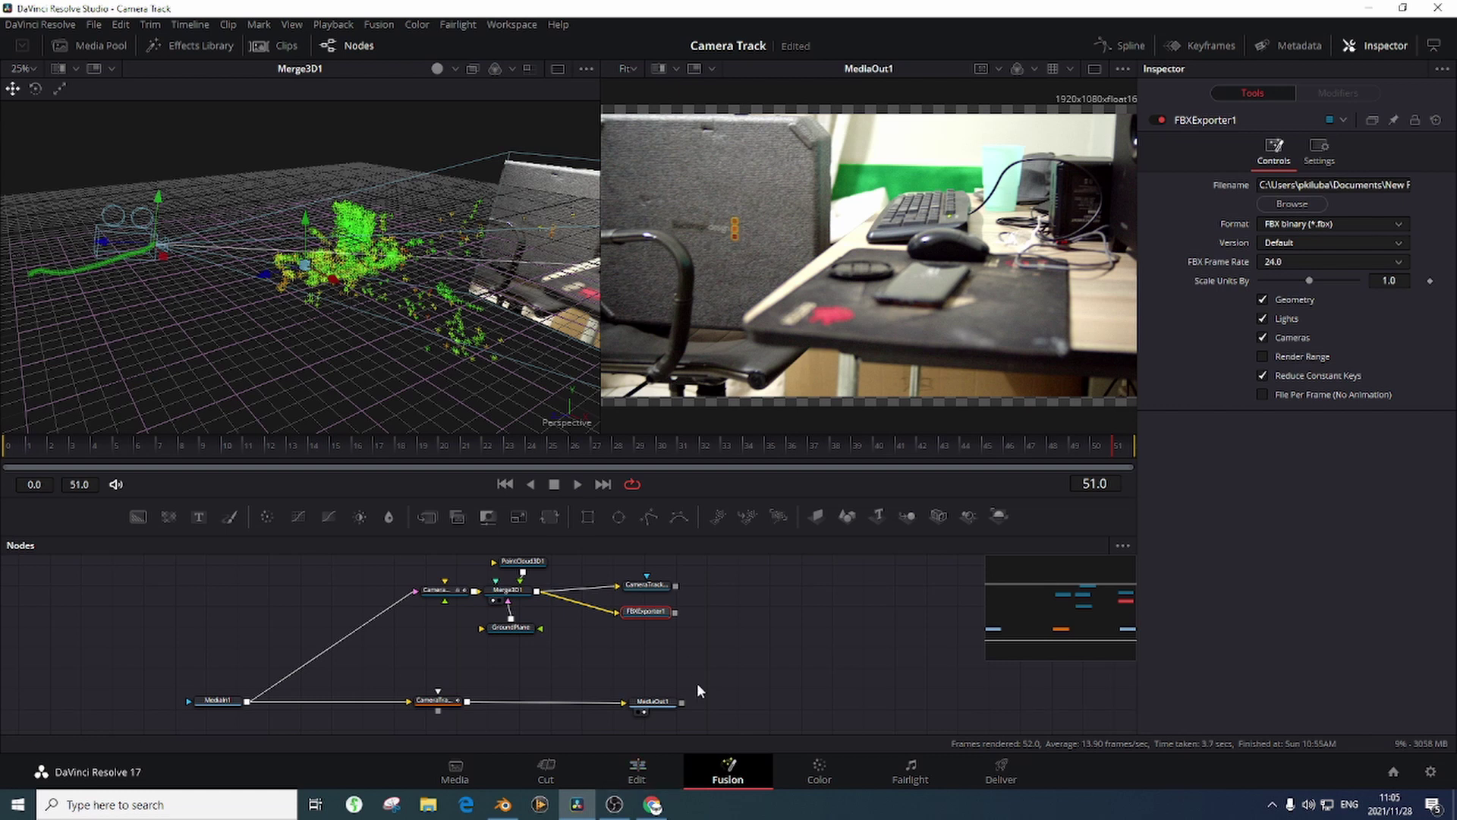
Go to the Edit page and load the Image Composition clip into the source viewer
left_click(639, 768)
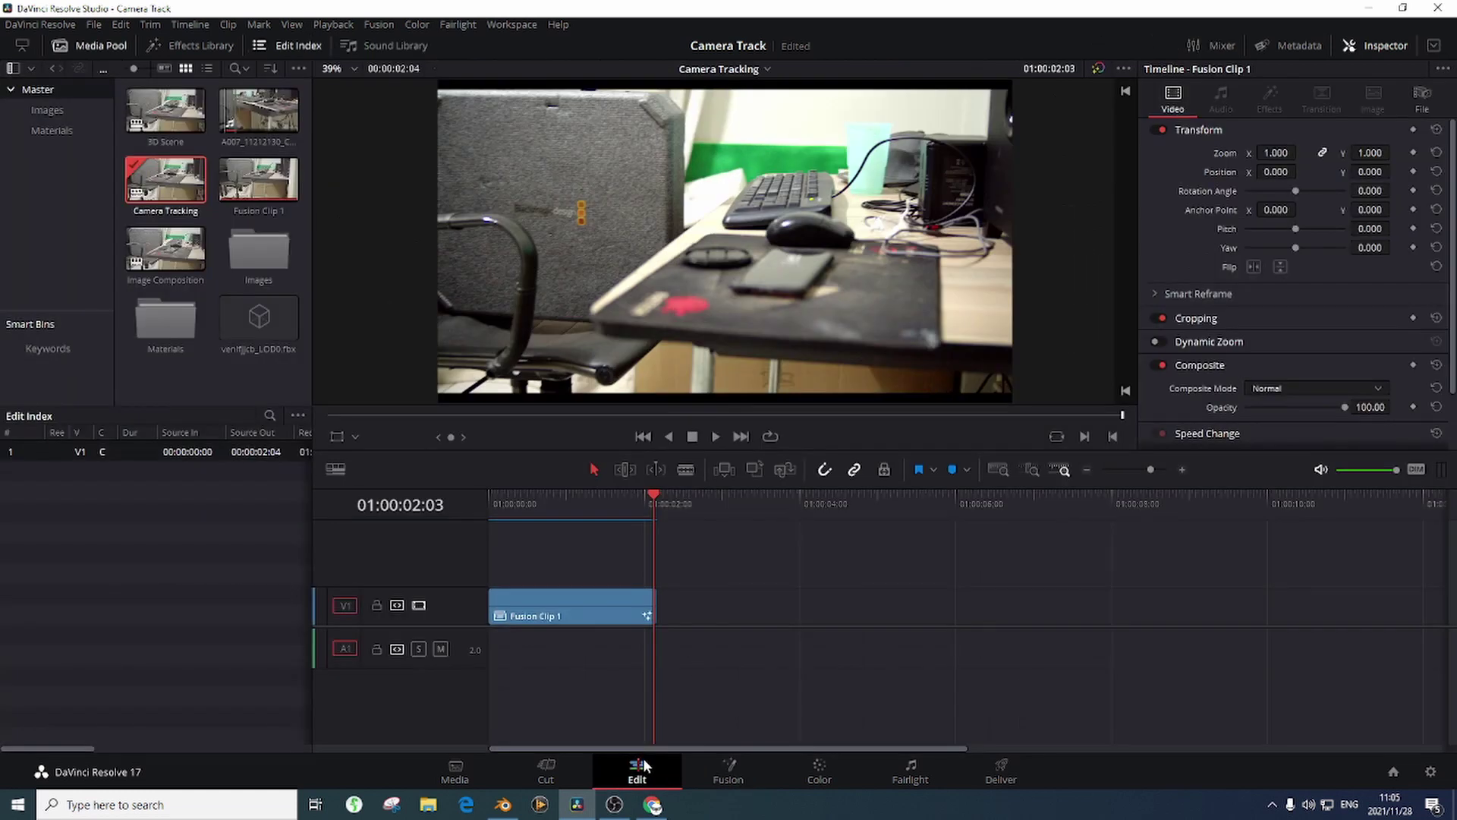
double_click(165, 249)
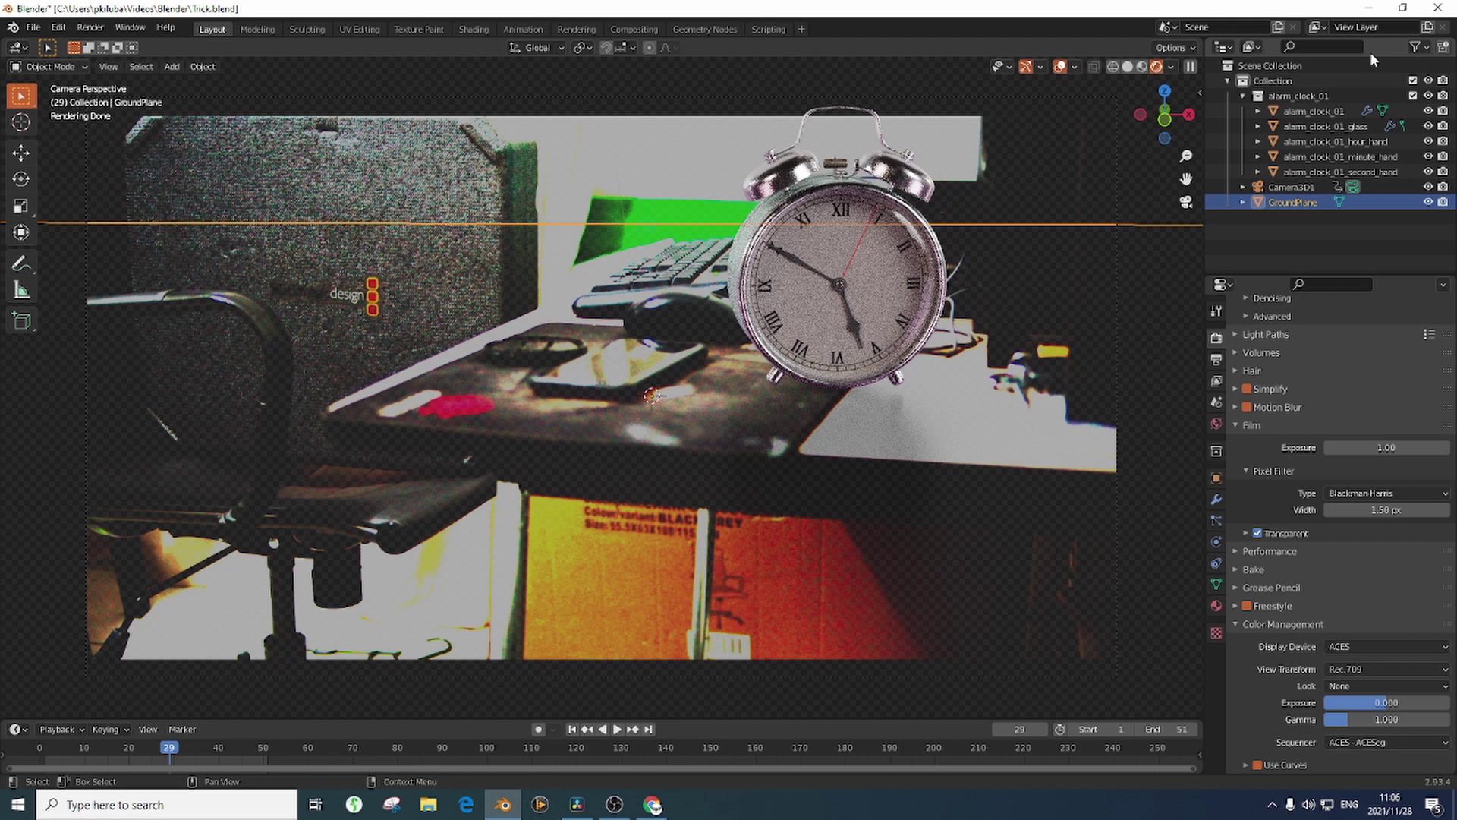
Set Blender's output file format to OpenEXR MultiLayer and bring Resolve back
left_click(93, 29)
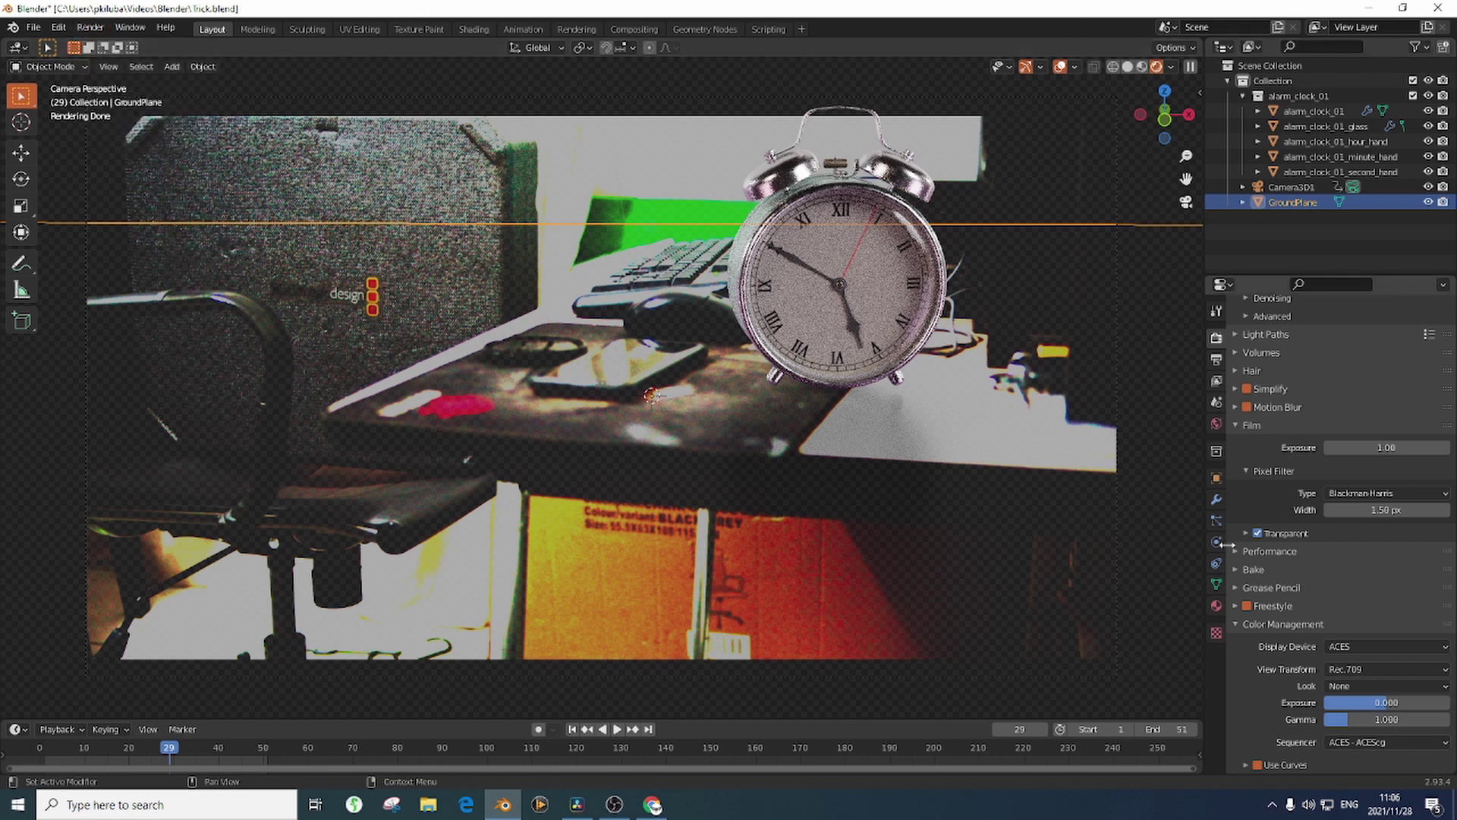
left_click(1216, 381)
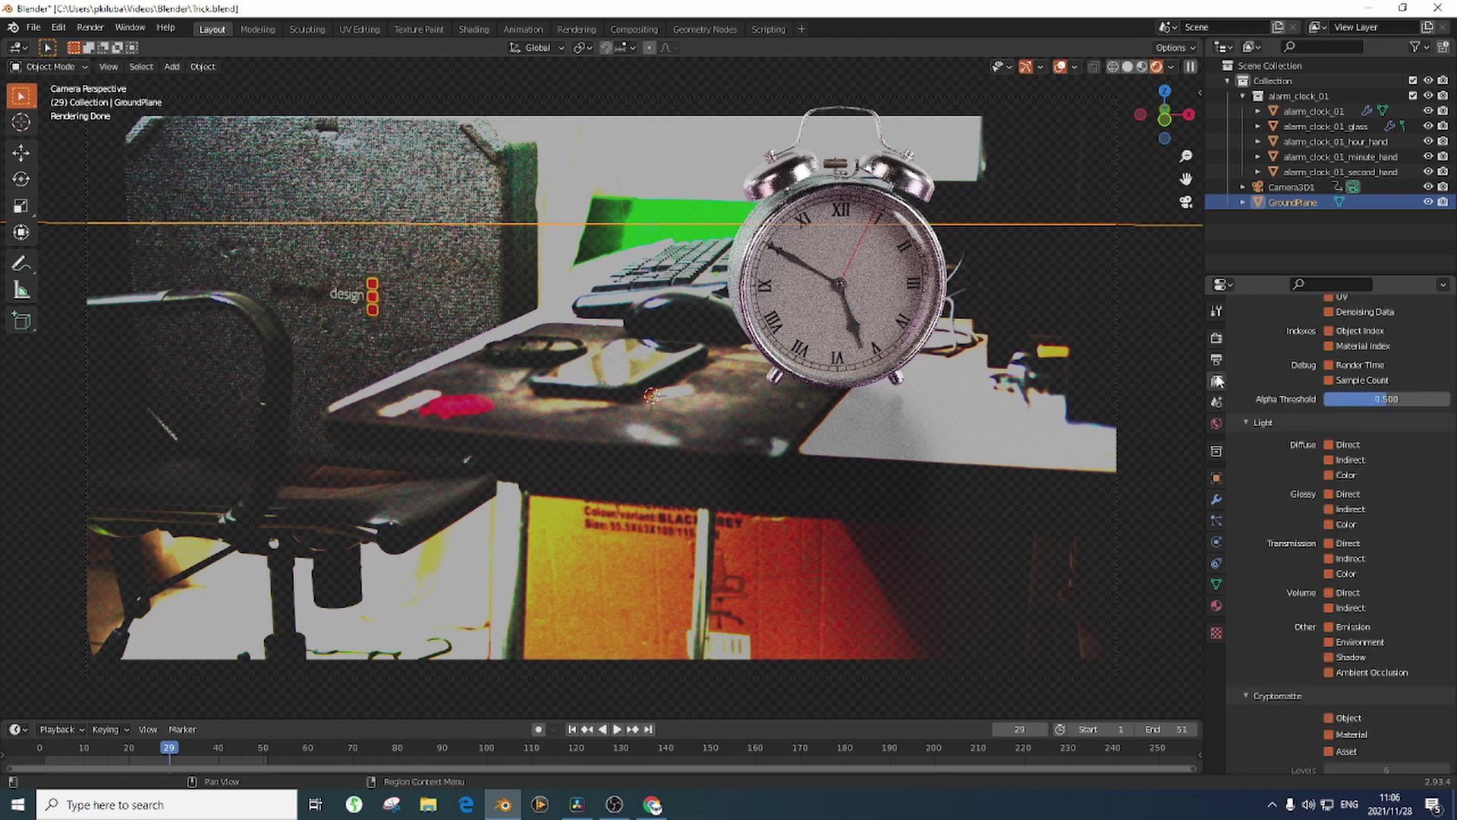
left_click(1216, 360)
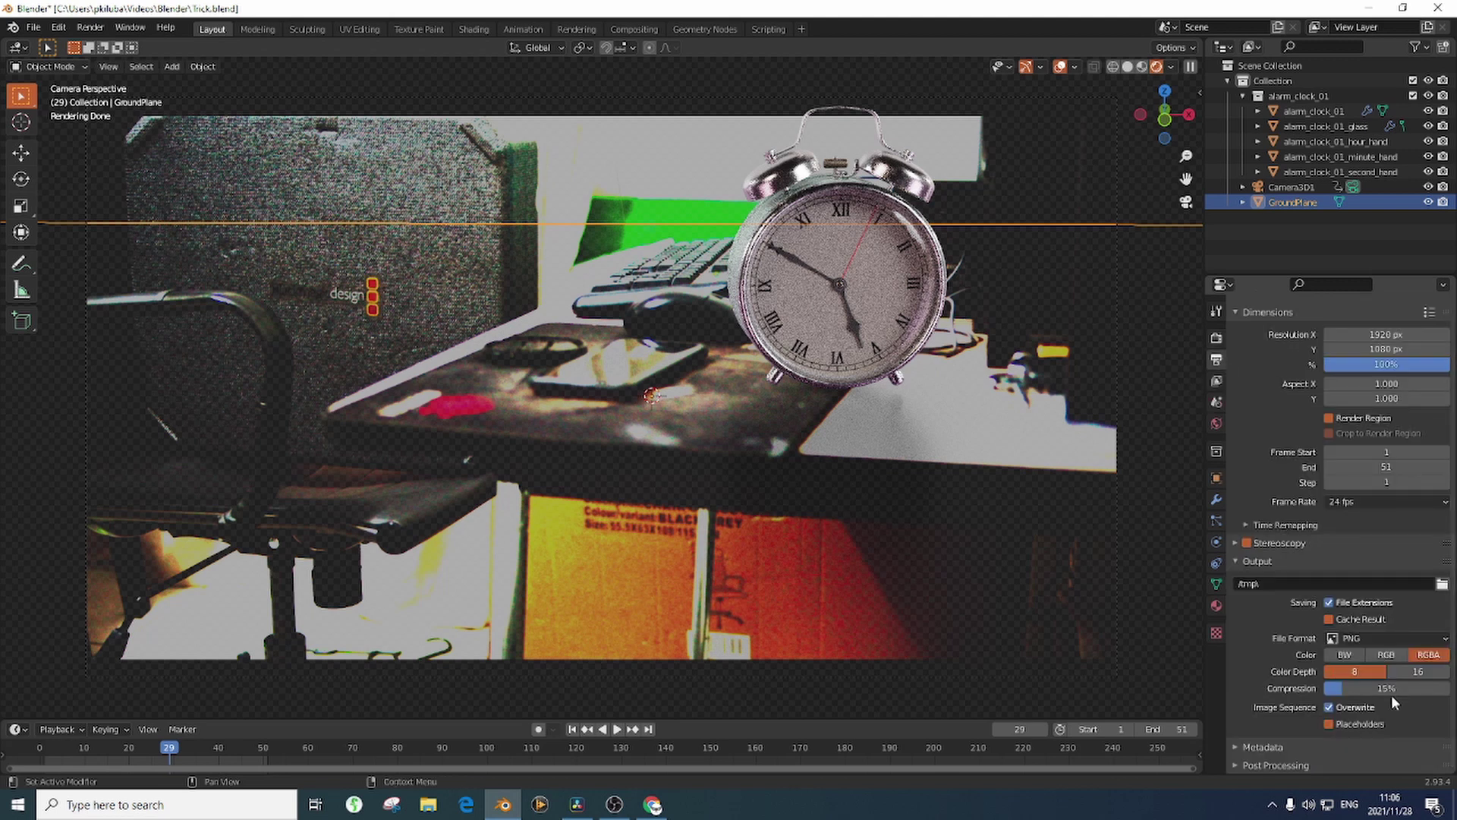
left_click(1392, 638)
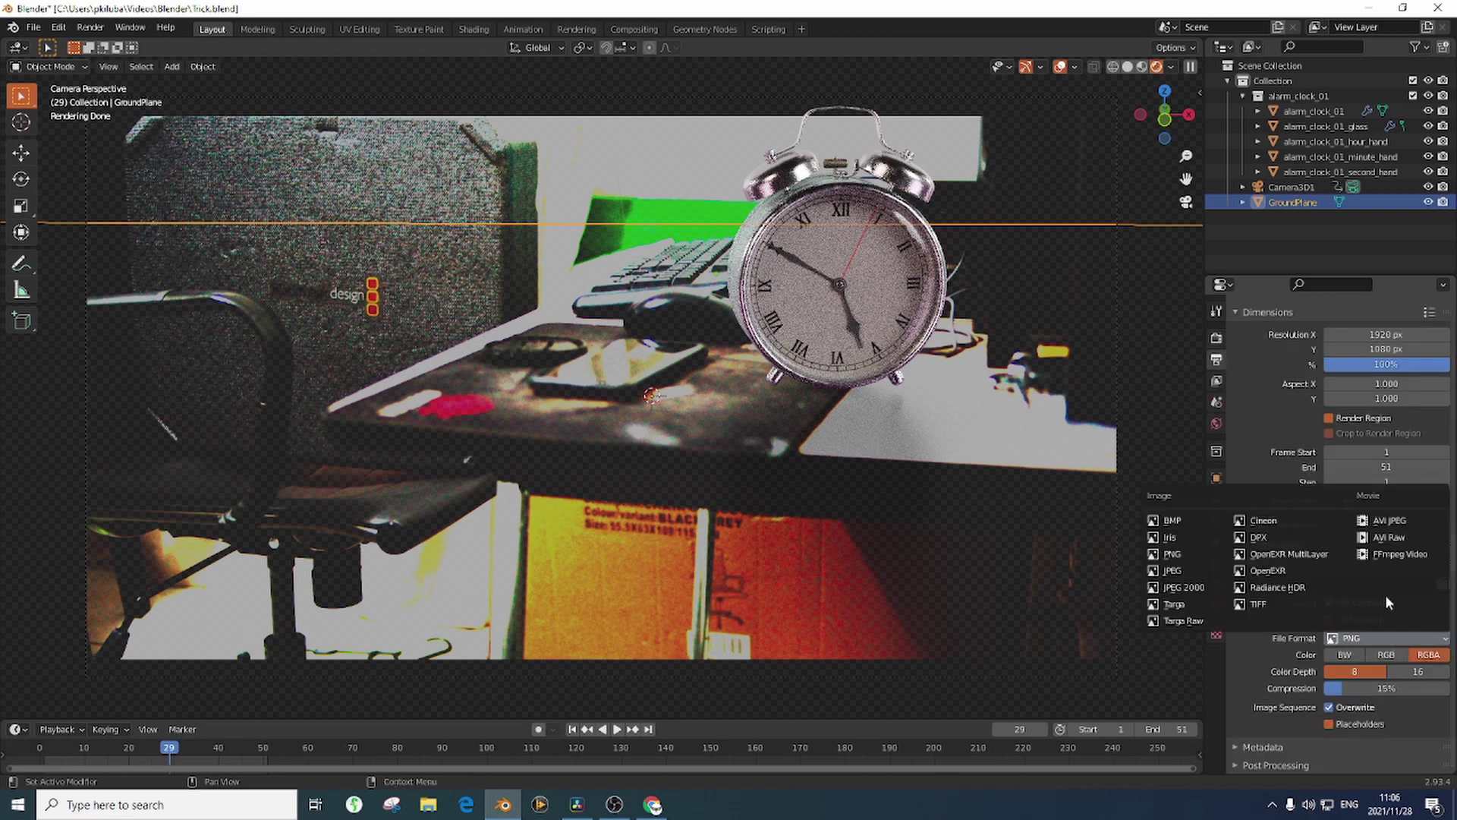
left_click(1284, 555)
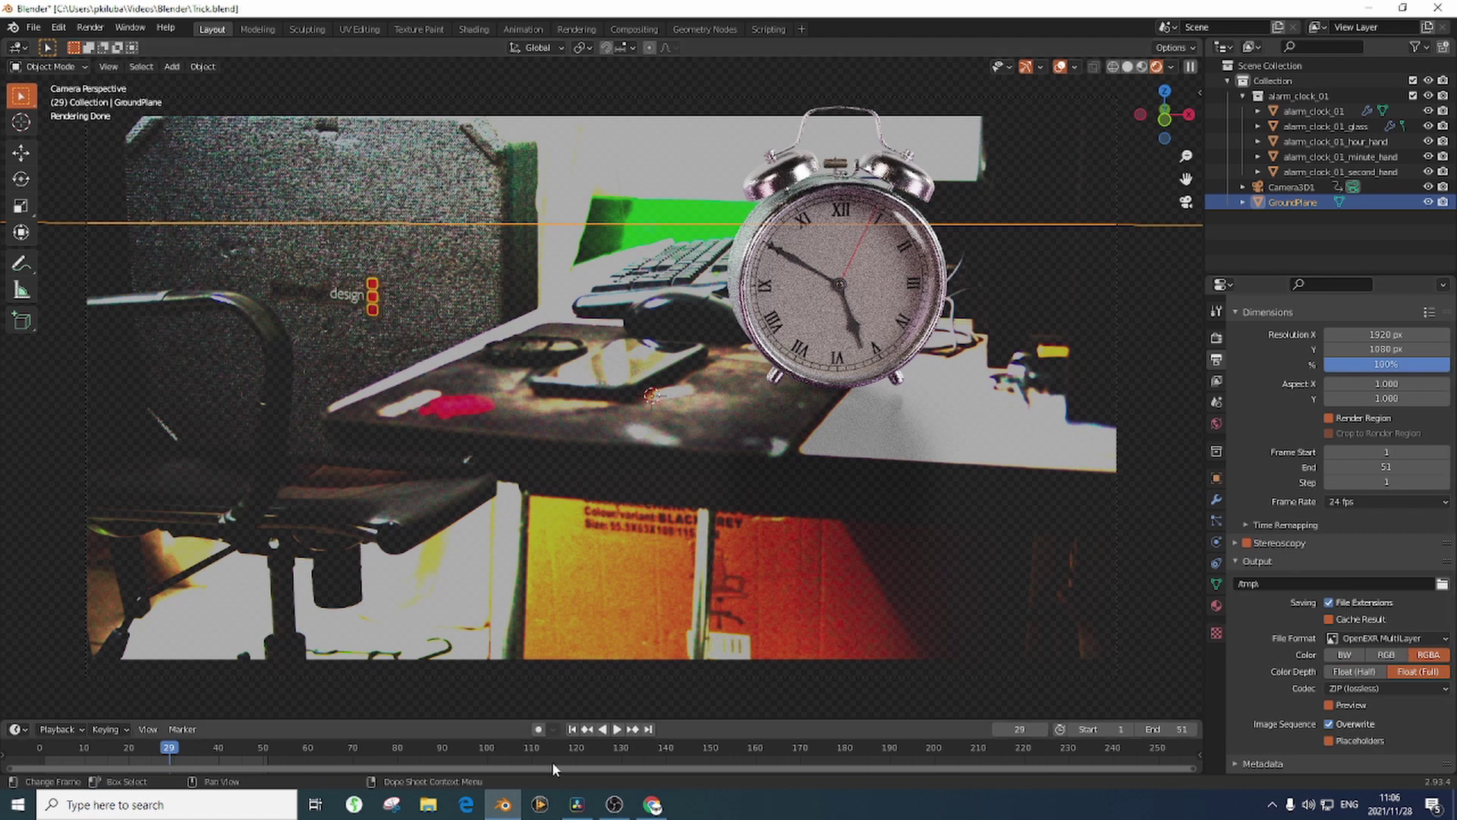
left_click(577, 804)
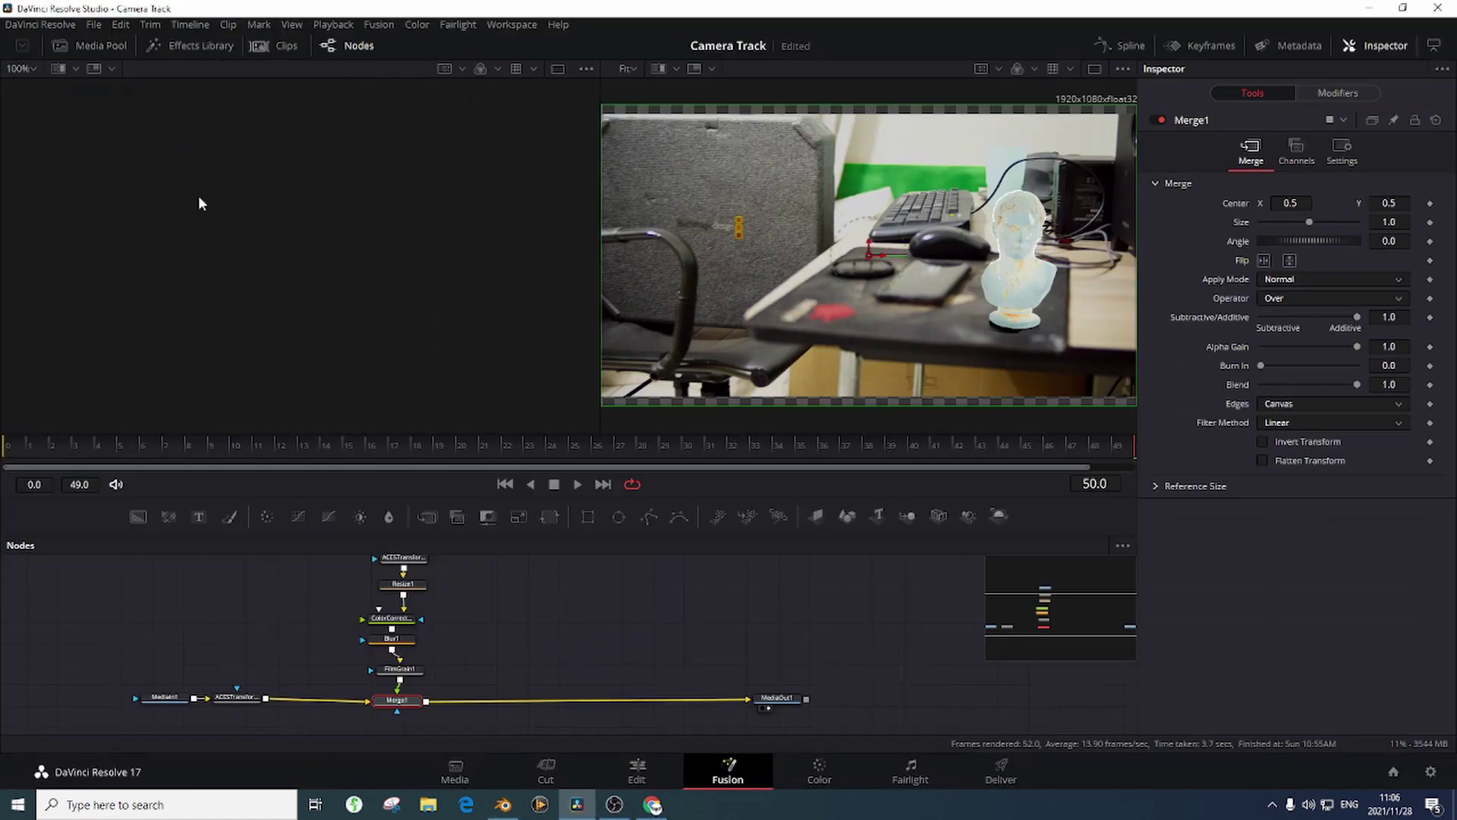
Open the Media Pool's Images bin and select the CGI render clip
left_click(109, 43)
left_click(55, 110)
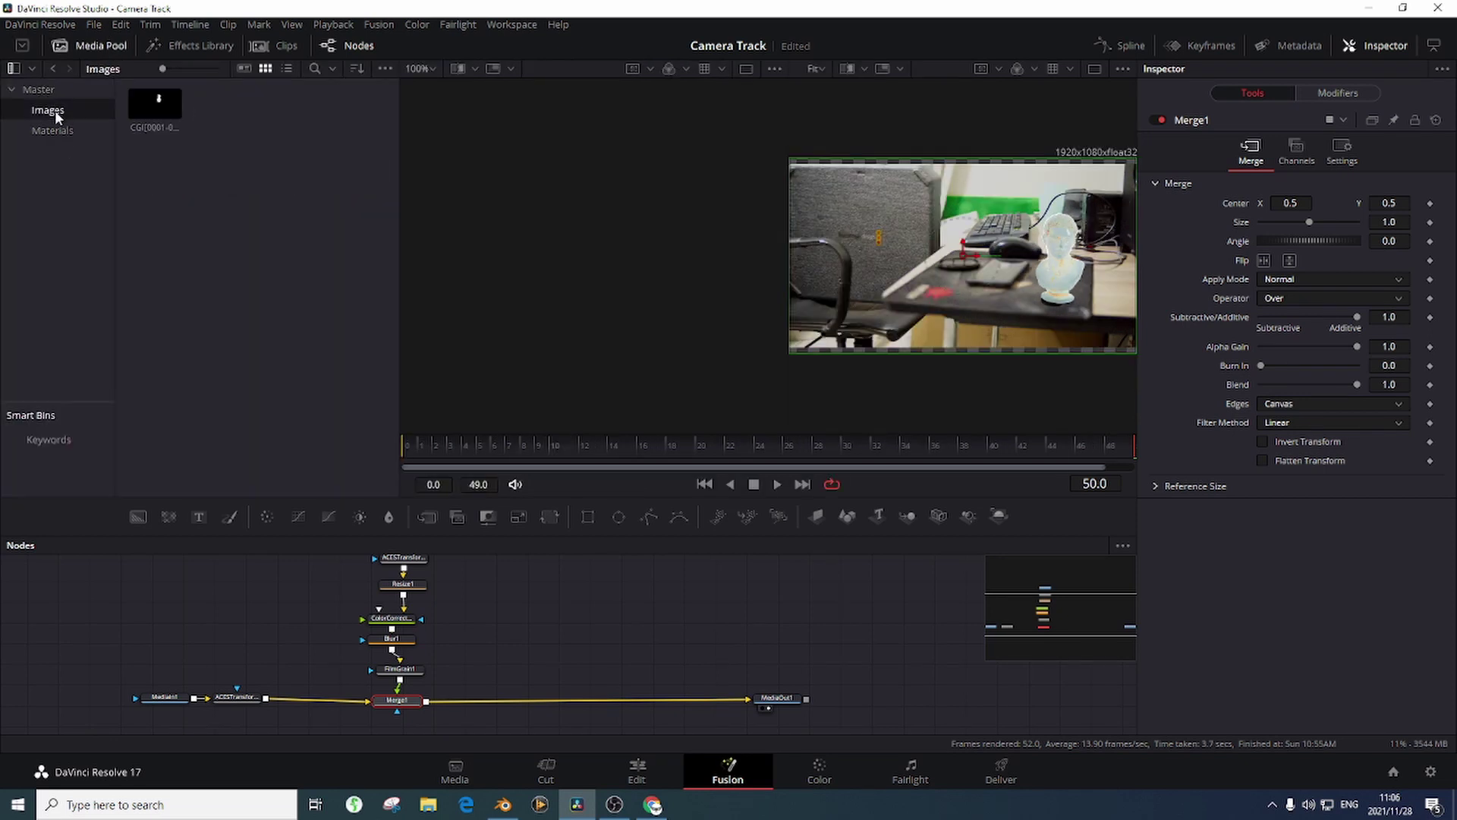
left_click(168, 101)
Inspect both ACESTransform nodes and show the raw footage in the second viewer
left_click(403, 558)
scroll(434, 601, "up", 3)
scroll(434, 593, "down", 3)
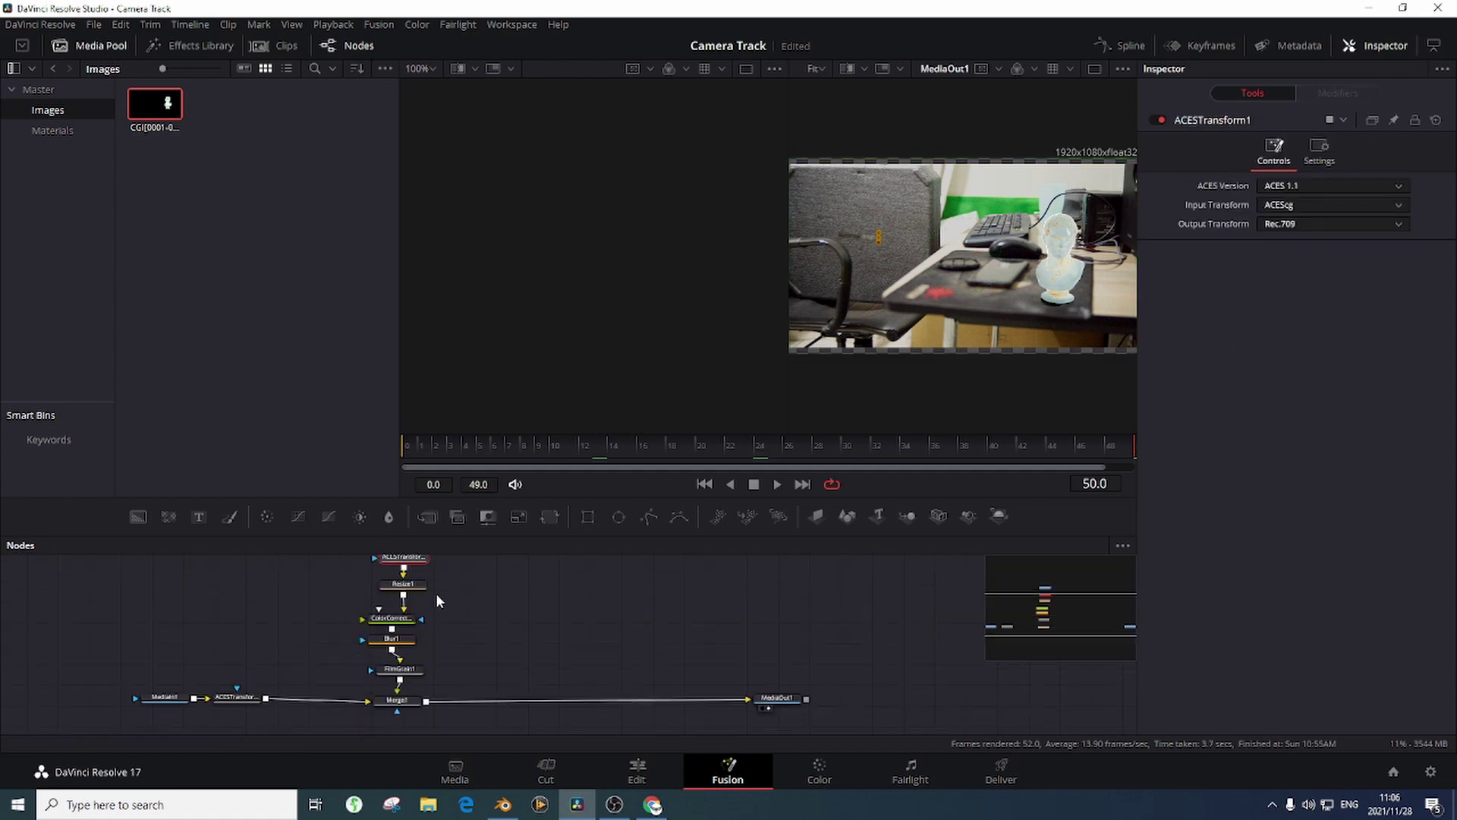
left_click(236, 698)
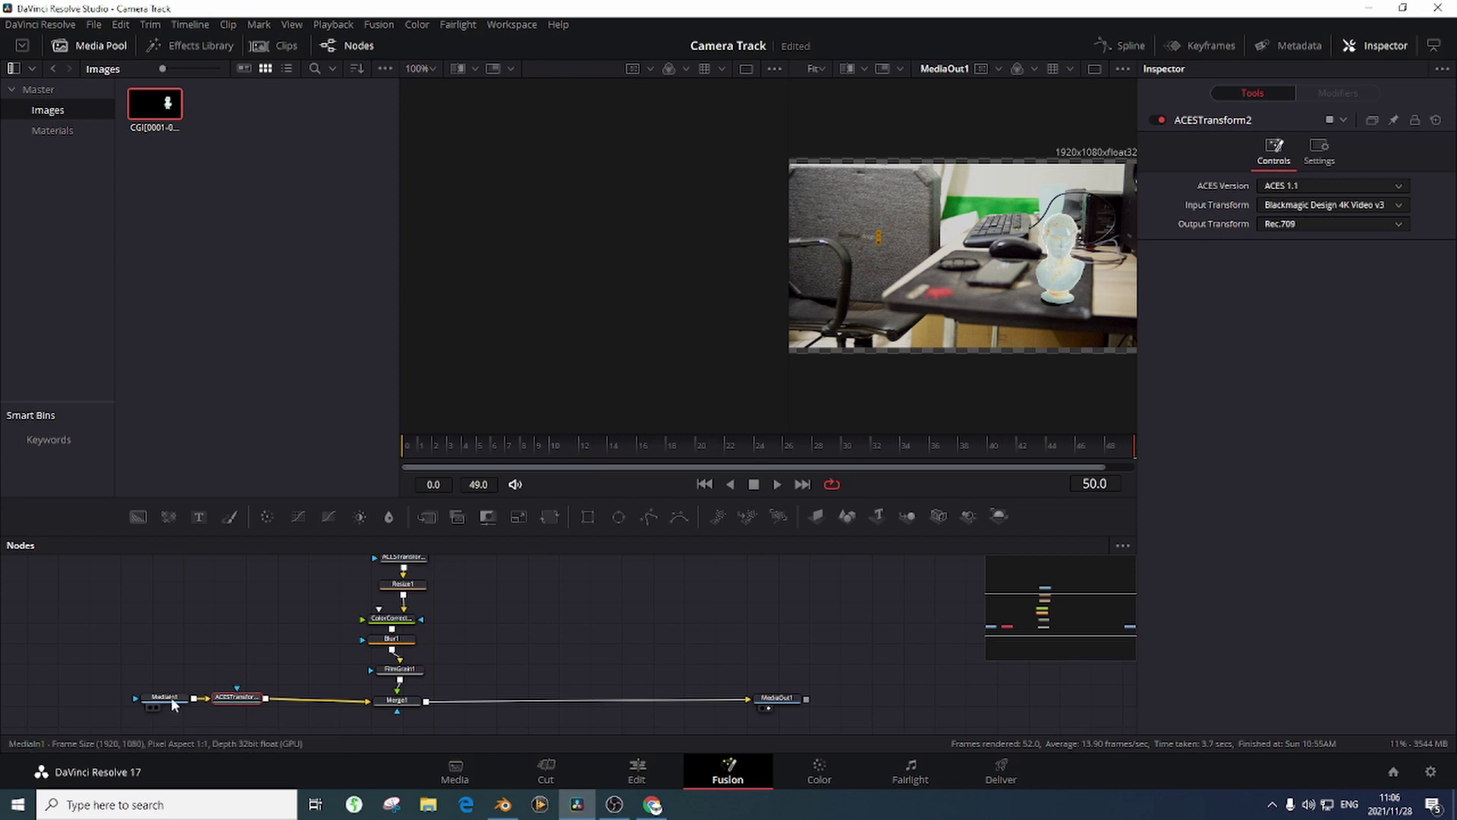
key("1")
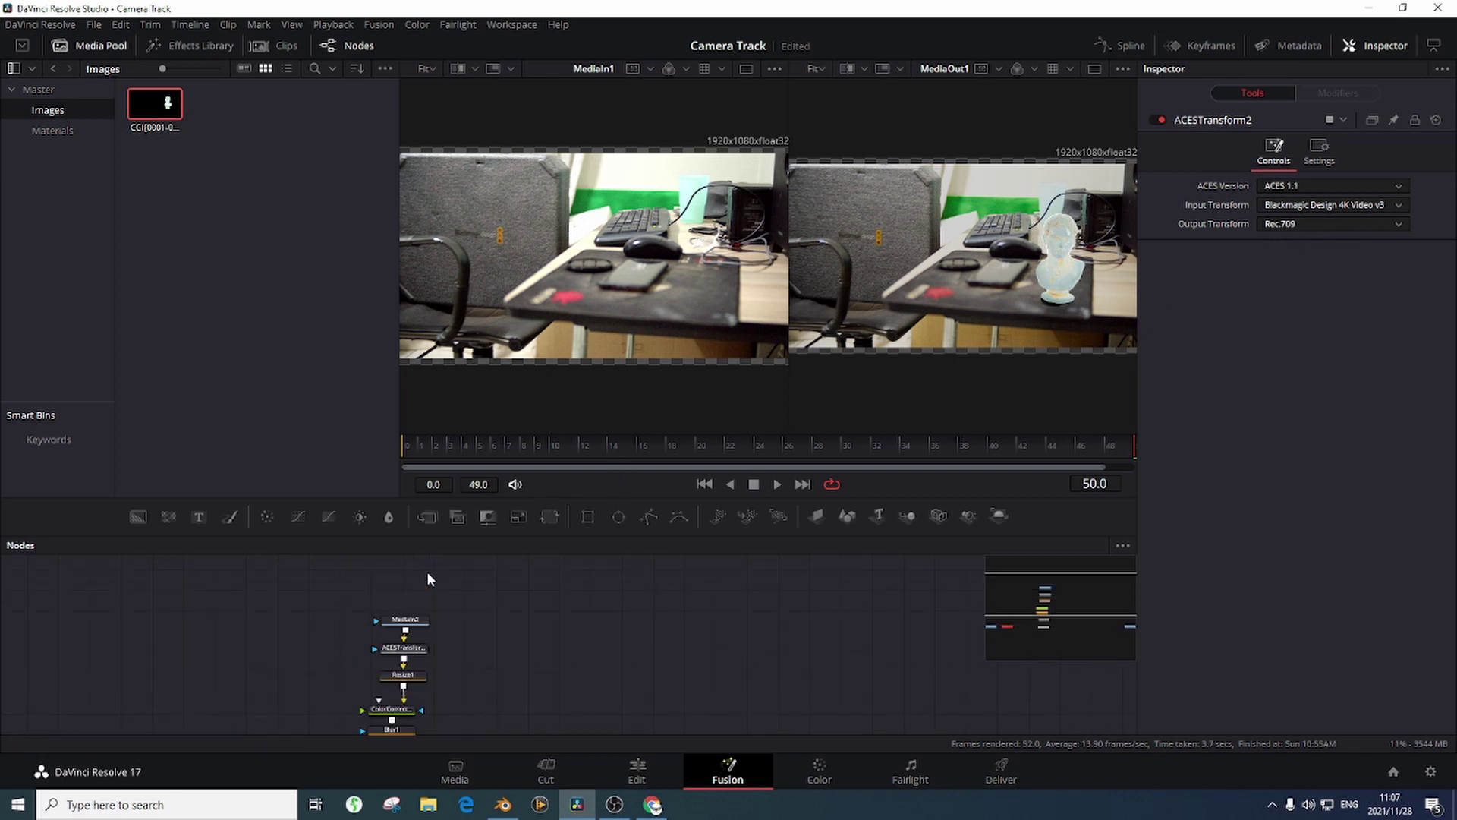
Check the MediaIn2 render input, its ACES transform and the Merge1 node settings
scroll(409, 581, "up", 2)
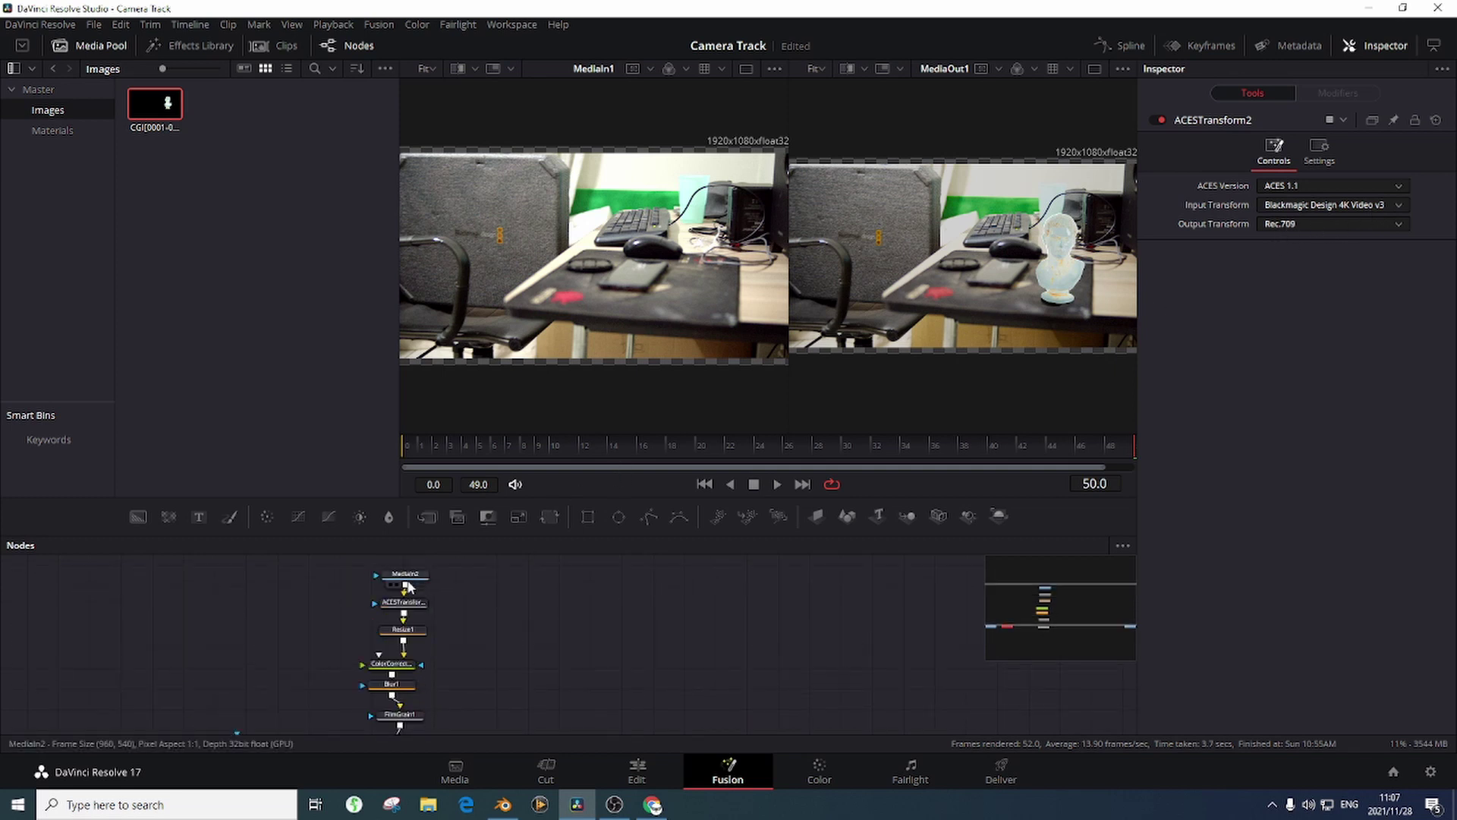
left_click(410, 581)
left_click(419, 609)
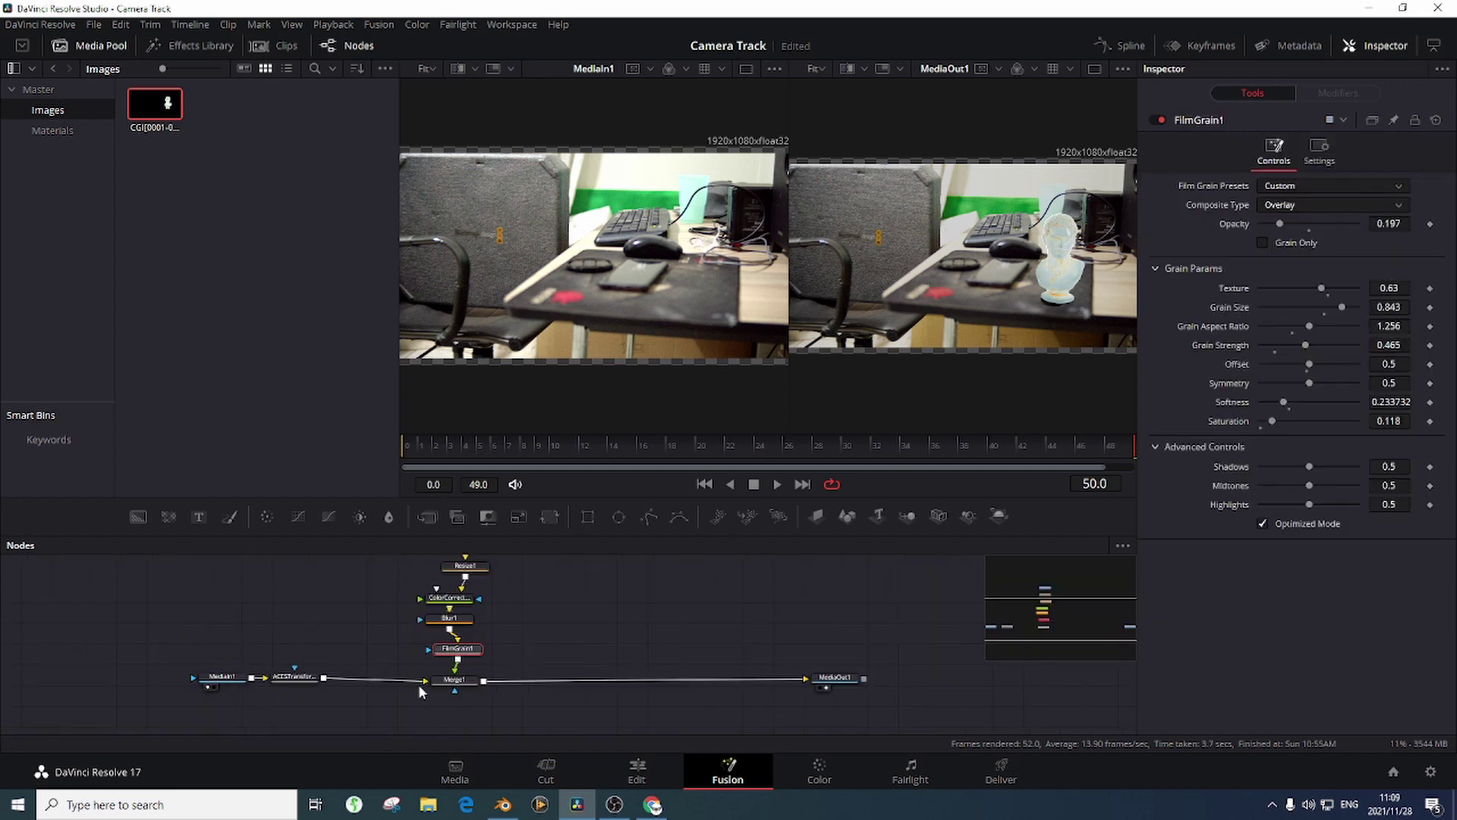
left_click(451, 681)
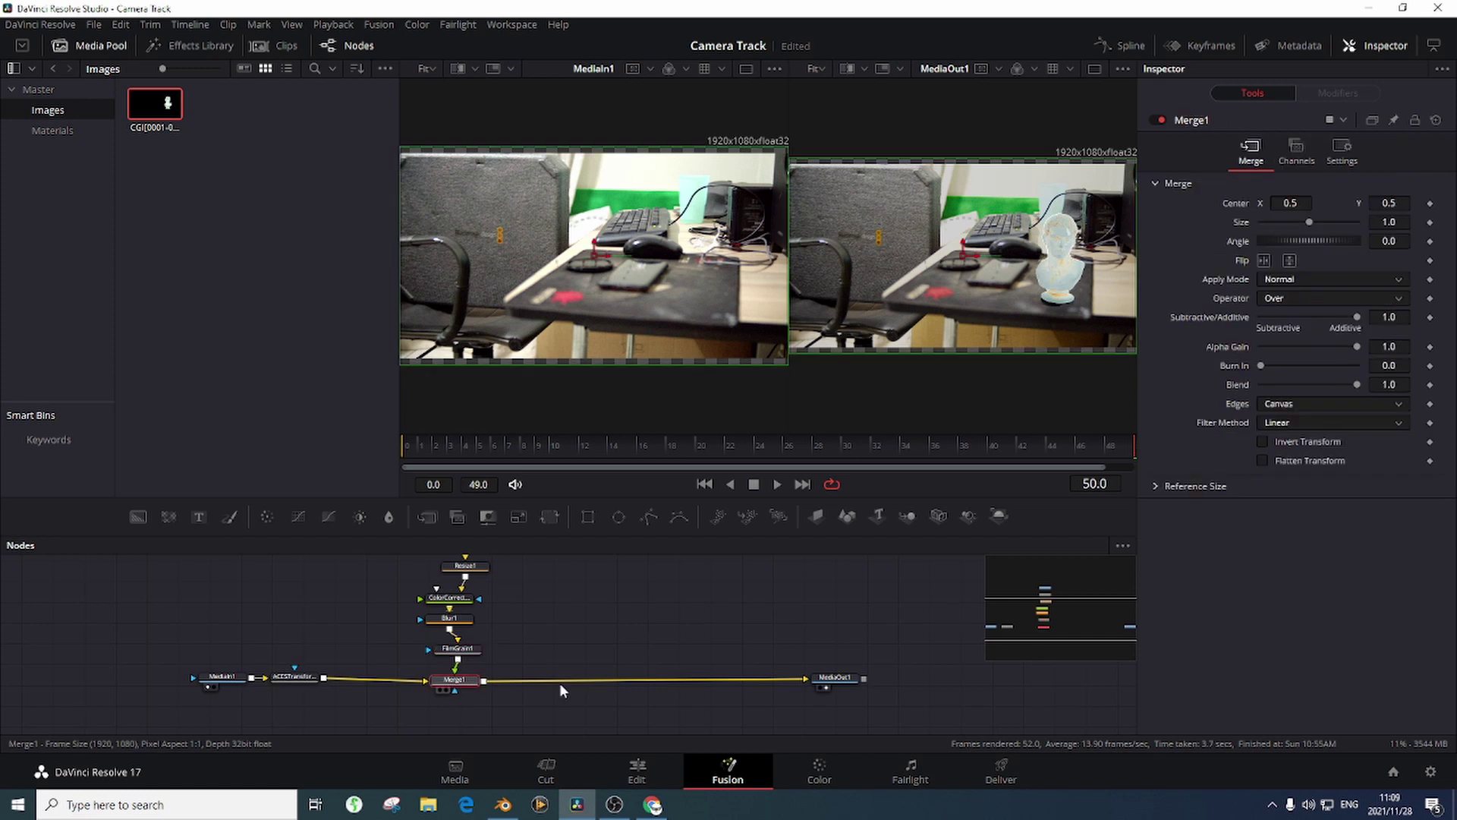
Select MediaOut1, go to the Edit page and play Fusion Clip 1 to review the bust
left_click(842, 676)
left_click(636, 768)
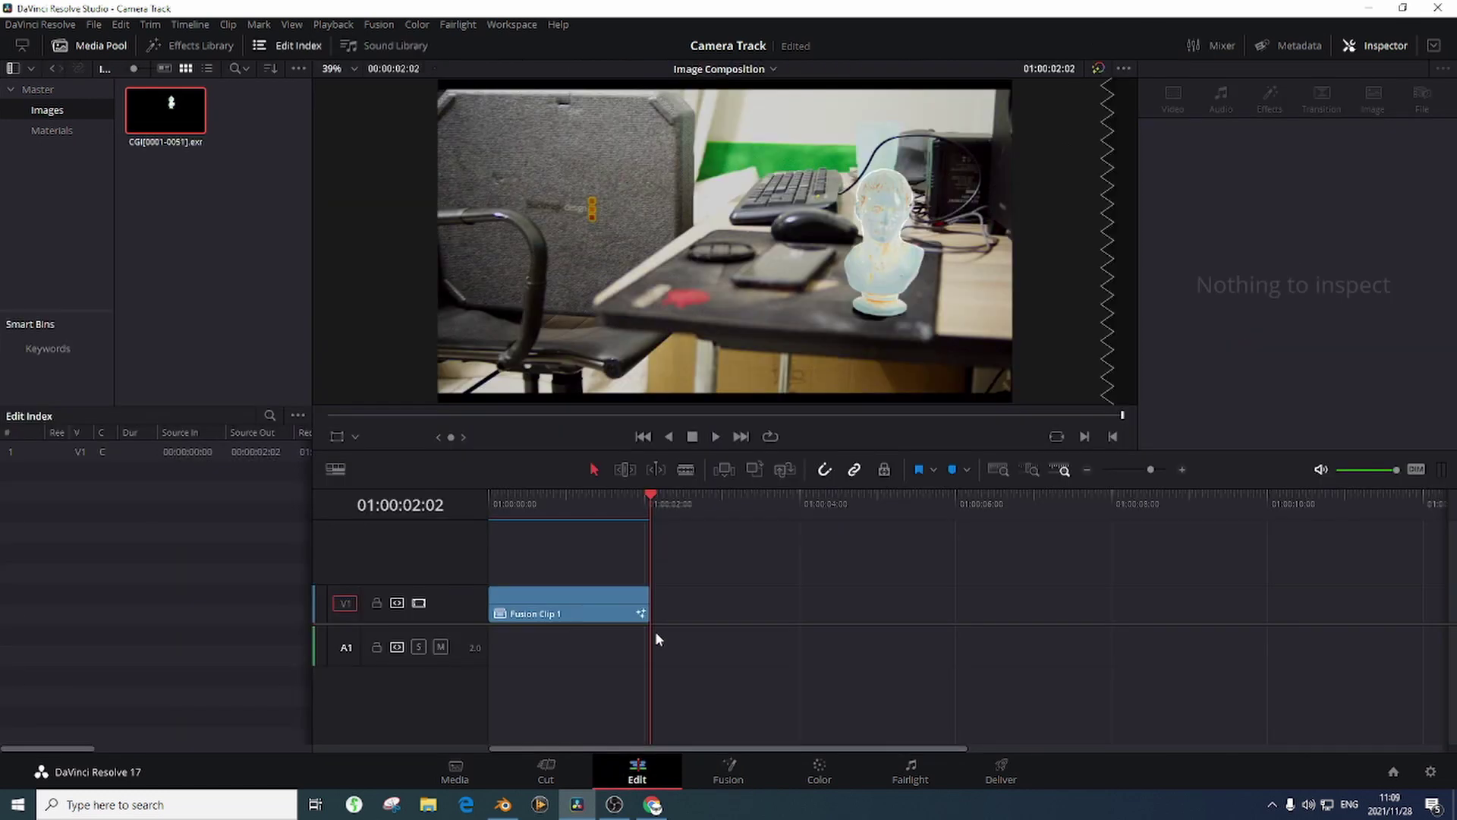
left_click(714, 437)
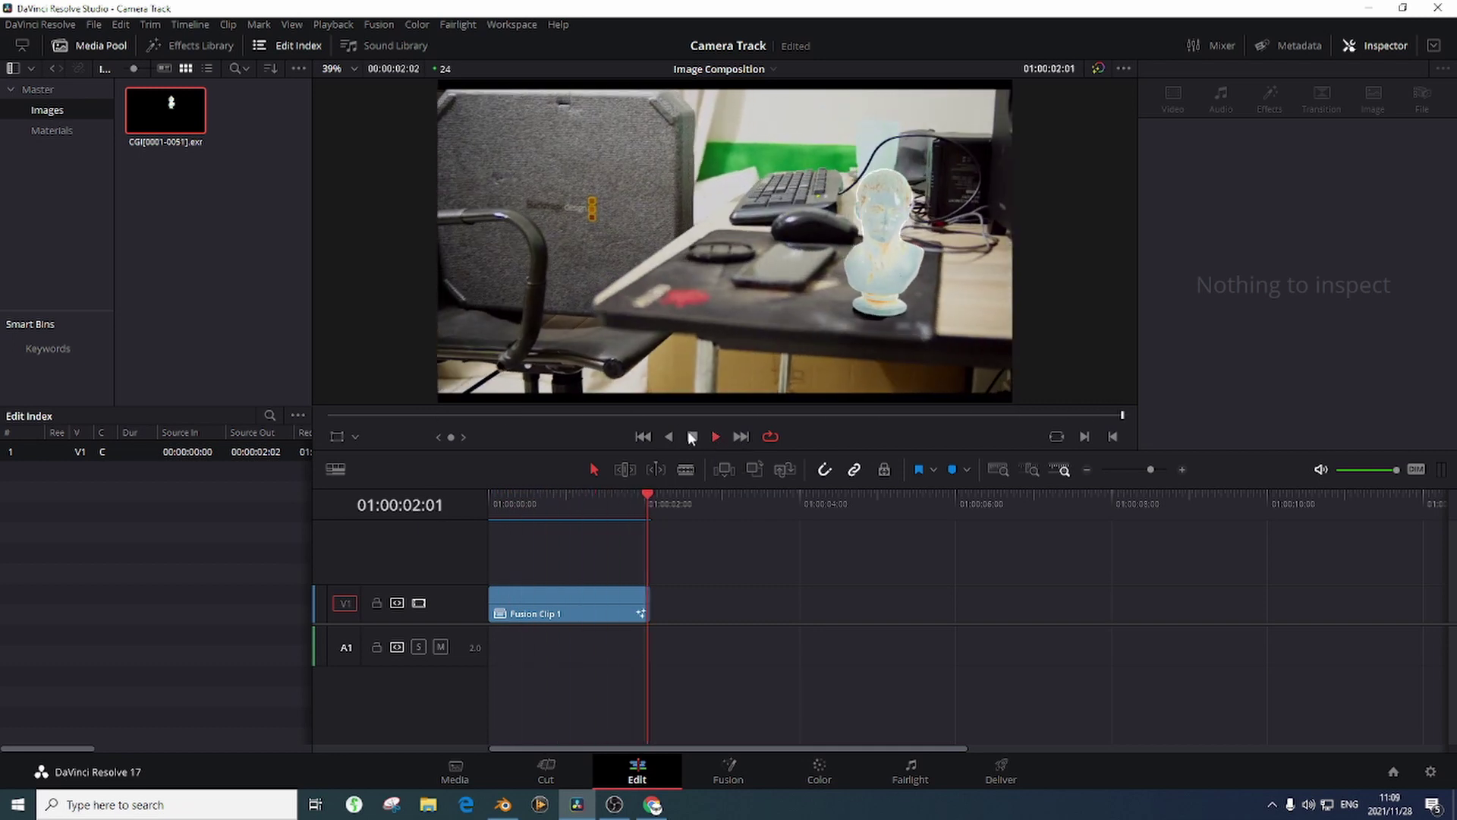
key("space")
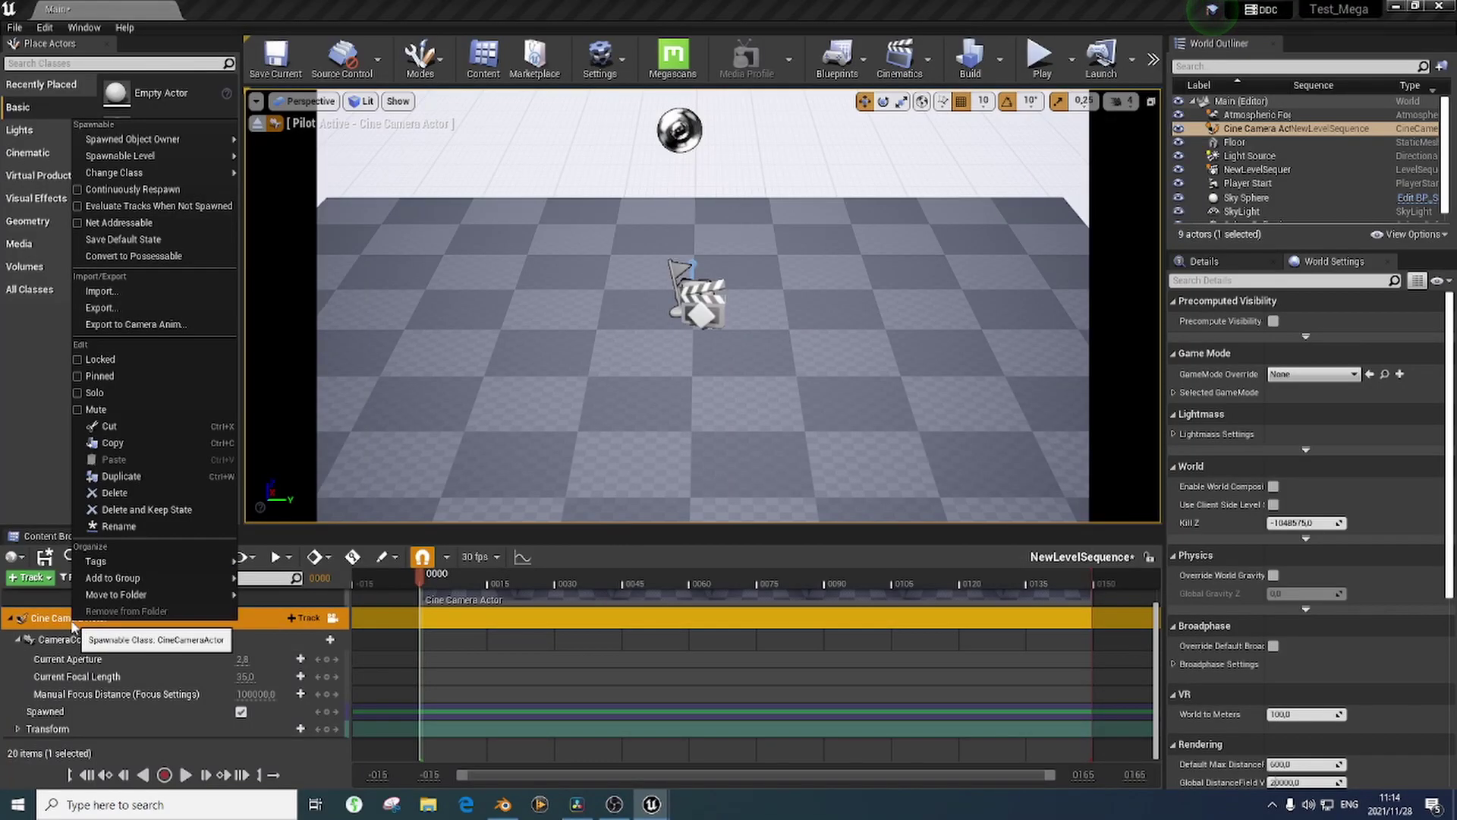
Import Blender.3ds.fbx onto the Cine Camera Actor track without Match by Name, Convert Scene Unit, Create Cameras or Replace Transform Track
left_click(173, 325)
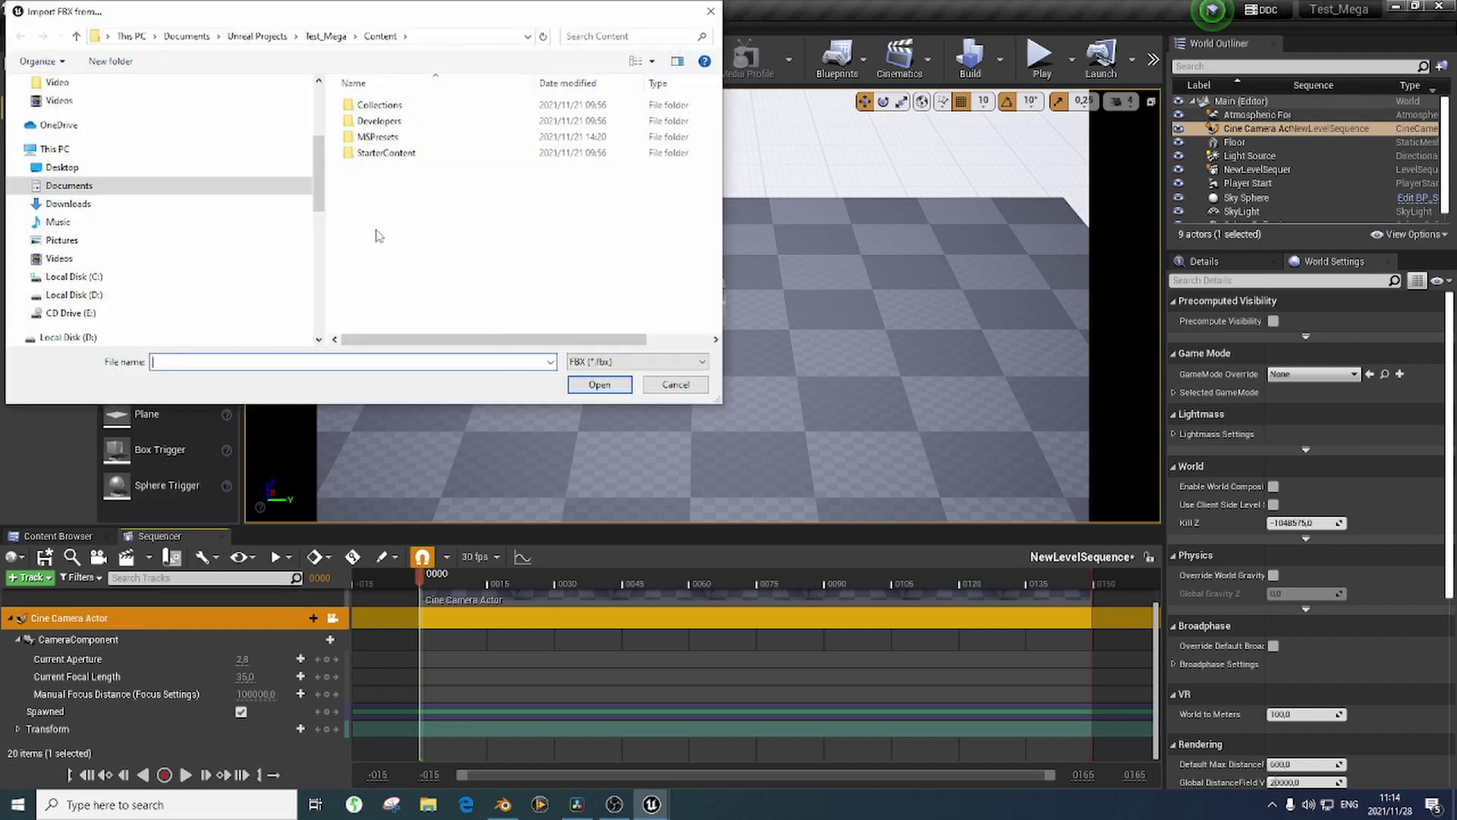
left_click(102, 189)
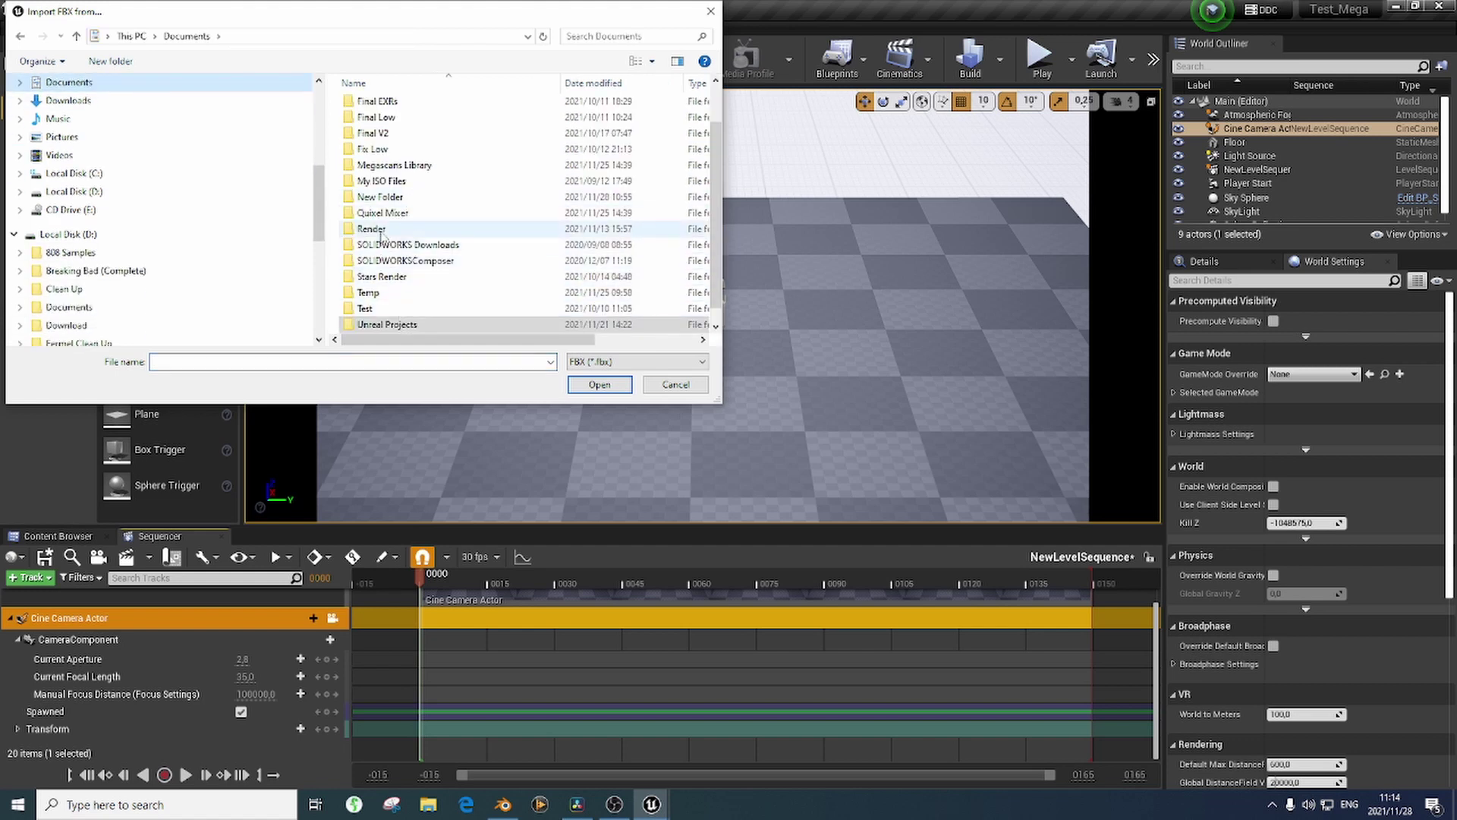
double_click(383, 199)
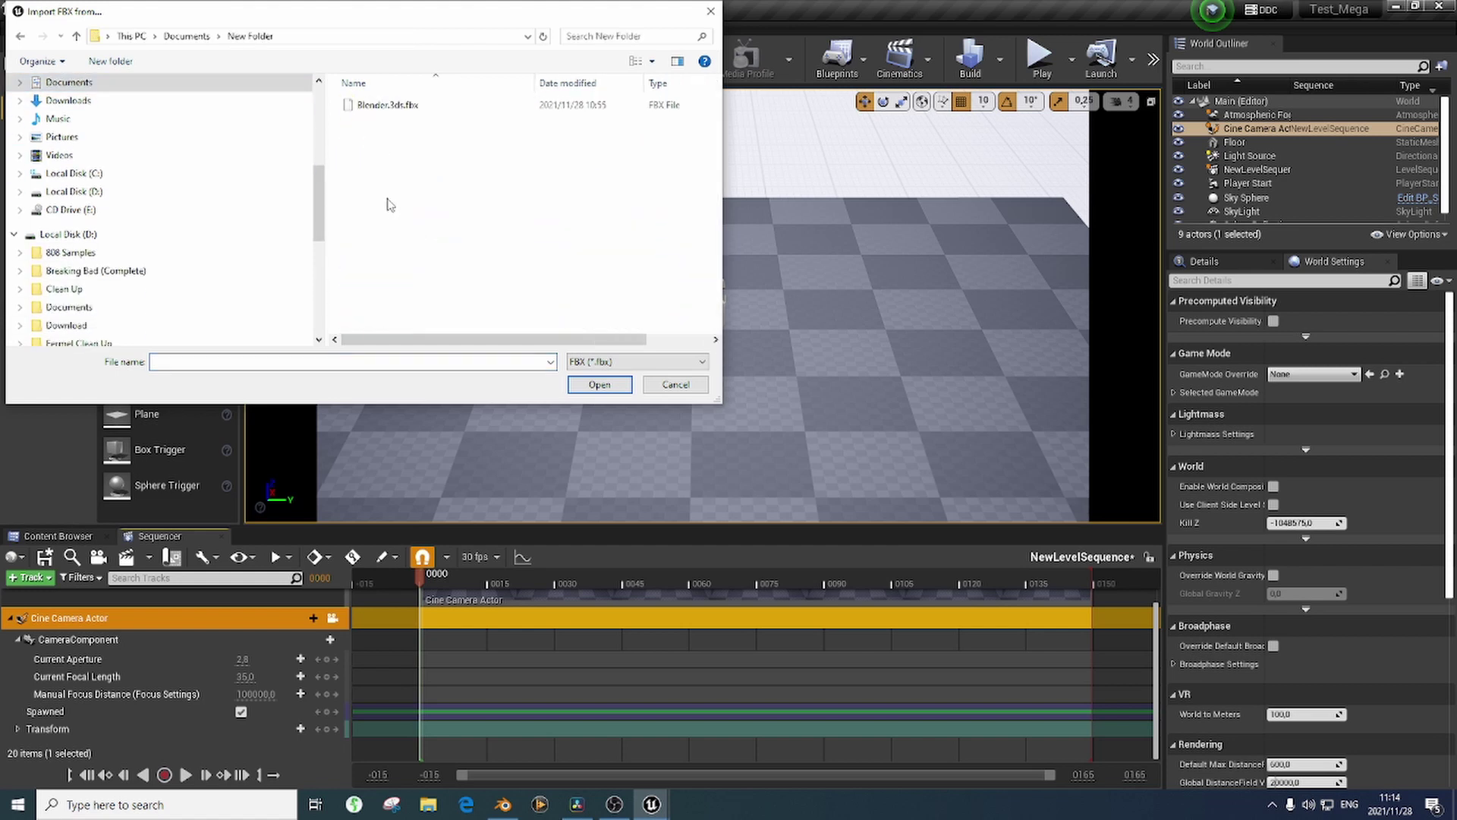
left_click(404, 106)
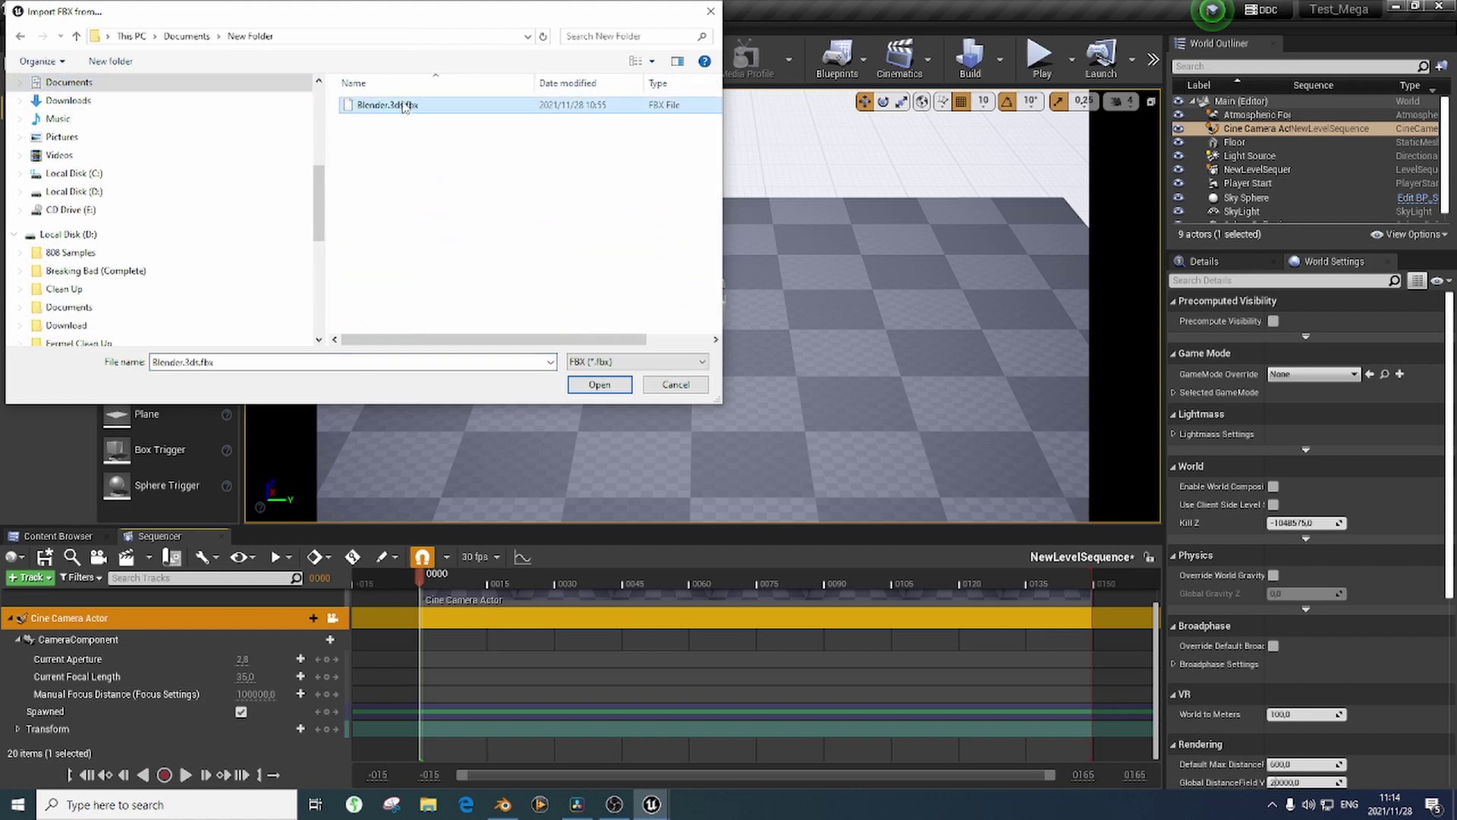
left_click(616, 385)
left_click(681, 321)
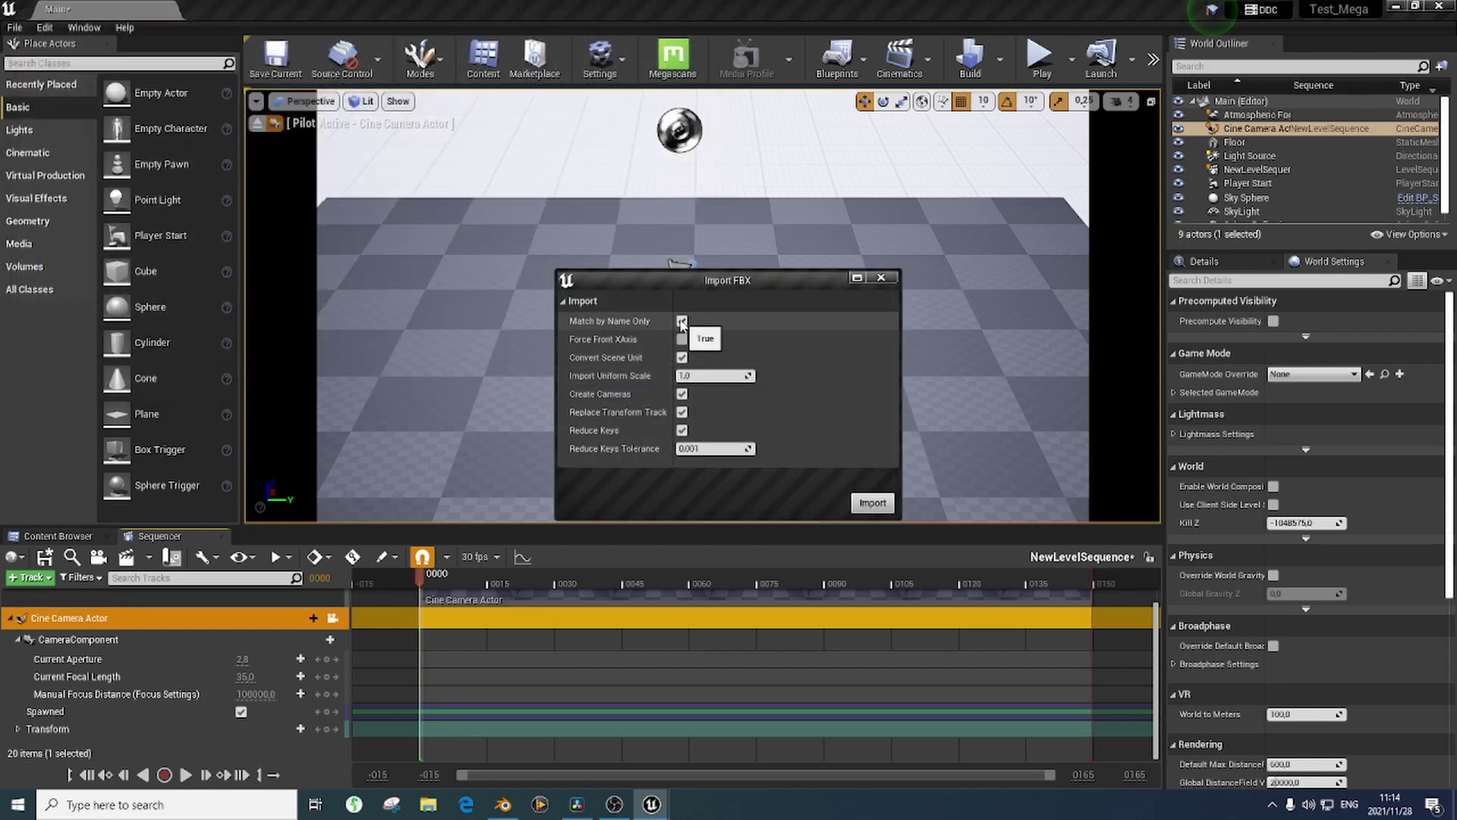
left_click(681, 357)
left_click(681, 394)
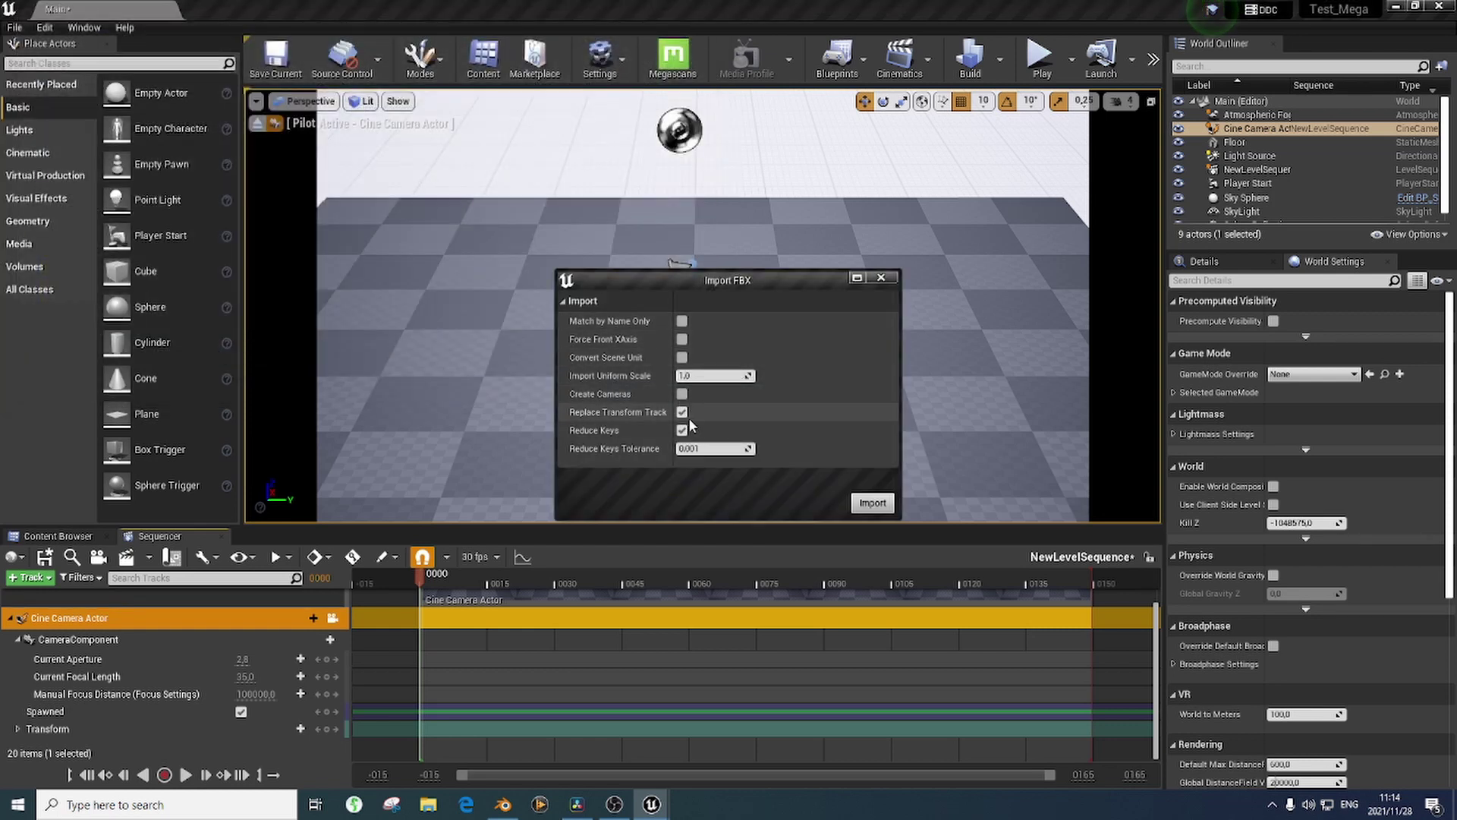
left_click(682, 412)
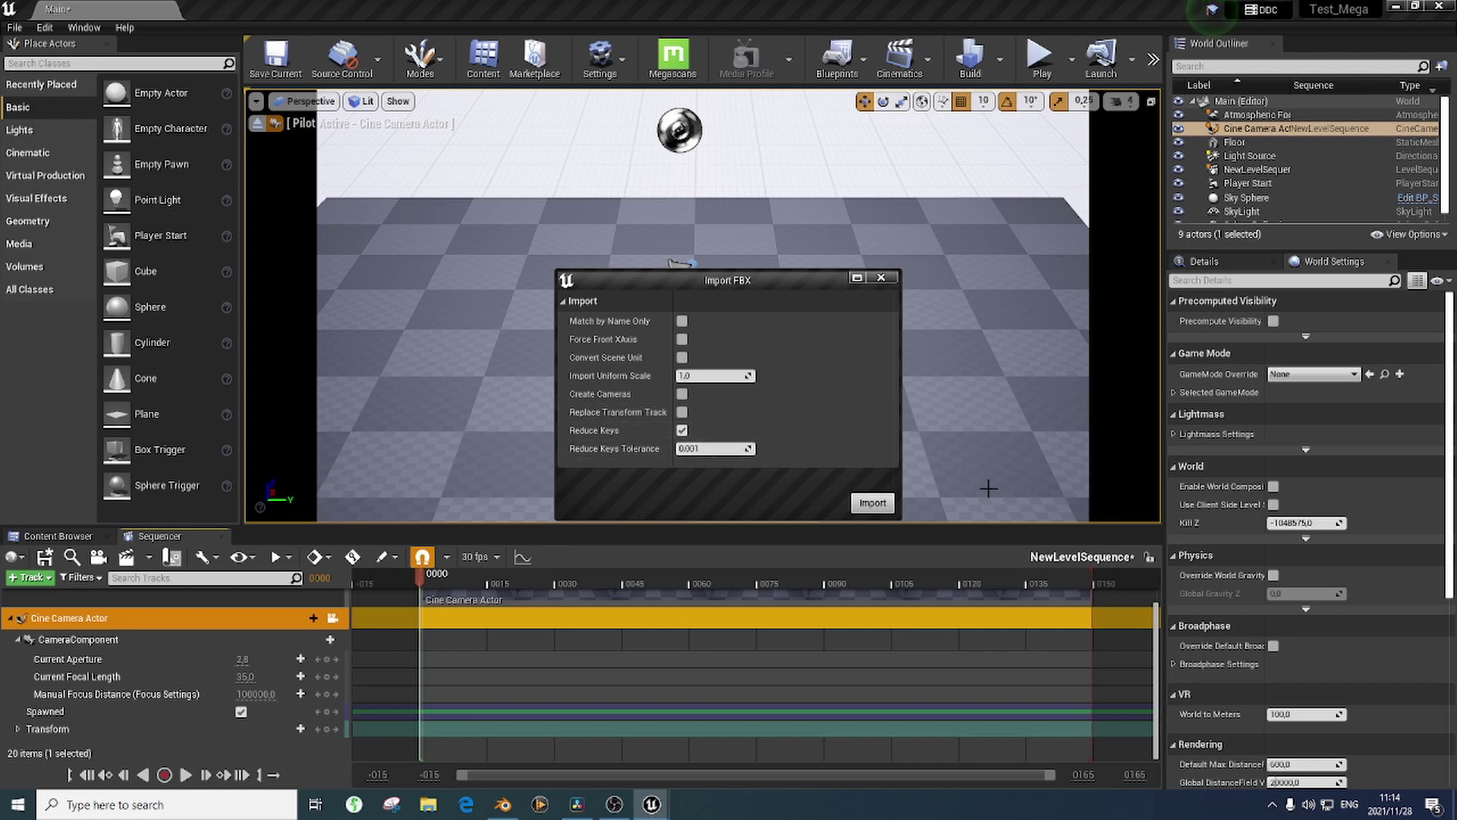
left_click(872, 502)
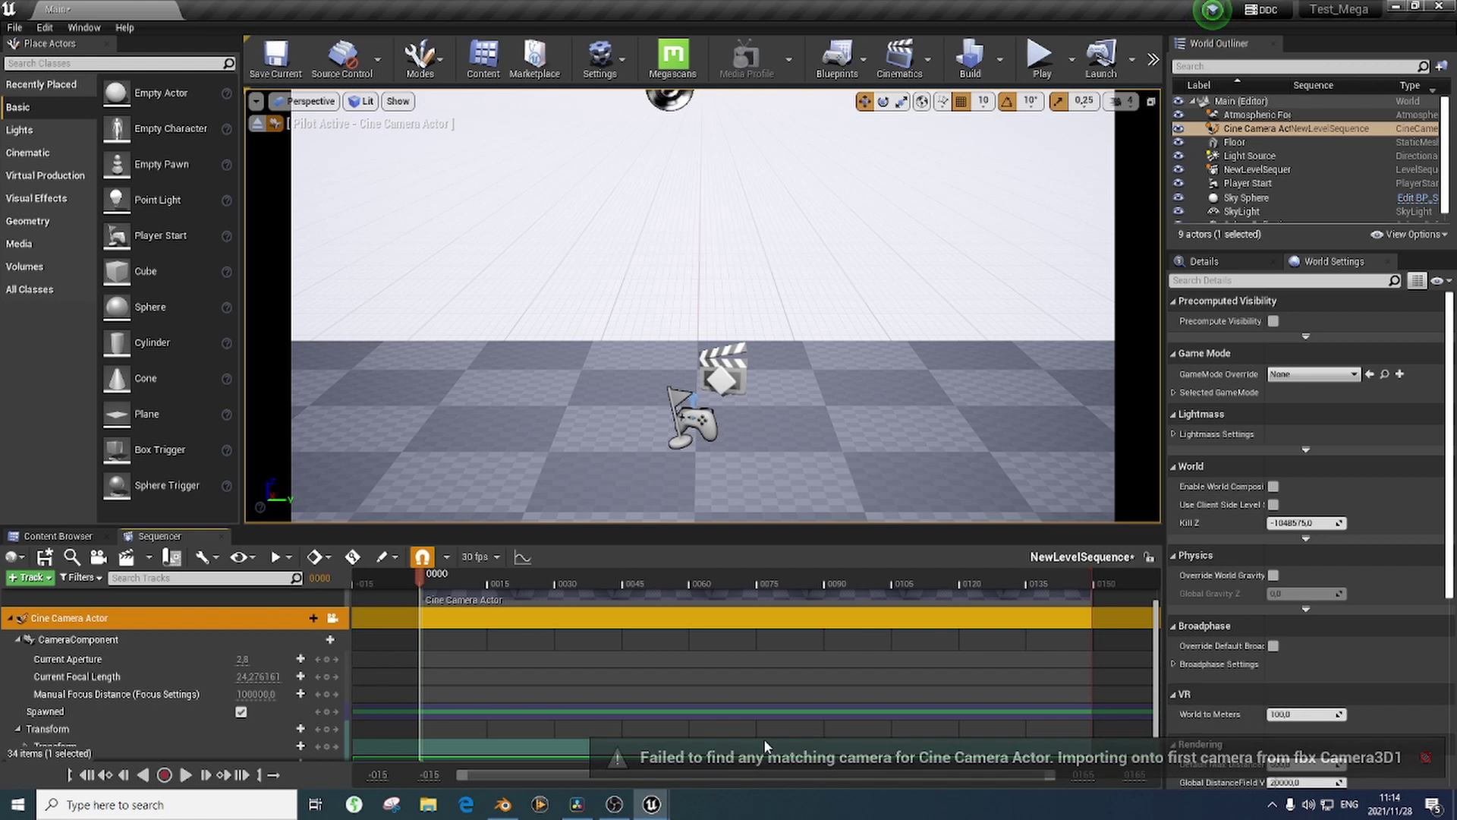
Play the sequence through the imported camera from the start, then return to DaVinci Resolve
key("space")
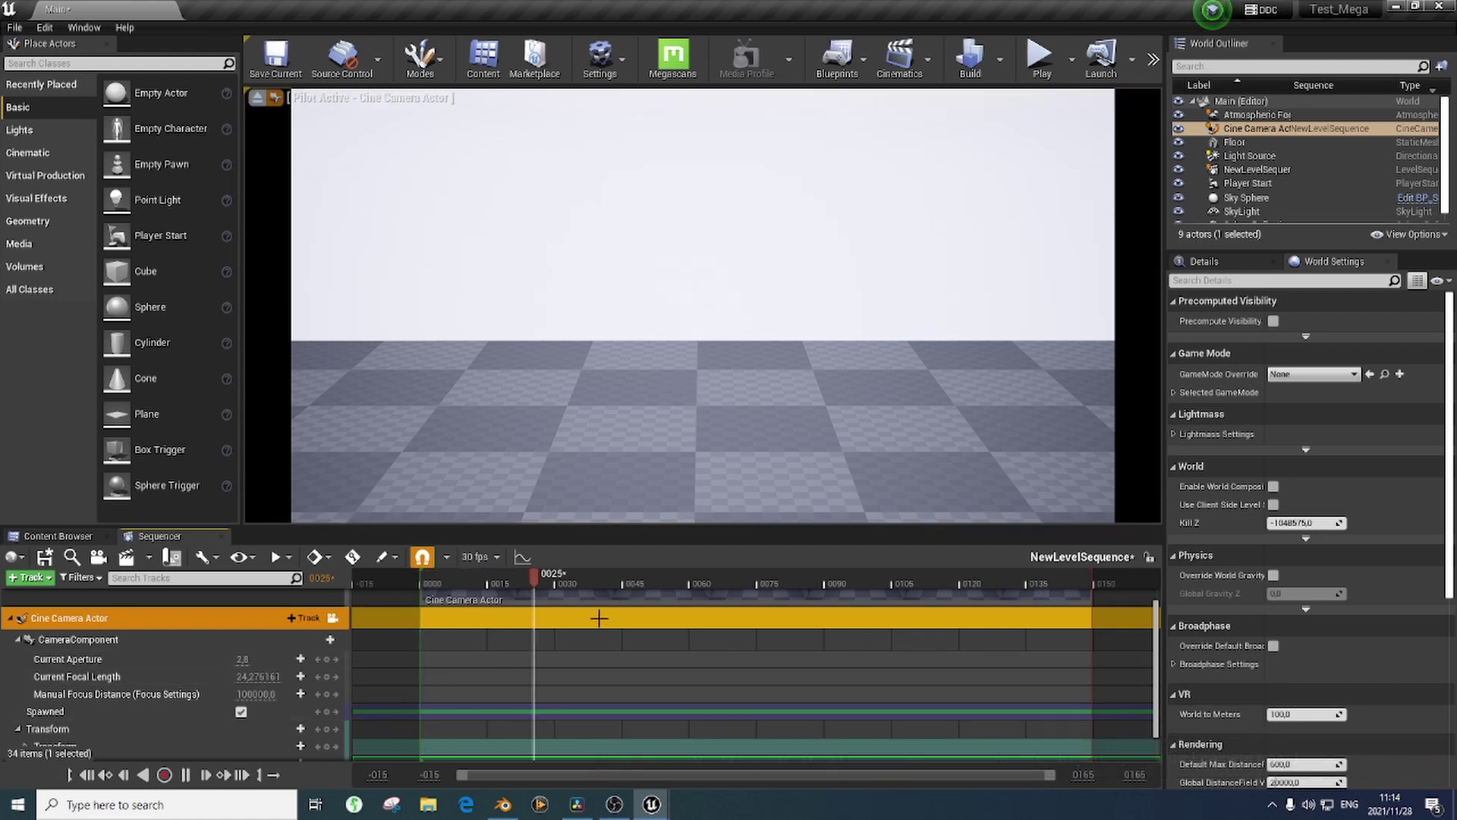
key("space")
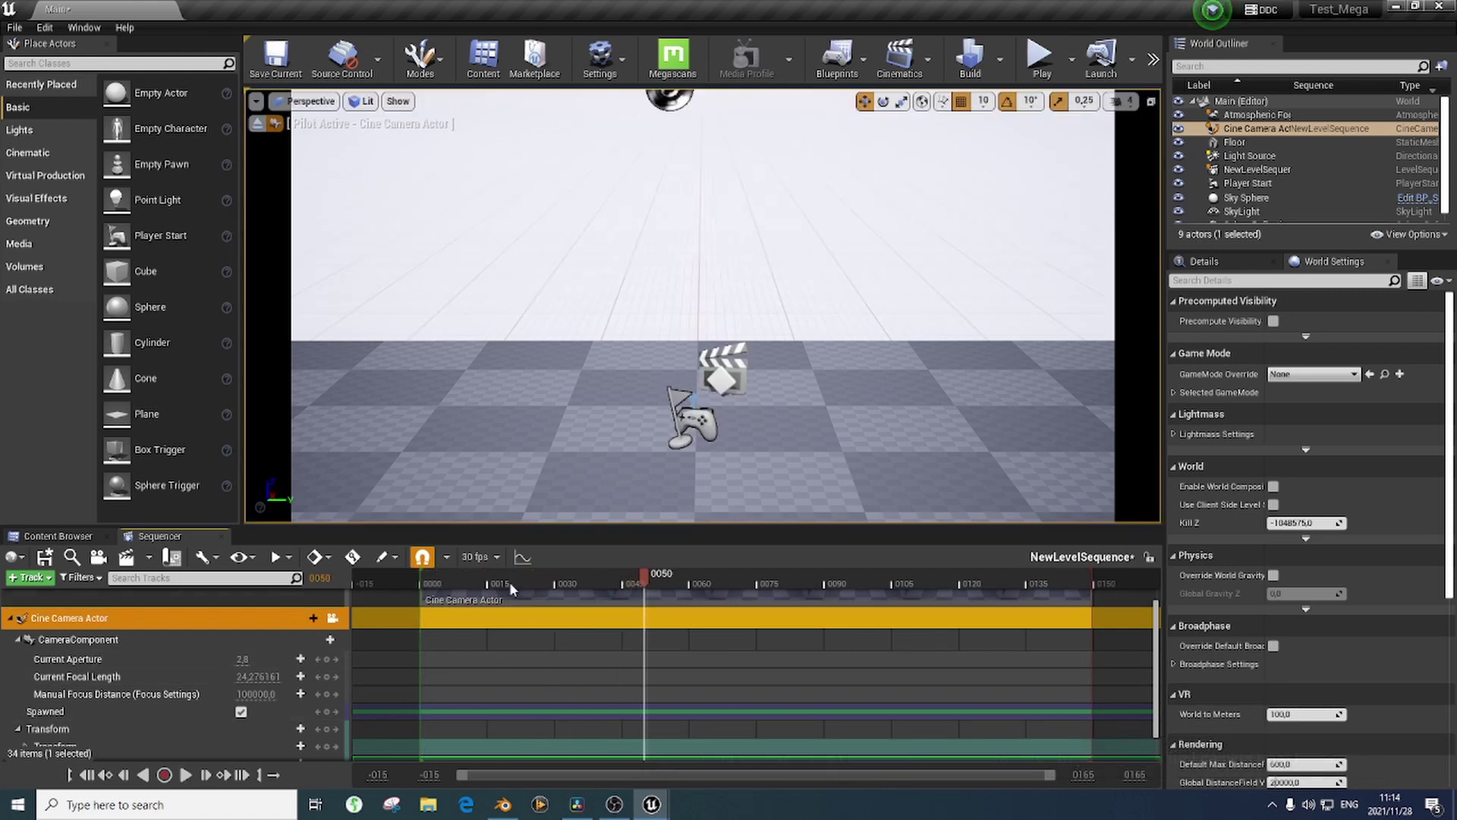
key("Up")
key("space")
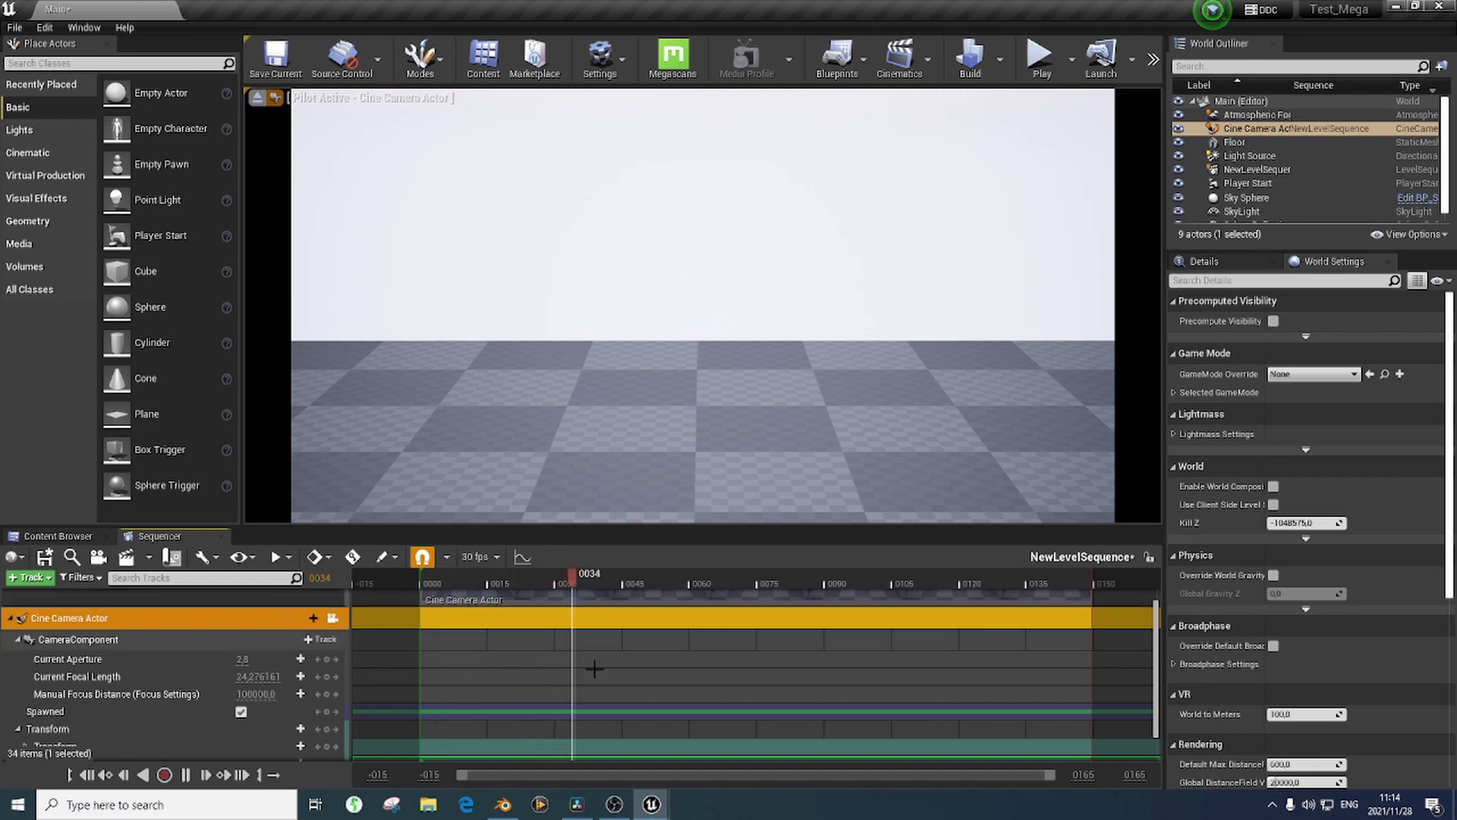
key("alt+Tab")
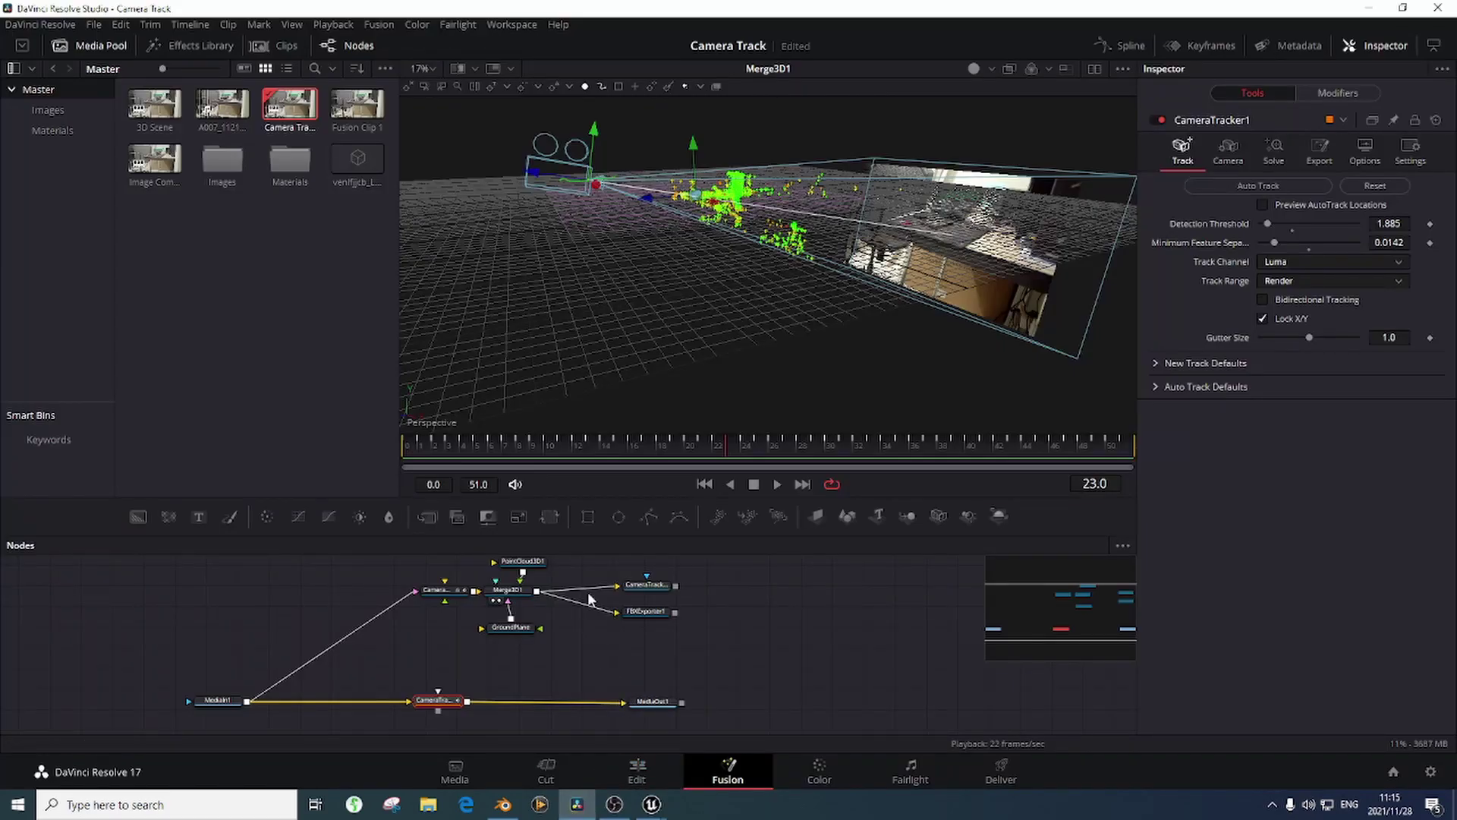
Feed Camera3D instead of Merge3D1 into FBXExporter1, then render all savers across frames 0–51
left_click_drag(593, 604, 594, 621)
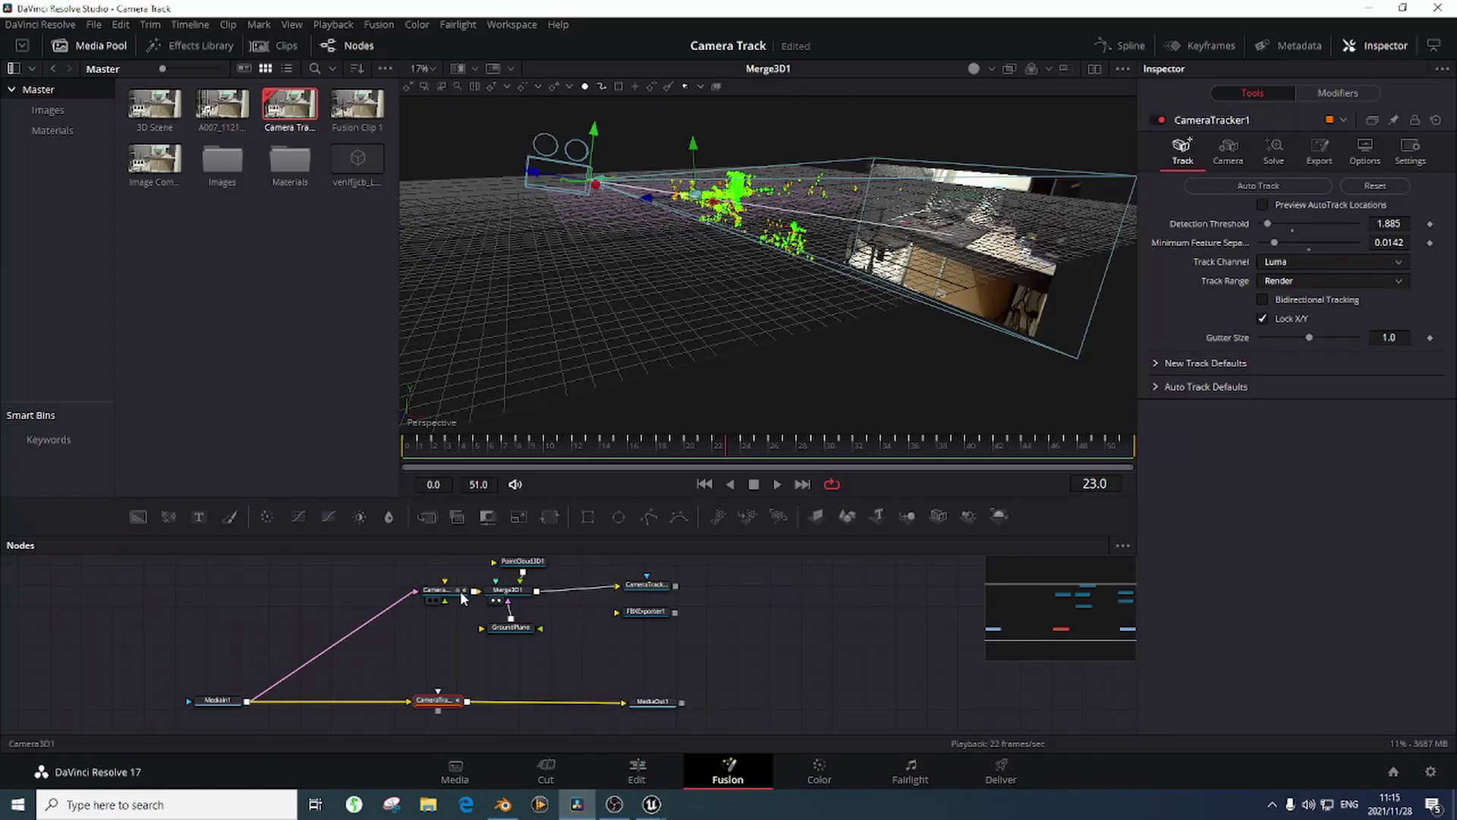
left_click_drag(475, 595, 616, 611)
left_click(384, 24)
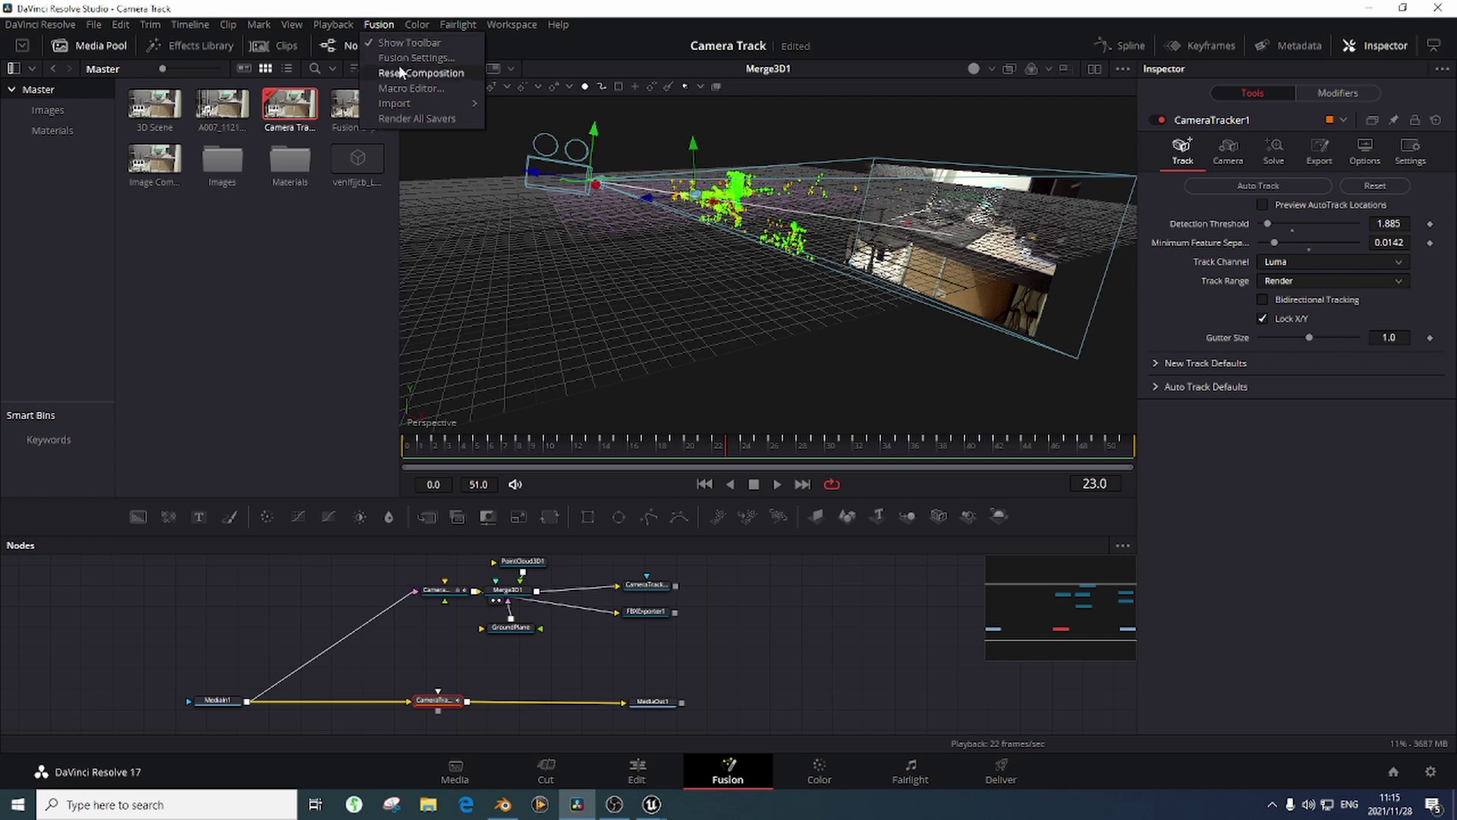
left_click(412, 118)
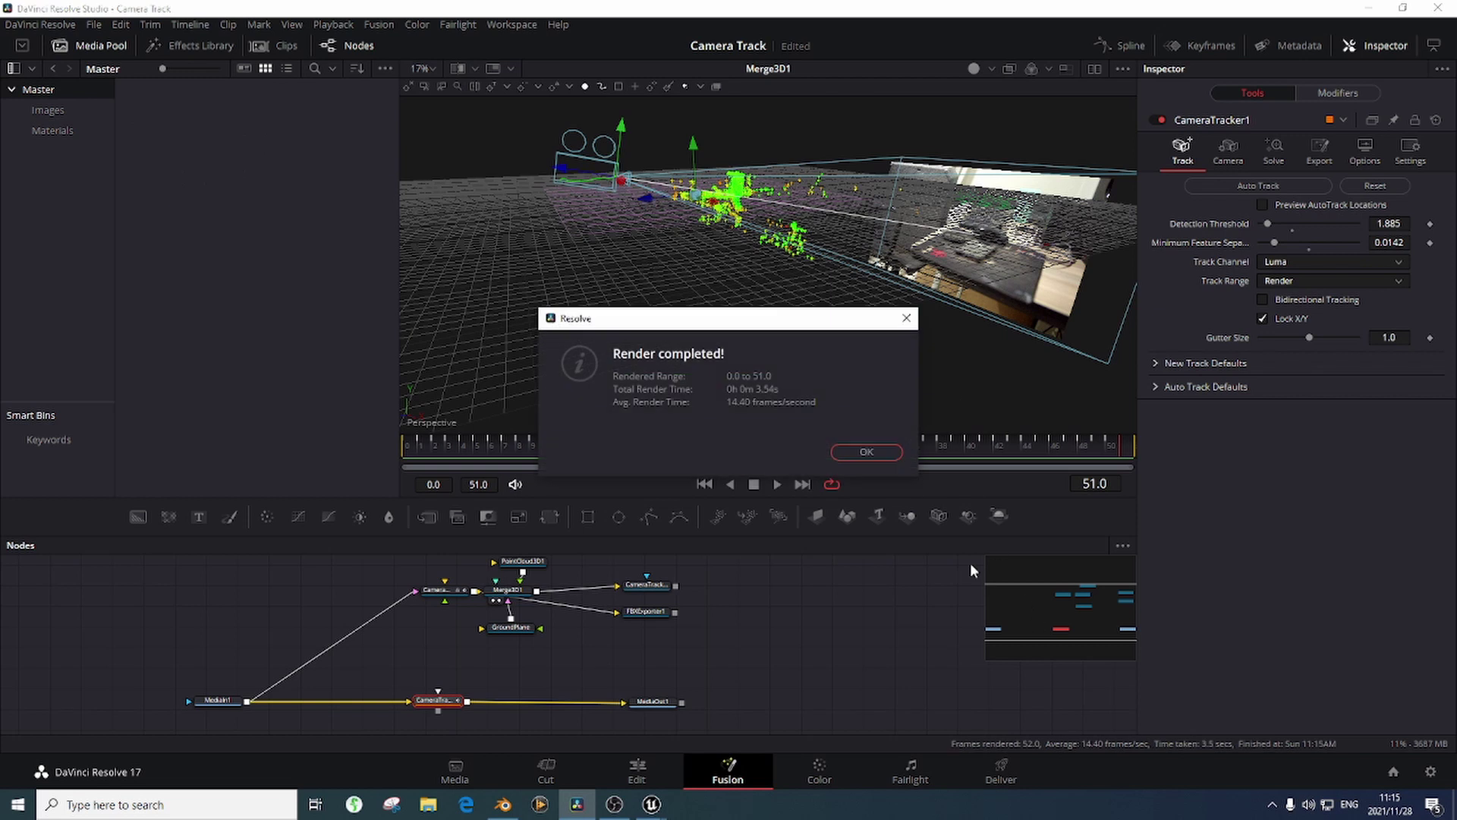
left_click(865, 453)
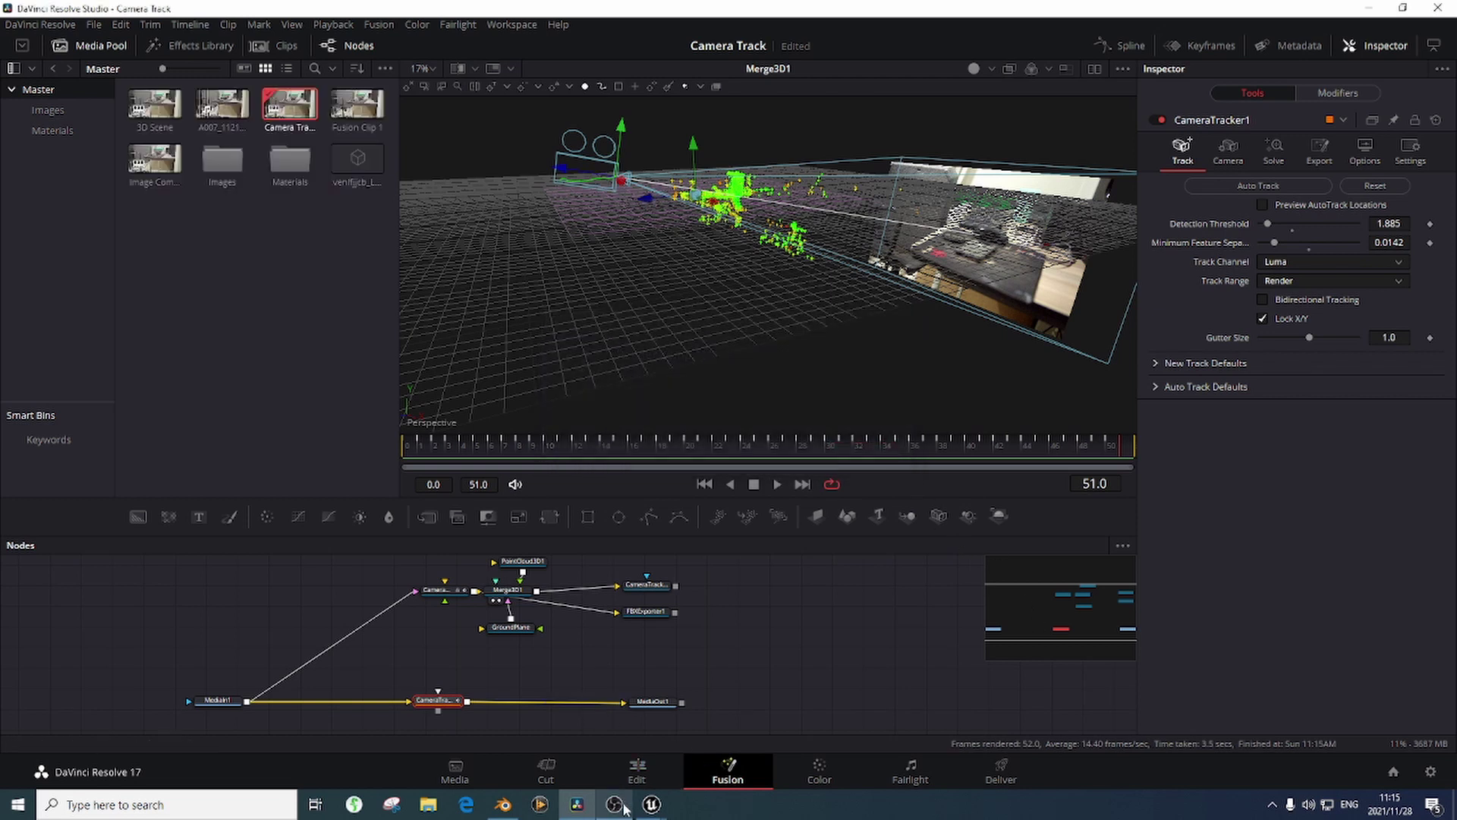
In Unreal, import Blender.3ds.fbx onto the Cine Camera Actor track in Sequencer
mouse_move(651, 804)
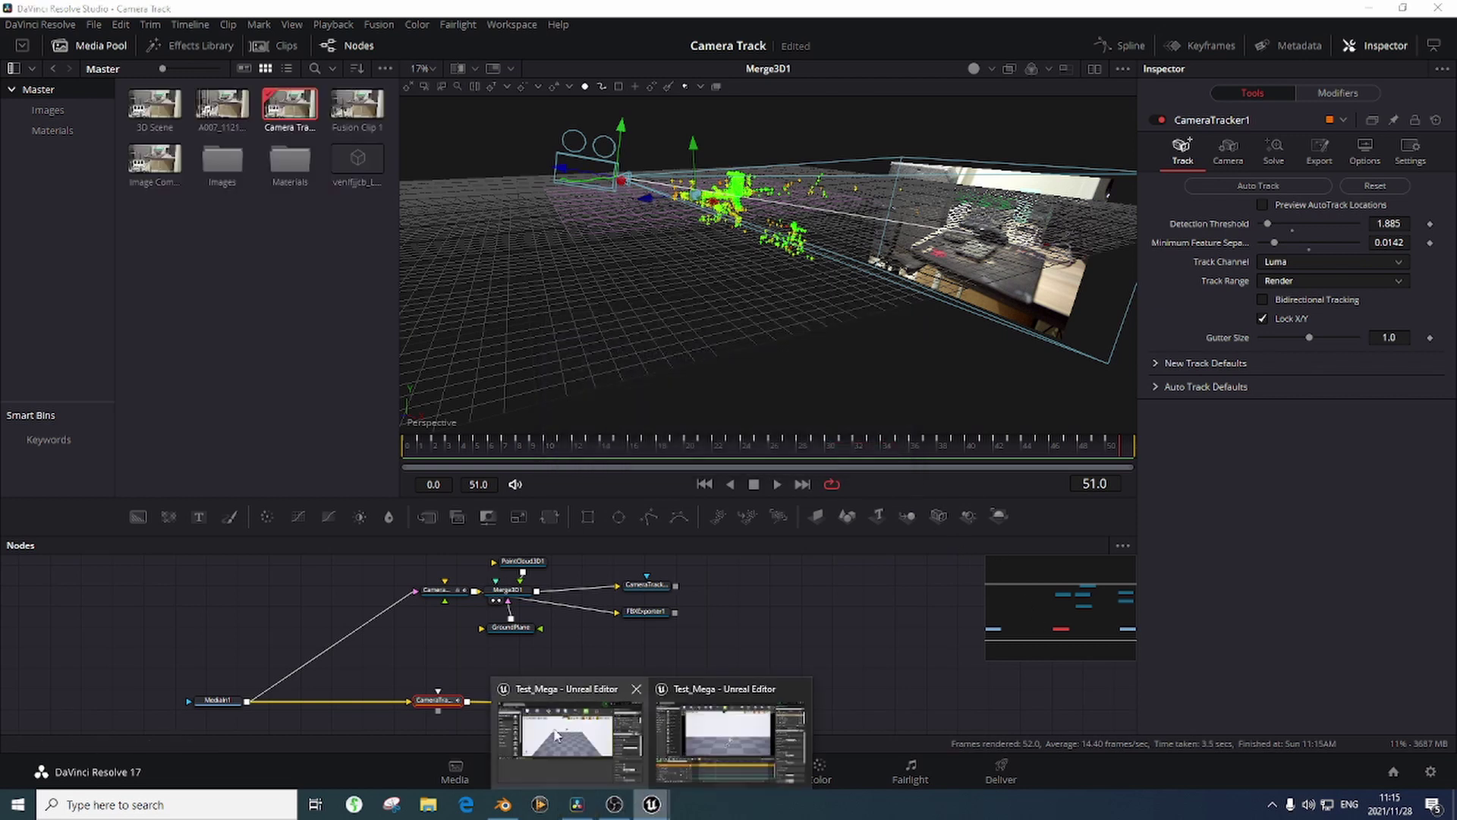
left_click(735, 756)
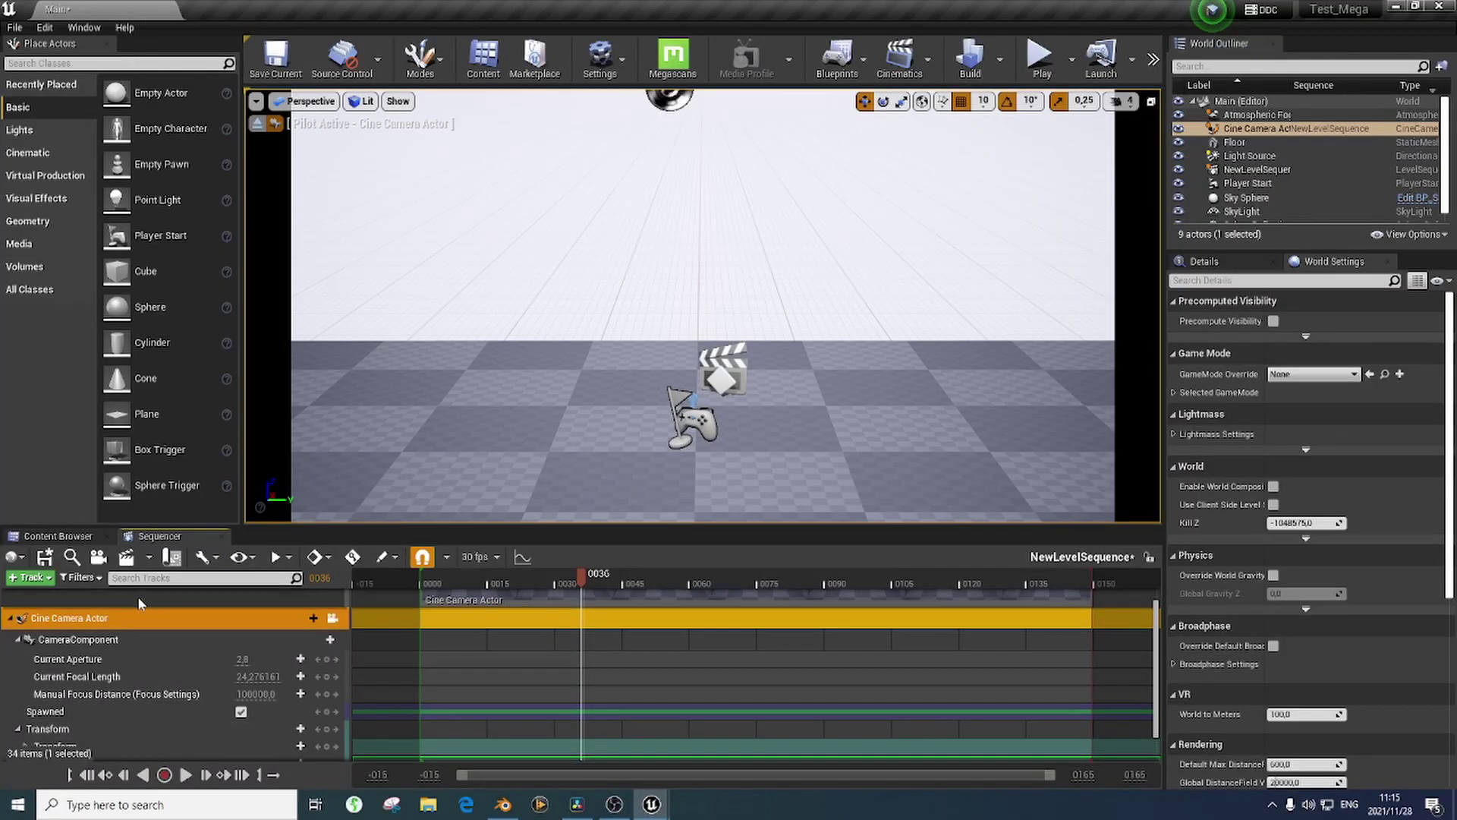
right_click(54, 620)
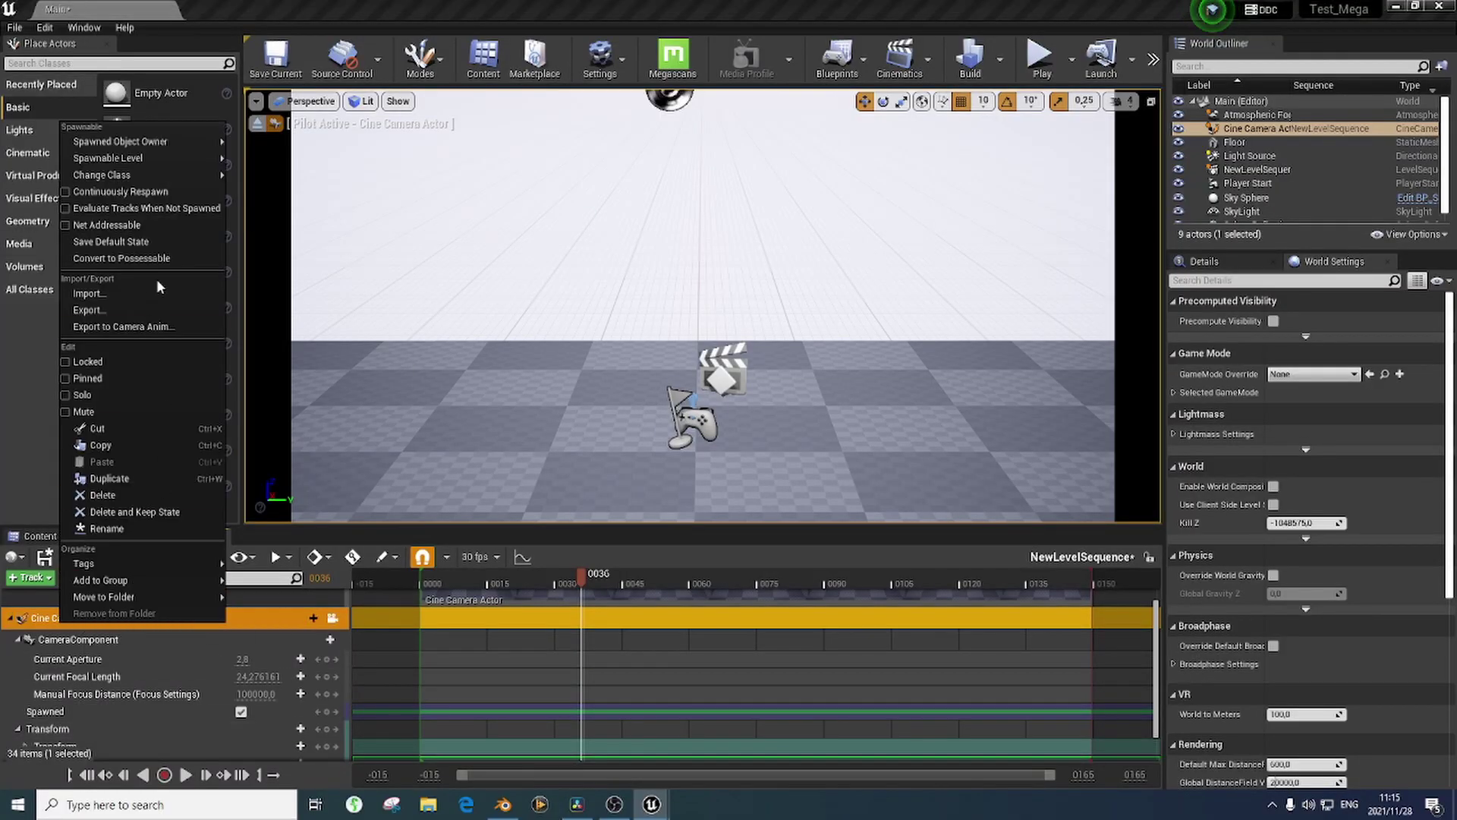
left_click(87, 293)
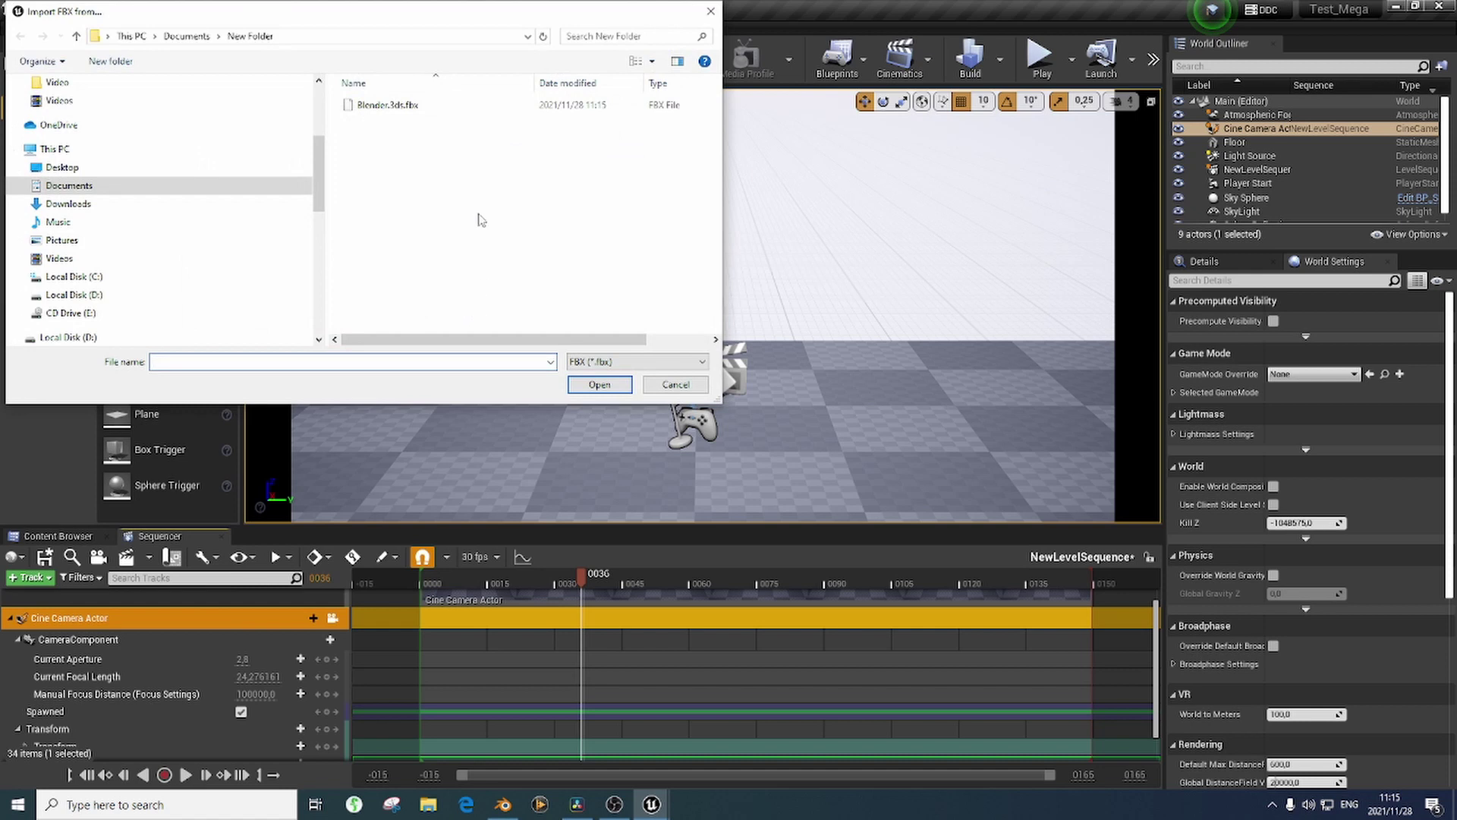
left_click(394, 106)
left_click(600, 384)
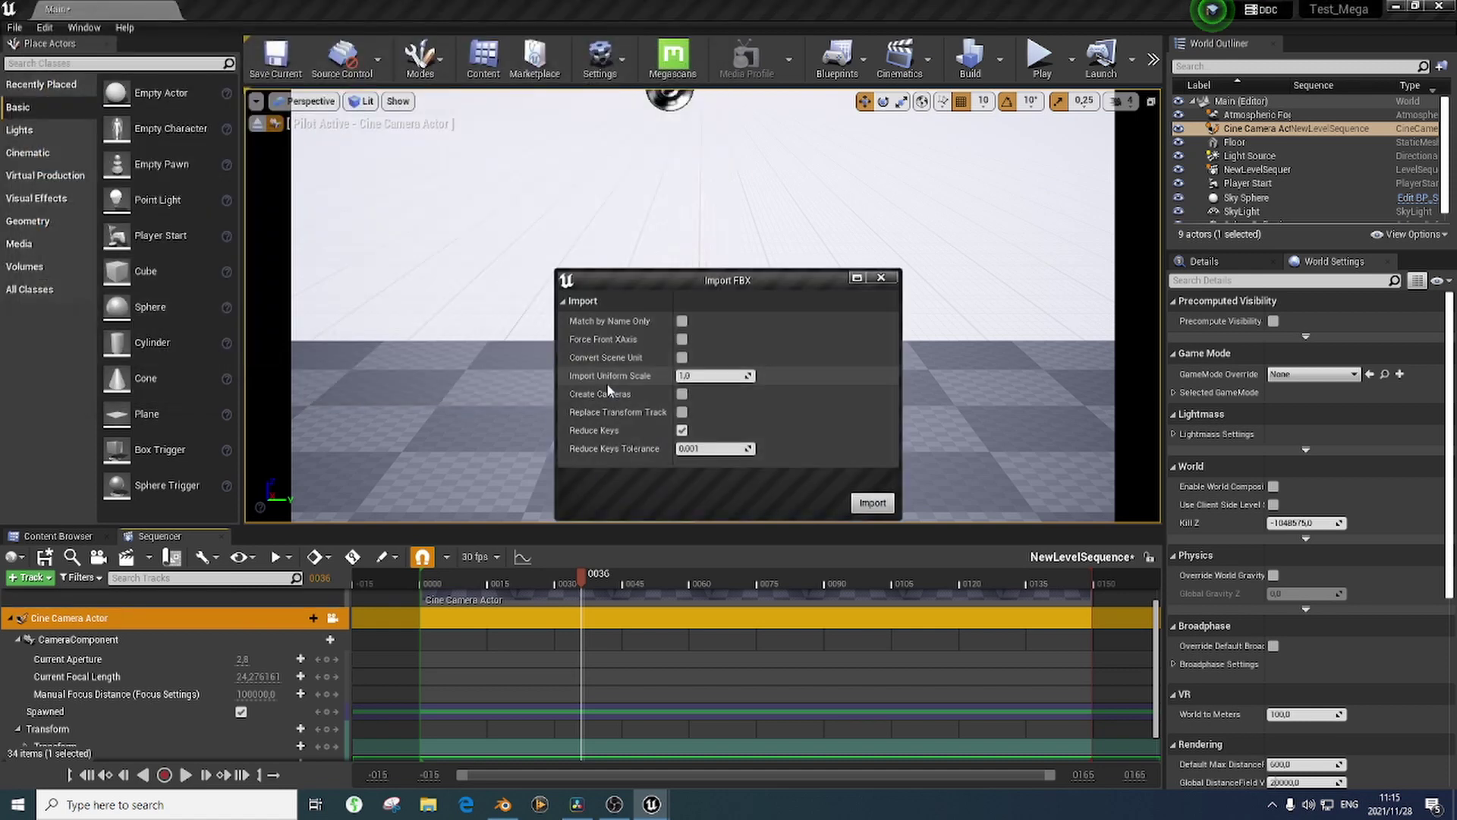
left_click(871, 503)
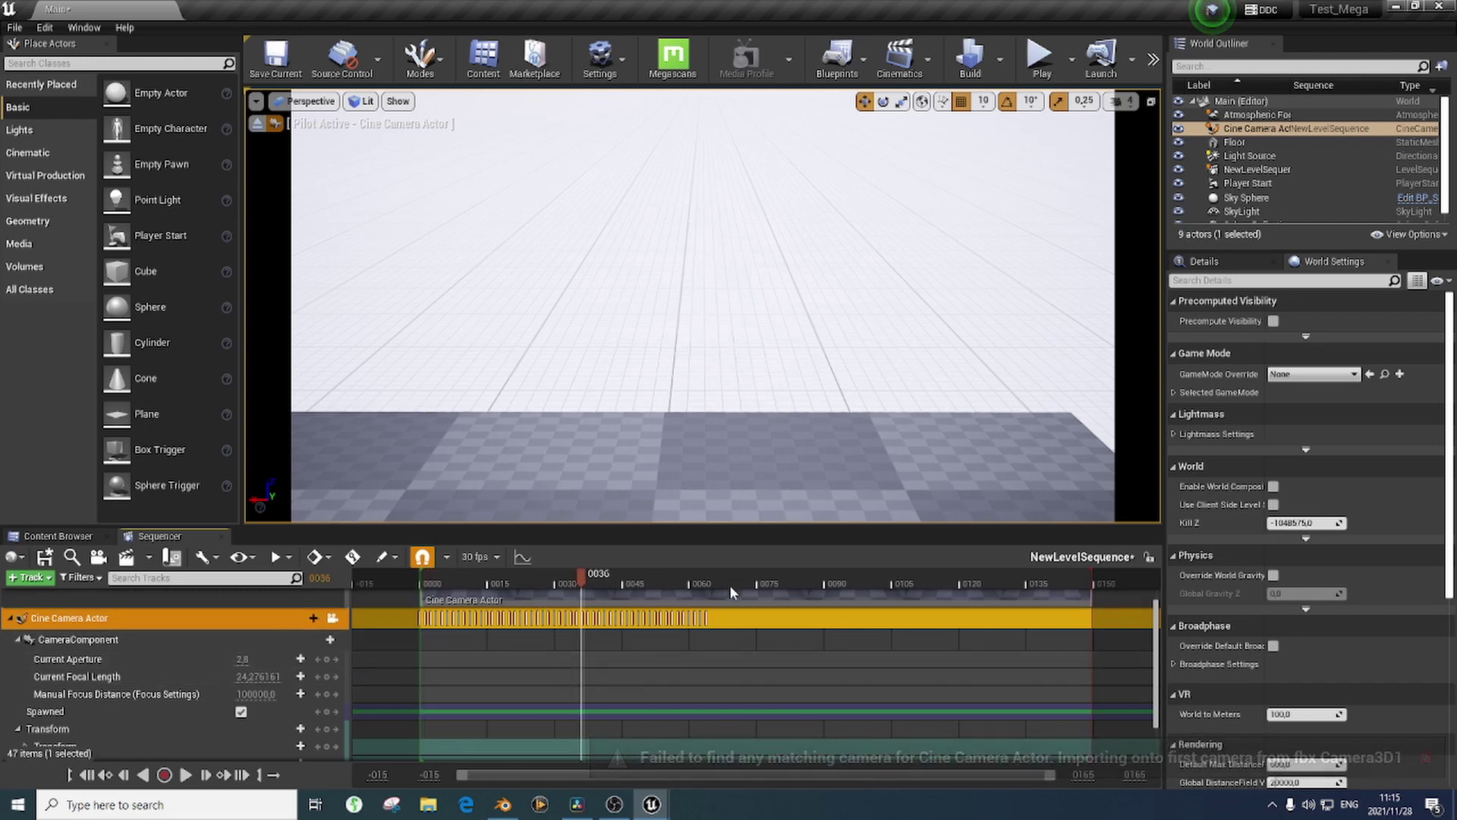
Expand the camera's Location channels, scrub frames 6 and 15, play the animation and rewind to frame 0
scroll(69, 634, "down", 1)
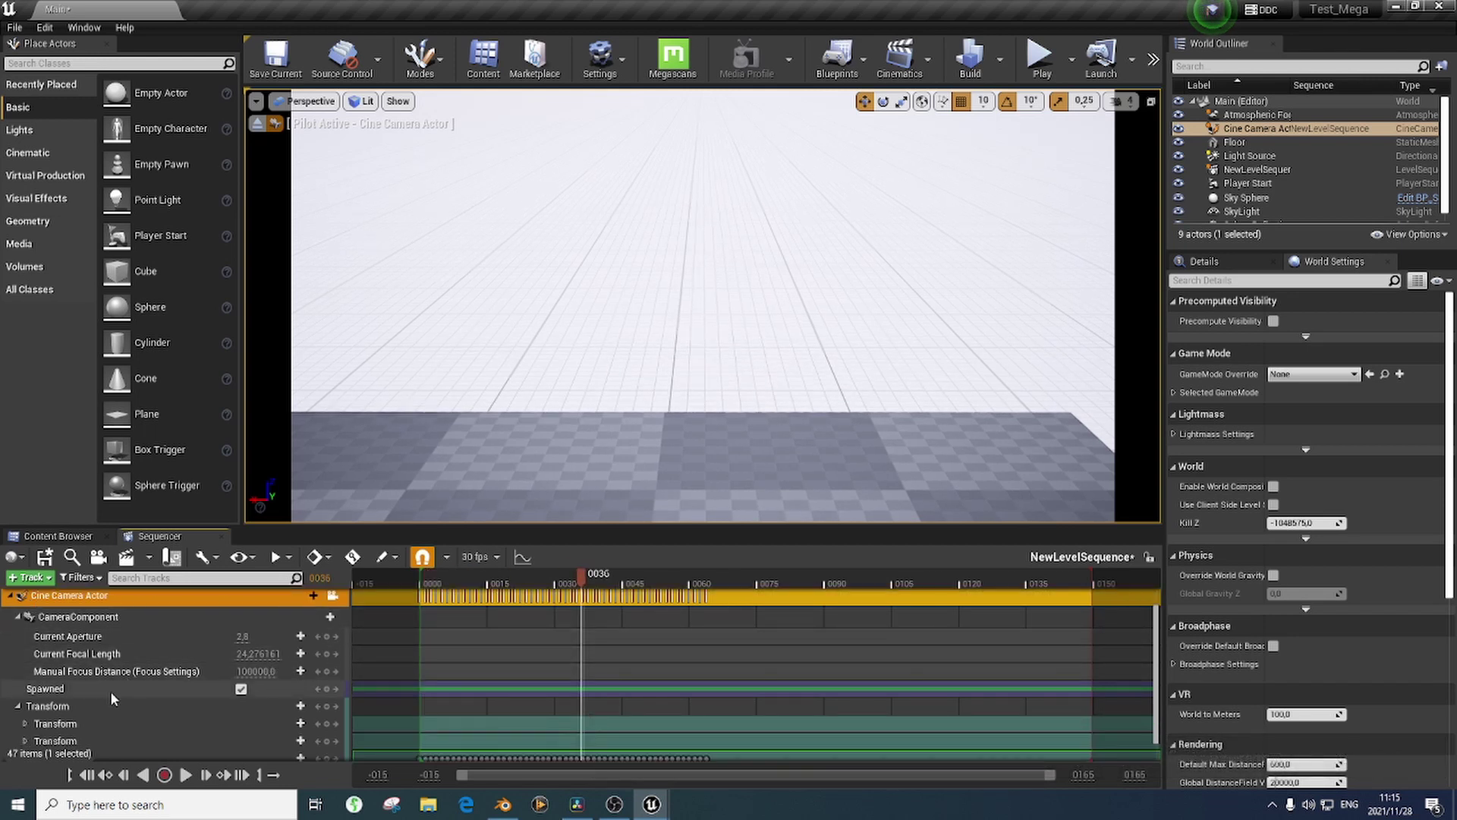
left_click(19, 726)
left_click(327, 687)
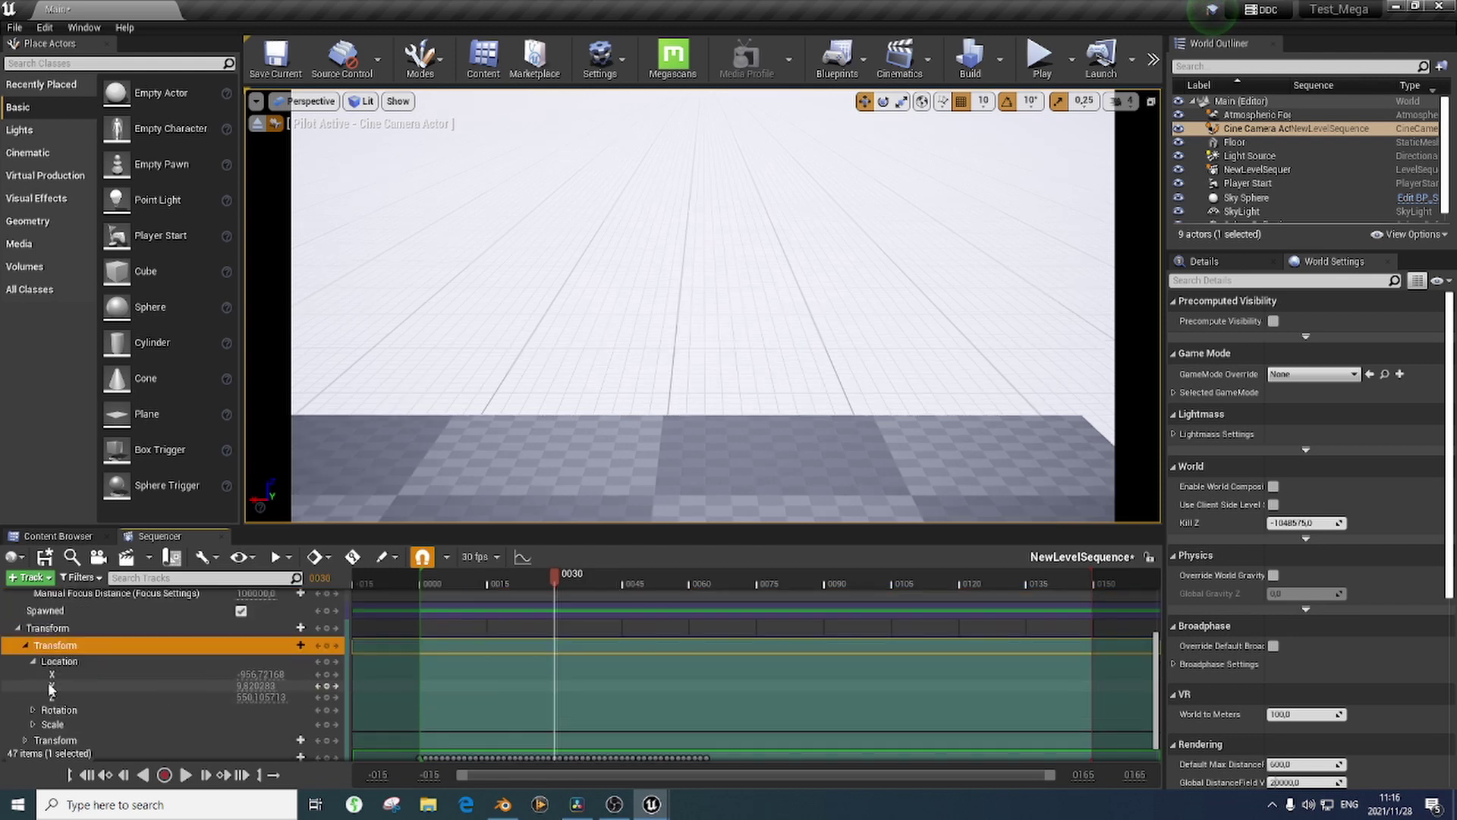
left_click(446, 584)
left_click(489, 581)
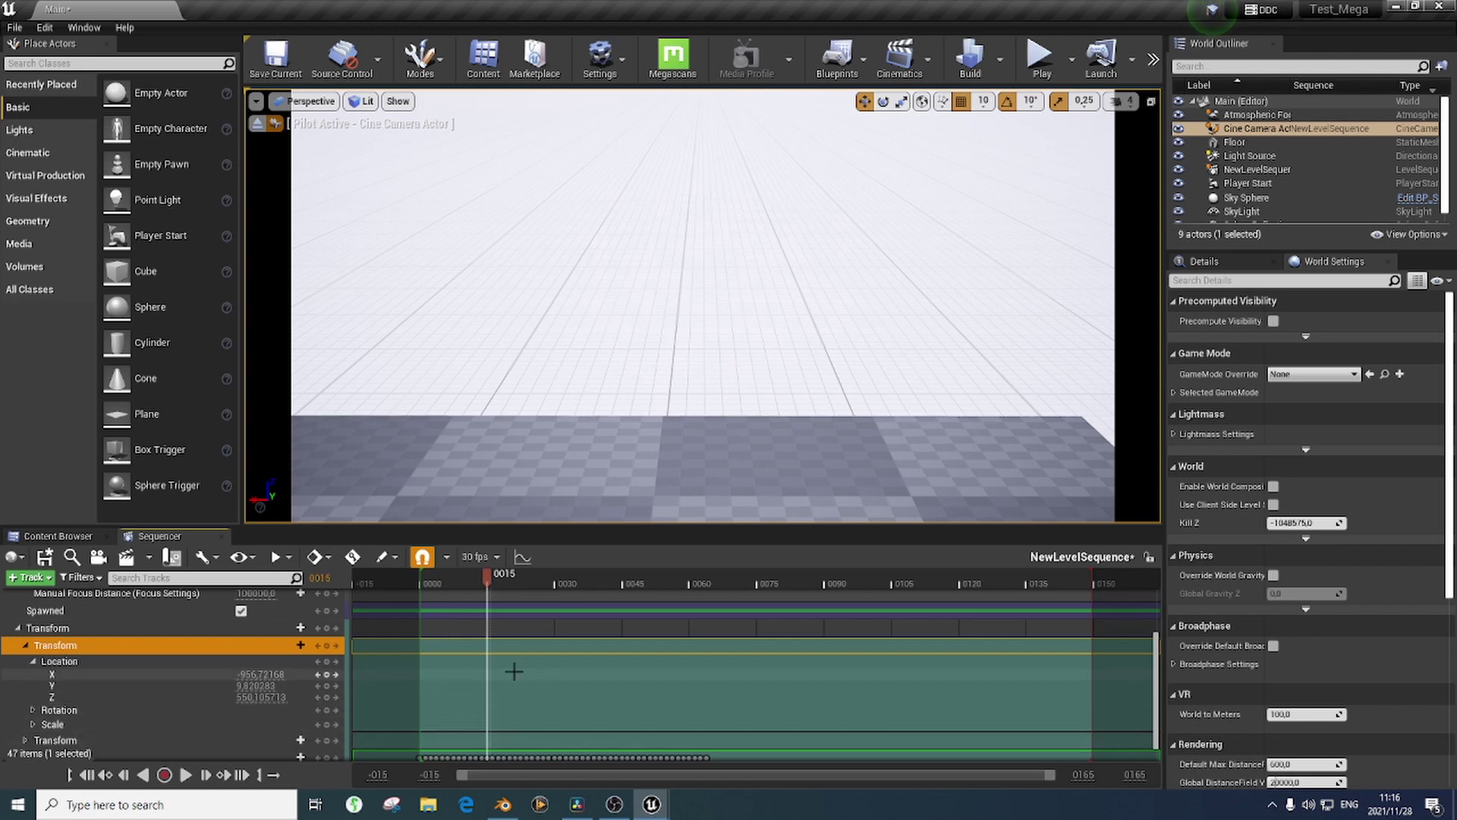
key("space")
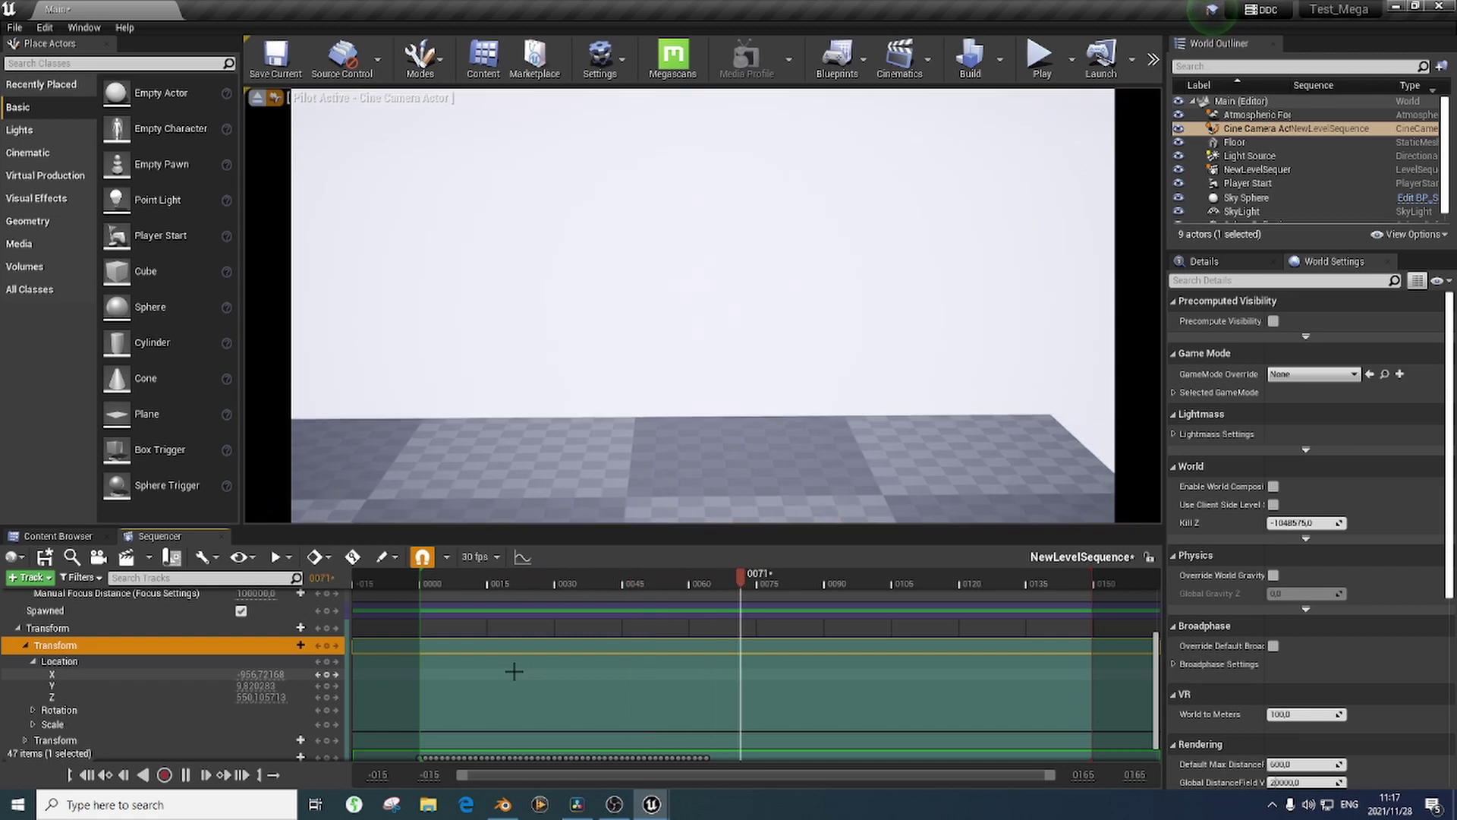
key("space")
mouse_move(455, 577)
left_mouse_down()
mouse_move(423, 577)
mouse_move(464, 577)
left_mouse_up()
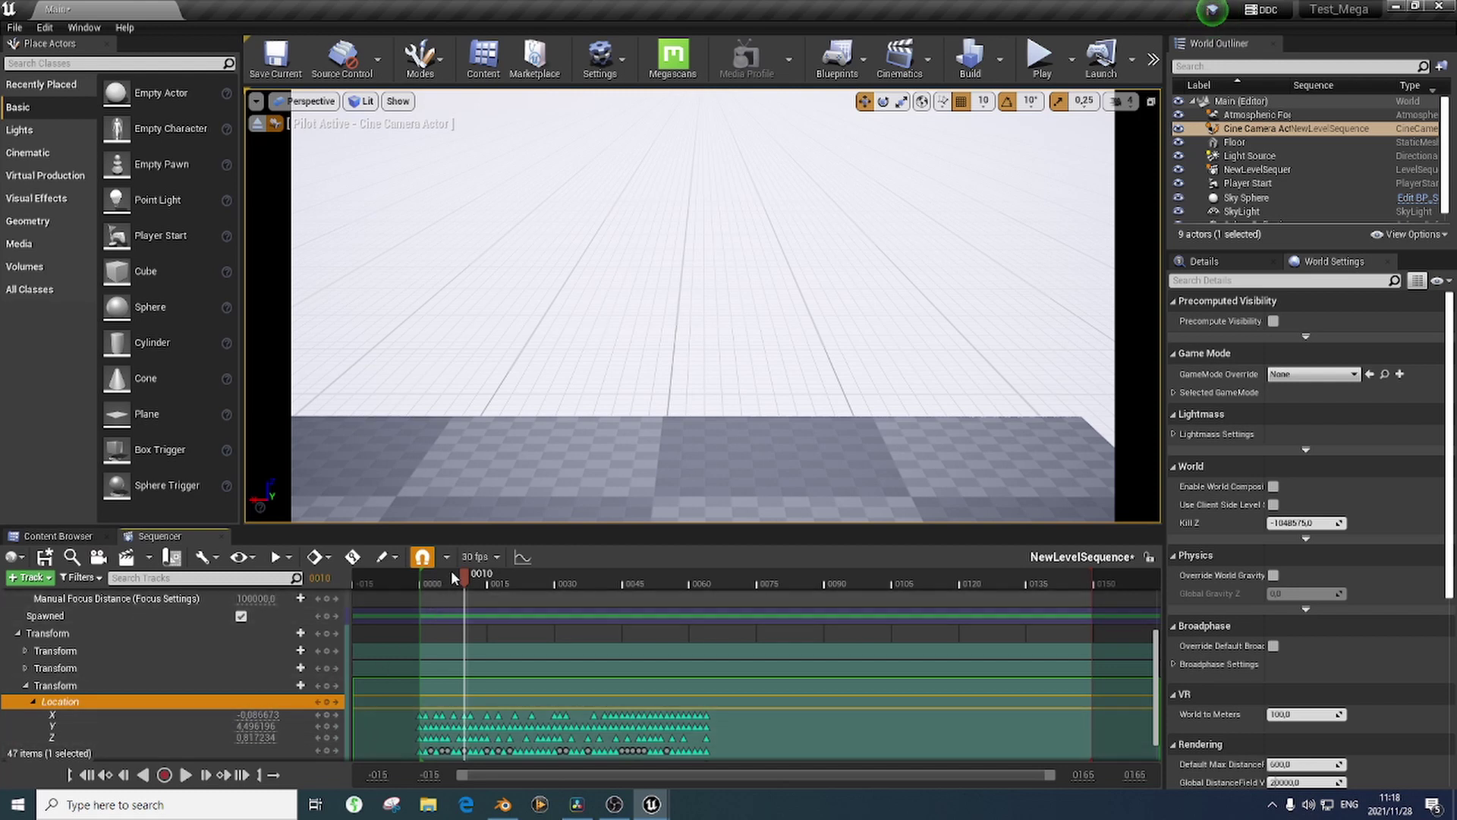
left_click_drag(455, 573, 422, 576)
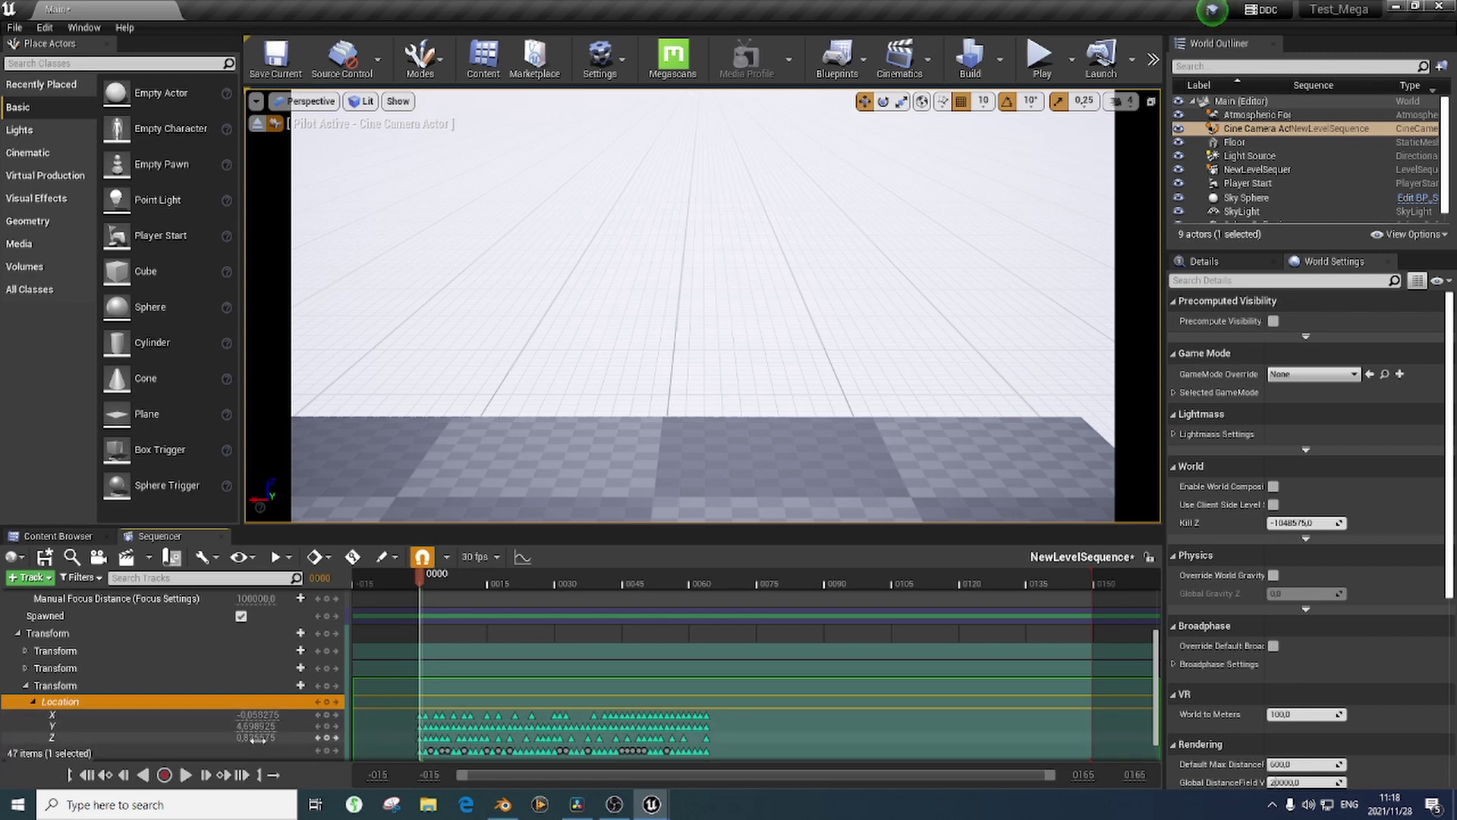
In Resolve, show Camera3D1's Transform translation and rotation values at frame 0
left_click(577, 803)
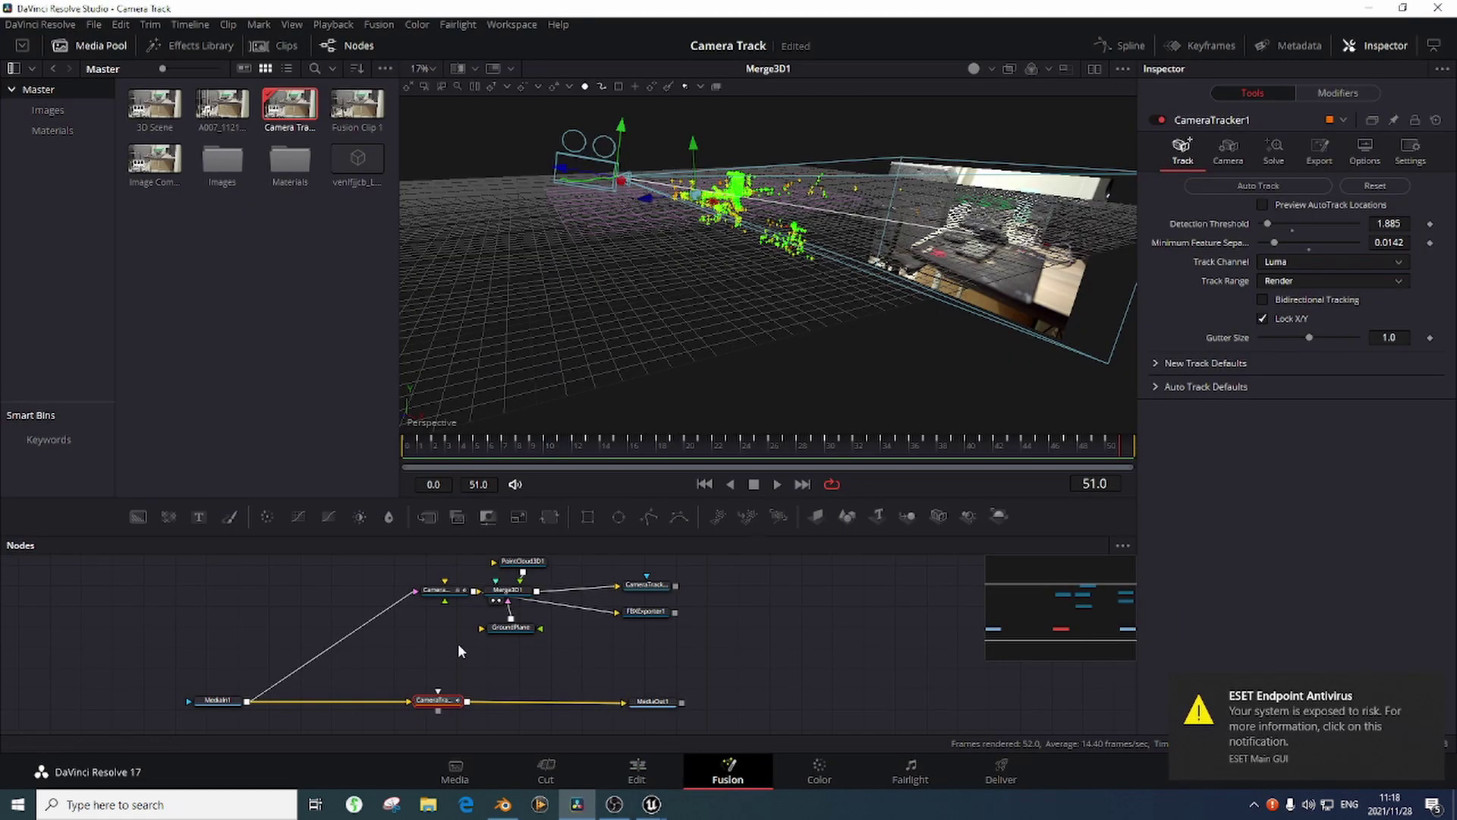
left_click(457, 592)
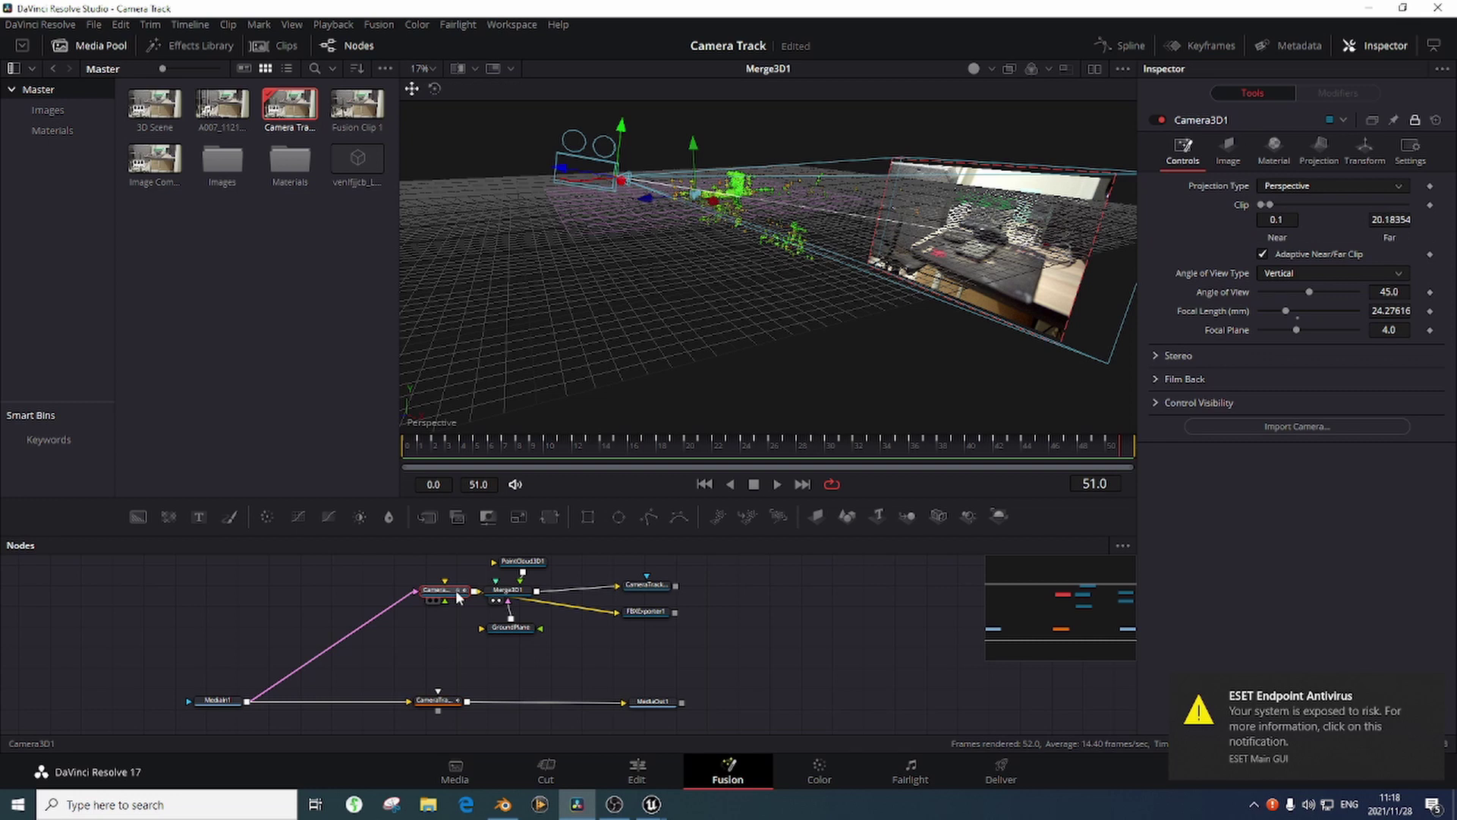
left_click(1366, 150)
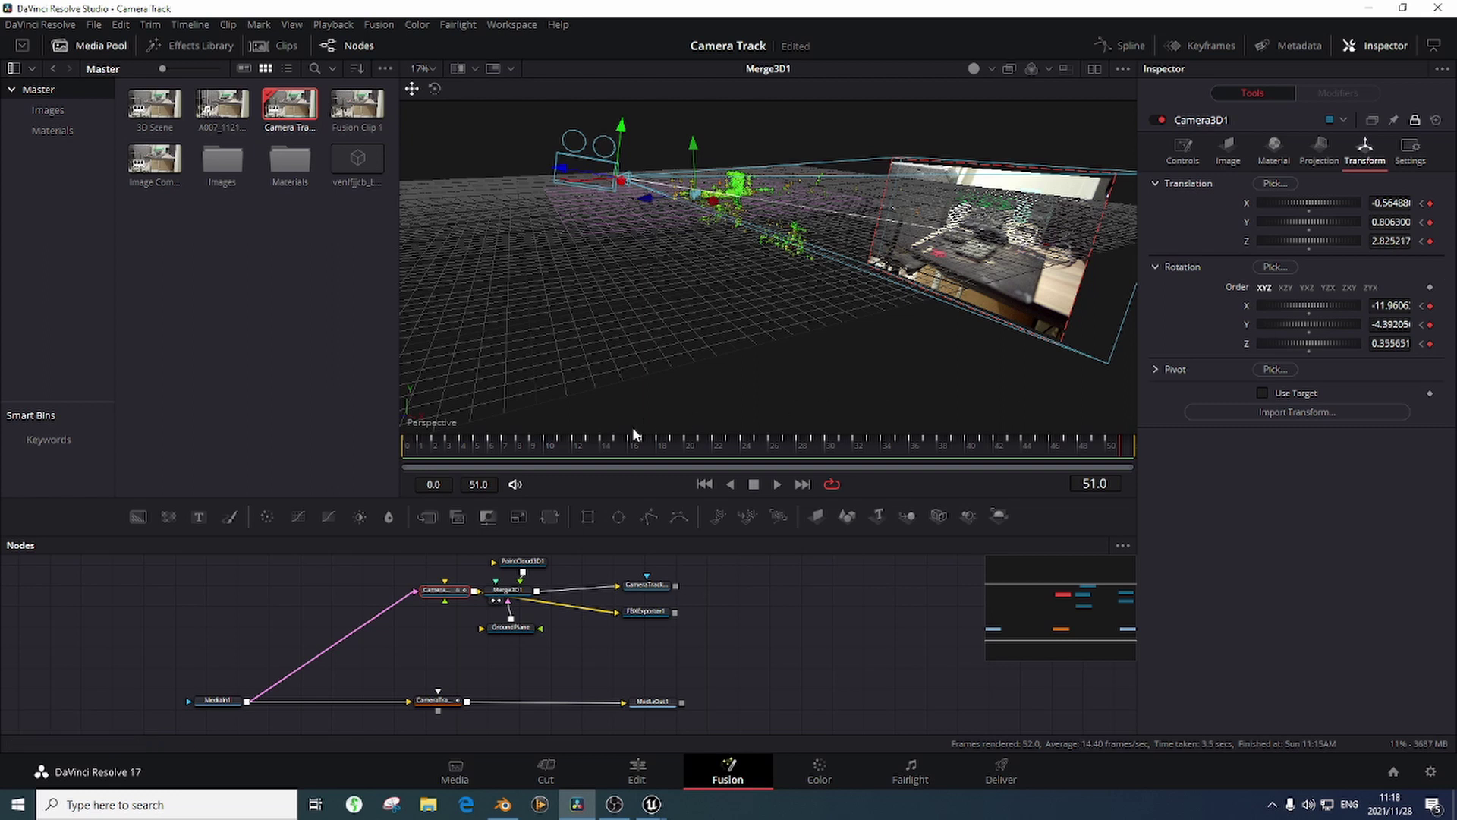
left_click_drag(634, 434, 404, 440)
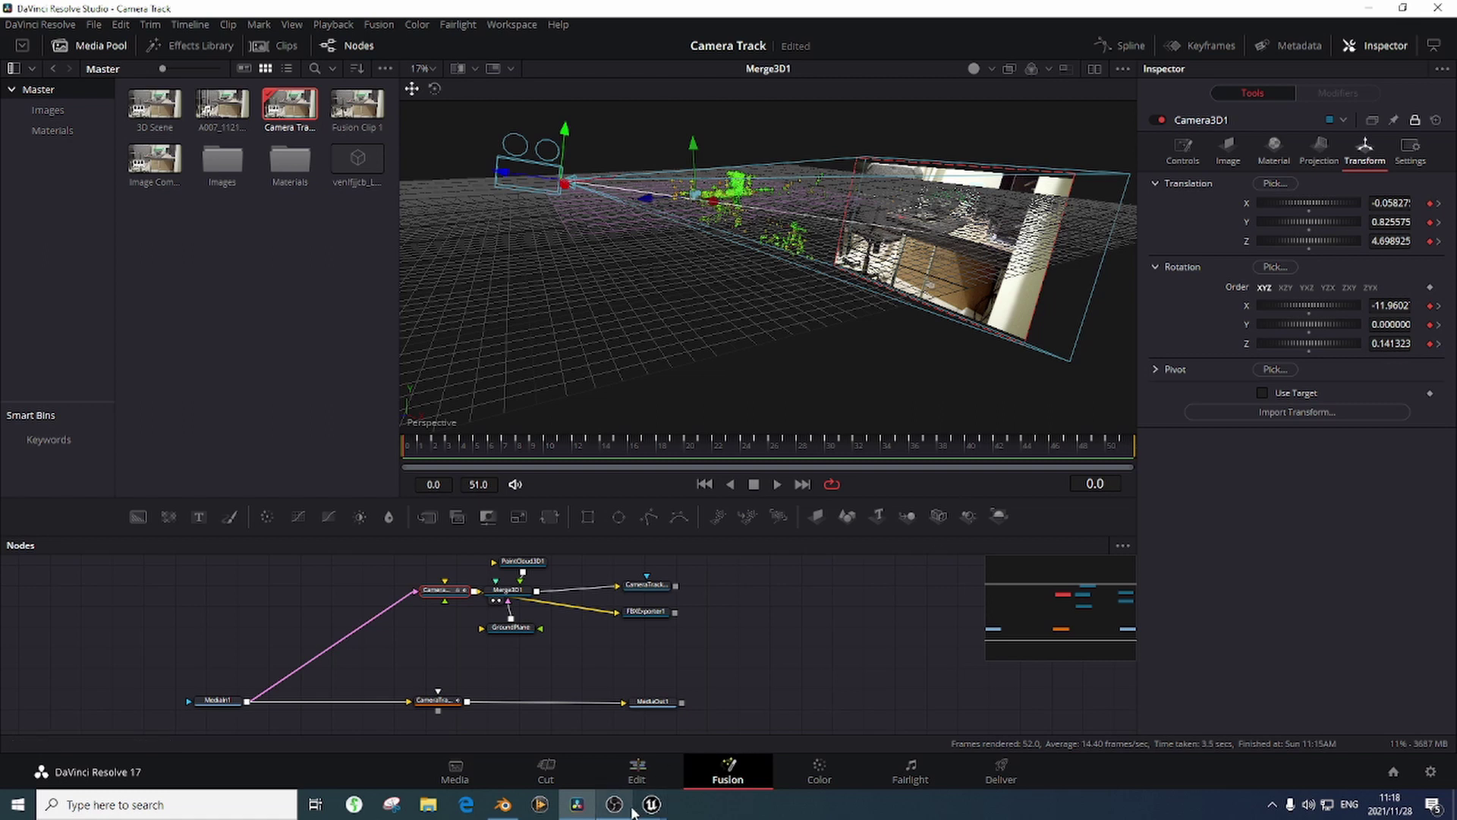
Switch between Unreal Editor and Resolve to compare the camera location values
mouse_move(652, 803)
mouse_move(744, 751)
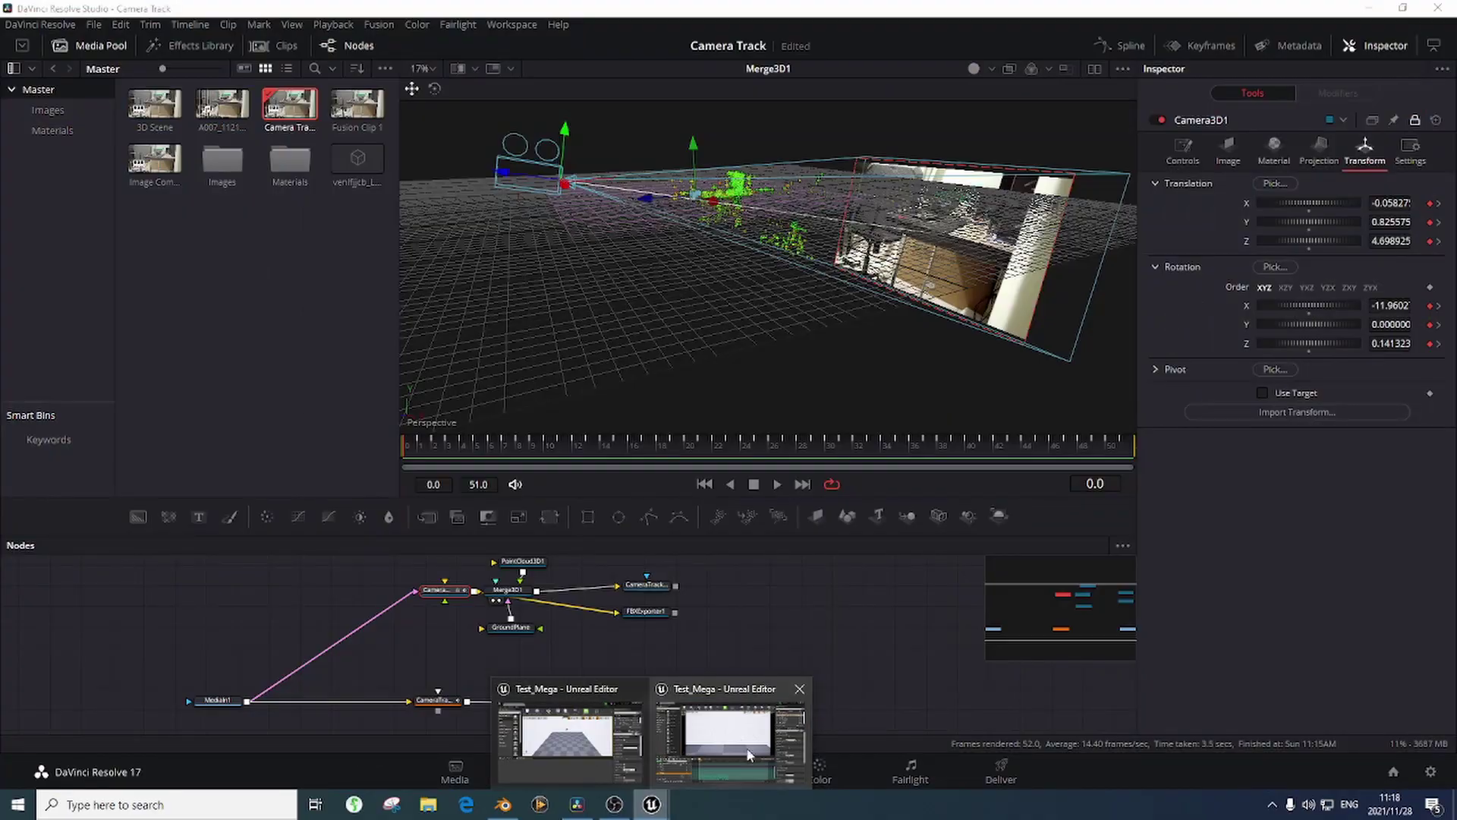
left_click(750, 753)
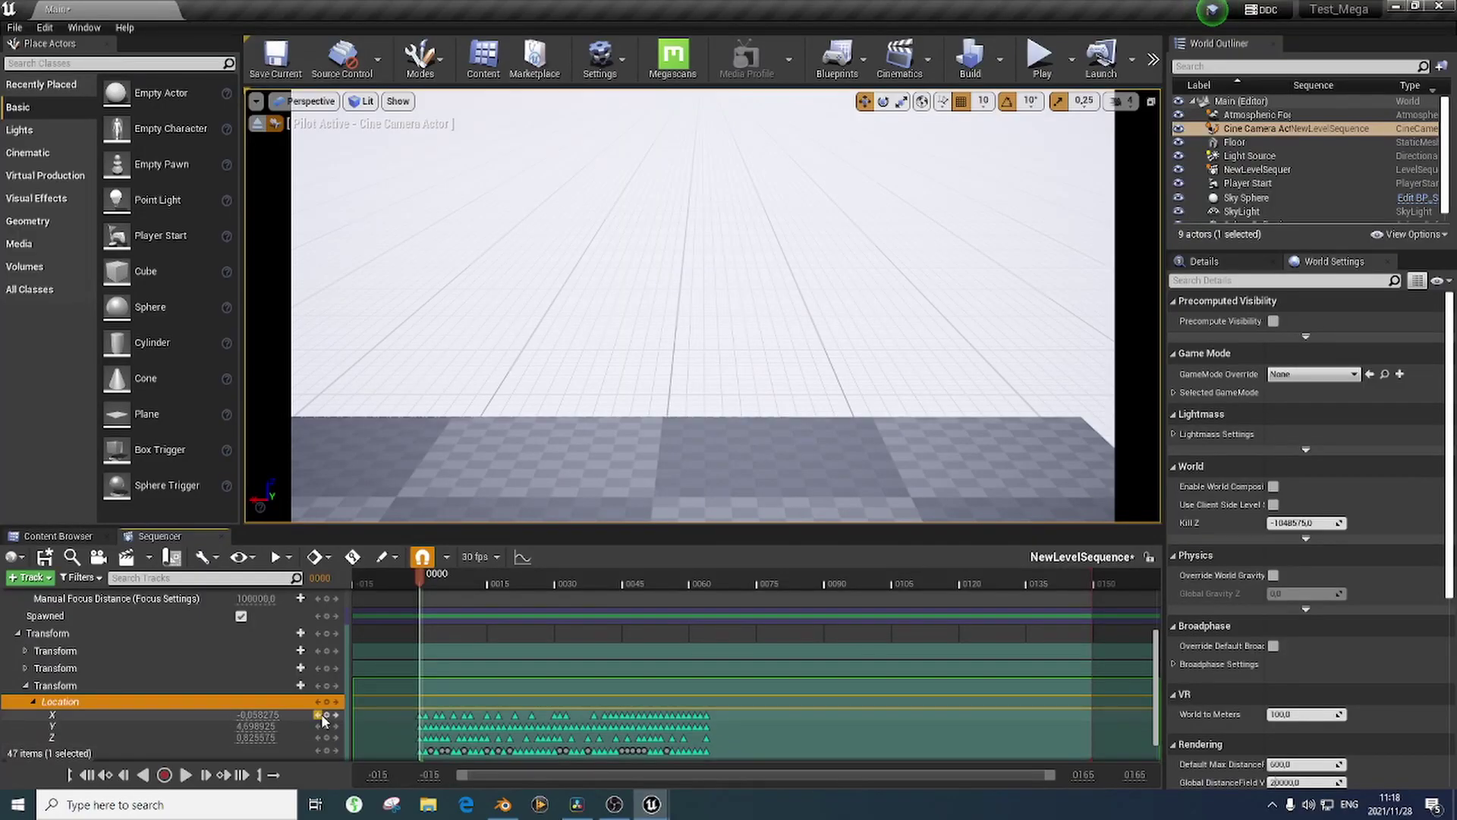
left_click(578, 806)
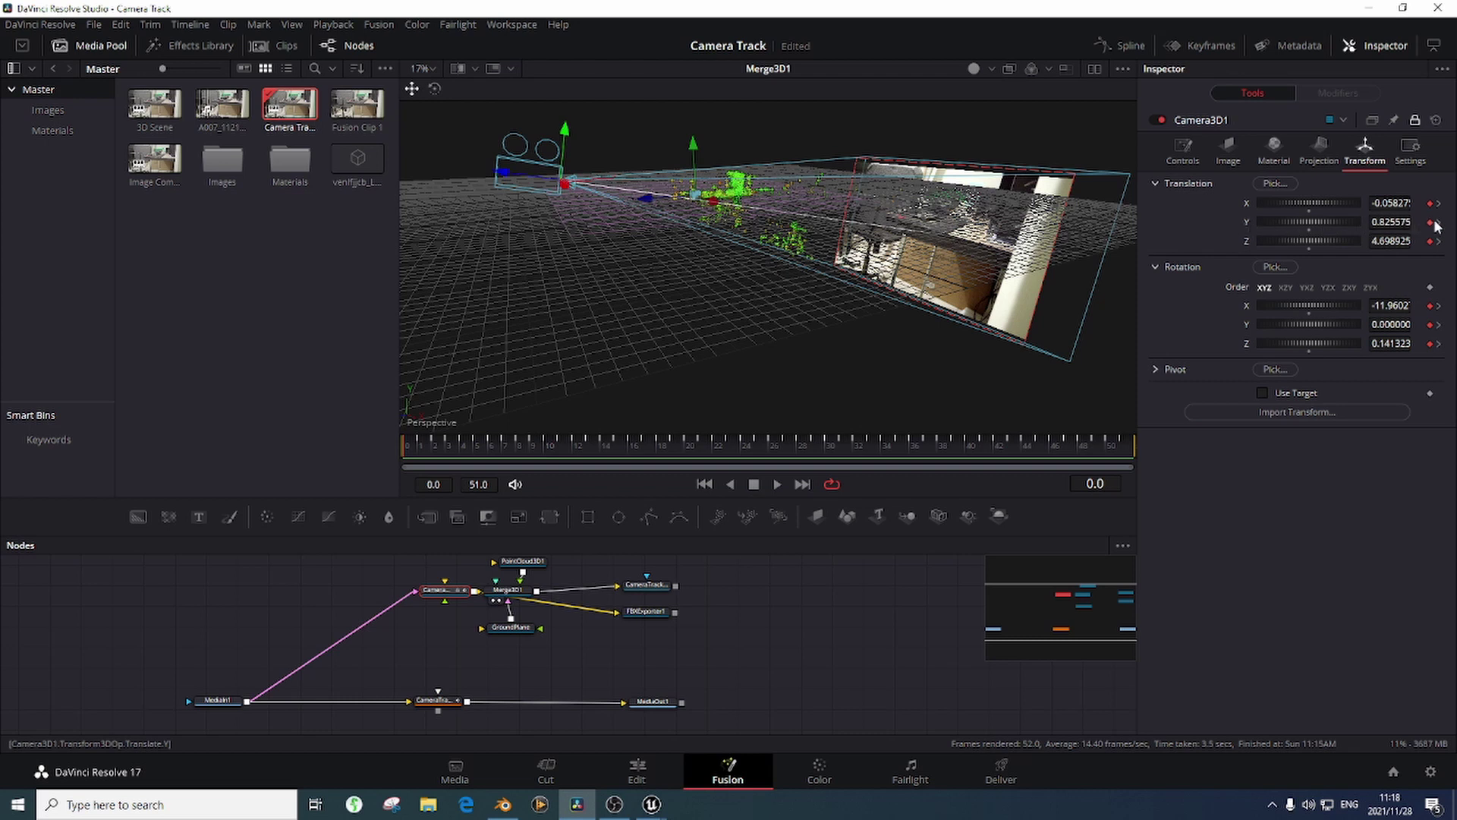
mouse_move(652, 804)
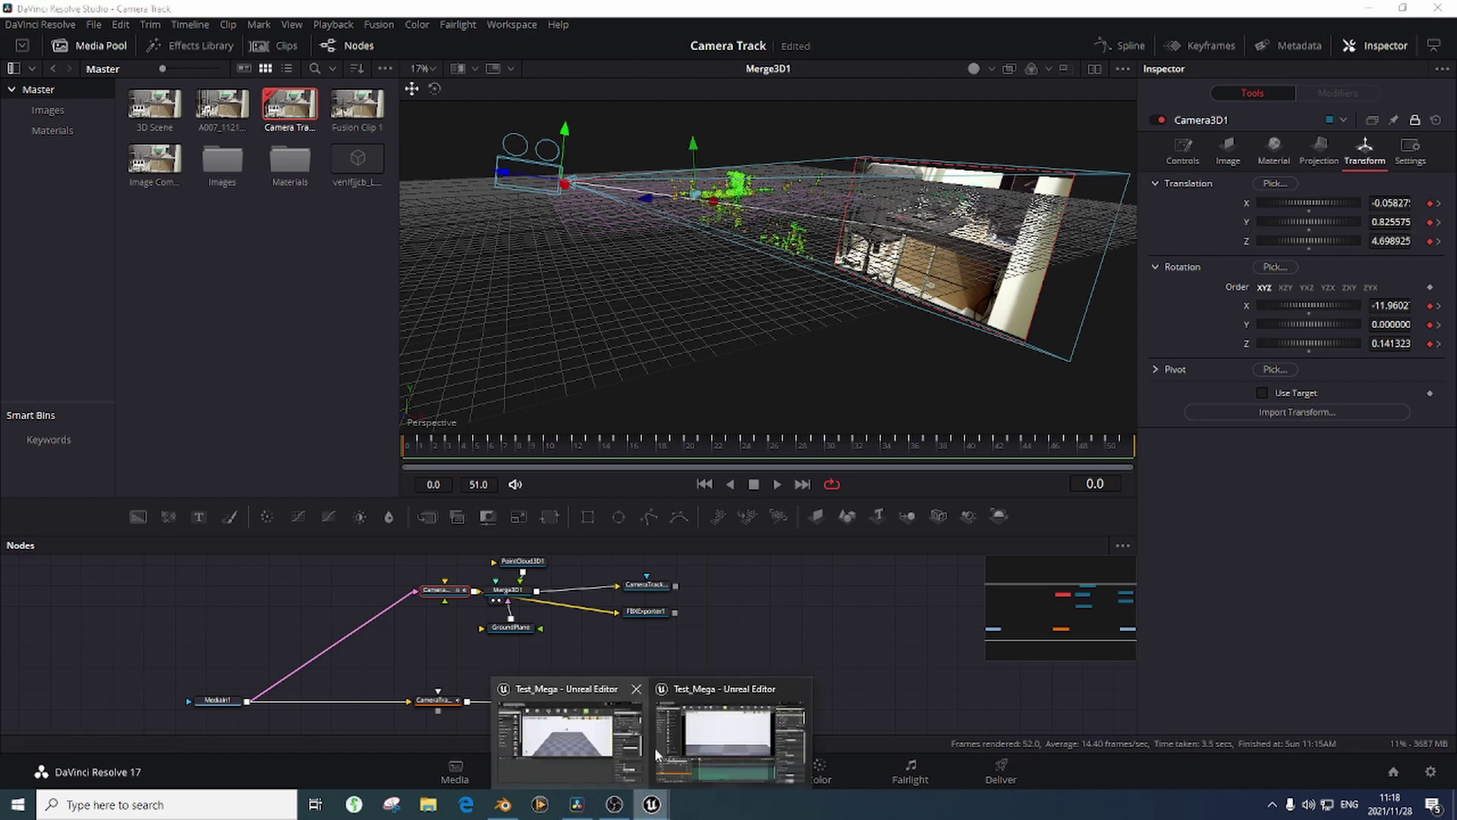
left_click(690, 746)
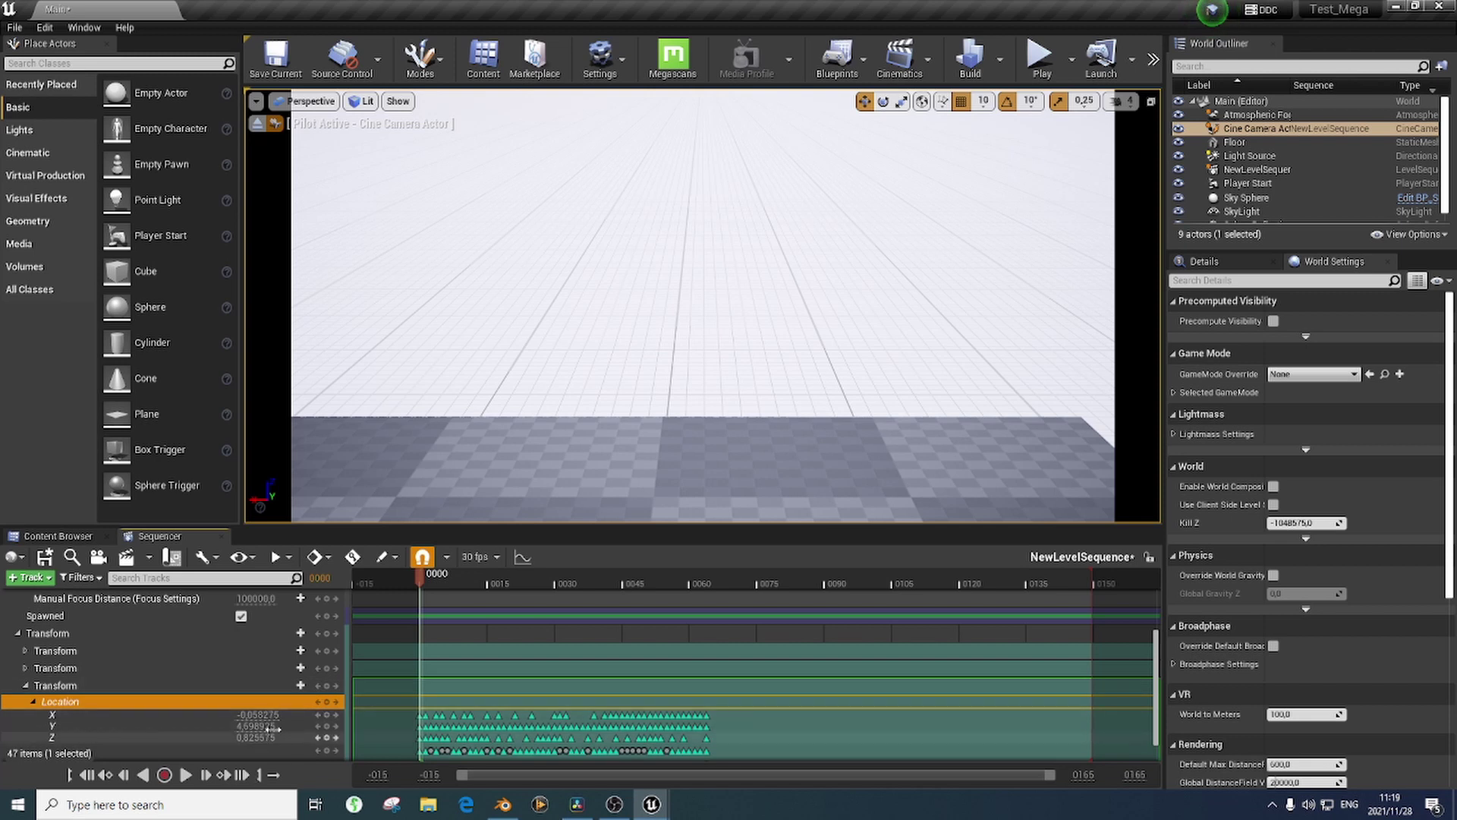
Play the imported camera animation to frame 70, then select the Location Y channel
key("space")
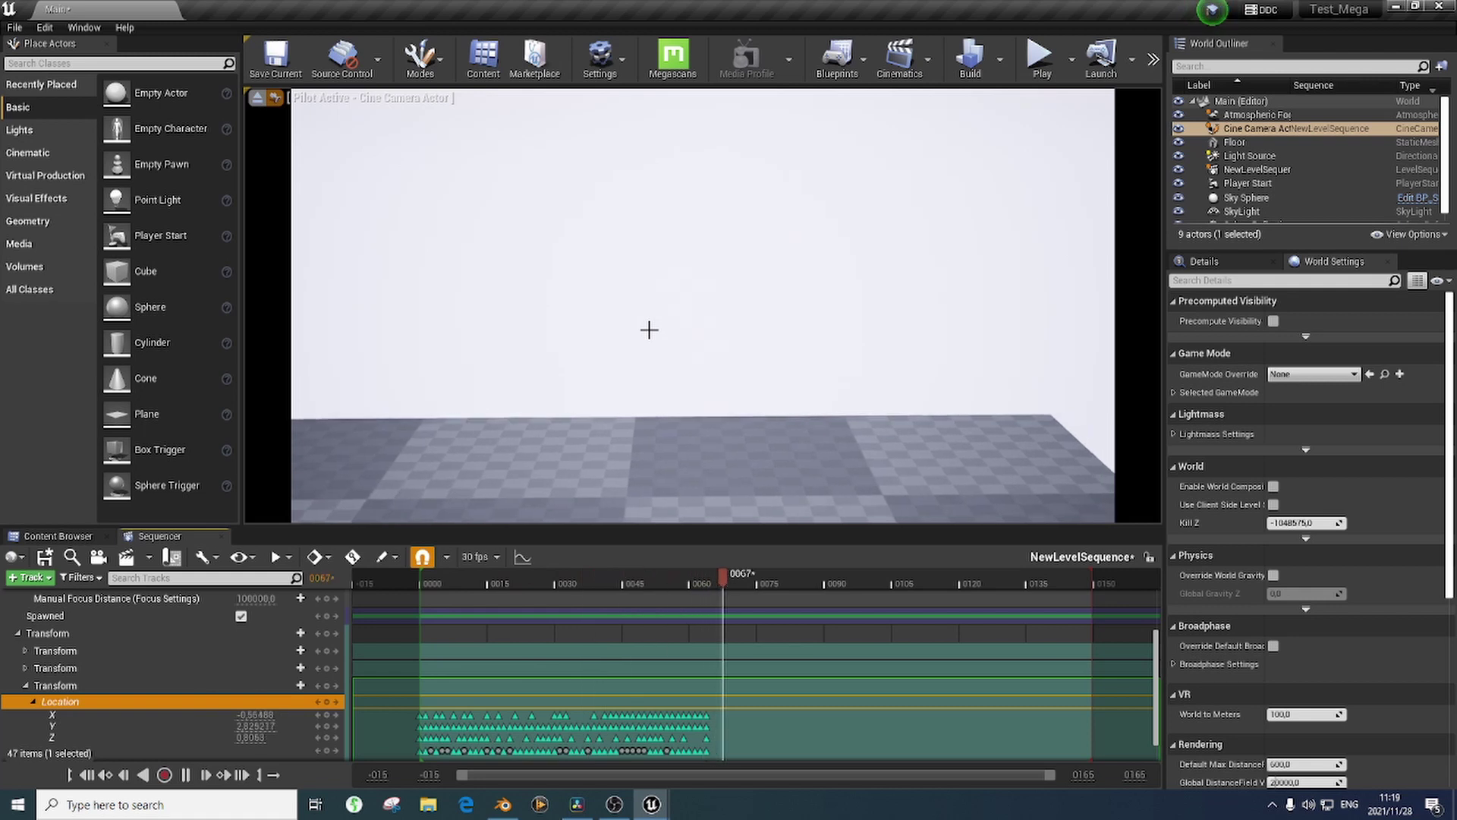
key("space")
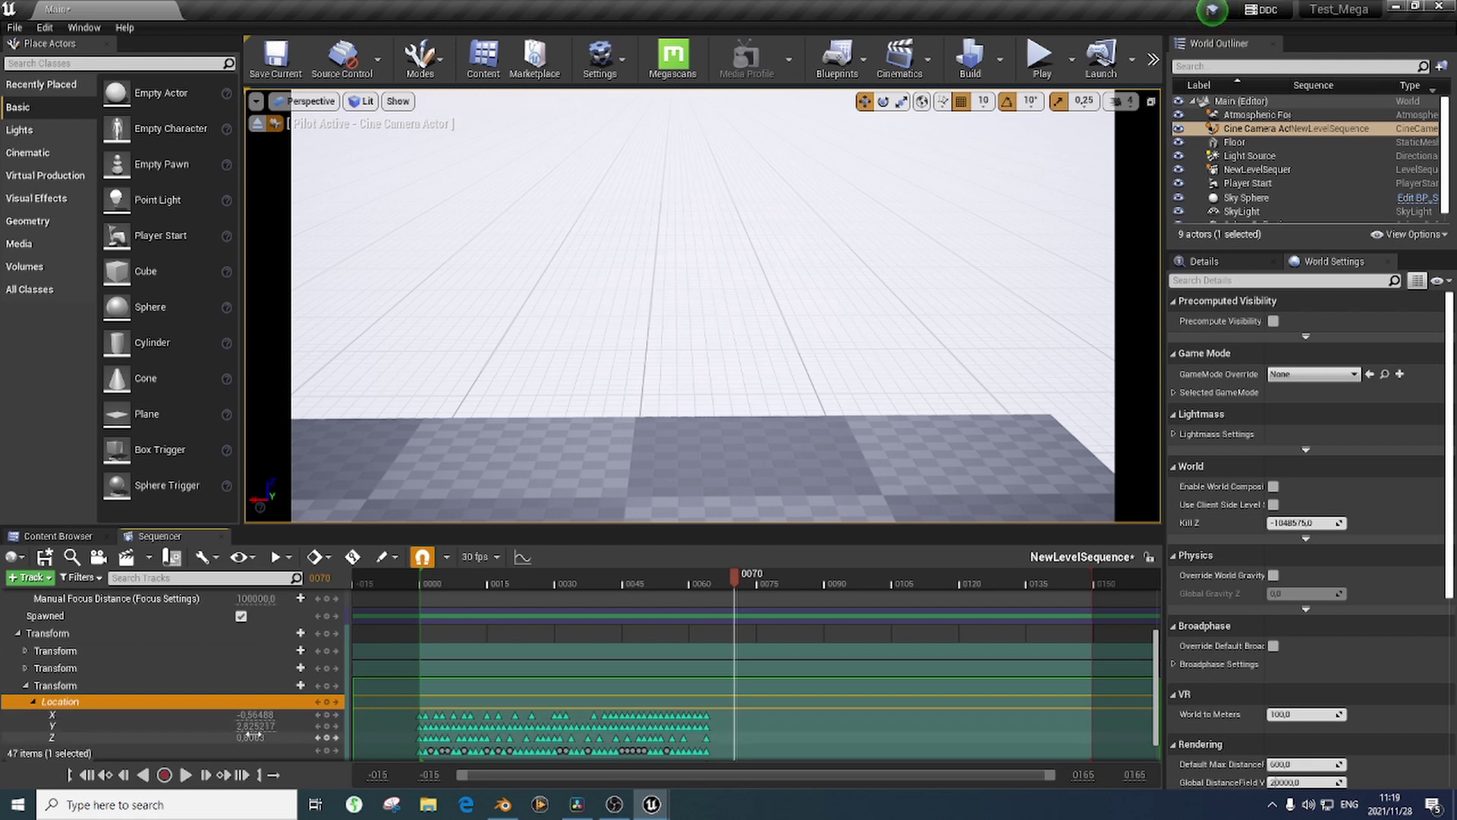
left_click(226, 726)
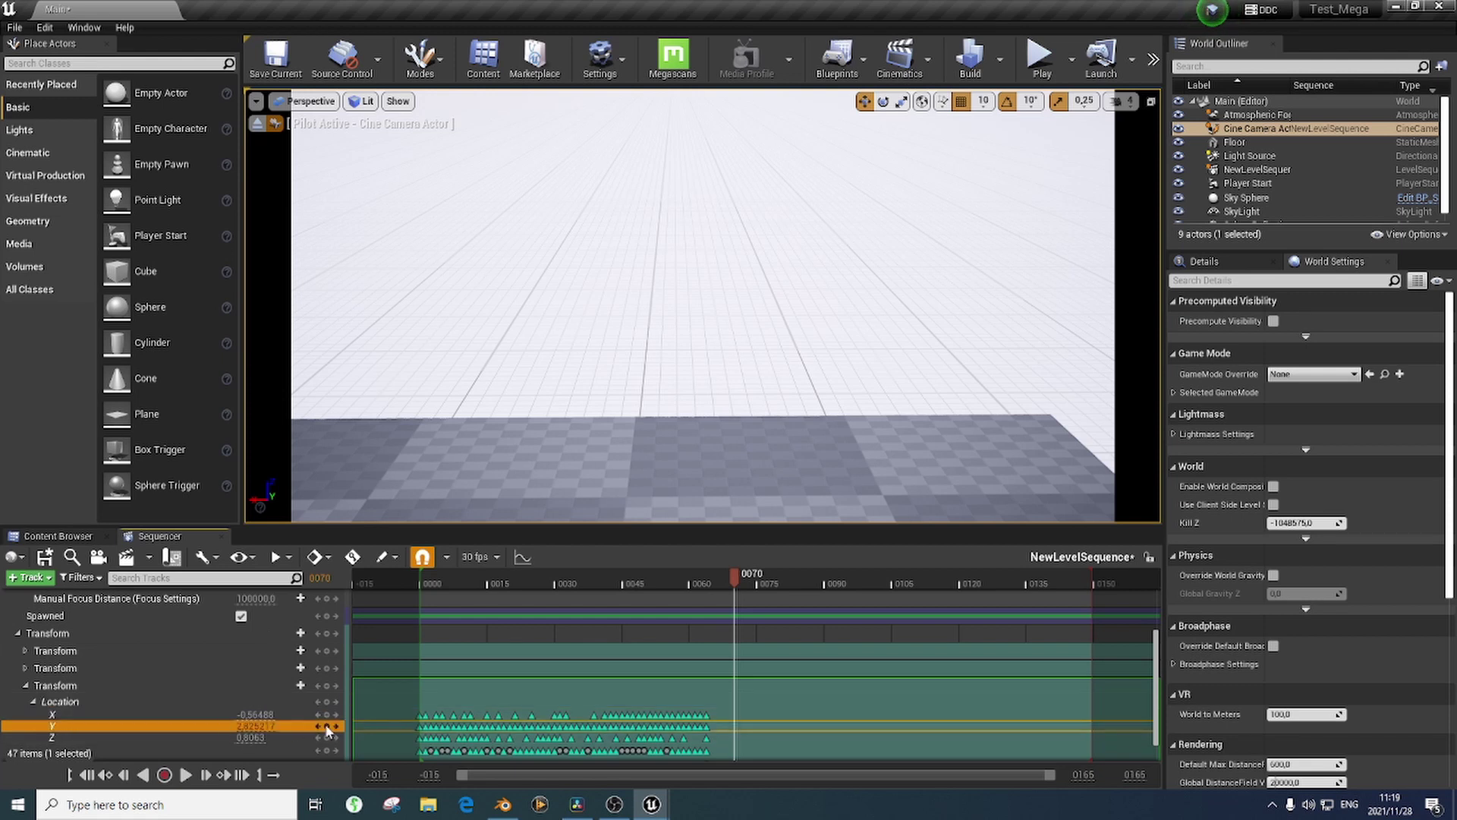